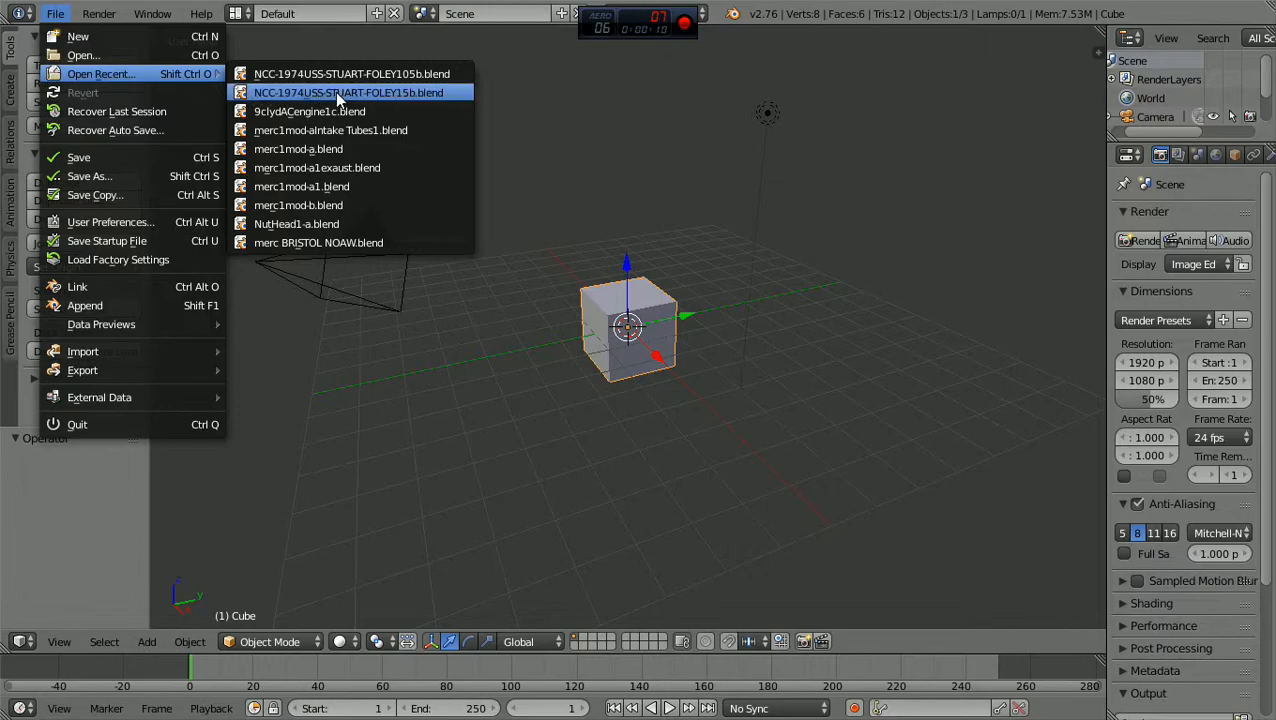
# Step: Open the recent file NCC-1974USS-STUART-FOLEY105b.blend and deselect all objects in the scene
pyautogui.click(359, 77)
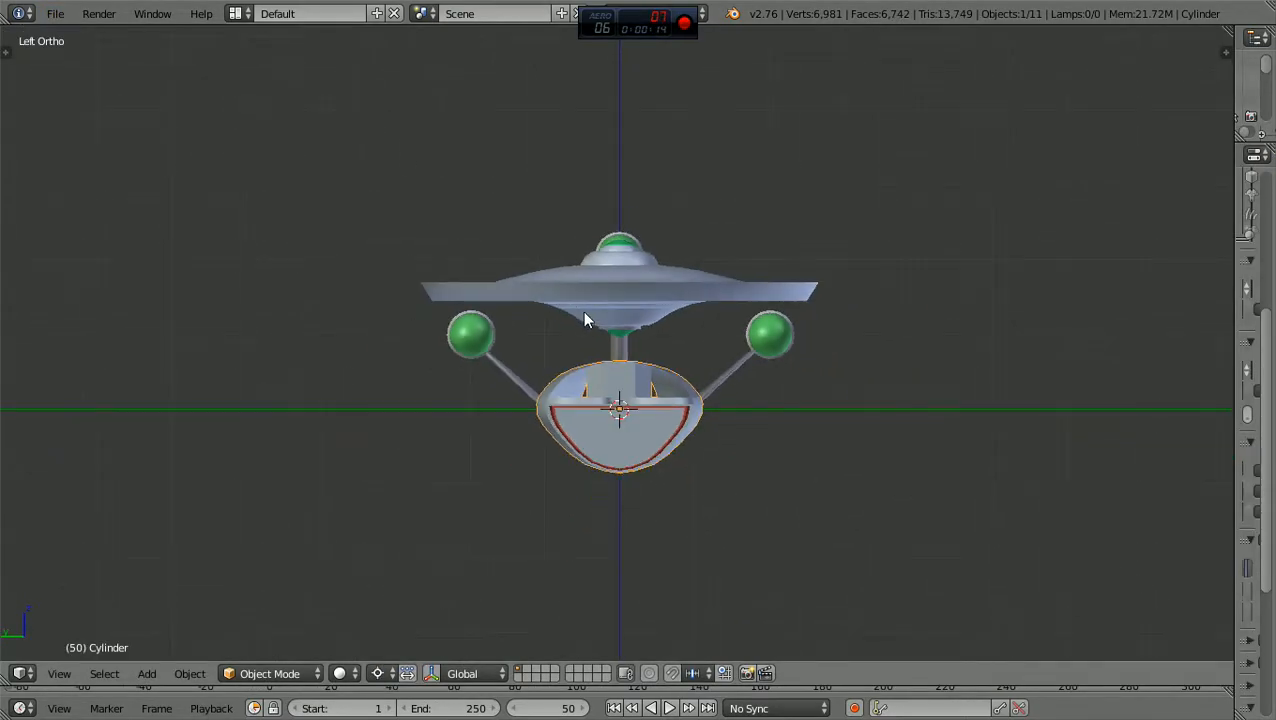
pyautogui.press('a')
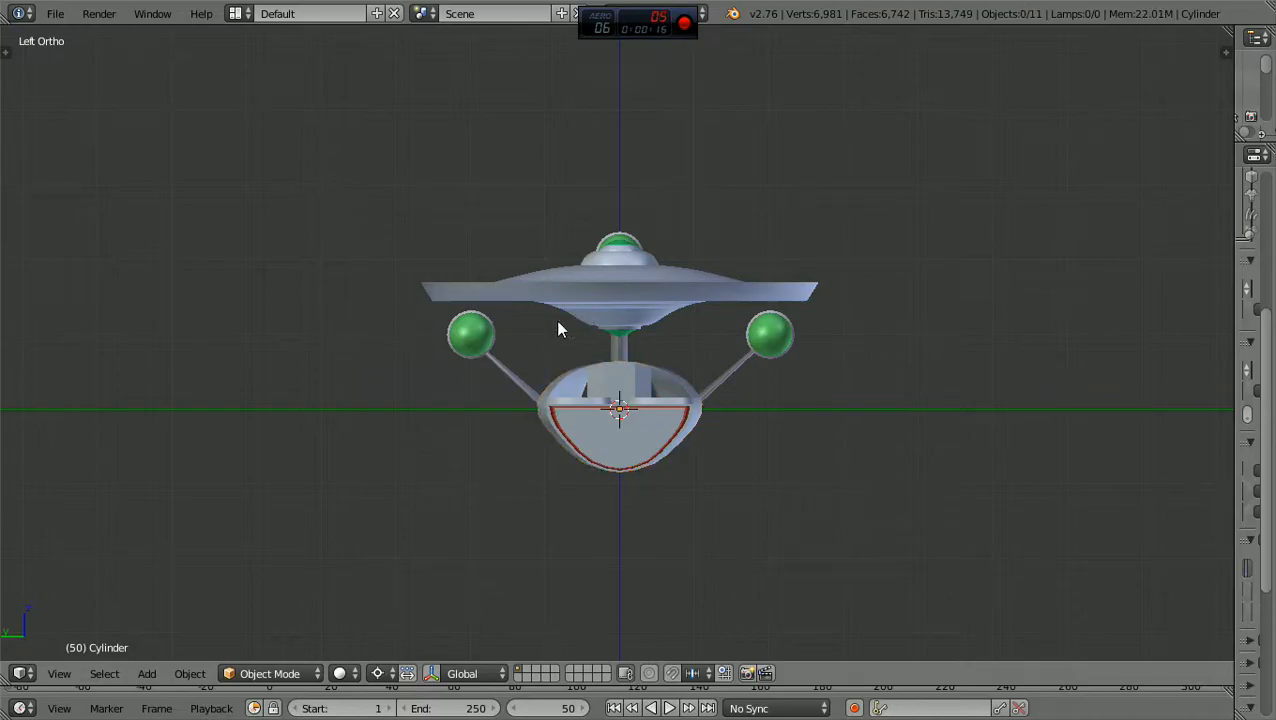
# Step: Examine the starship model's saucer, nacelles and open hull front from several forward angles
pyautogui.scroll(-1, 764, 476)
pyautogui.moveTo(764, 476); pyautogui.dragTo(582, 525, button='middle')
pyautogui.scroll(5, 703, 515)
pyautogui.scroll(3, 589, 525)
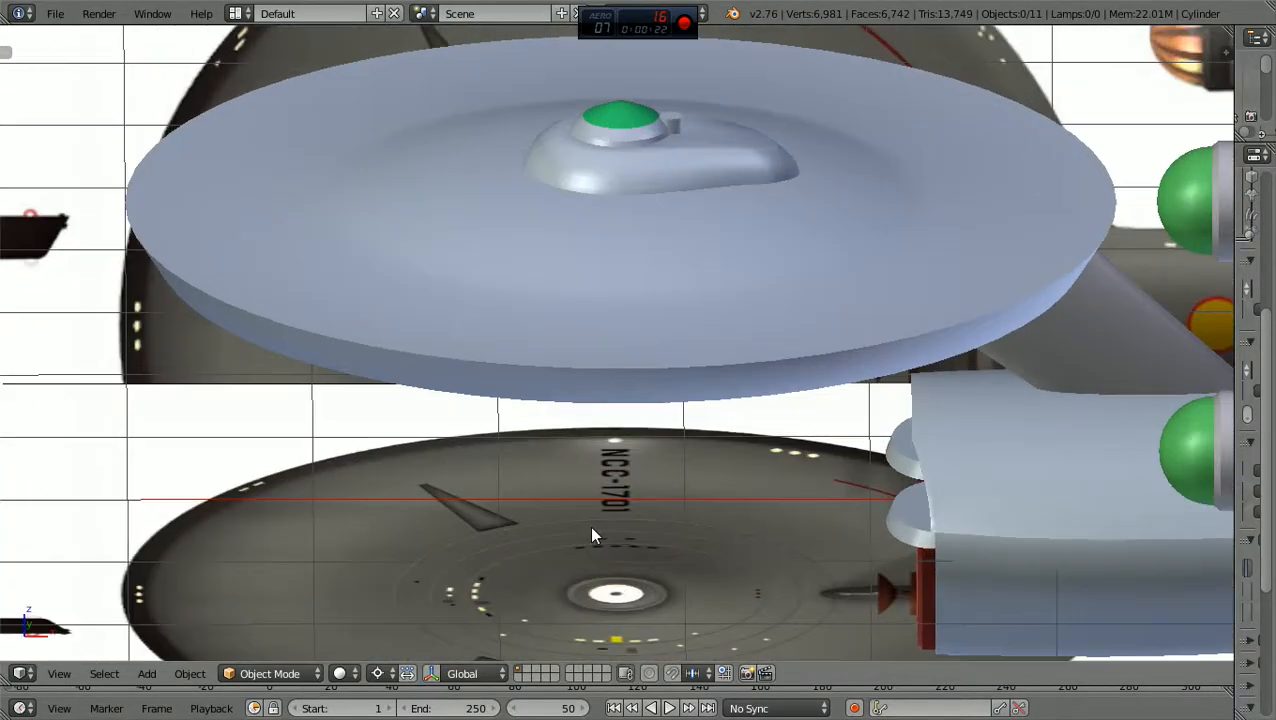
pyautogui.scroll(-1, 581, 402)
pyautogui.scroll(-2, 583, 409)
pyautogui.moveTo(609, 427); pyautogui.dragTo(679, 427, button='middle')
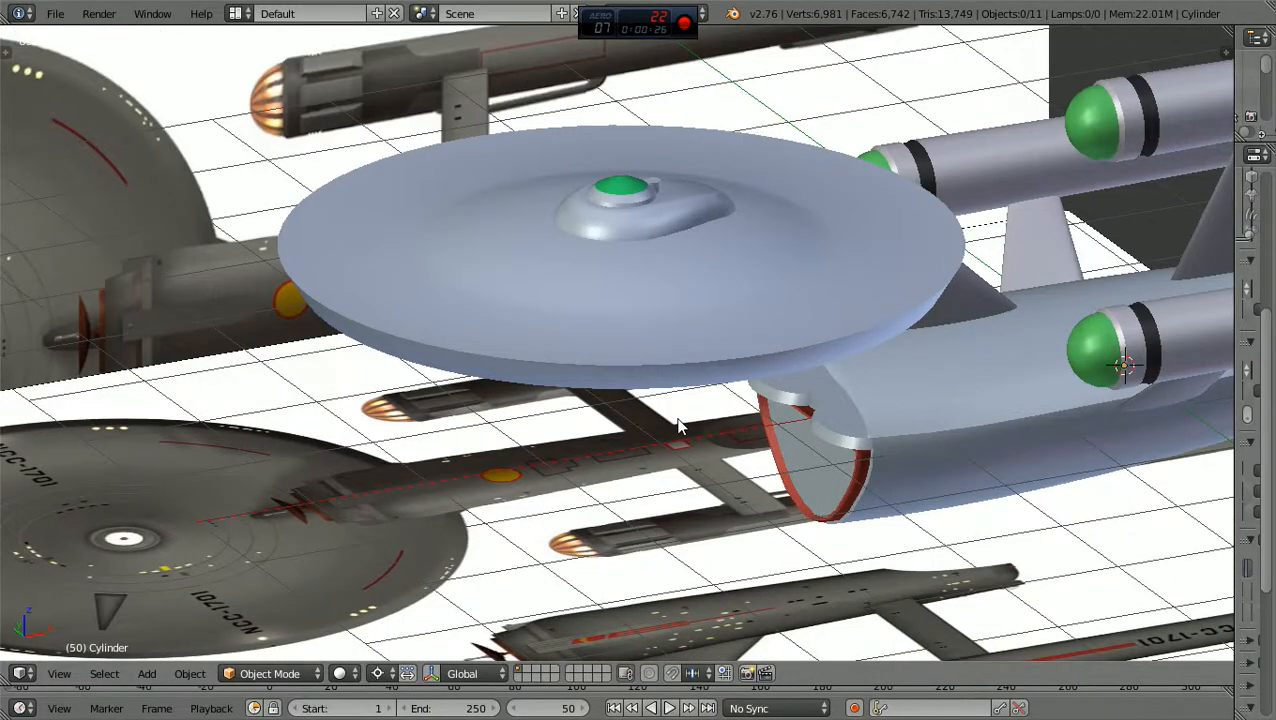
pyautogui.scroll(5, 679, 427)
pyautogui.scroll(-5, 679, 427)
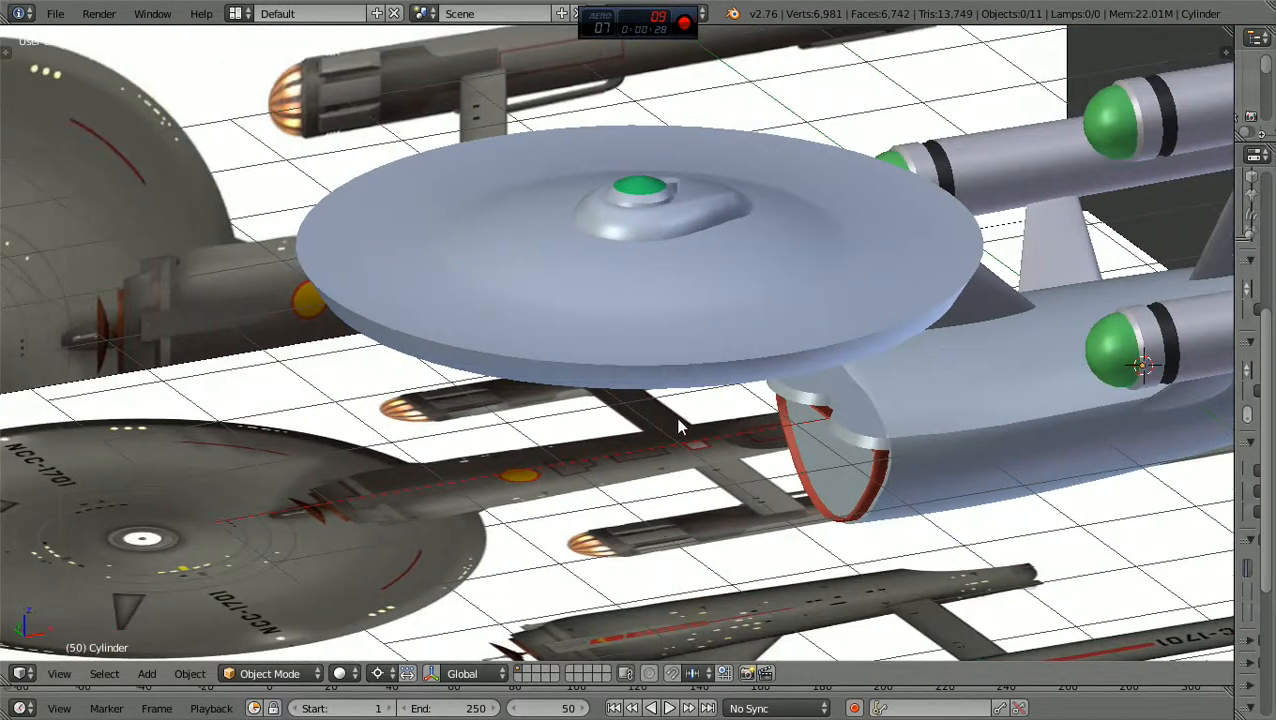
pyautogui.scroll(-5, 679, 427)
pyautogui.moveTo(679, 427); pyautogui.dragTo(836, 419, button='middle')
pyautogui.scroll(2, 688, 437)
pyautogui.scroll(3, 688, 437)
pyautogui.scroll(-2, 690, 437)
pyautogui.scroll(1, 478, 407)
pyautogui.scroll(-3, 478, 407)
pyautogui.scroll(2, 838, 421)
pyautogui.scroll(1, 838, 421)
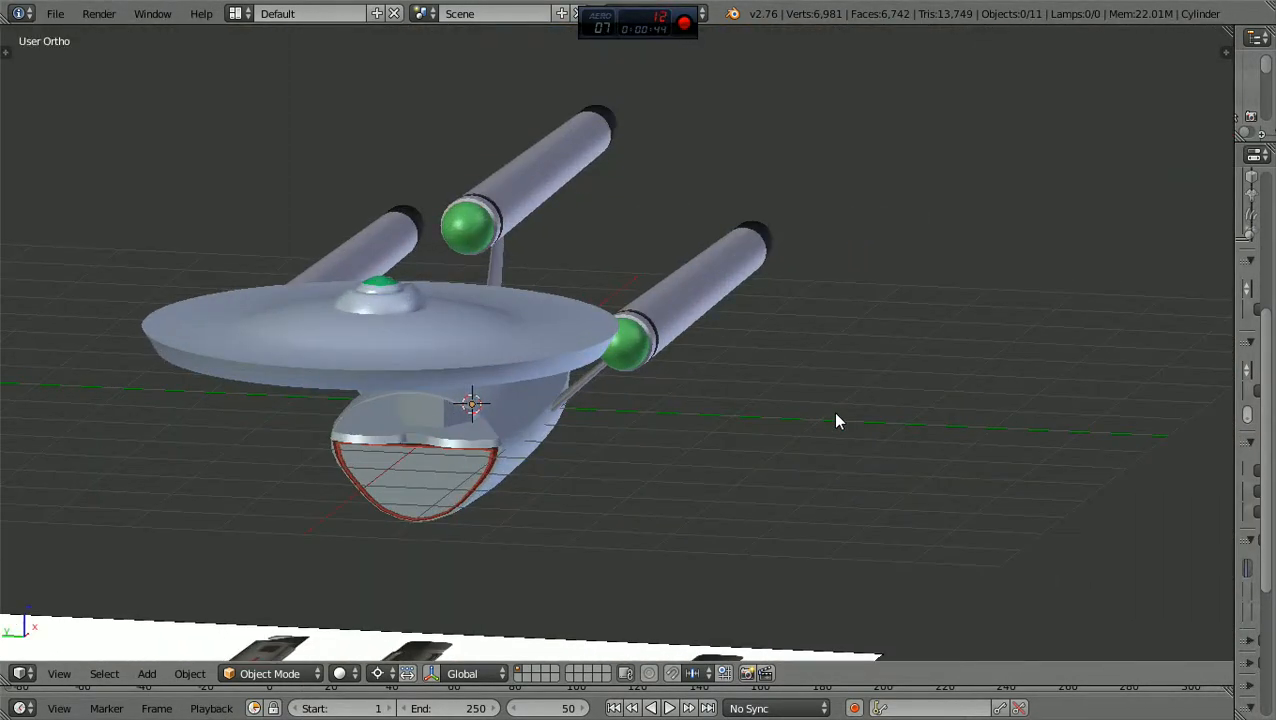
pyautogui.scroll(-3, 838, 421)
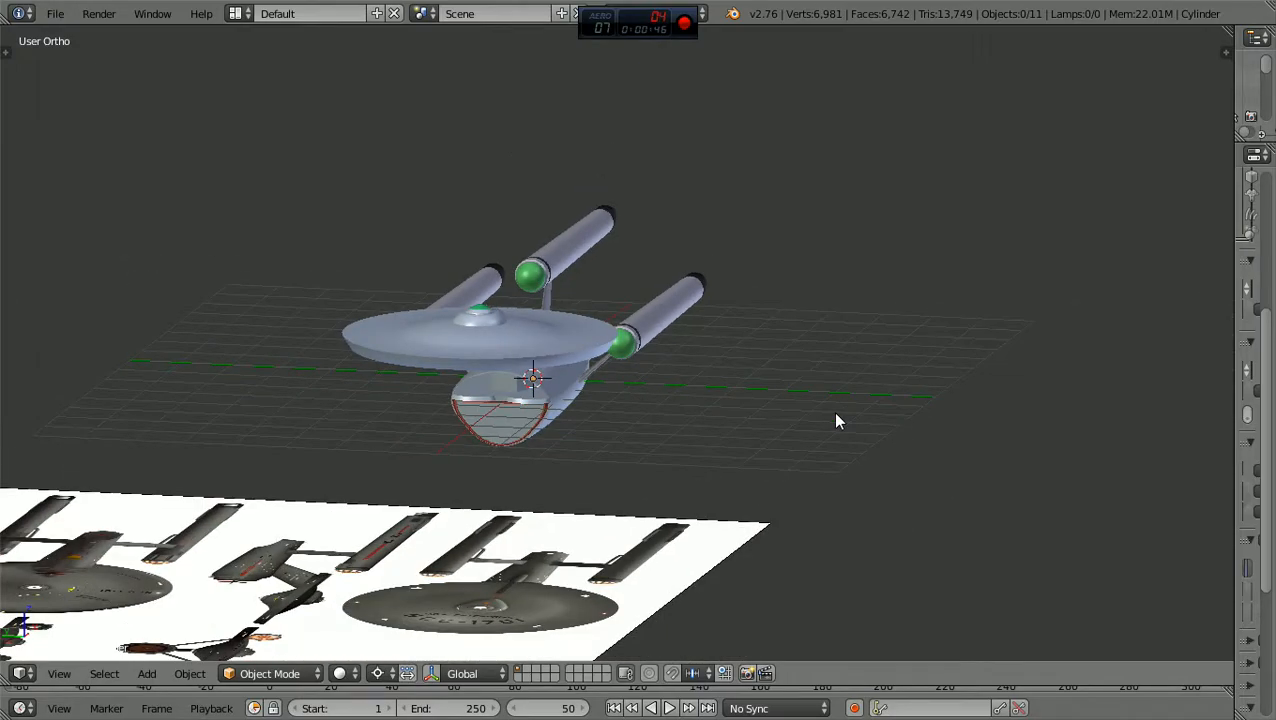
pyautogui.scroll(1, 834, 412)
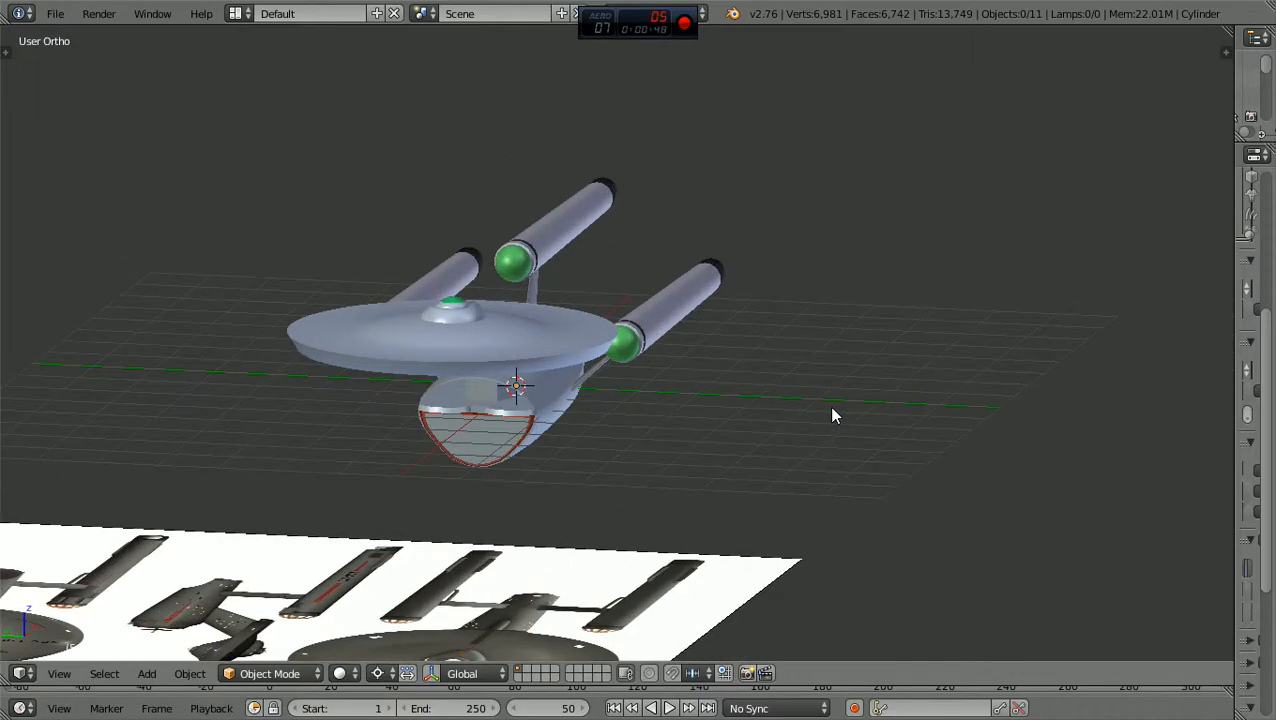
# Step: Compare the ship model with the reference sheet in the top and front orthographic views
pyautogui.press('KP_7')
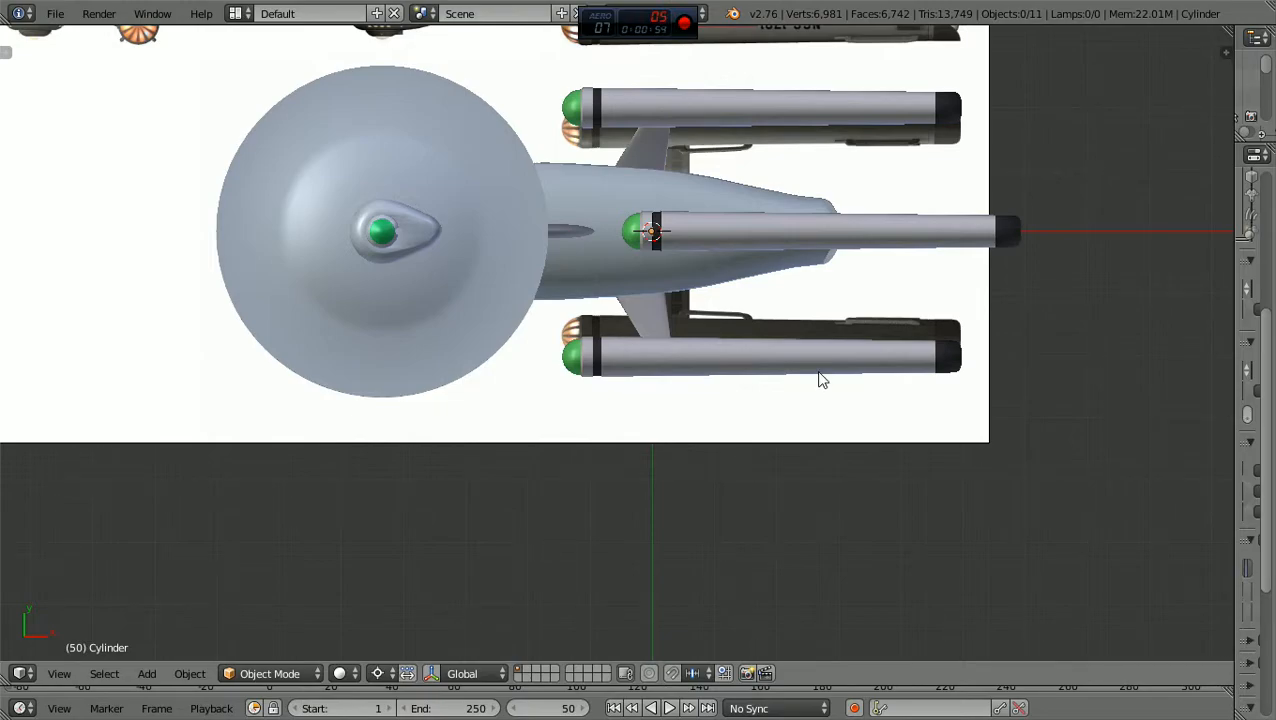
pyautogui.scroll(-3, 818, 380)
pyautogui.moveTo(815, 379); pyautogui.dragTo(673, 168, button='middle')
pyautogui.scroll(3, 673, 168)
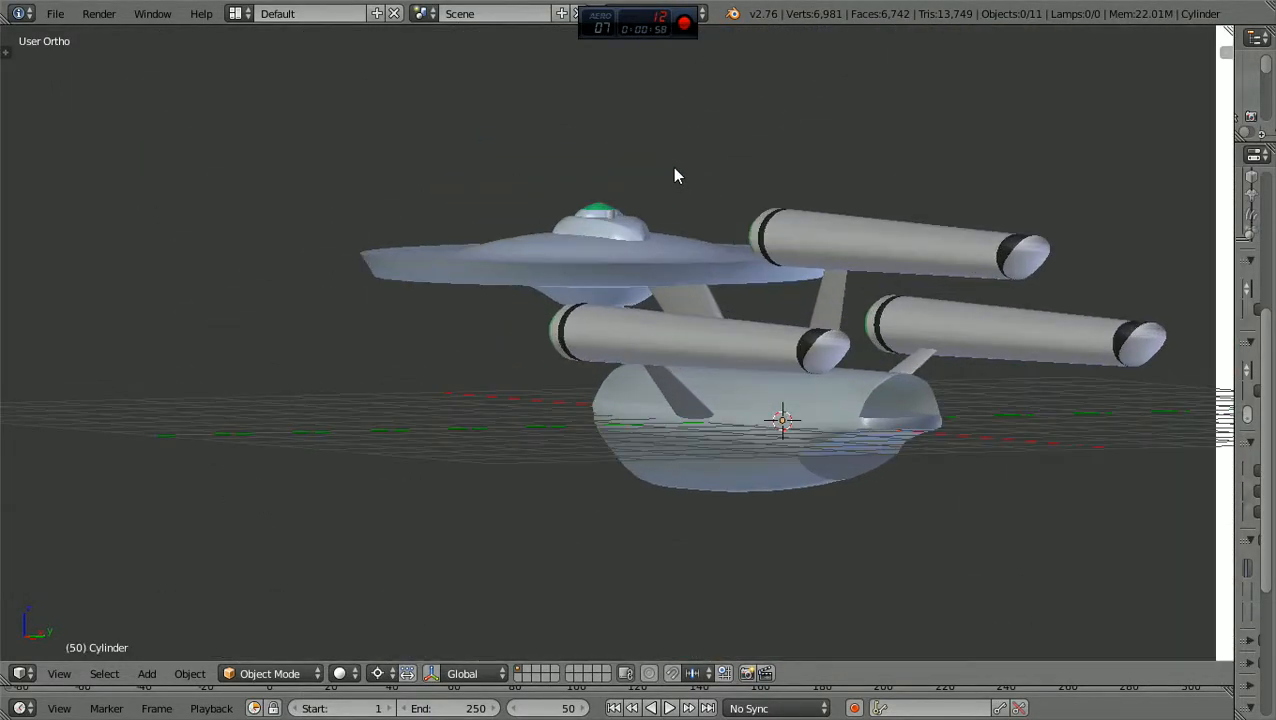
pyautogui.moveTo(677, 174); pyautogui.dragTo(800, 240, button='middle')
pyautogui.scroll(-2, 630, 208)
pyautogui.press('KP_1')
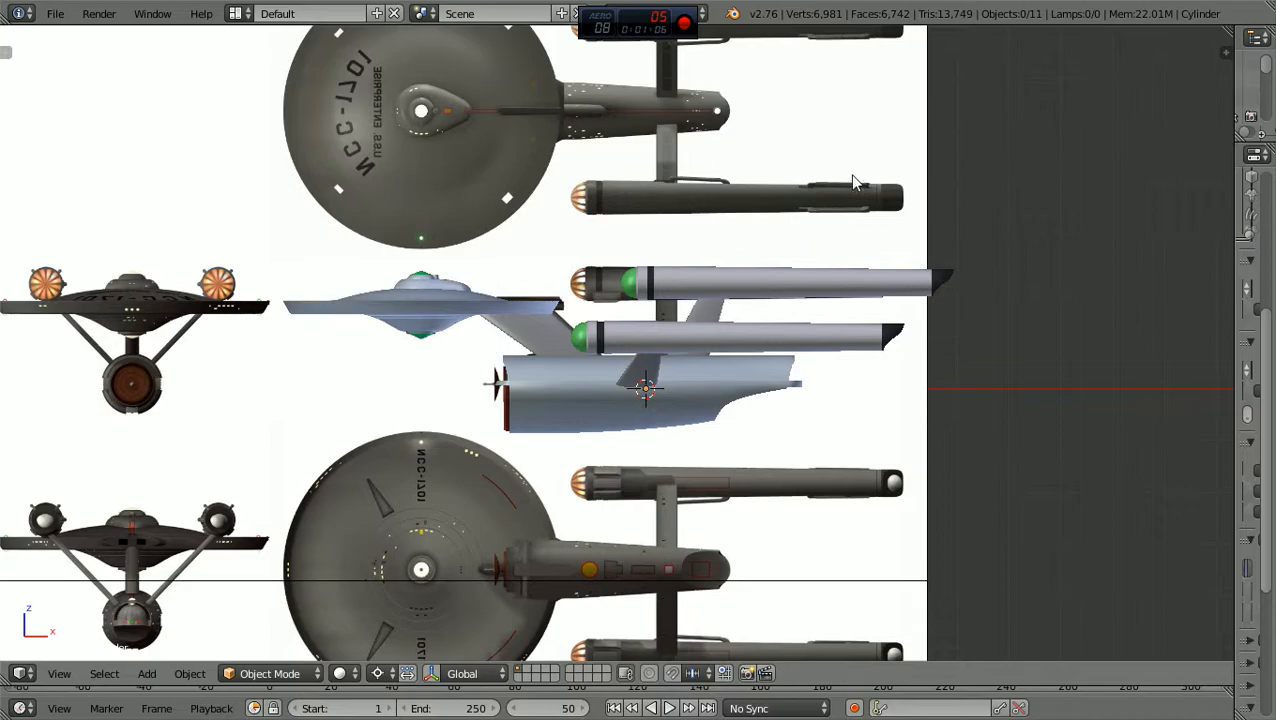
pyautogui.scroll(-1, 605, 337)
pyautogui.scroll(-1, 588, 381)
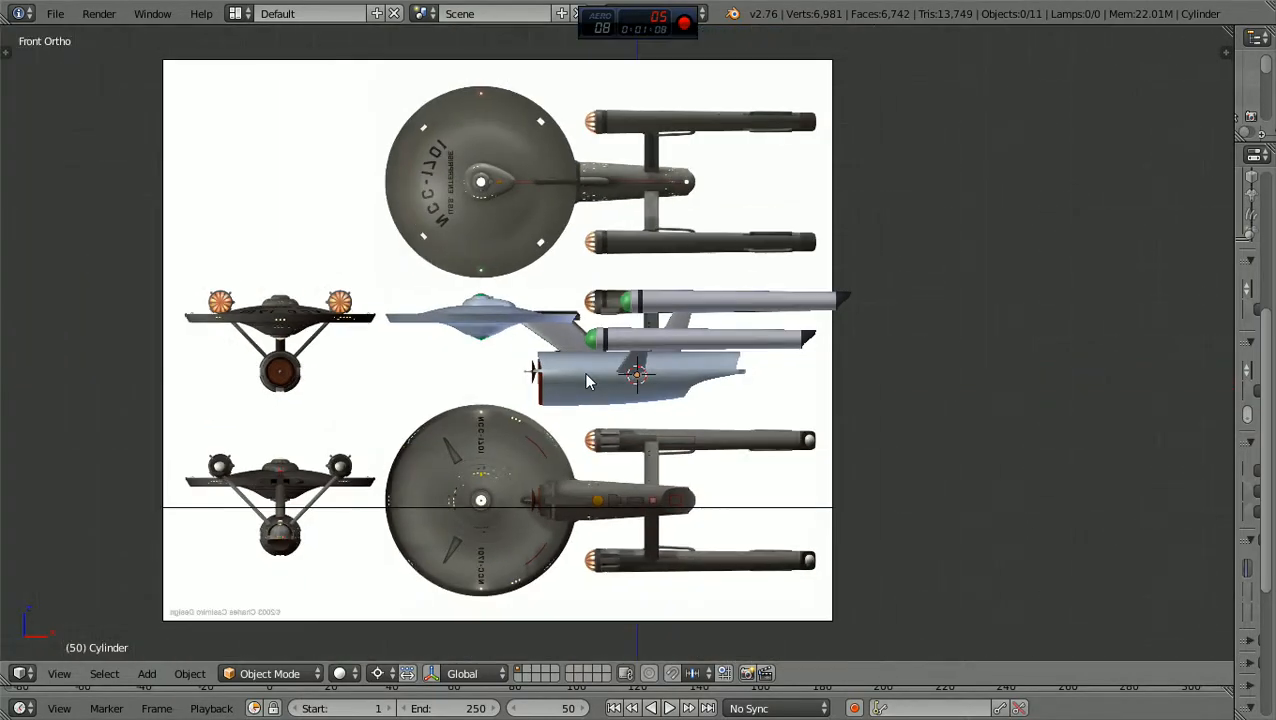
# Step: Examine the ship's nacelle ends, pylons and rear hull from behind at an angle
pyautogui.moveTo(588, 381); pyautogui.dragTo(450, 407, button='middle')
pyautogui.scroll(4, 723, 397)
pyautogui.scroll(-1, 558, 436)
pyautogui.scroll(3, 518, 441)
pyautogui.scroll(-1, 518, 440)
pyautogui.scroll(-1, 519, 433)
pyautogui.scroll(2, 489, 434)
pyautogui.scroll(-1, 489, 433)
pyautogui.scroll(2, 440, 432)
pyautogui.scroll(-2, 441, 433)
pyautogui.scroll(-1, 455, 408)
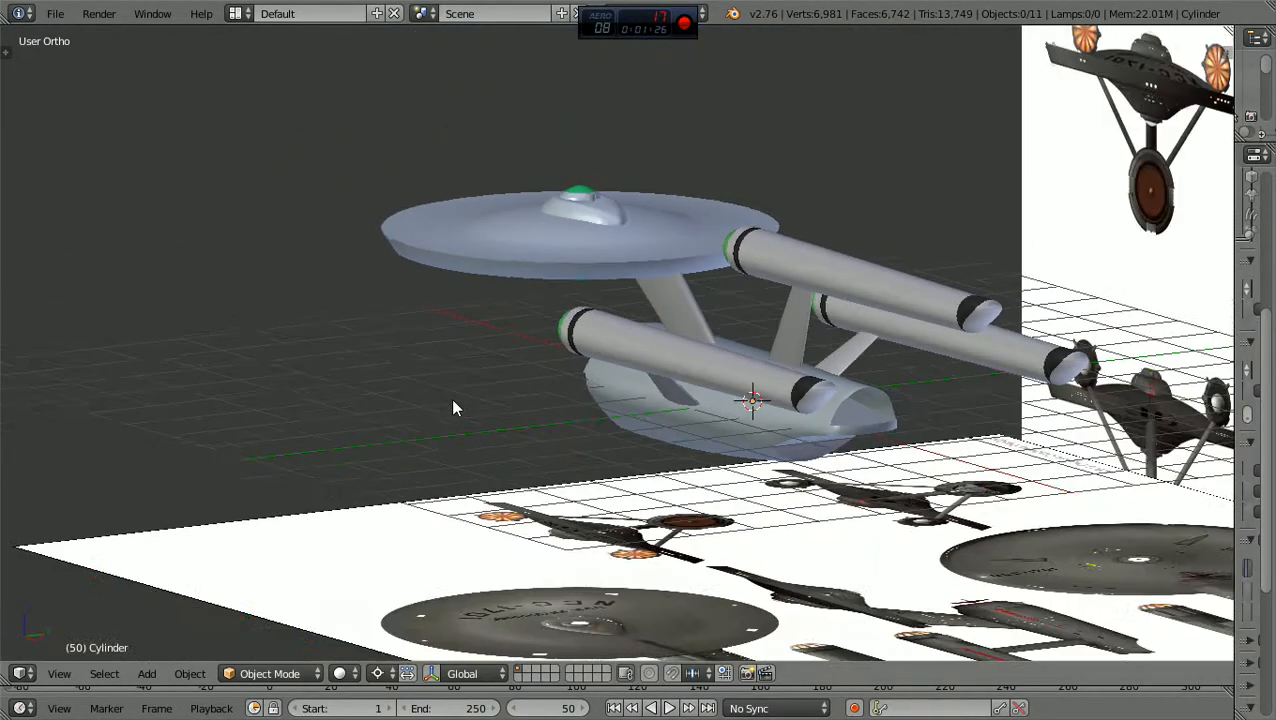
pyautogui.scroll(-2, 629, 347)
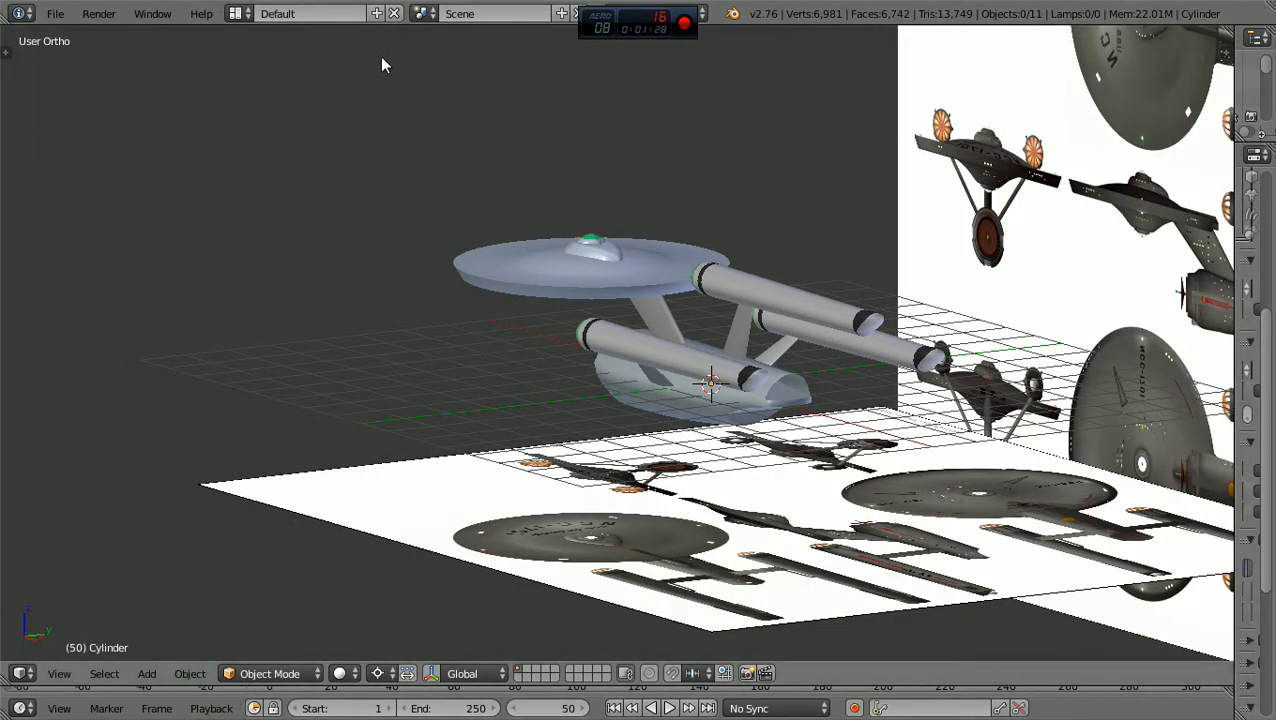
# Step: Take Blender out of full screen, minimize it and open the Stuart Foley Dreadnought folder on the desktop
pyautogui.click(156, 18)
pyautogui.click(172, 57)
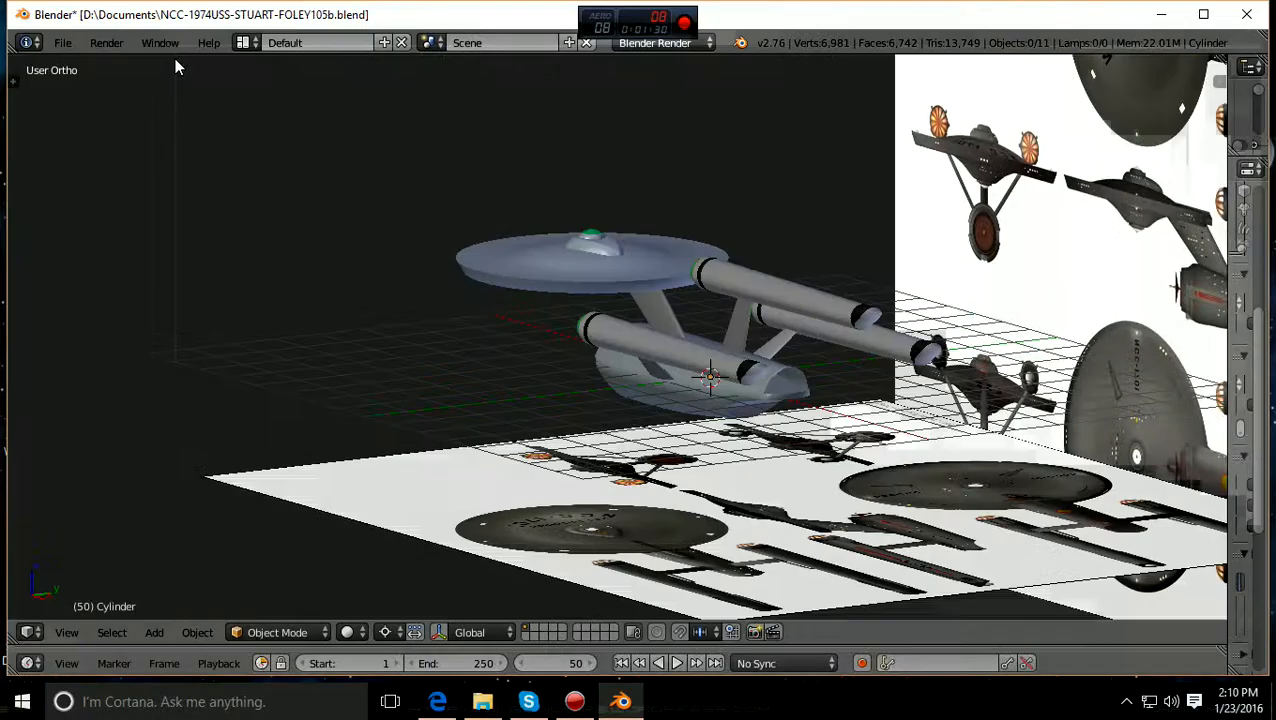
pyautogui.click(1152, 22)
pyautogui.click(1001, 103)
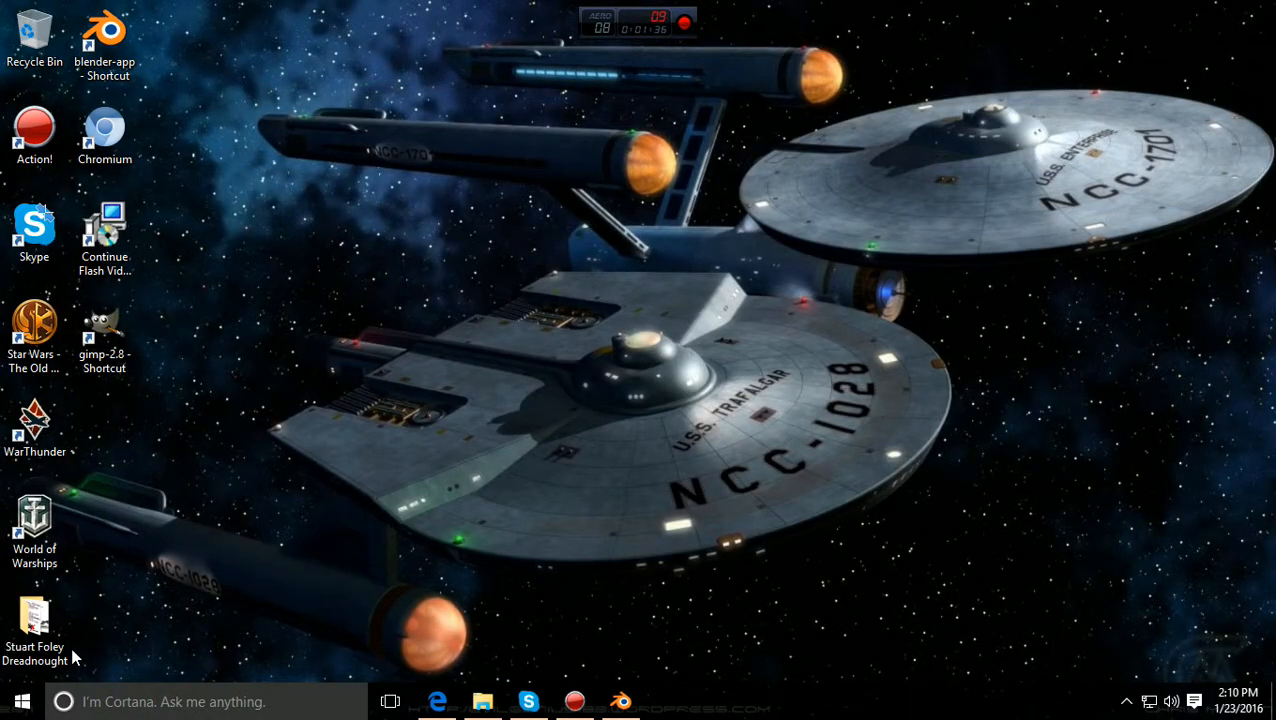
pyautogui.doubleClick(34, 625)
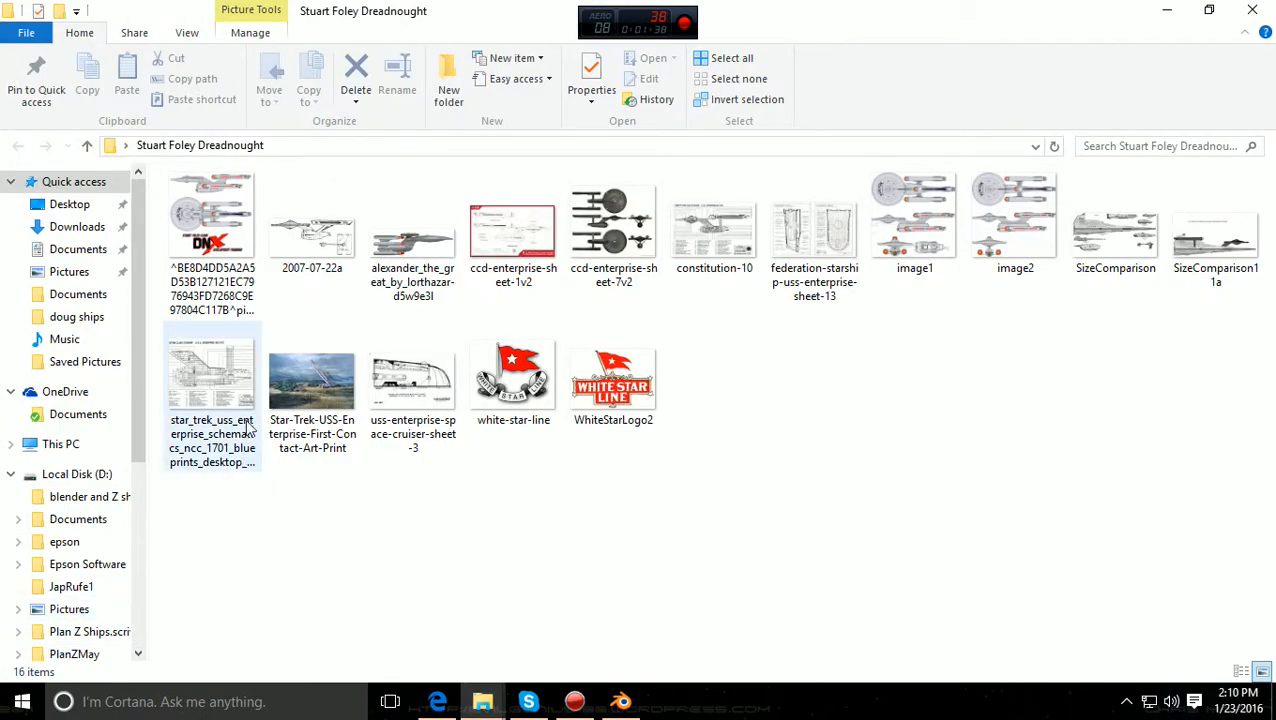
# Step: View the Stuart Foley Class DNX reference image in Photos, close it and reopen it in Windows Photo Viewer
pyautogui.doubleClick(213, 210)
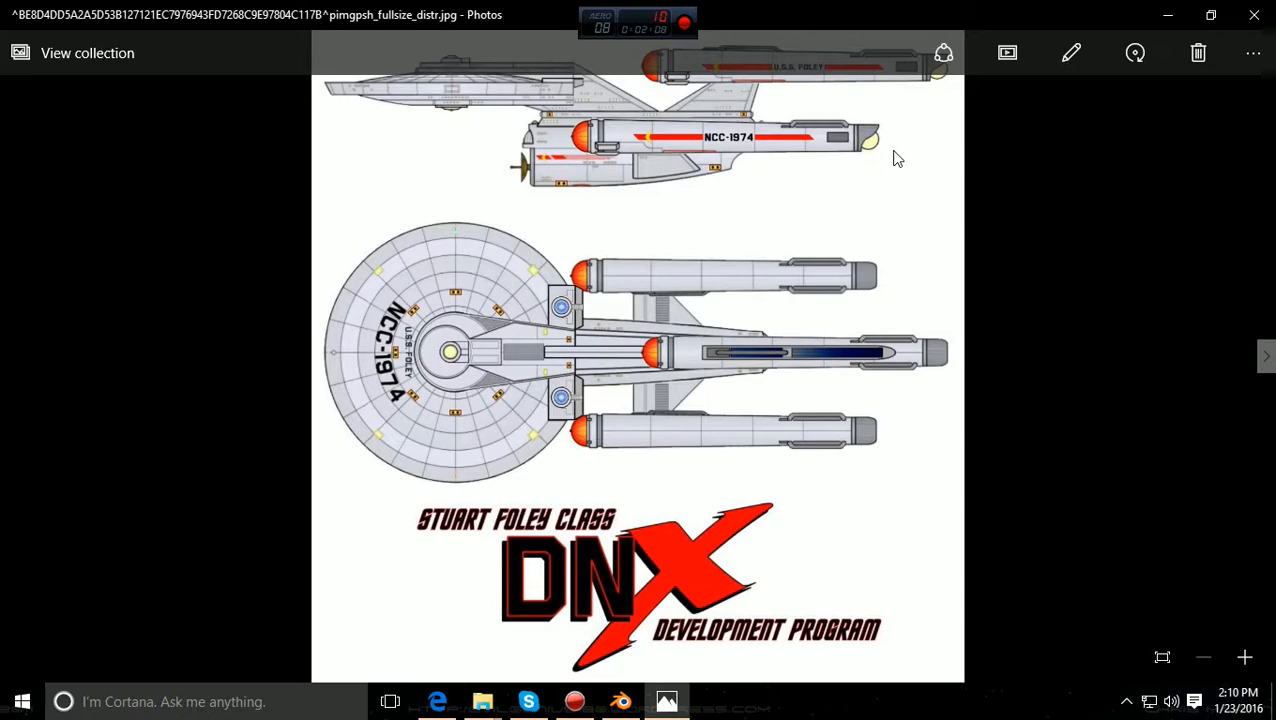
pyautogui.click(1254, 15)
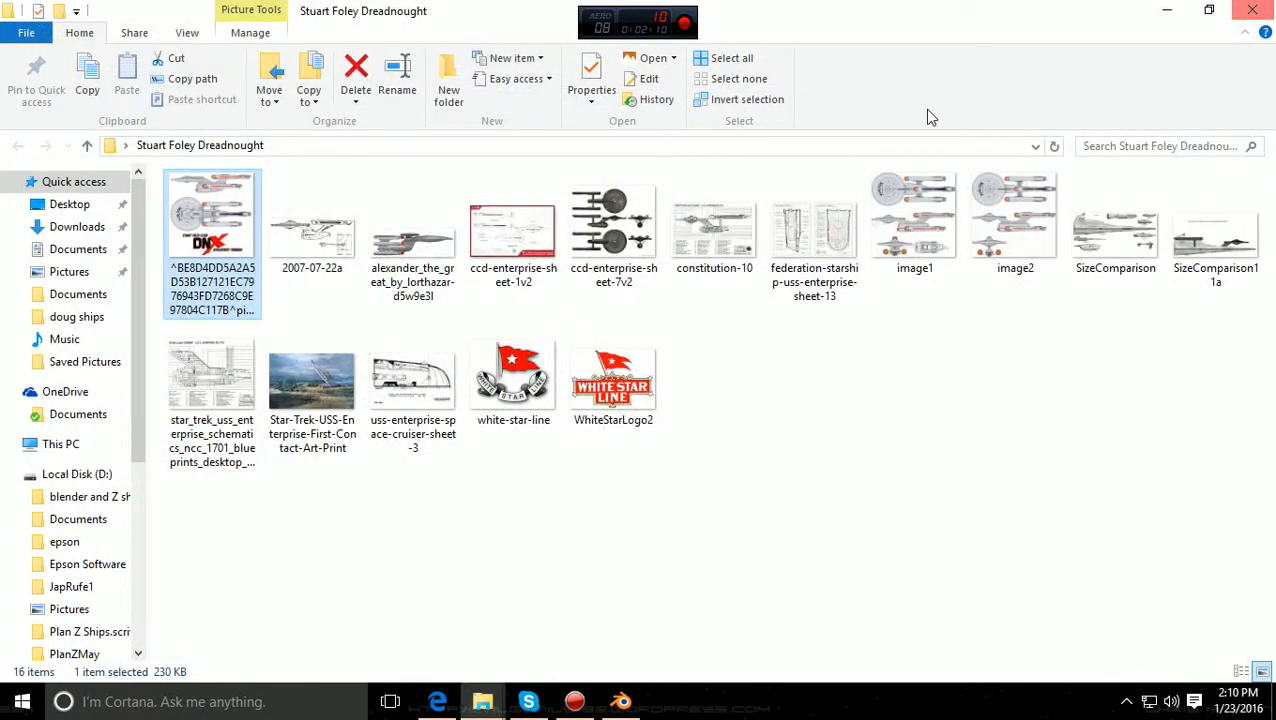
pyautogui.rightClick(237, 237)
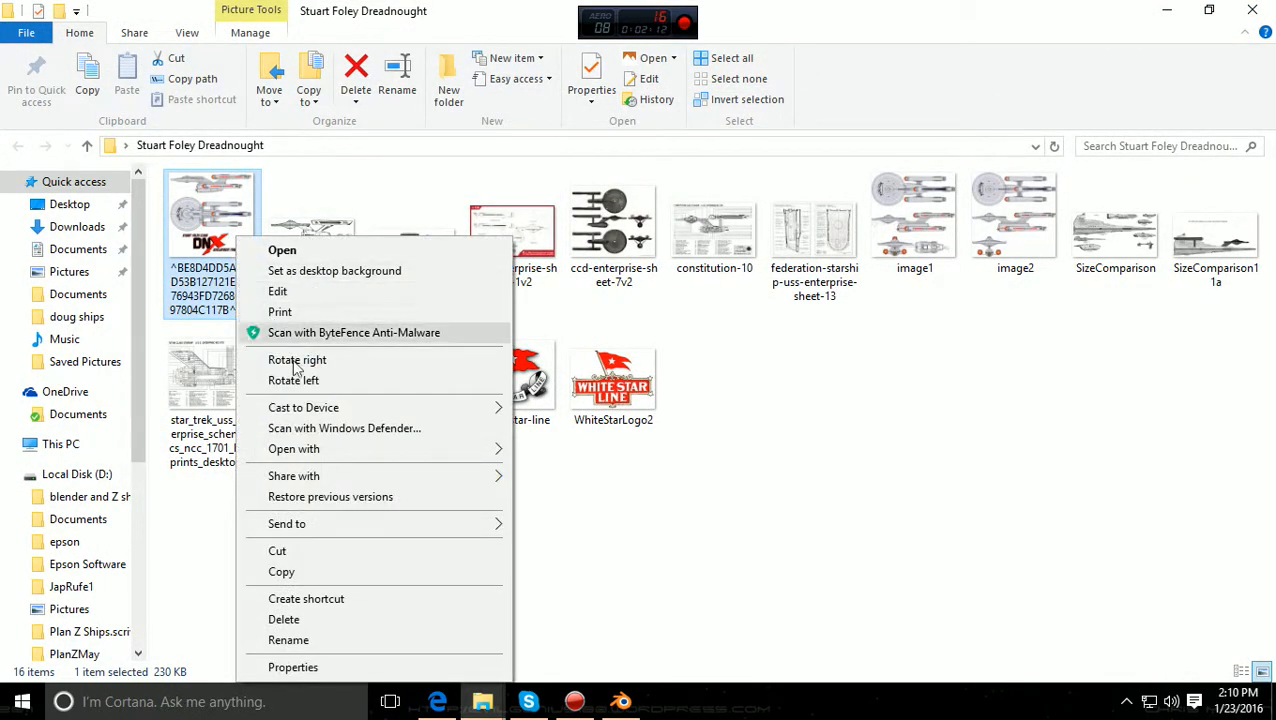
pyautogui.moveTo(305, 449)
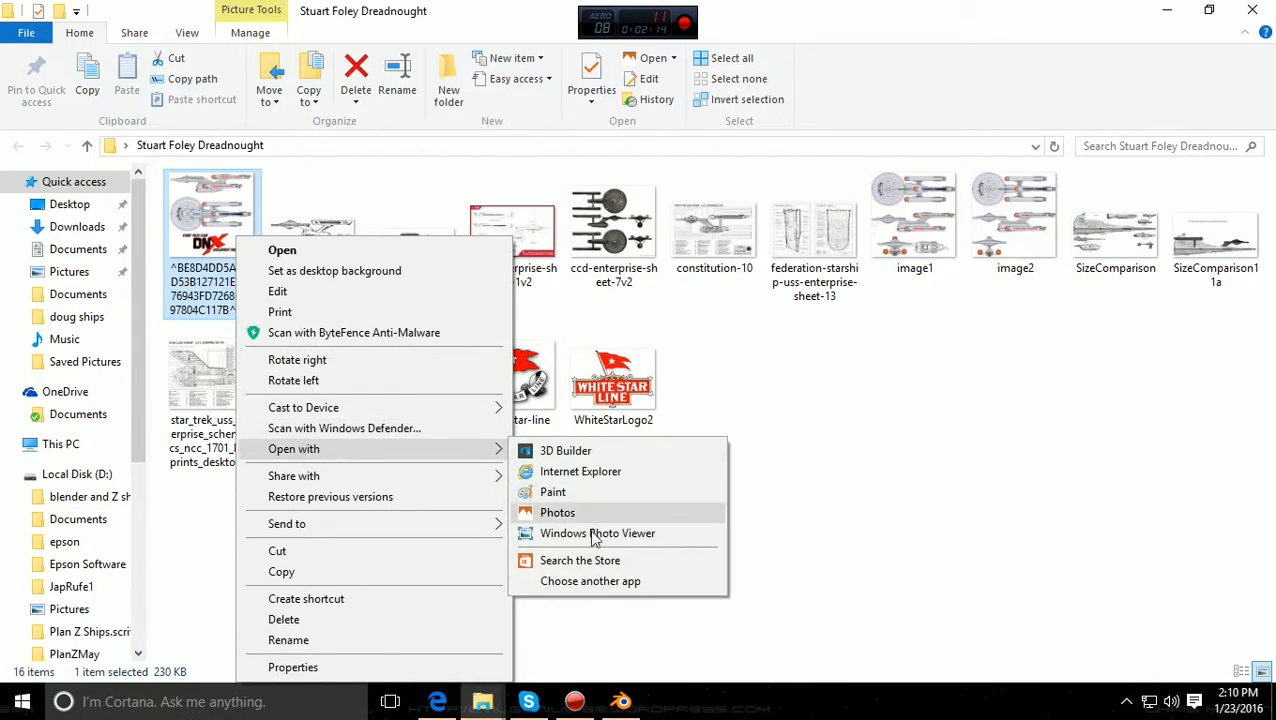
pyautogui.click(594, 535)
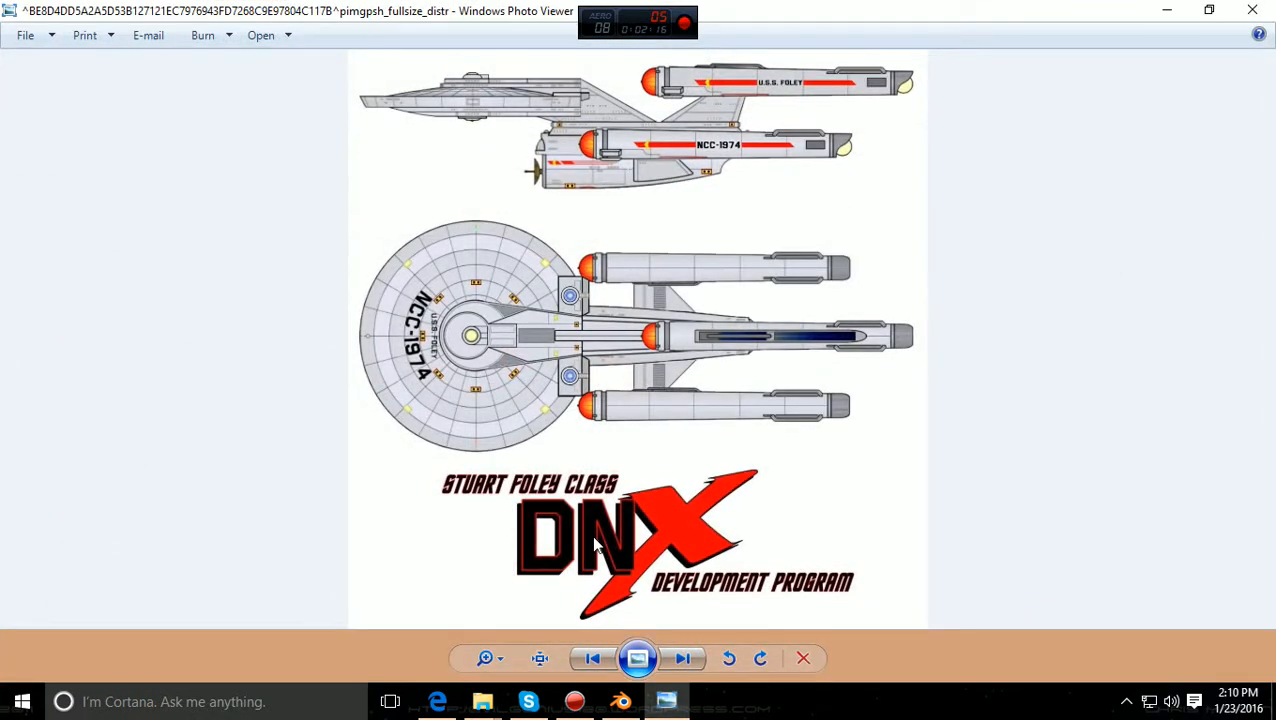
# Step: Examine the nacelles, pylons and lower hull in the enlarged side and top views of the reference image
pyautogui.scroll(2, 706, 380)
pyautogui.scroll(2, 766, 236)
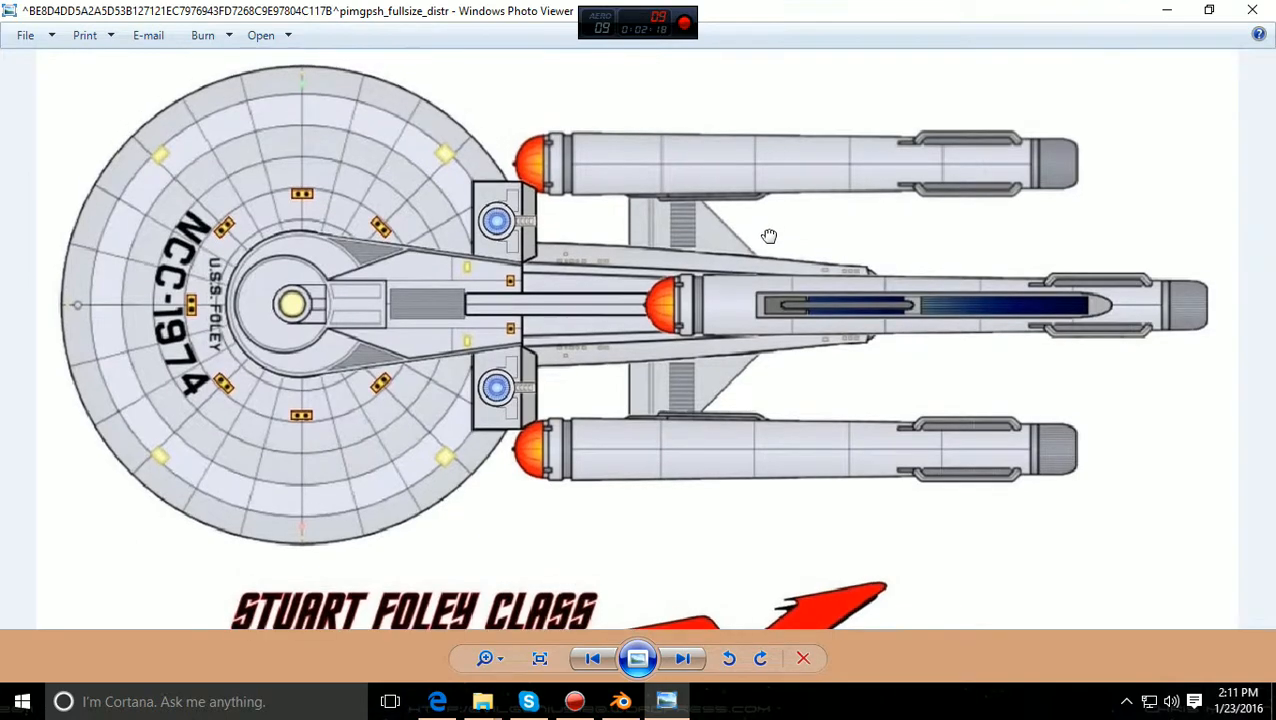
pyautogui.moveTo(816, 309); pyautogui.dragTo(812, 363)
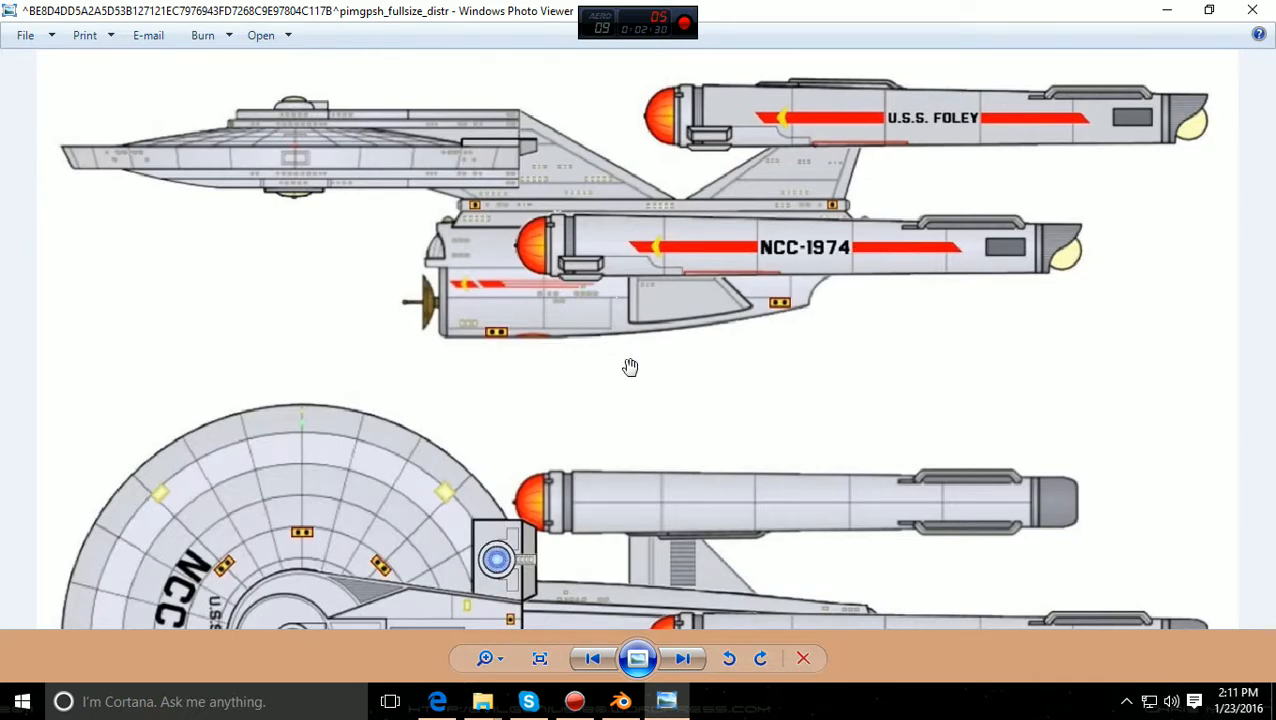
pyautogui.moveTo(630, 373); pyautogui.dragTo(650, 144)
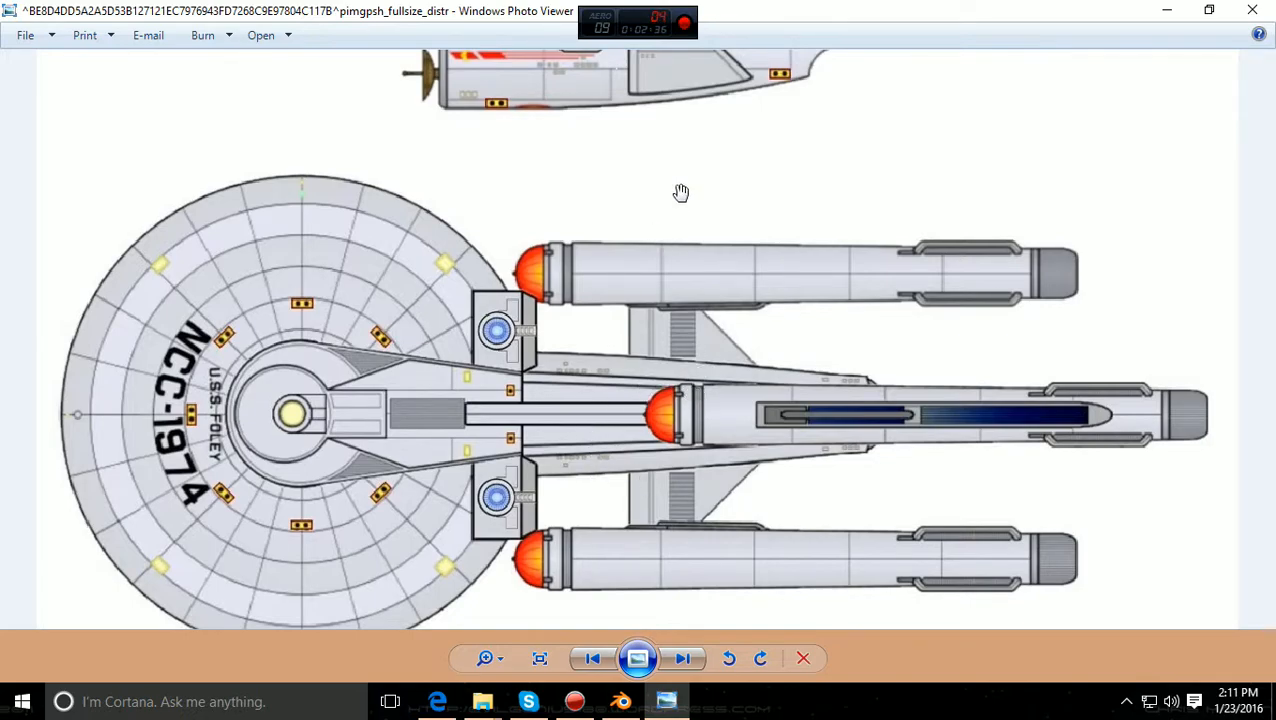
pyautogui.moveTo(686, 187); pyautogui.dragTo(553, 370)
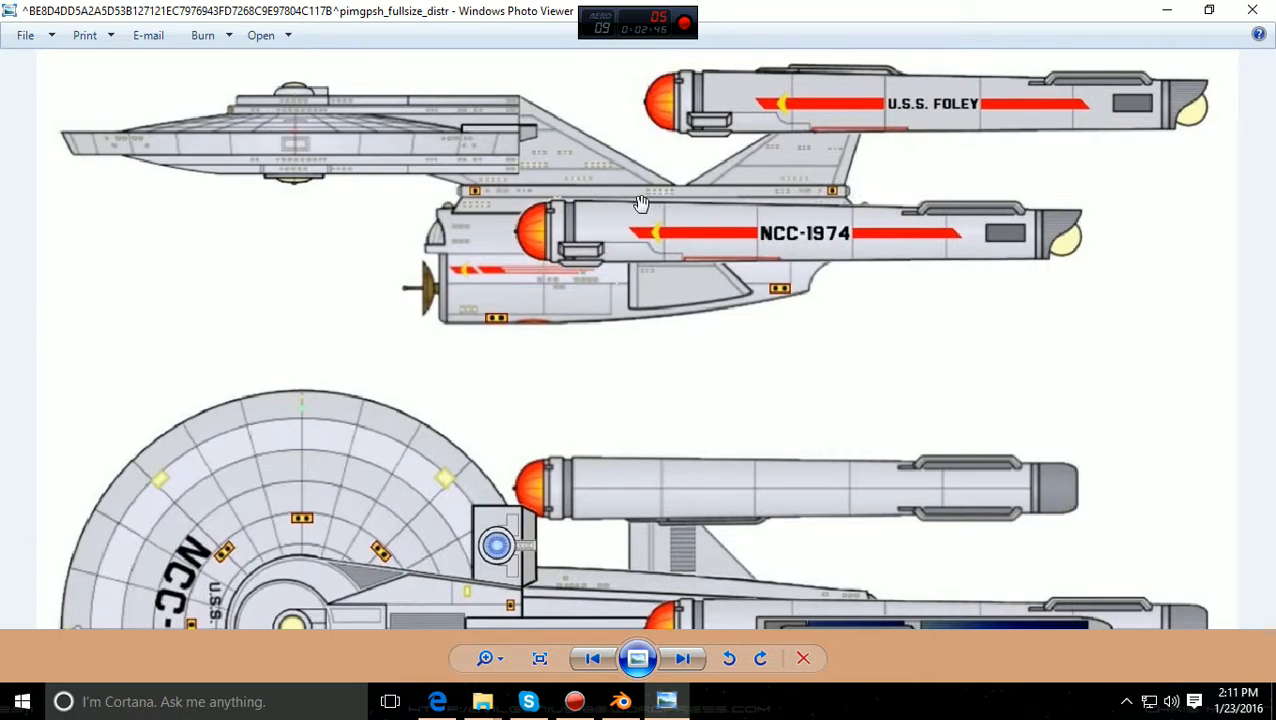
pyautogui.moveTo(634, 426); pyautogui.dragTo(604, 195)
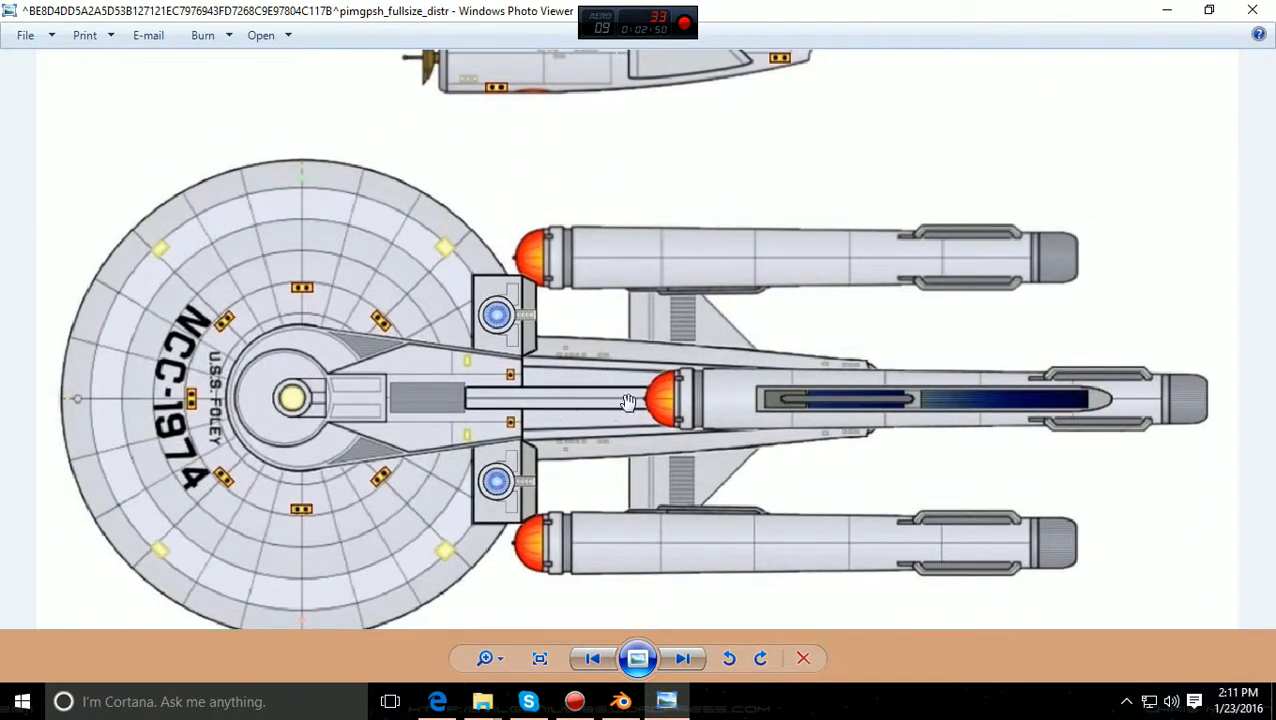
pyautogui.moveTo(647, 208); pyautogui.dragTo(732, 535)
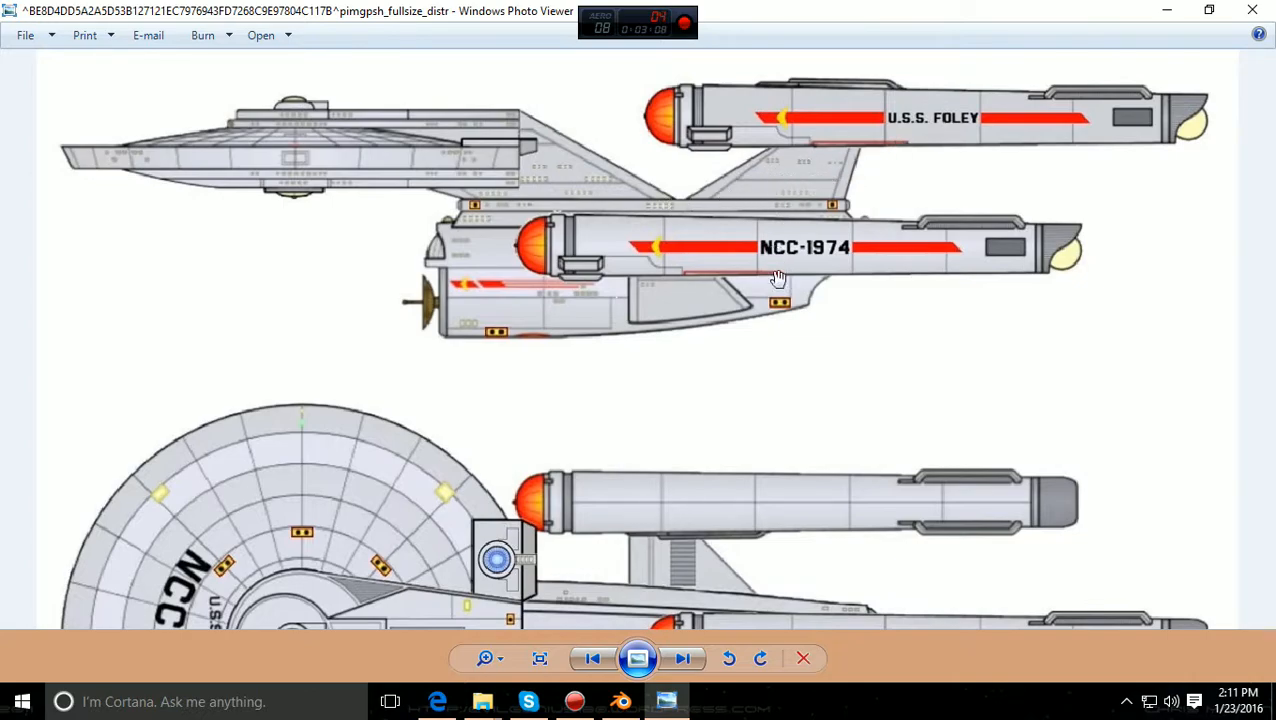
pyautogui.moveTo(783, 304); pyautogui.dragTo(801, 428)
pyautogui.moveTo(673, 352); pyautogui.dragTo(678, 52)
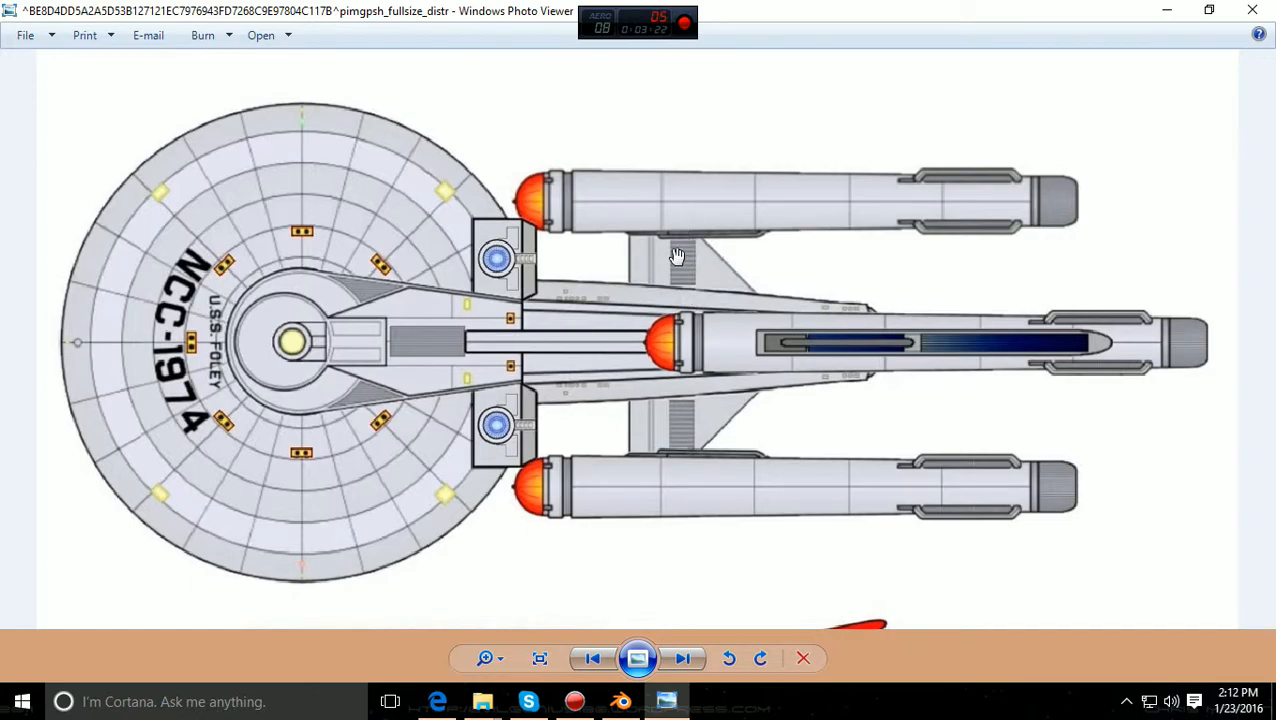
pyautogui.moveTo(730, 276); pyautogui.dragTo(730, 484)
pyautogui.moveTo(726, 321); pyautogui.dragTo(738, 401)
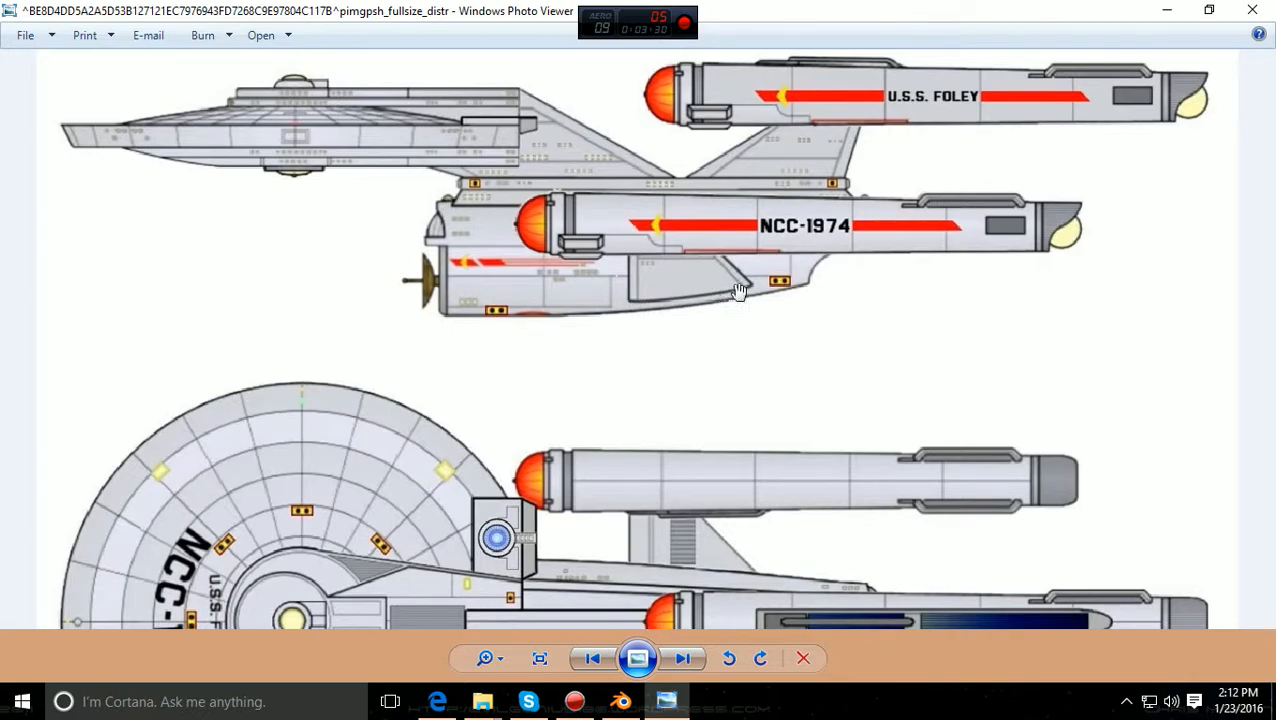
pyautogui.moveTo(729, 322); pyautogui.dragTo(805, 365)
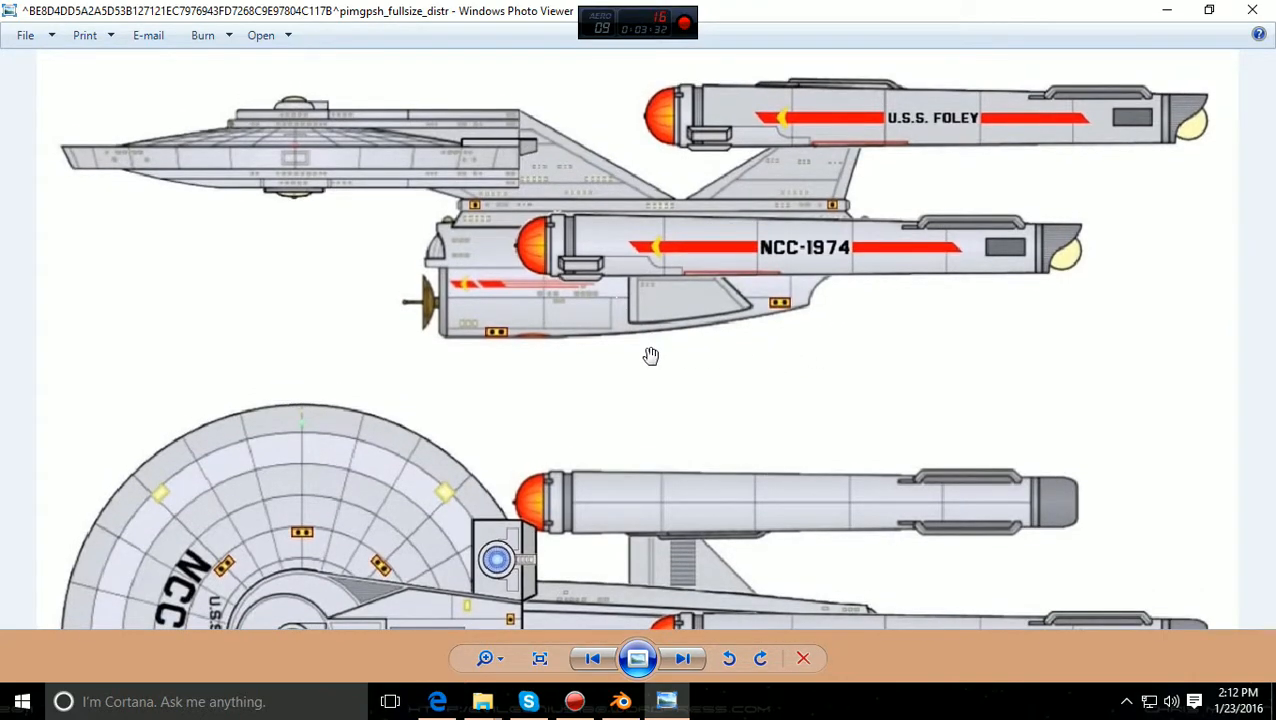
# Step: Compare the saucer section and its rear structures between the top and side views of the reference drawing
pyautogui.moveTo(515, 384); pyautogui.dragTo(465, 391)
pyautogui.moveTo(405, 285); pyautogui.dragTo(418, 34)
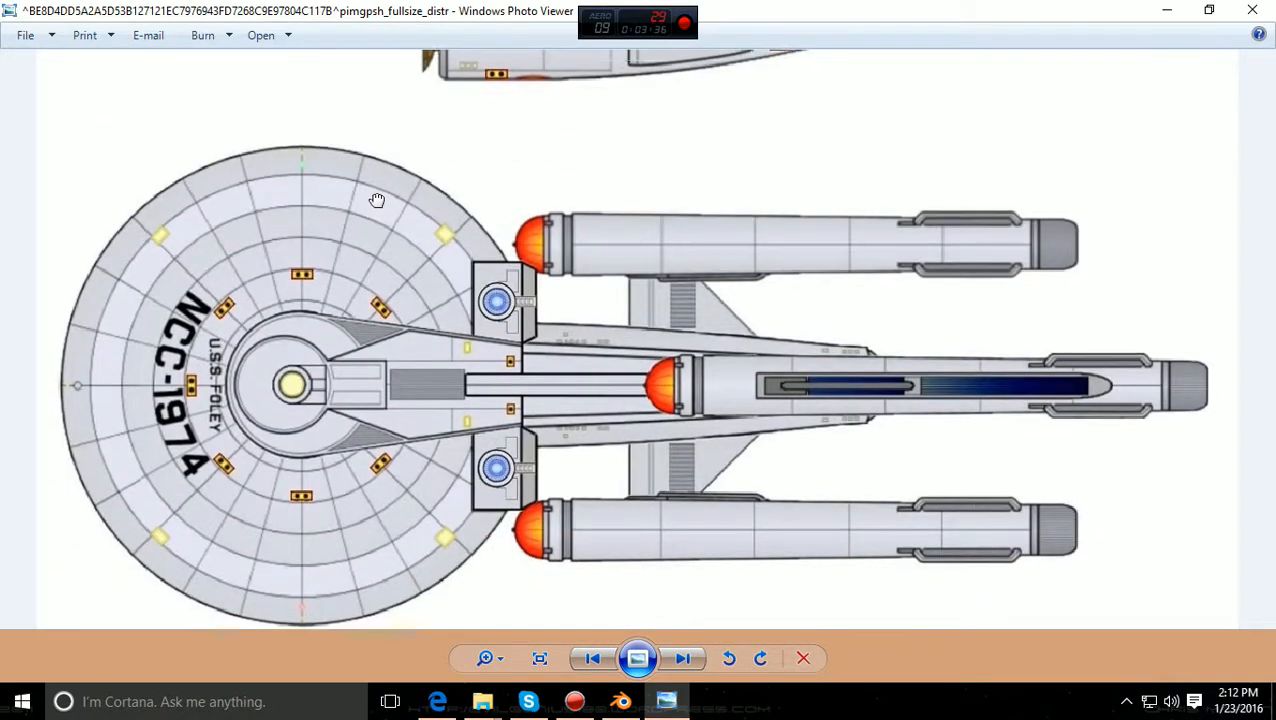
pyautogui.moveTo(376, 201); pyautogui.dragTo(379, 148)
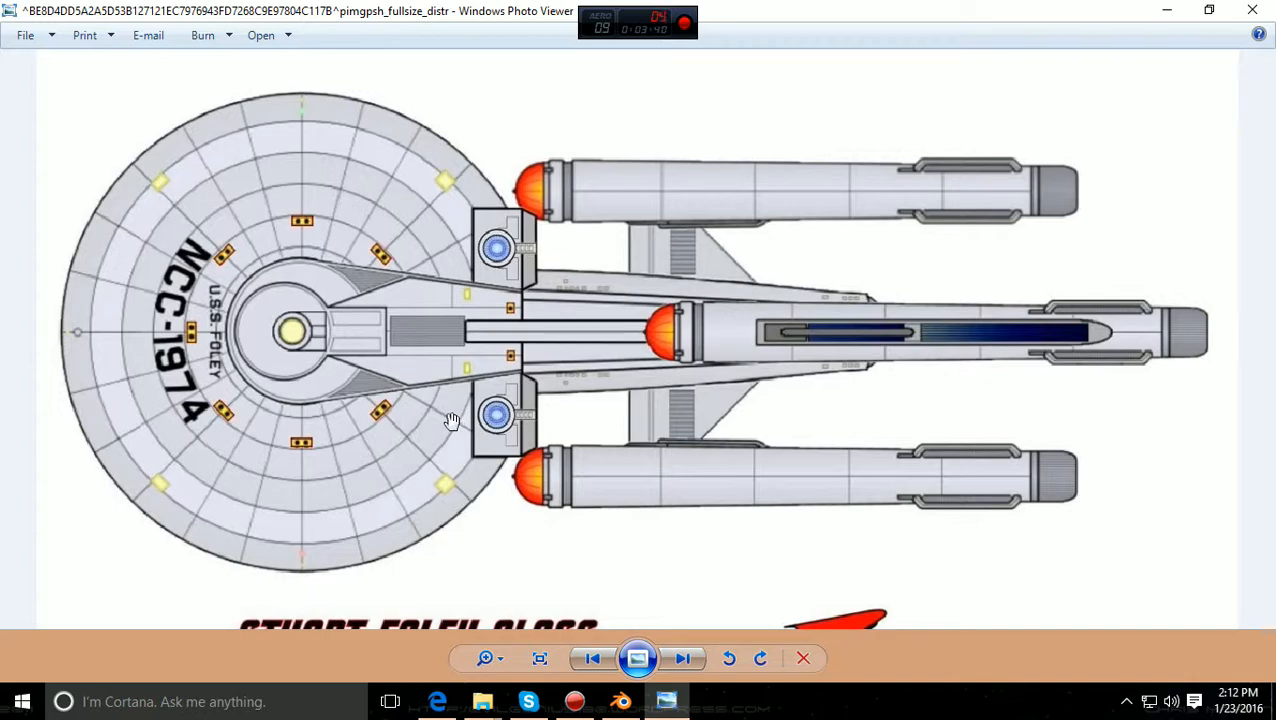
pyautogui.moveTo(529, 207); pyautogui.dragTo(568, 444)
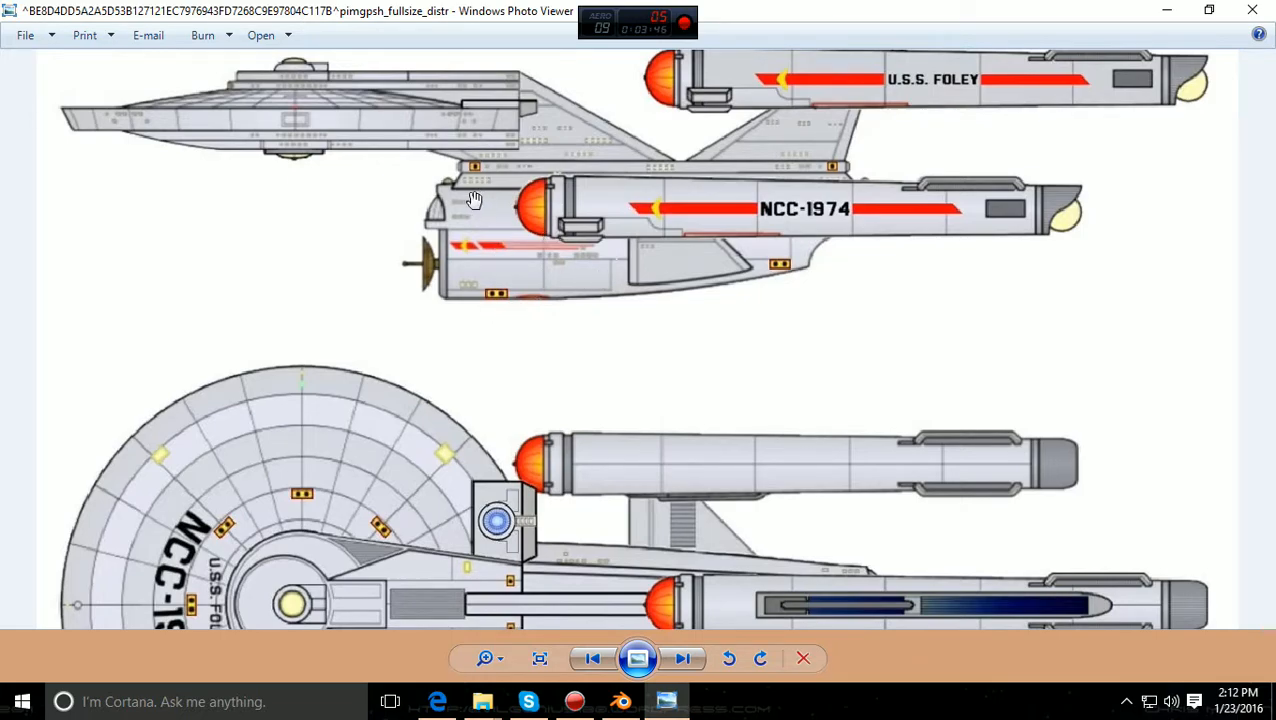
pyautogui.moveTo(440, 352); pyautogui.dragTo(430, 214)
pyautogui.moveTo(405, 312); pyautogui.dragTo(411, 532)
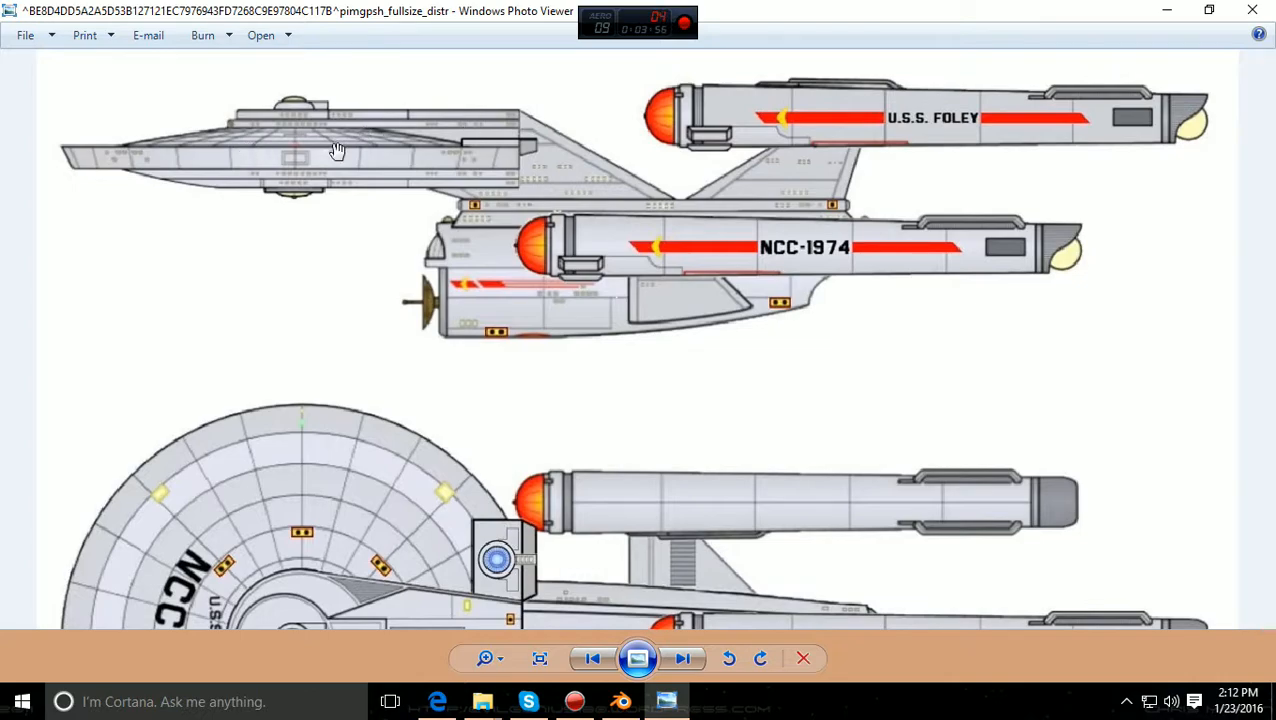
# Step: Compare the outboard nacelles, pylons and secondary hull between the top and side views of the Foley reference drawing
pyautogui.moveTo(336, 281); pyautogui.dragTo(339, 91)
pyautogui.moveTo(300, 453); pyautogui.dragTo(300, 385)
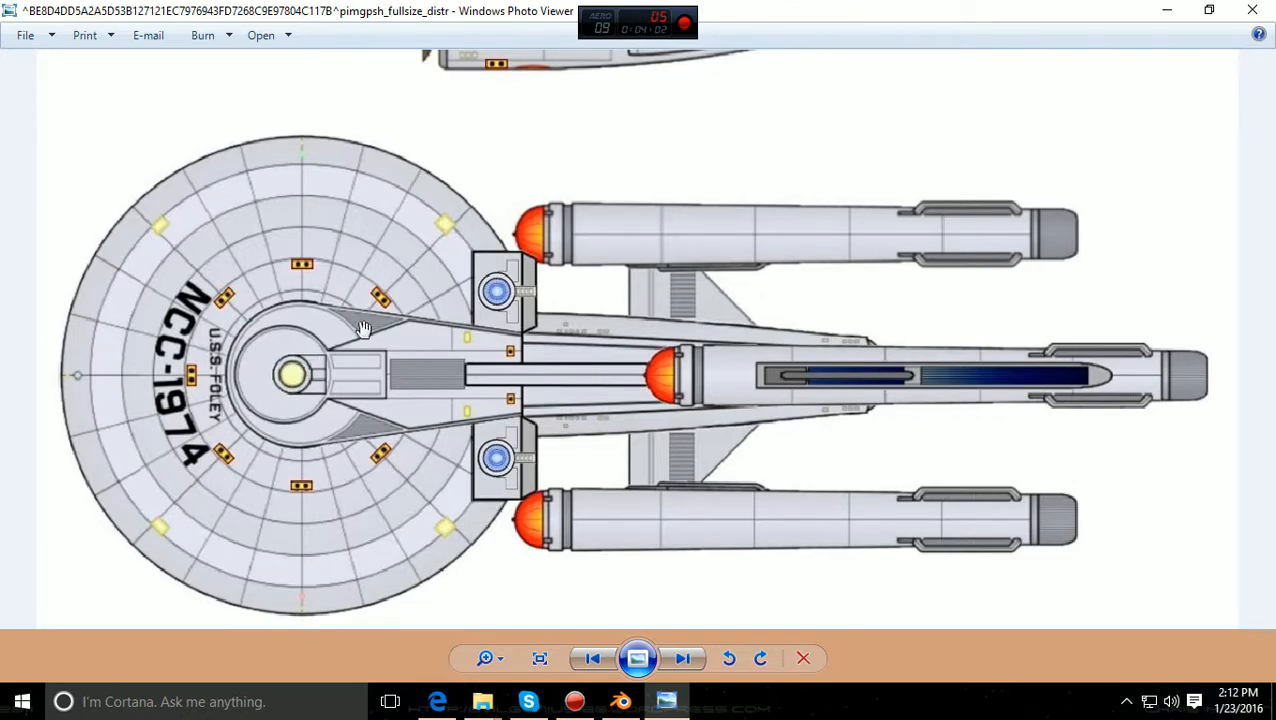
pyautogui.moveTo(549, 174); pyautogui.dragTo(540, 336)
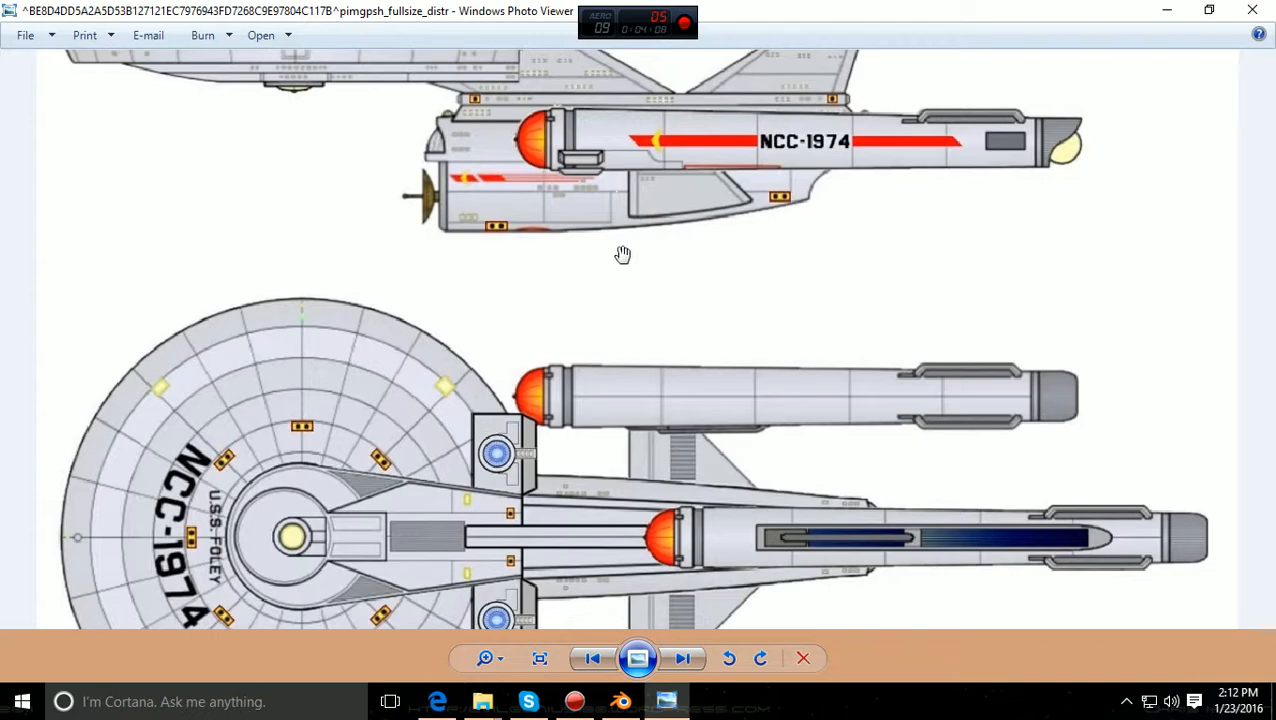
pyautogui.moveTo(700, 205); pyautogui.dragTo(731, 328)
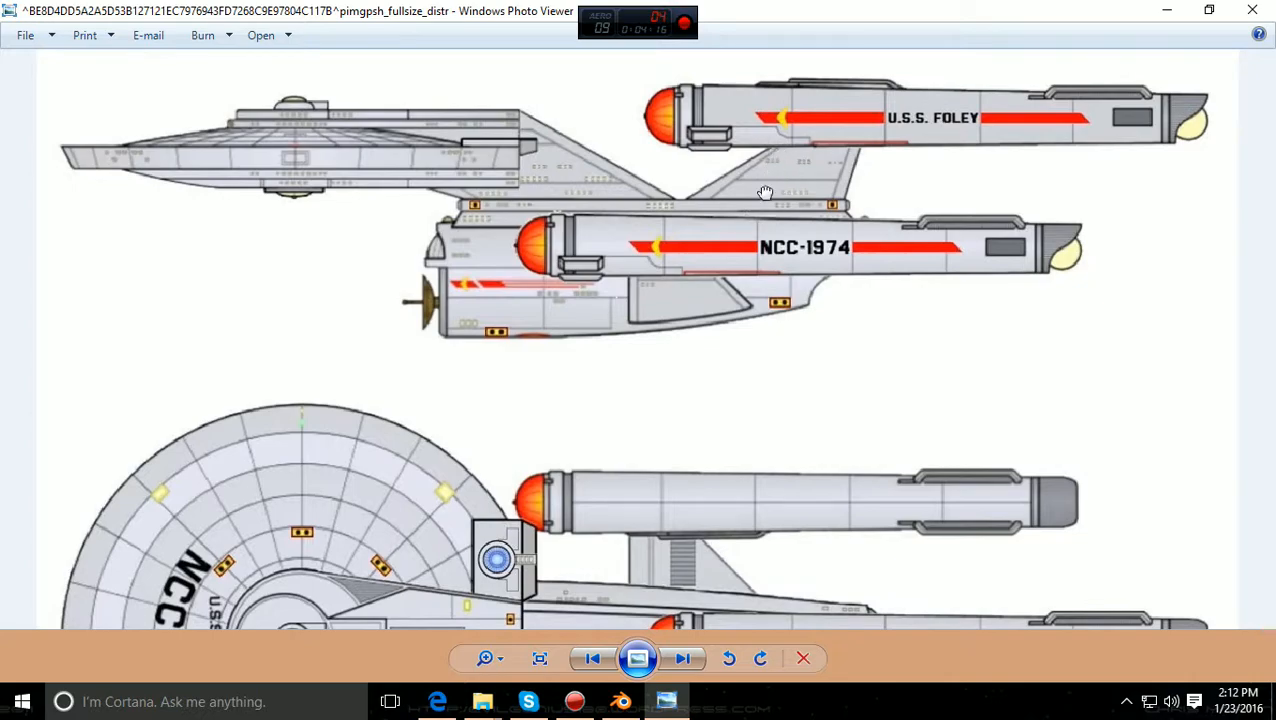
pyautogui.moveTo(758, 318); pyautogui.dragTo(731, 372)
pyautogui.scroll(-3, 826, 327)
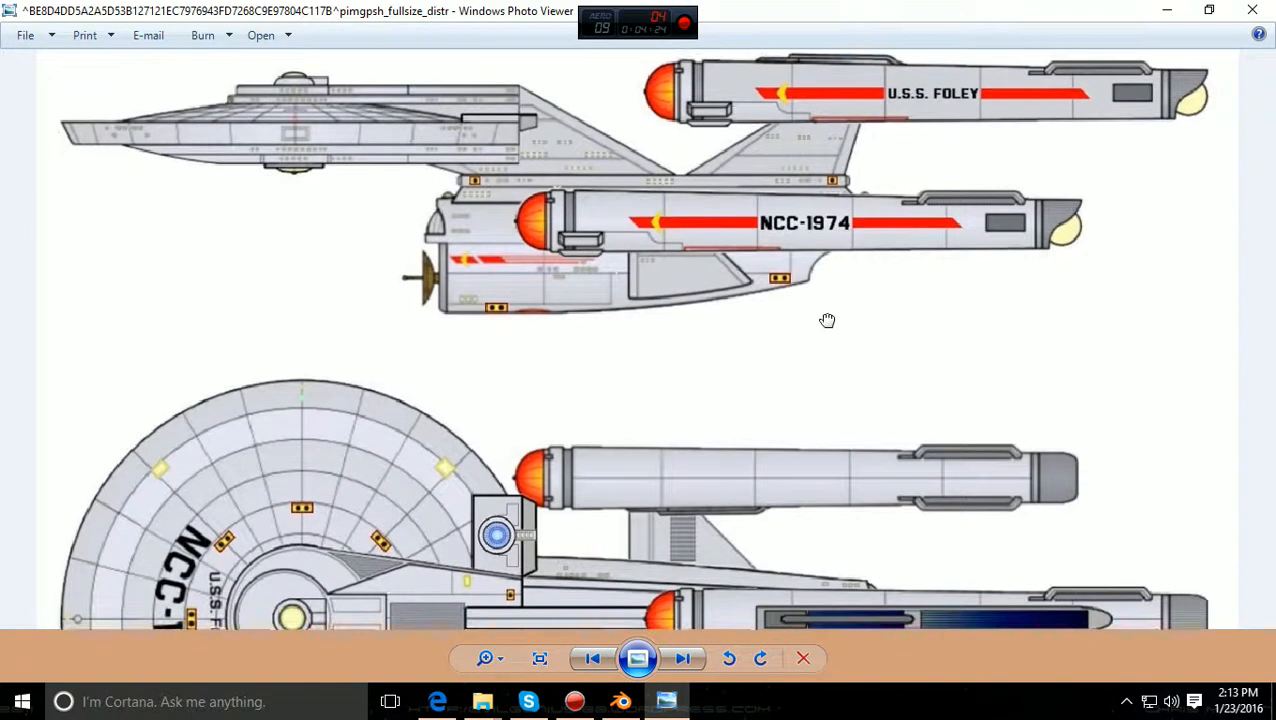
pyautogui.scroll(-1, 816, 253)
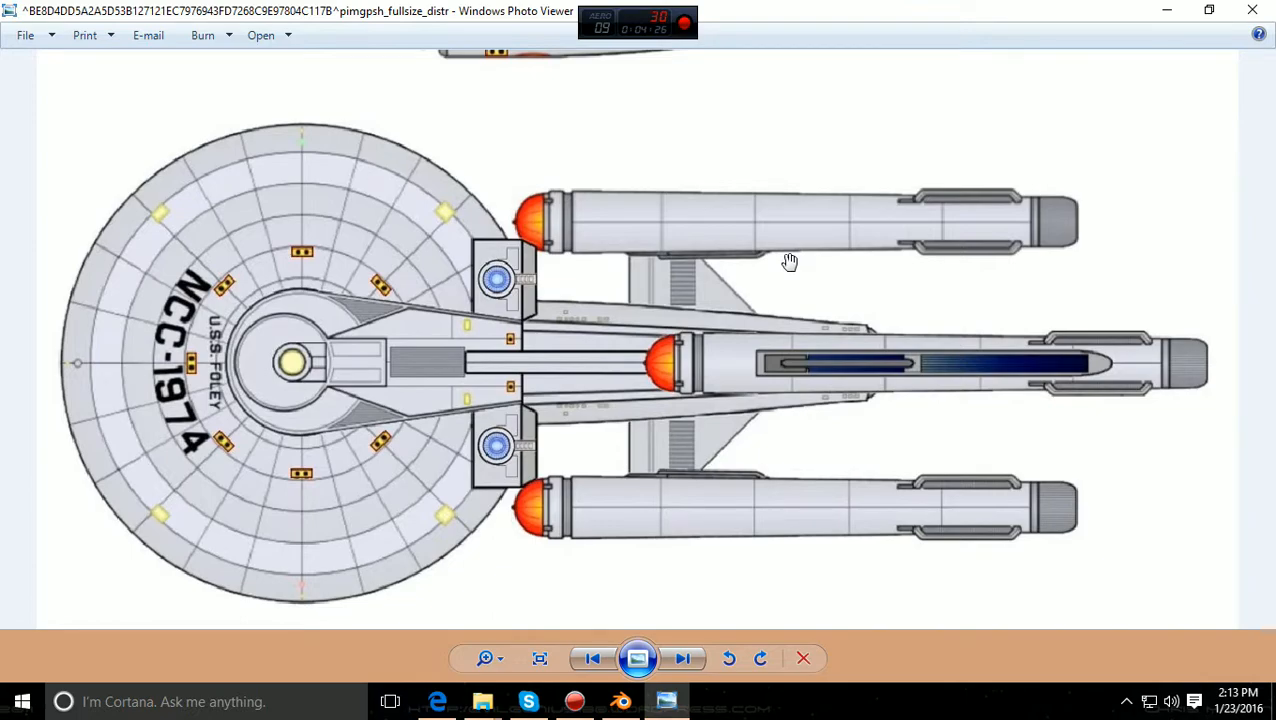
pyautogui.scroll(4, 911, 287)
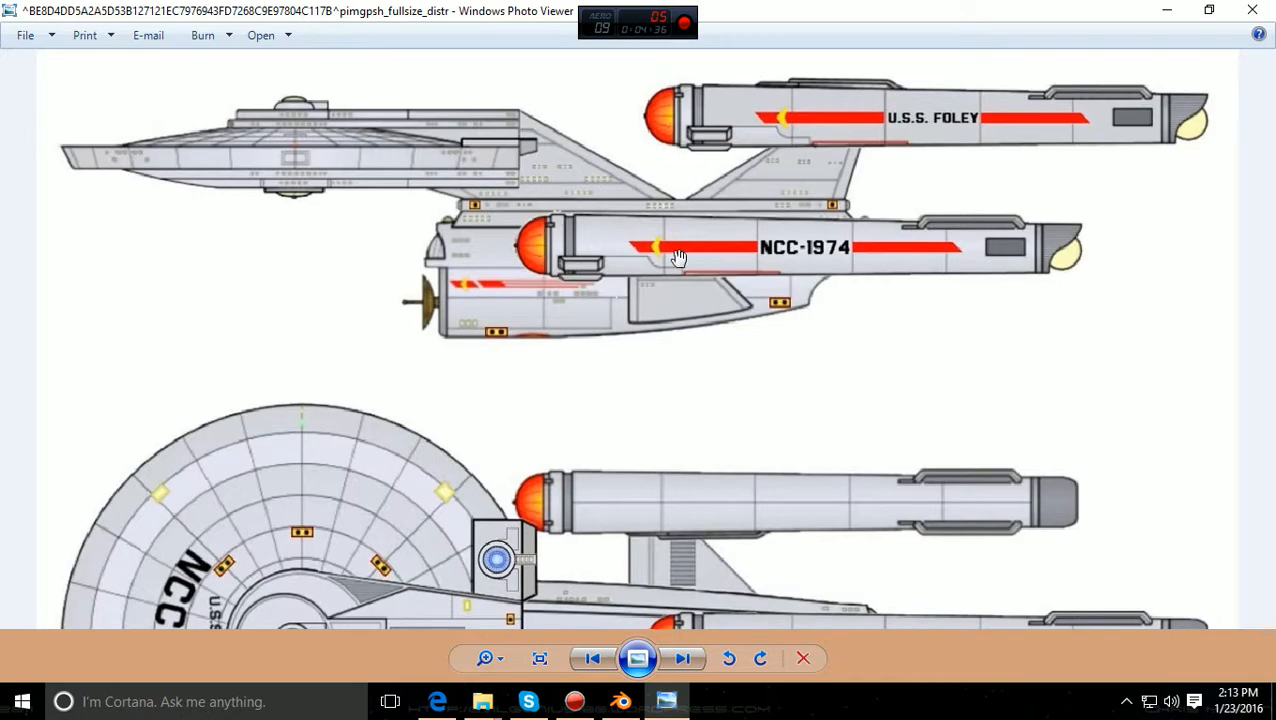
# Step: Examine the saucer, the structure behind its bridge and the upper nacelle in both views of the Foley drawing
pyautogui.moveTo(858, 390); pyautogui.dragTo(834, 194)
pyautogui.moveTo(750, 258); pyautogui.dragTo(752, 182)
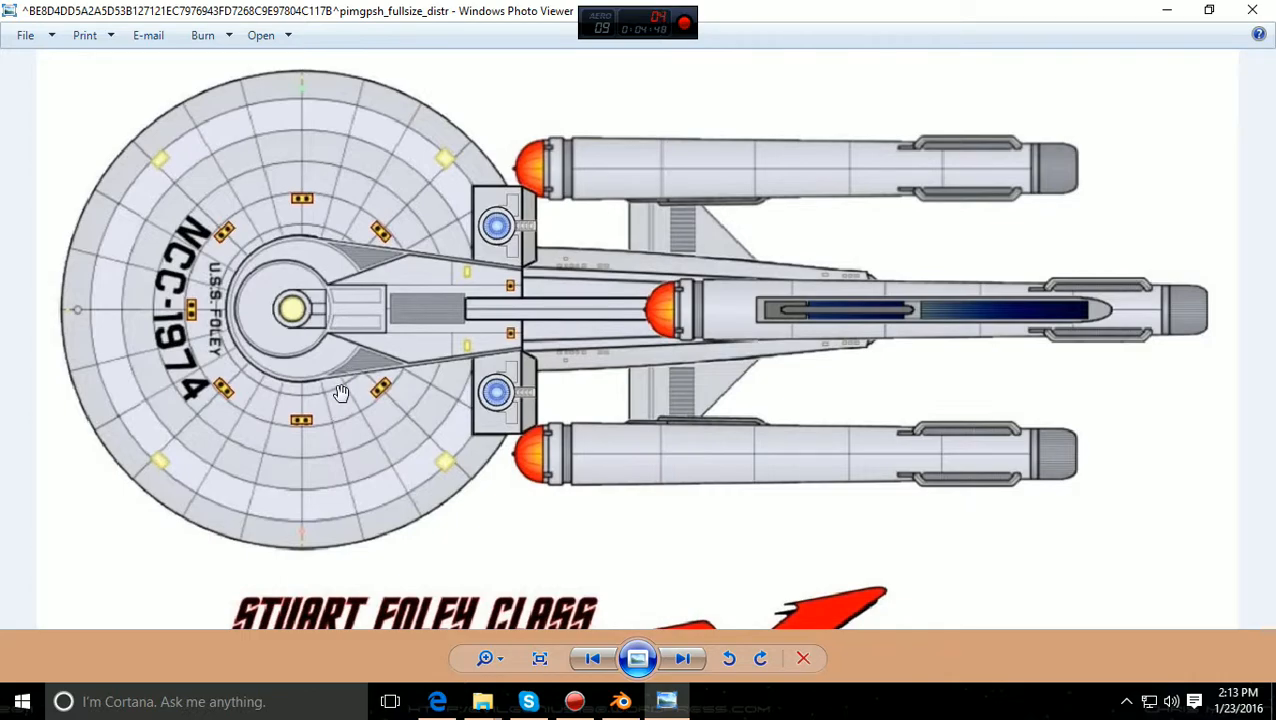
pyautogui.scroll(3, 502, 380)
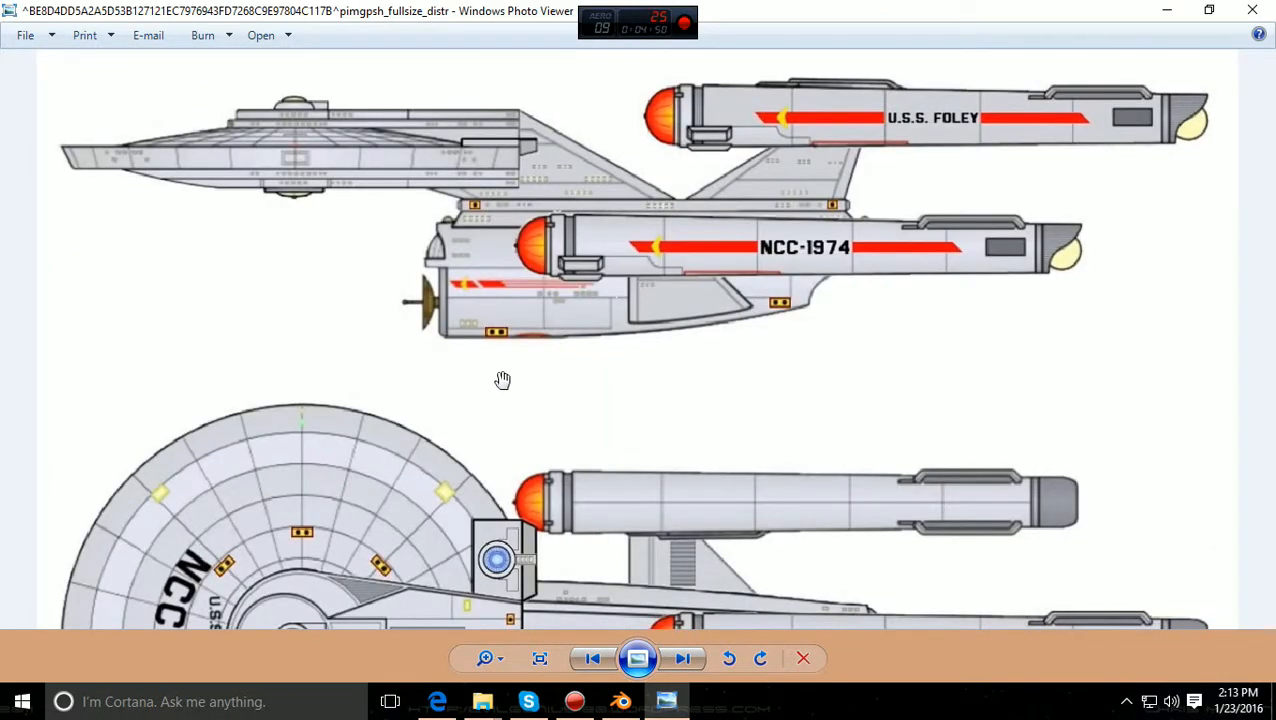
pyautogui.moveTo(441, 390); pyautogui.dragTo(478, 339)
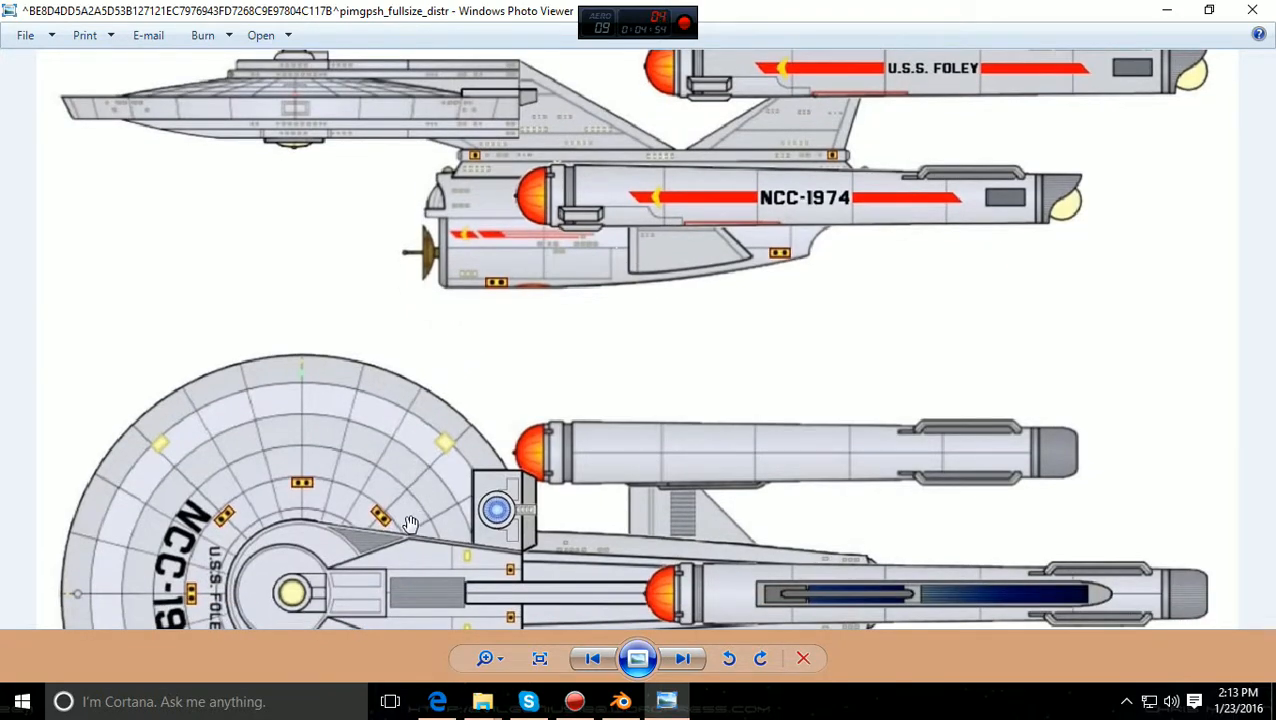
pyautogui.moveTo(410, 525); pyautogui.dragTo(415, 489)
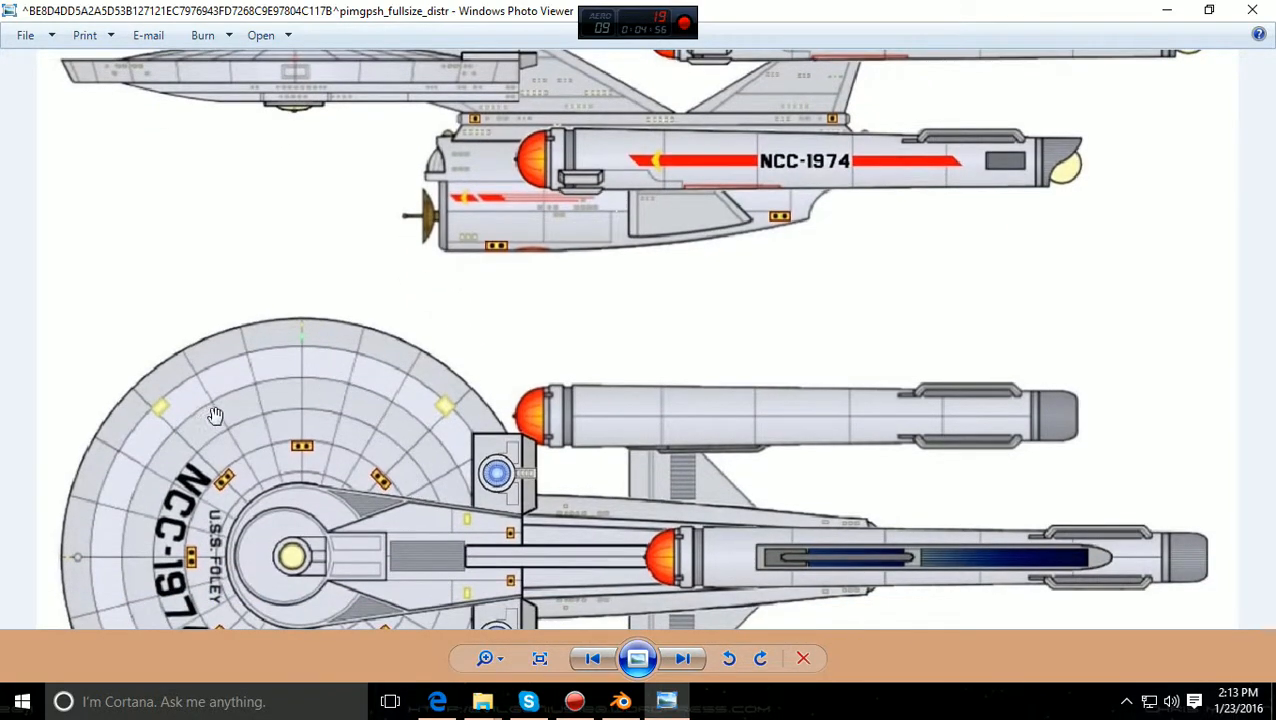
pyautogui.moveTo(359, 463); pyautogui.dragTo(368, 306)
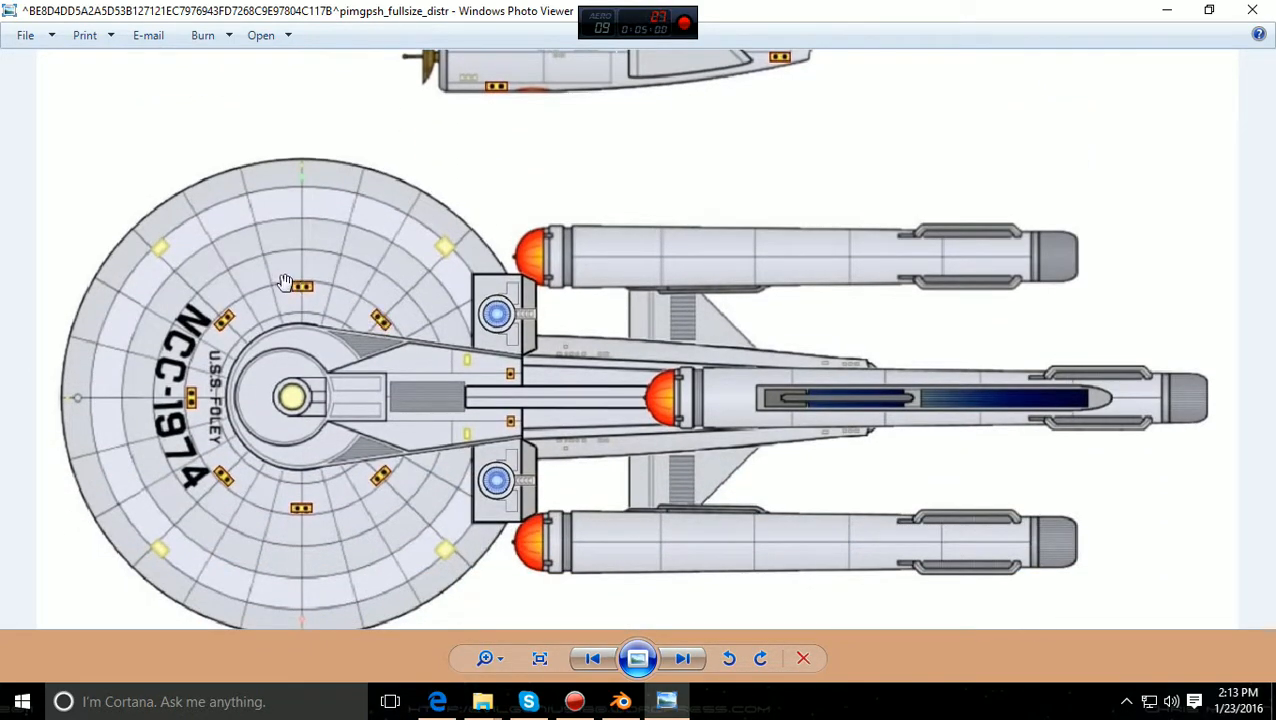
pyautogui.moveTo(435, 347); pyautogui.dragTo(467, 478)
pyautogui.moveTo(590, 341); pyautogui.dragTo(675, 430)
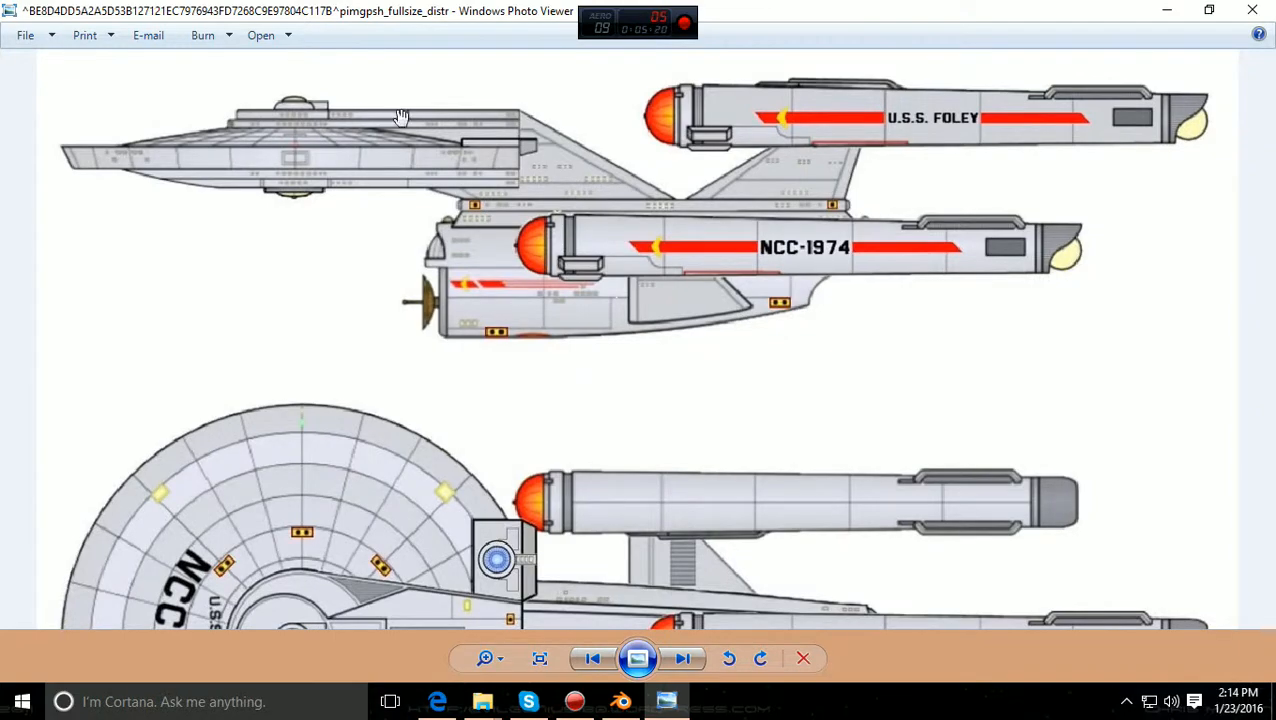
pyautogui.moveTo(725, 372); pyautogui.dragTo(716, 148)
pyautogui.moveTo(666, 344); pyautogui.dragTo(692, 548)
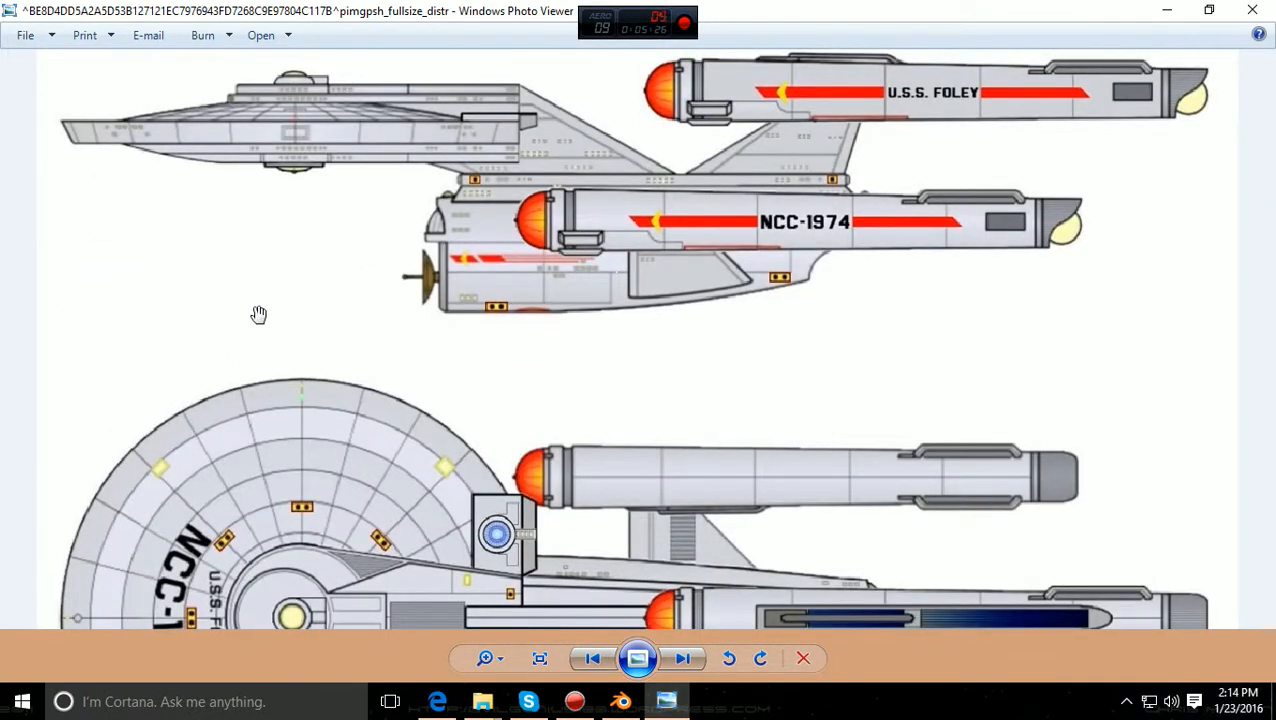
pyautogui.moveTo(297, 300)
pyautogui.mouseDown()
pyautogui.moveTo(298, 219)
pyautogui.moveTo(300, 285)
pyautogui.mouseUp()
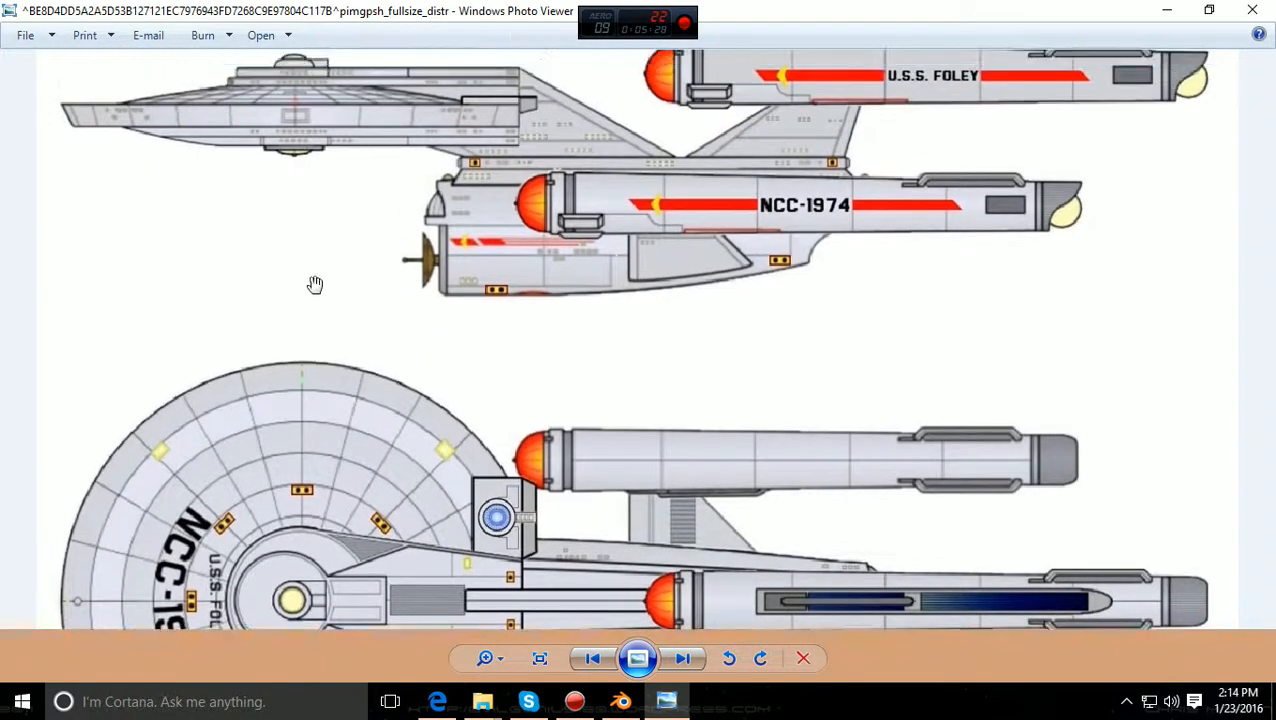
# Step: Close the reference drawing and look through the Saved Pictures and Pictures folders
pyautogui.click(1255, 11)
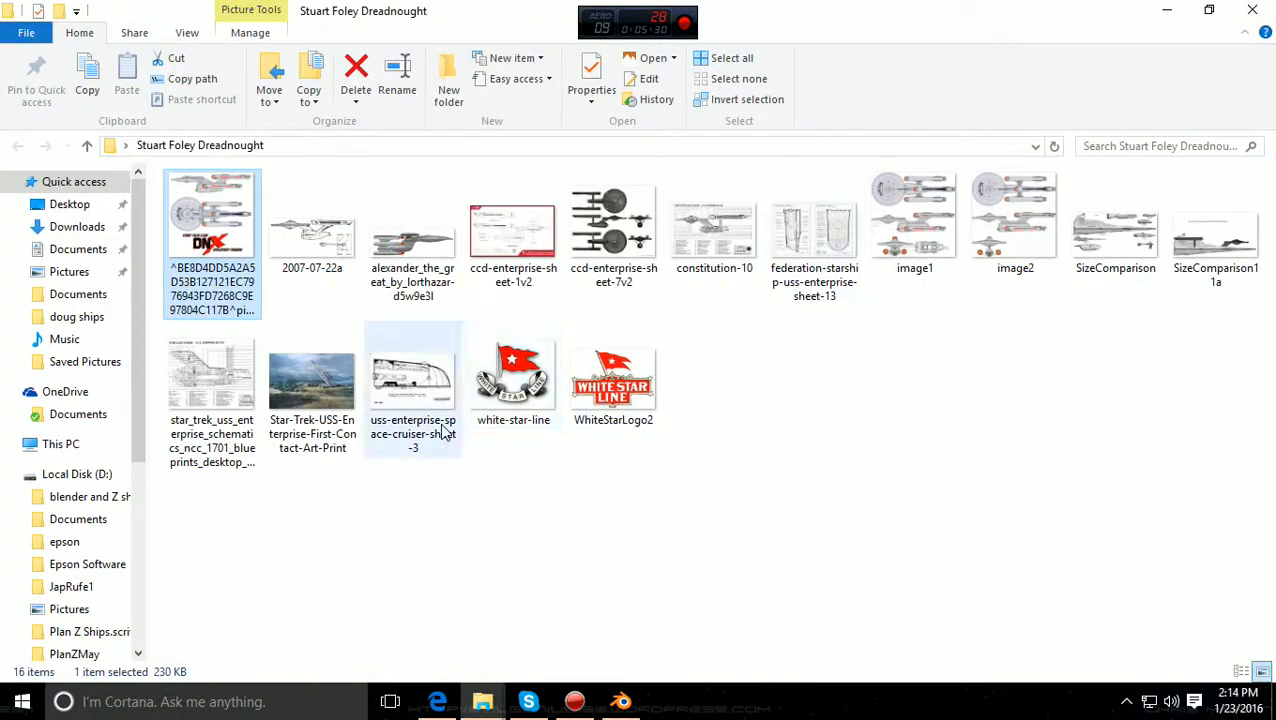
pyautogui.click(85, 362)
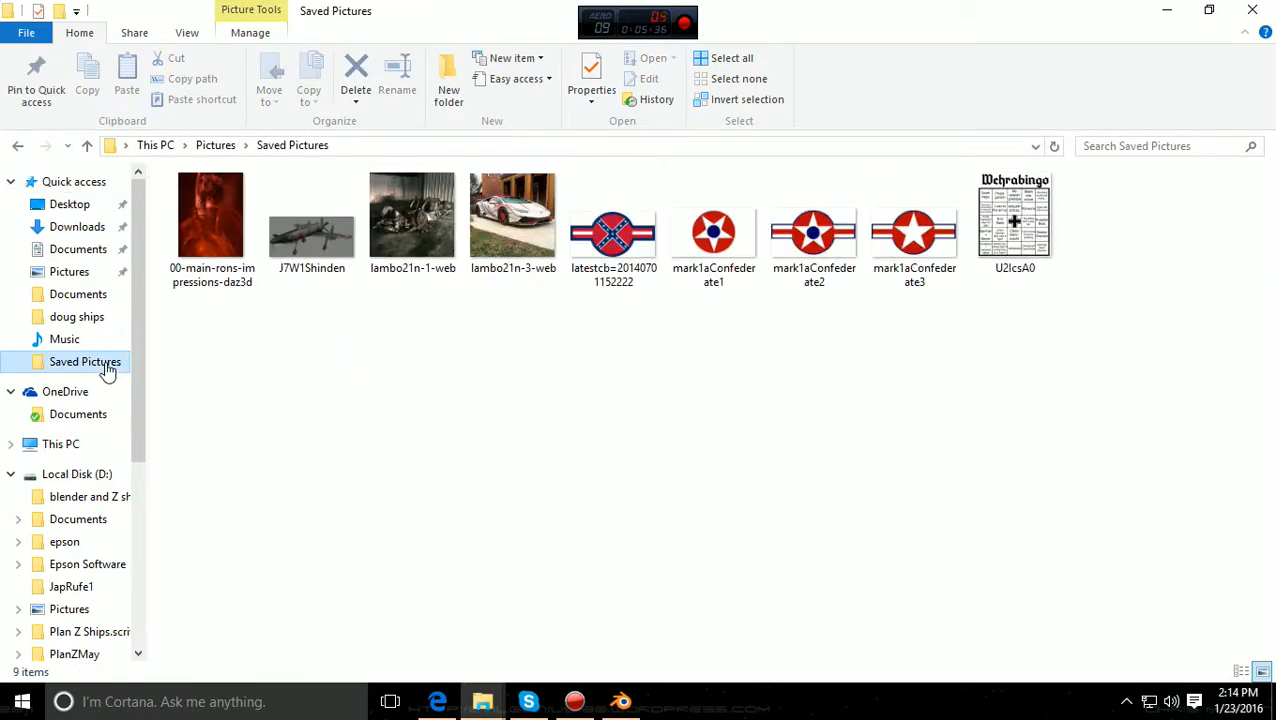
pyautogui.click(86, 274)
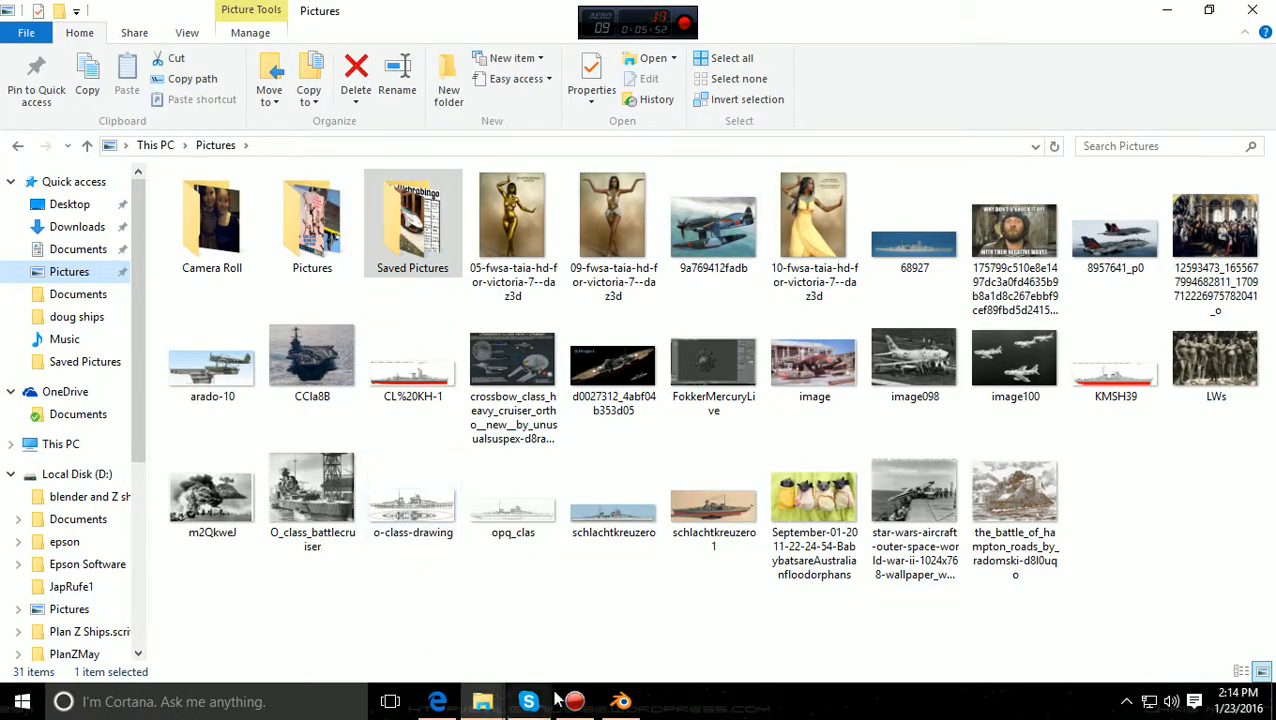
# Step: Switch to Blender and inspect the ship model against its reference images in front and top orthographic views
pyautogui.click(621, 701)
pyautogui.moveTo(686, 387); pyautogui.dragTo(852, 389, button='middle')
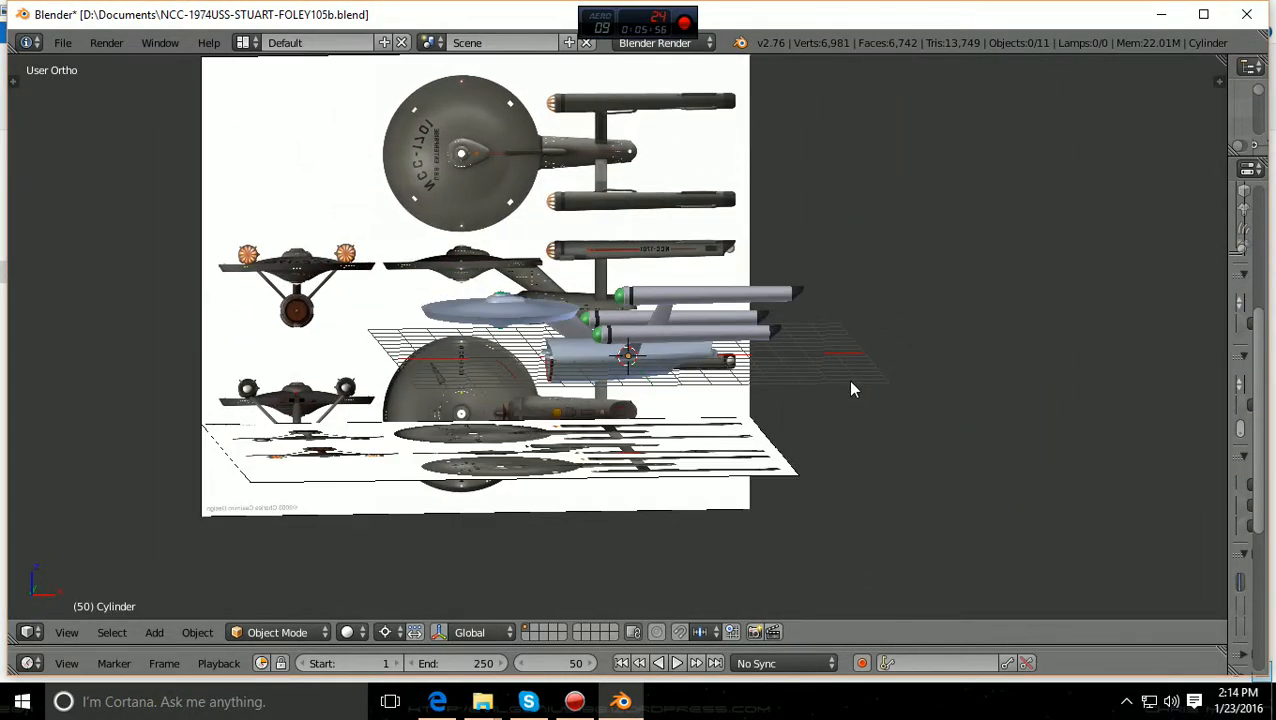
pyautogui.press('KP_1')
pyautogui.scroll(3, 852, 389)
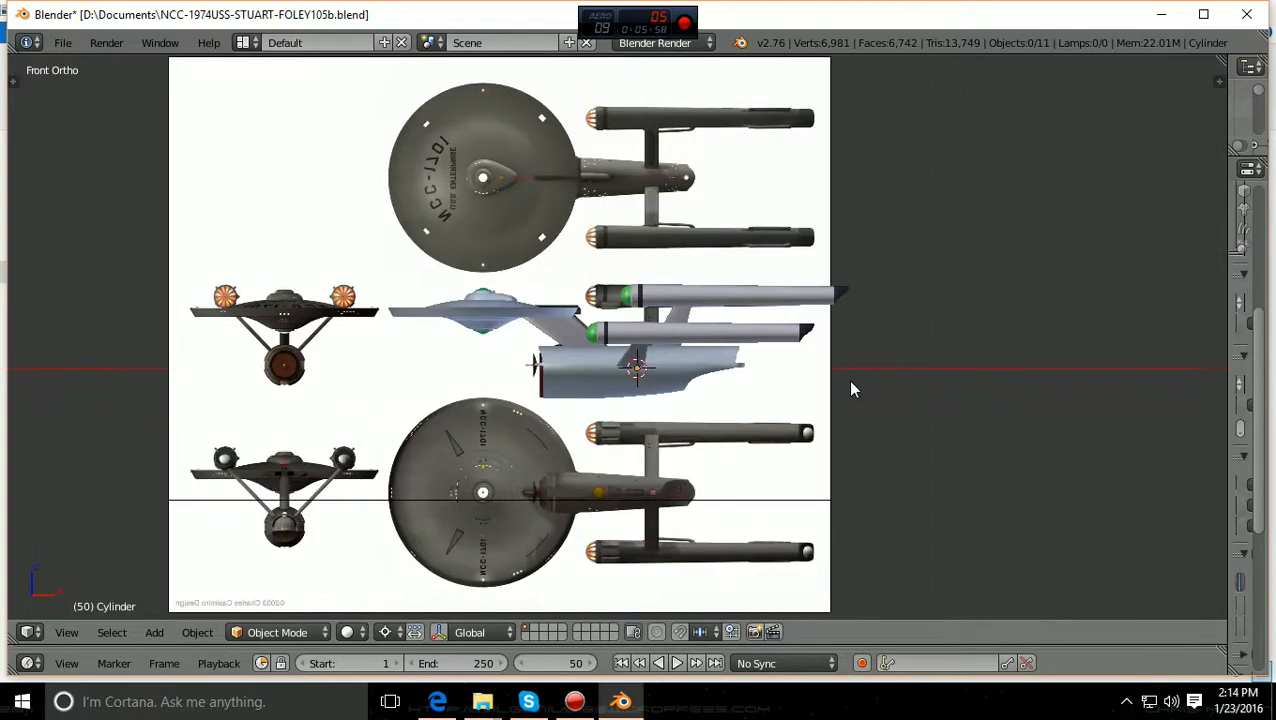
pyautogui.scroll(-3, 844, 396)
pyautogui.scroll(1, 845, 397)
pyautogui.press('KP_7')
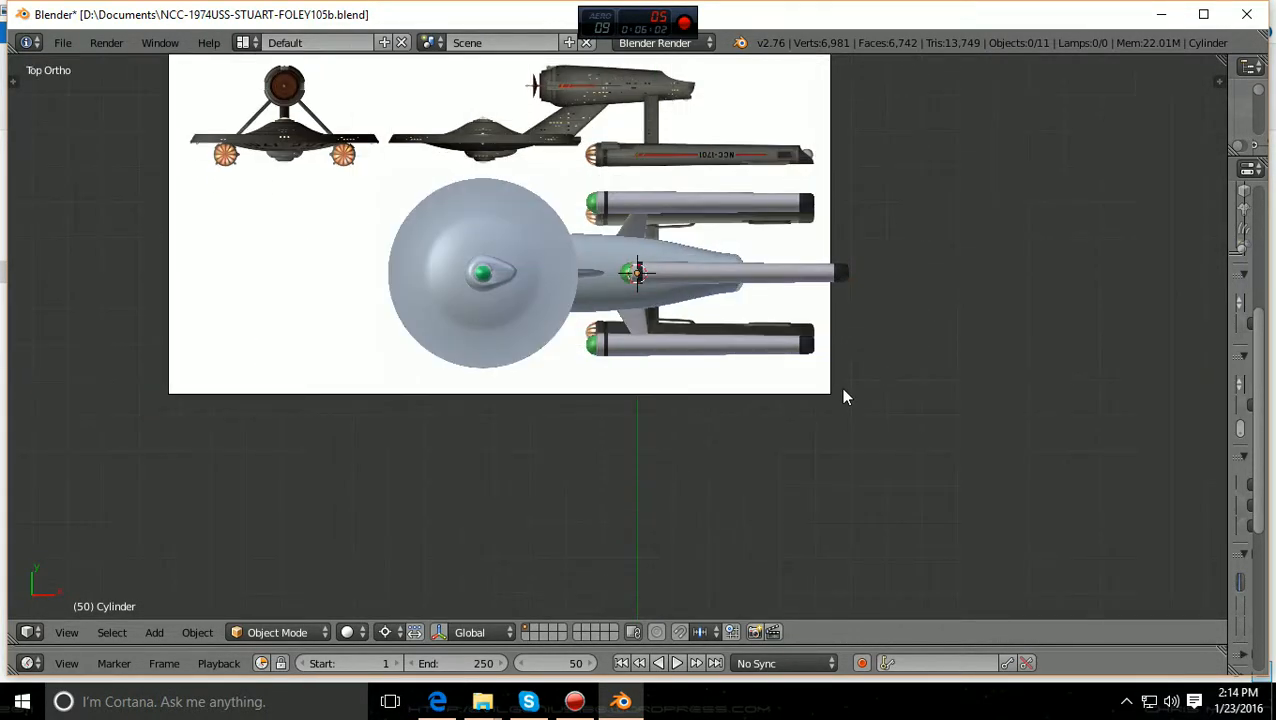
# Step: Study the NCC-1701 side-view nacelle and pylon on the reference sheet beneath the model, and select that reference image
pyautogui.moveTo(860, 380); pyautogui.dragTo(487, 374, button='middle')
pyautogui.scroll(1, 487, 374)
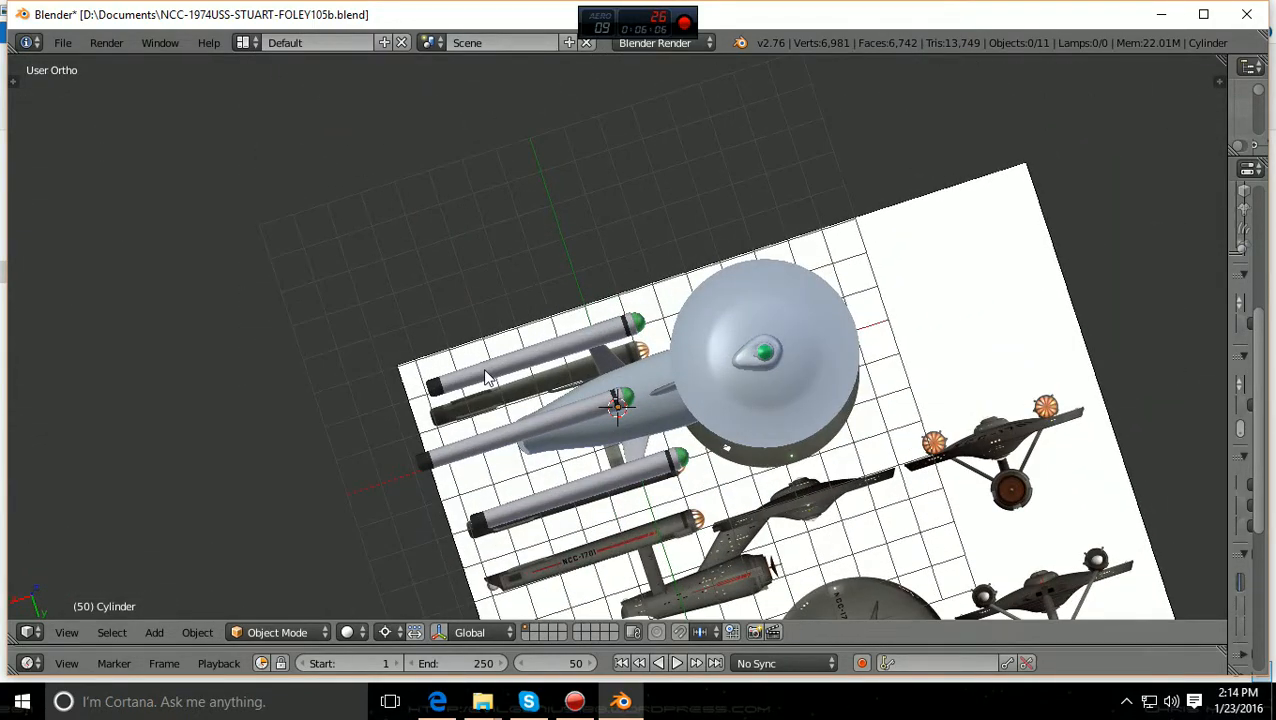
pyautogui.keyDown('shift'); pyautogui.scroll(-8, 487, 376); pyautogui.keyUp('shift')
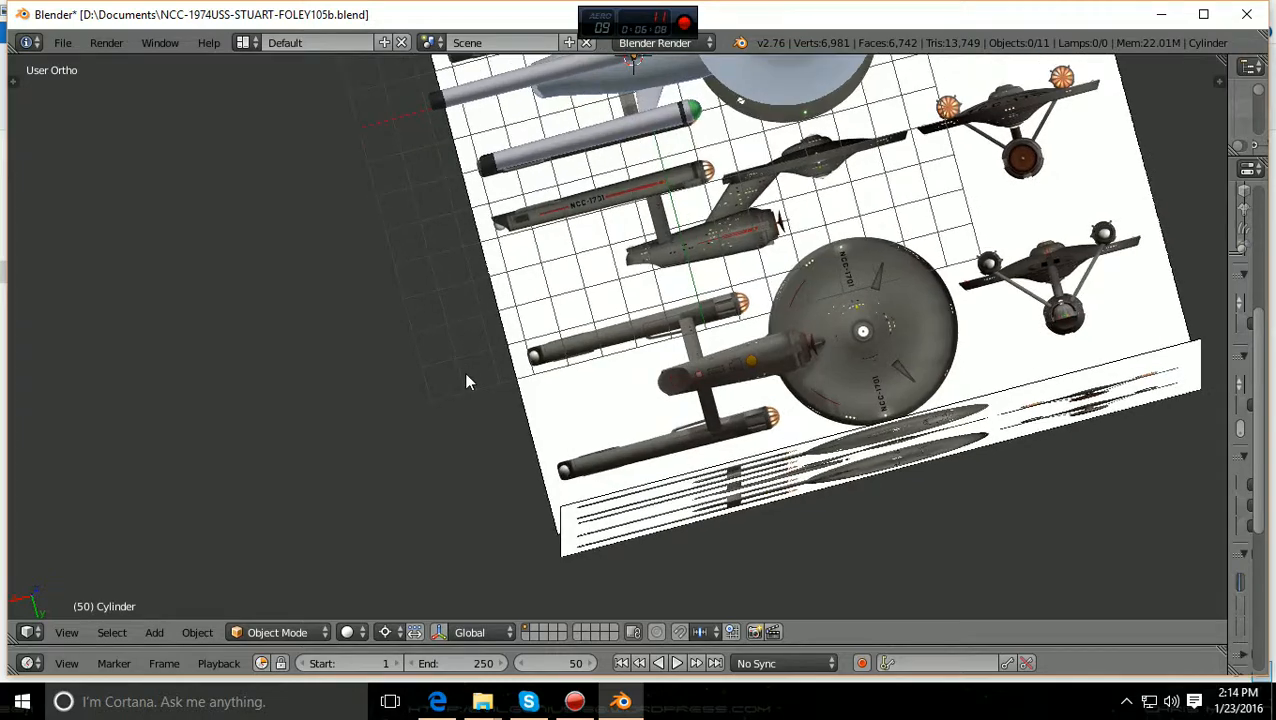
pyautogui.moveTo(466, 381)
pyautogui.mouseDown(button='middle')
pyautogui.moveTo(430, 373)
pyautogui.moveTo(475, 395)
pyautogui.mouseUp(button='middle')
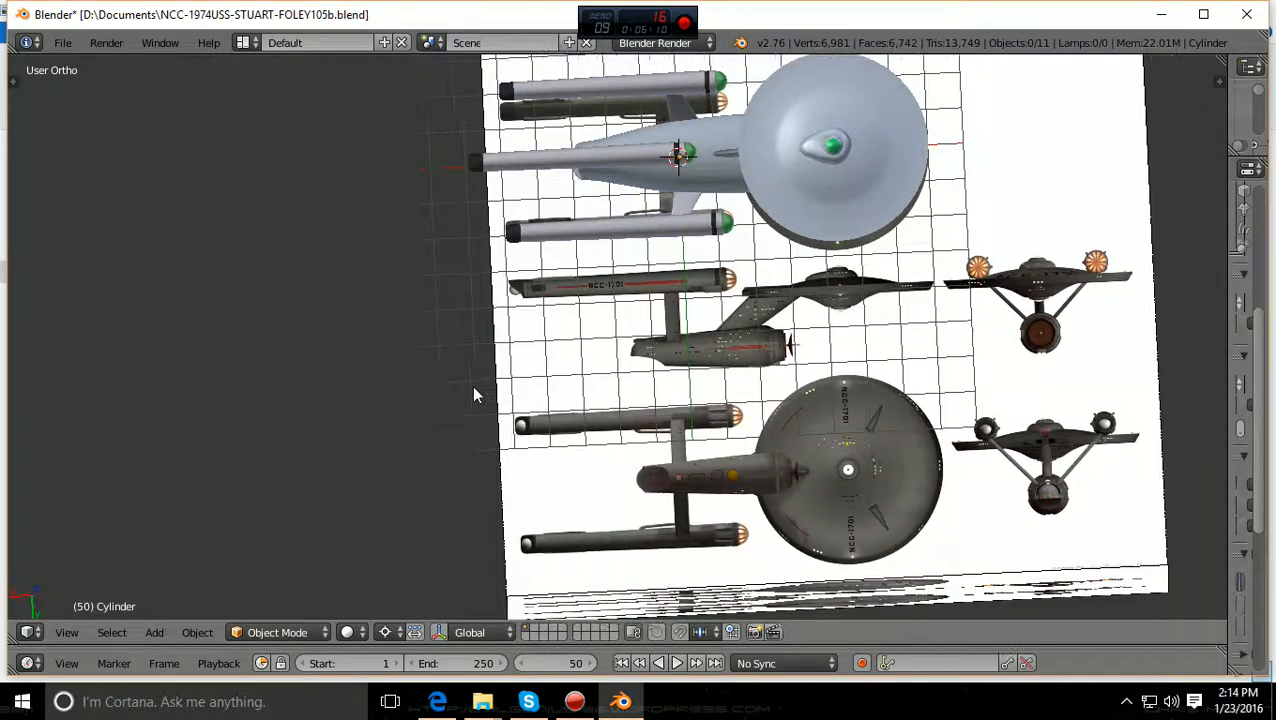
pyautogui.scroll(3, 475, 395)
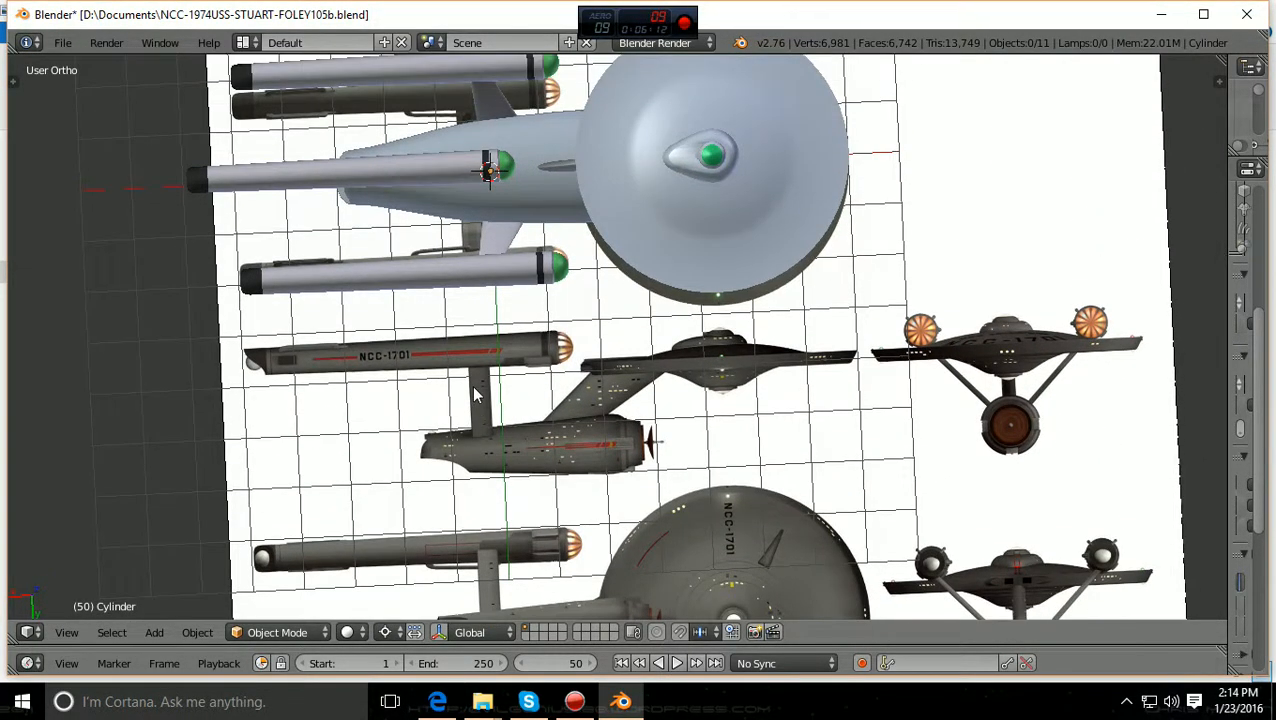
pyautogui.scroll(4, 475, 395)
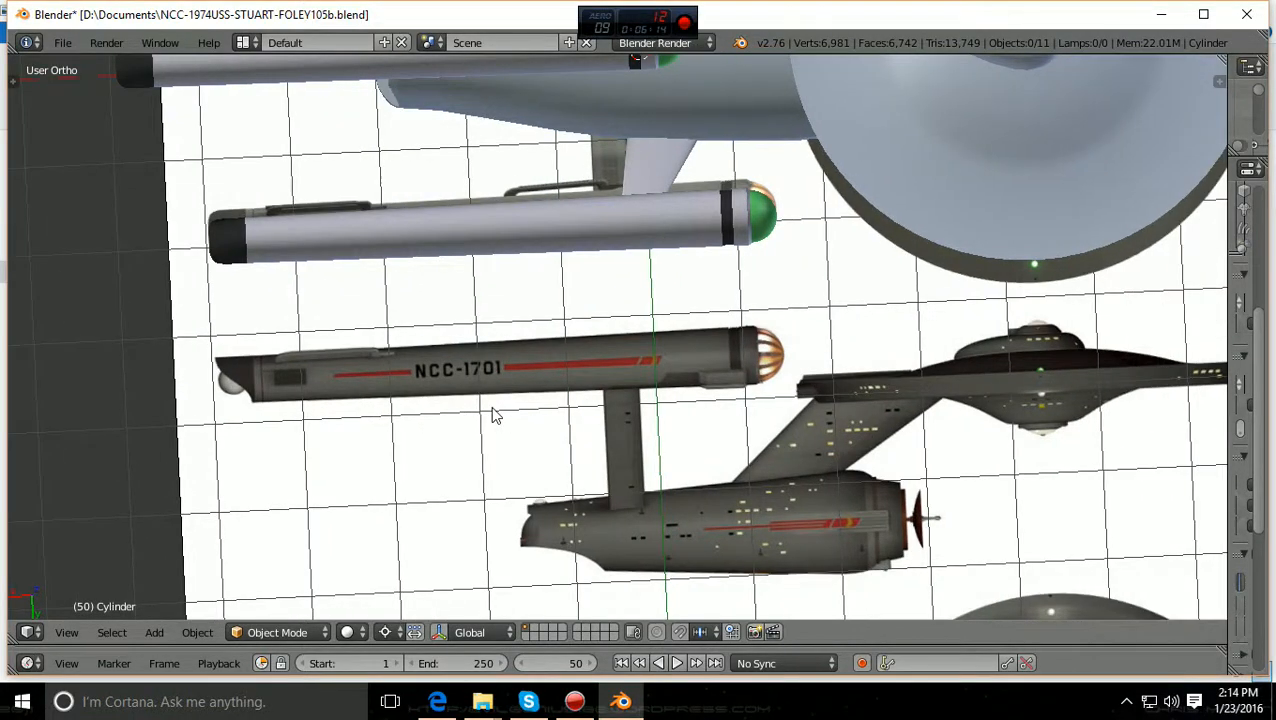
pyautogui.keyDown('ctrl'); pyautogui.scroll(1, 492, 408); pyautogui.keyUp('ctrl')
pyautogui.scroll(-1, 476, 416)
pyautogui.scroll(1, 447, 410)
pyautogui.moveTo(410, 443)
pyautogui.mouseDown(button='right')
pyautogui.moveTo(381, 430)
pyautogui.moveTo(410, 445)
pyautogui.mouseUp(button='right')
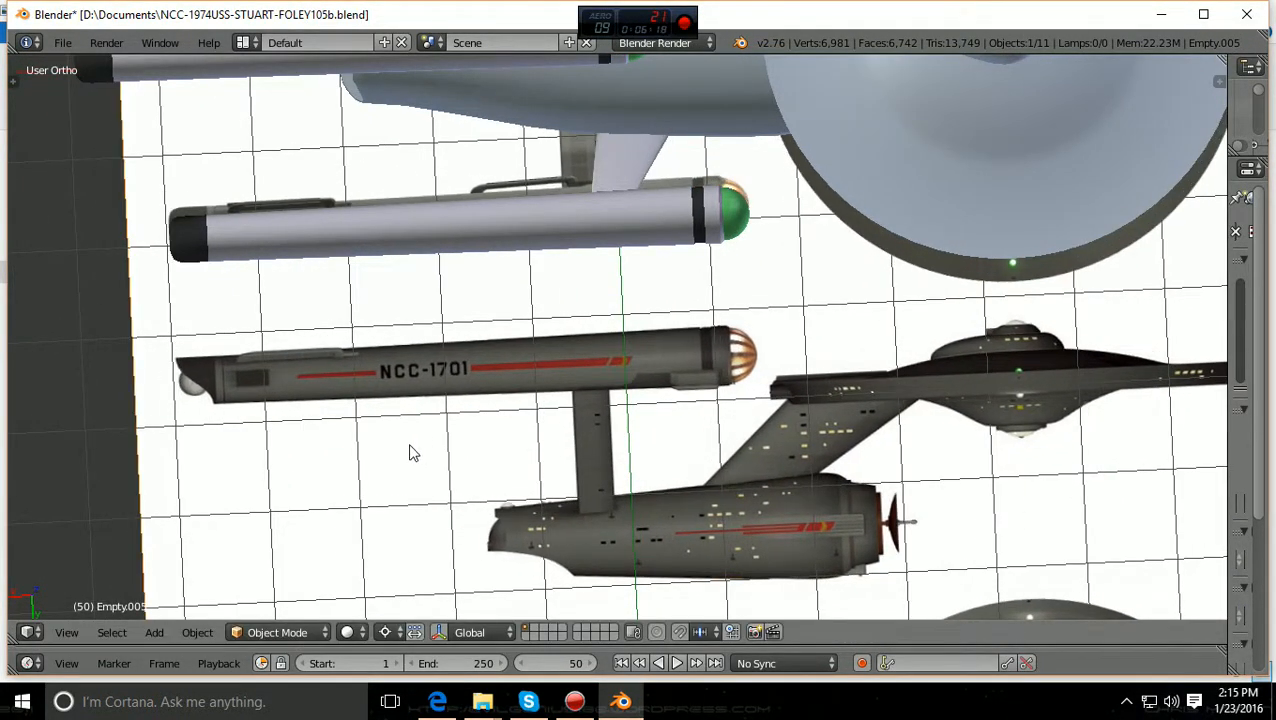
pyautogui.scroll(-1, 507, 456)
pyautogui.moveTo(507, 456)
pyautogui.mouseDown(button='middle')
pyautogui.moveTo(492, 465)
pyautogui.moveTo(501, 475)
pyautogui.moveTo(505, 462)
pyautogui.mouseUp(button='middle')
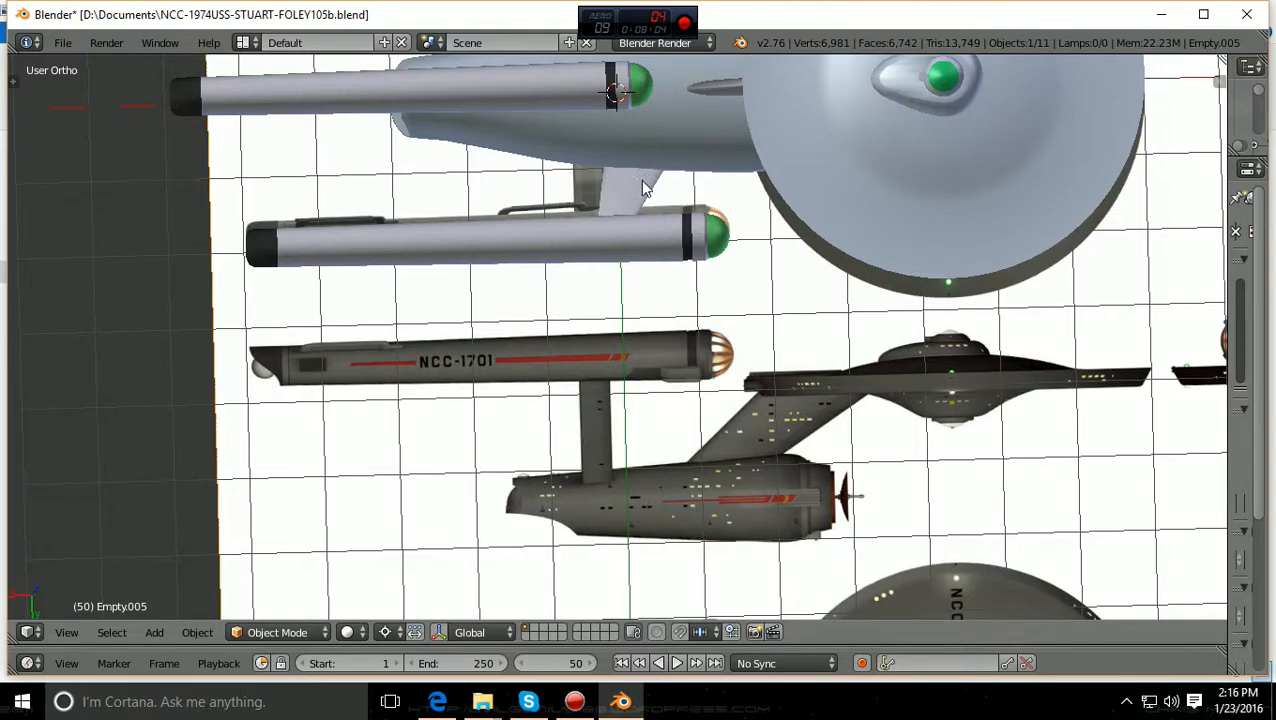
# Step: Return to the top orthographic view and examine closely the swept pylon joining the hull to an outboard nacelle
pyautogui.scroll(-1, 642, 181)
pyautogui.moveTo(642, 181); pyautogui.dragTo(651, 196, button='middle')
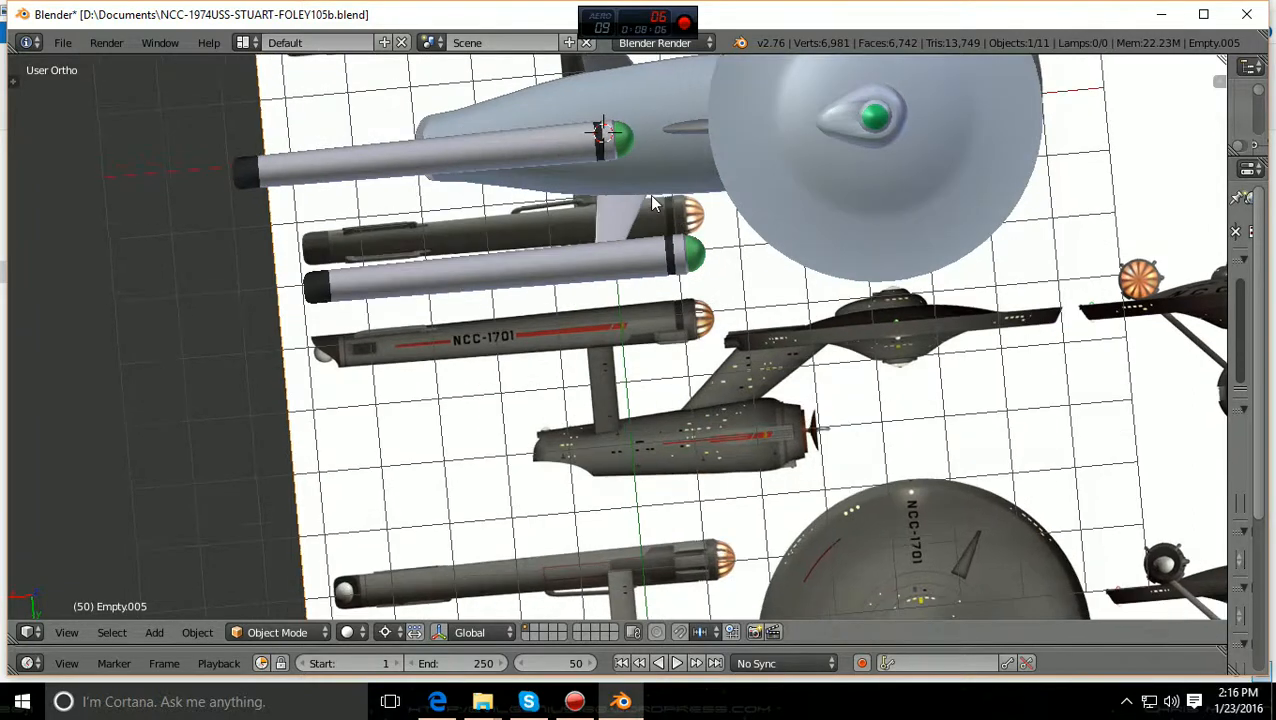
pyautogui.press('KP_7')
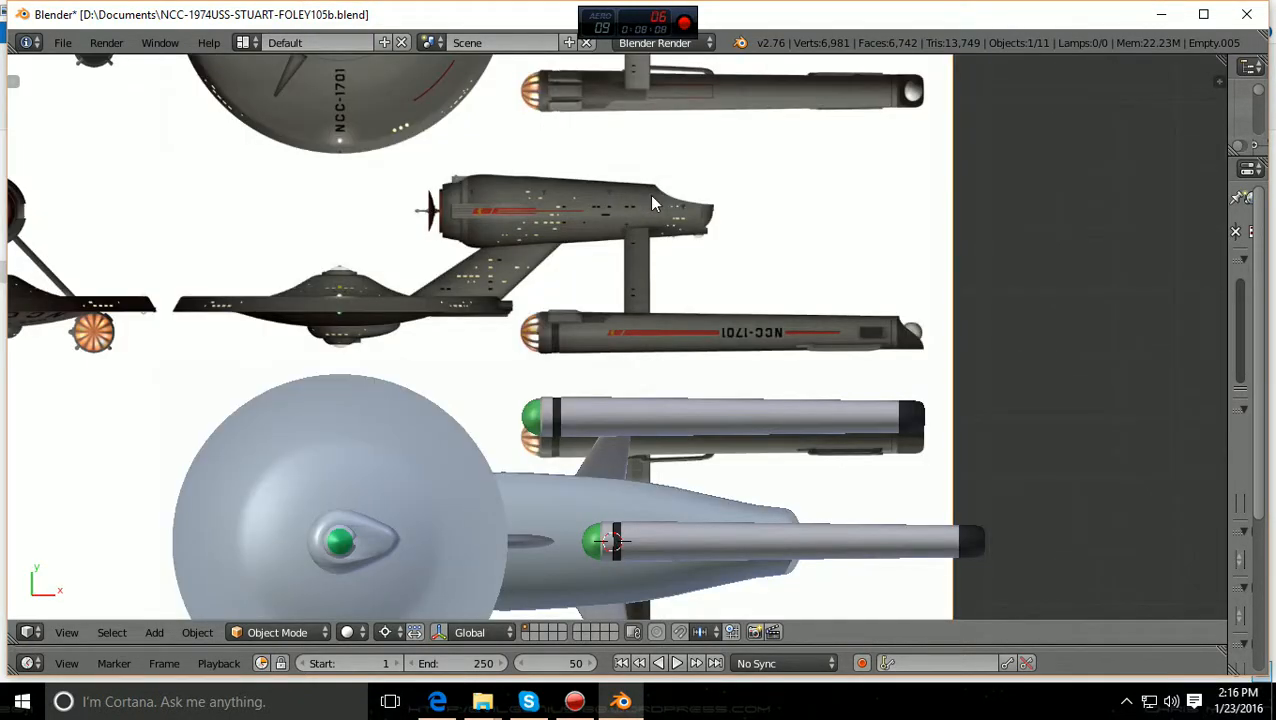
pyautogui.keyDown('shift'); pyautogui.scroll(-8, 652, 202); pyautogui.keyUp('shift')
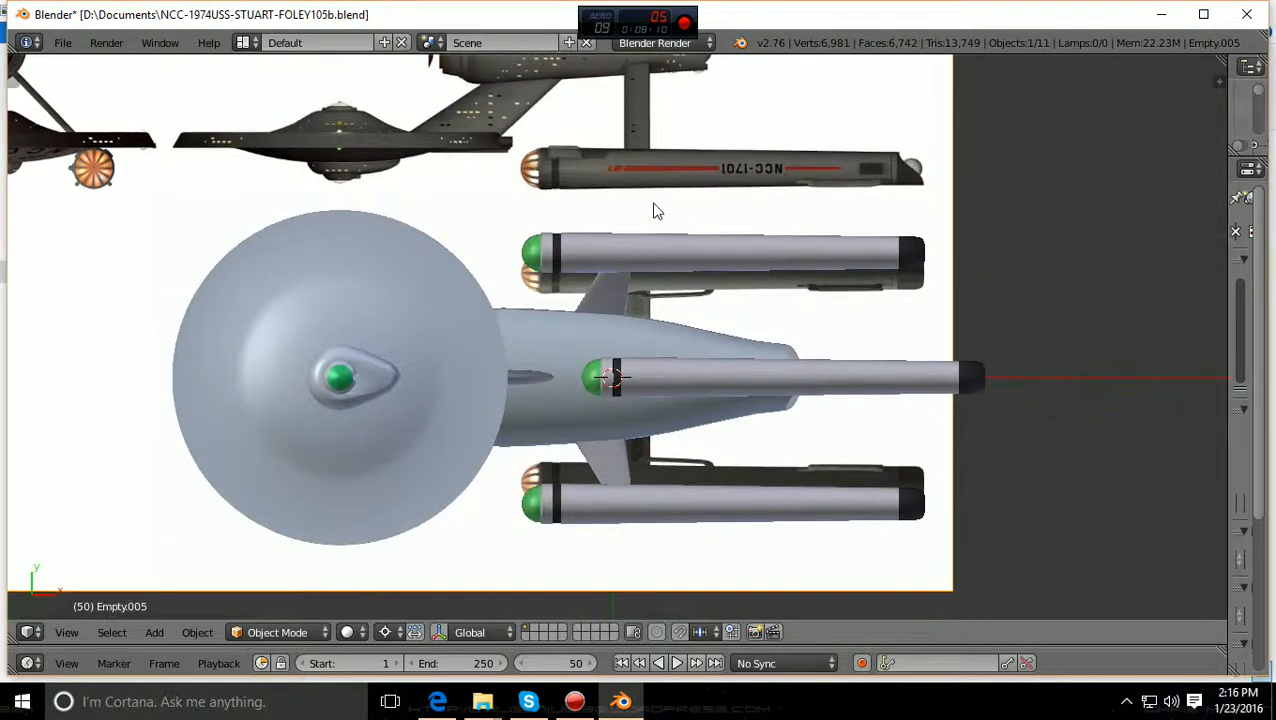
pyautogui.scroll(2, 653, 203)
pyautogui.scroll(1, 654, 204)
pyautogui.keyDown('shift'); pyautogui.scroll(-3, 654, 204); pyautogui.keyUp('shift')
pyautogui.scroll(1, 598, 408)
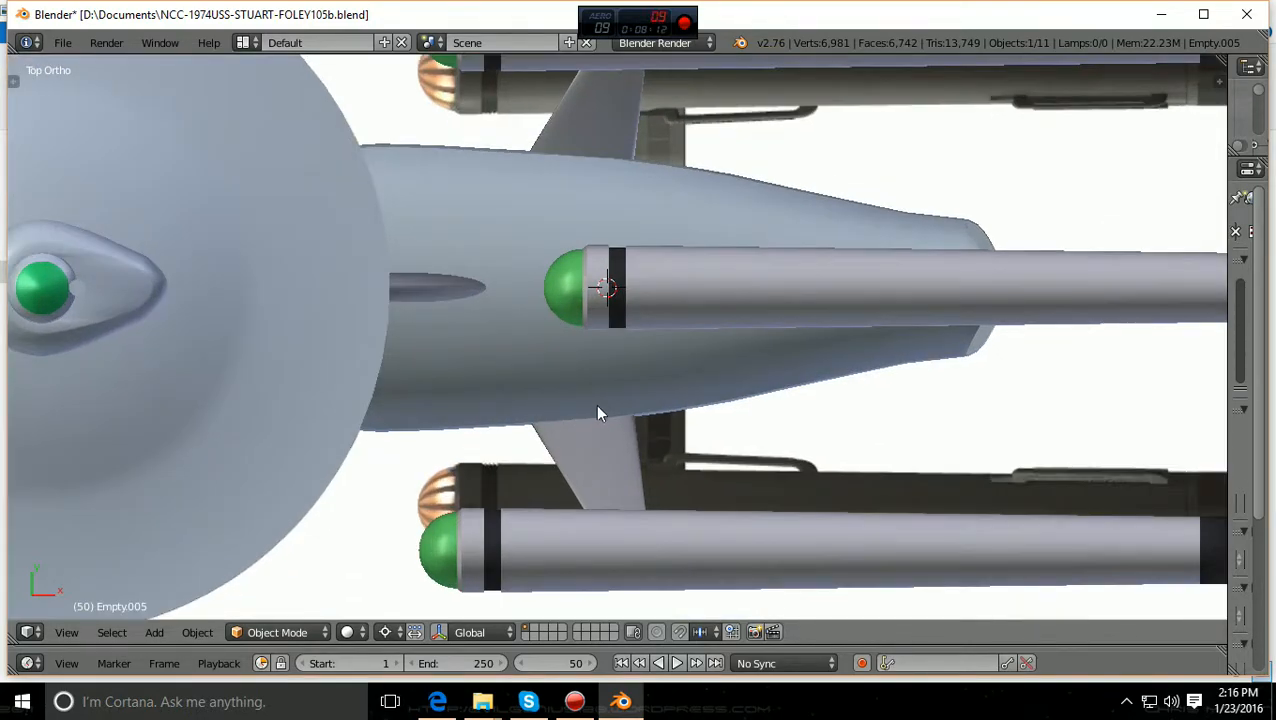
pyautogui.keyDown('shift'); pyautogui.scroll(-2, 598, 410); pyautogui.keyUp('shift')
pyautogui.scroll(2, 597, 417)
pyautogui.keyDown('shift'); pyautogui.scroll(-1, 597, 417); pyautogui.keyUp('shift')
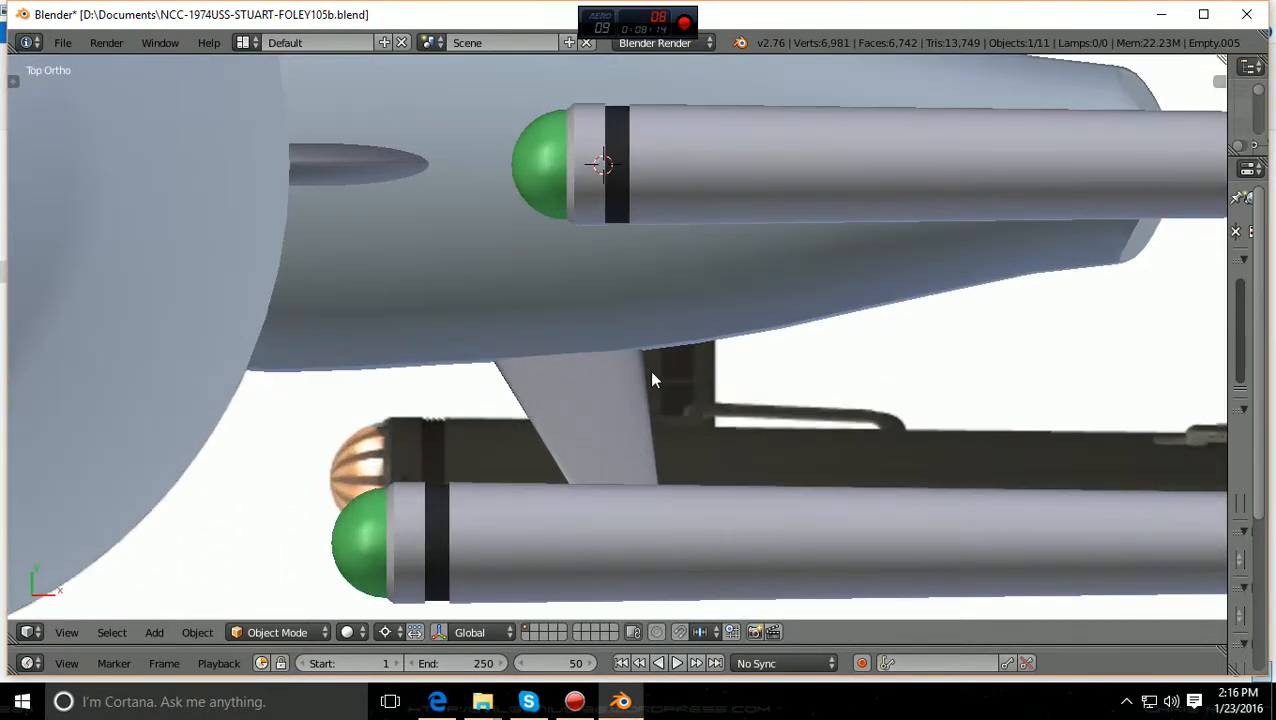
# Step: Compare the whole ship's hull, pylons and three nacelles with the reference sheet from above
pyautogui.scroll(-2, 587, 390)
pyautogui.scroll(-3, 587, 390)
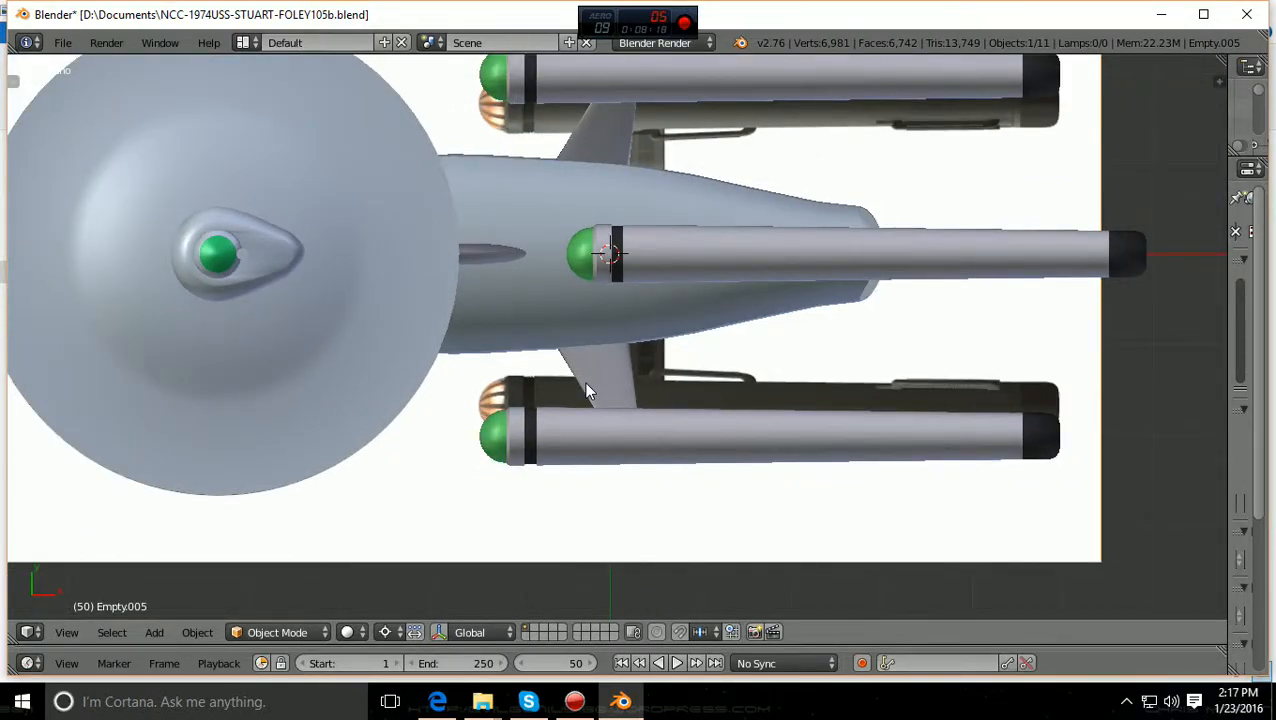
pyautogui.scroll(-4, 584, 382)
pyautogui.scroll(1, 588, 365)
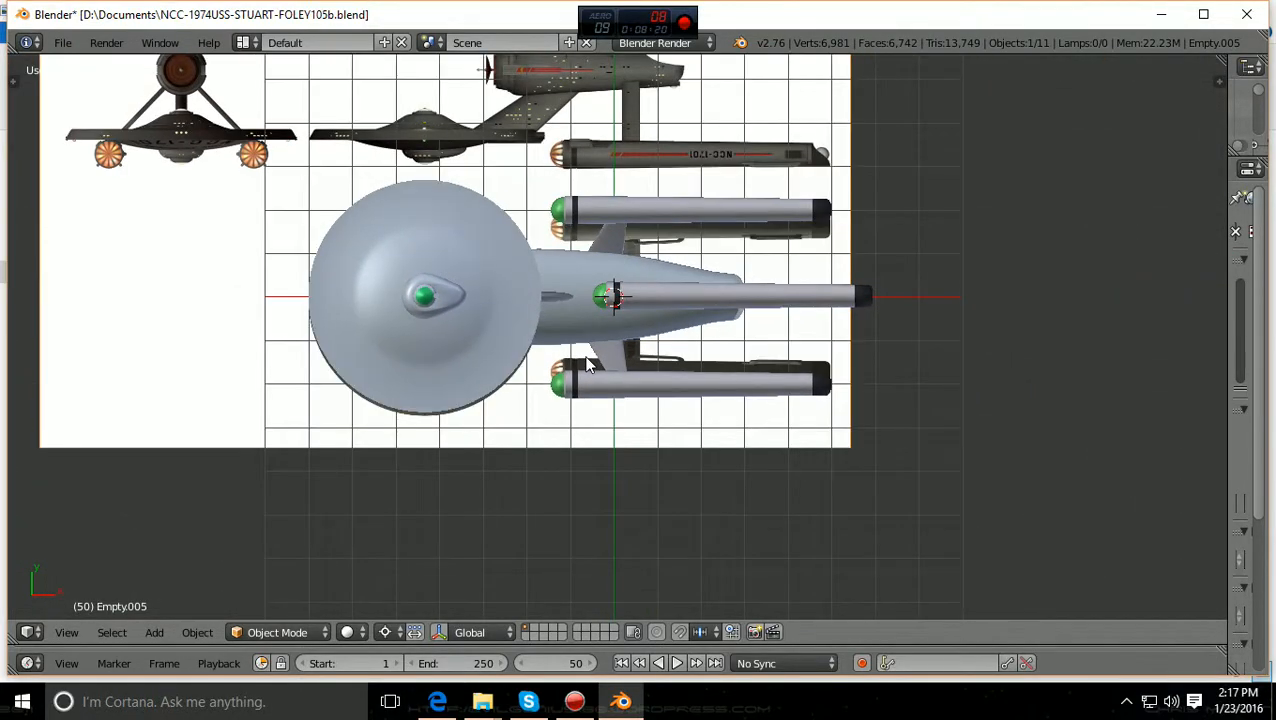
pyautogui.scroll(4, 614, 337)
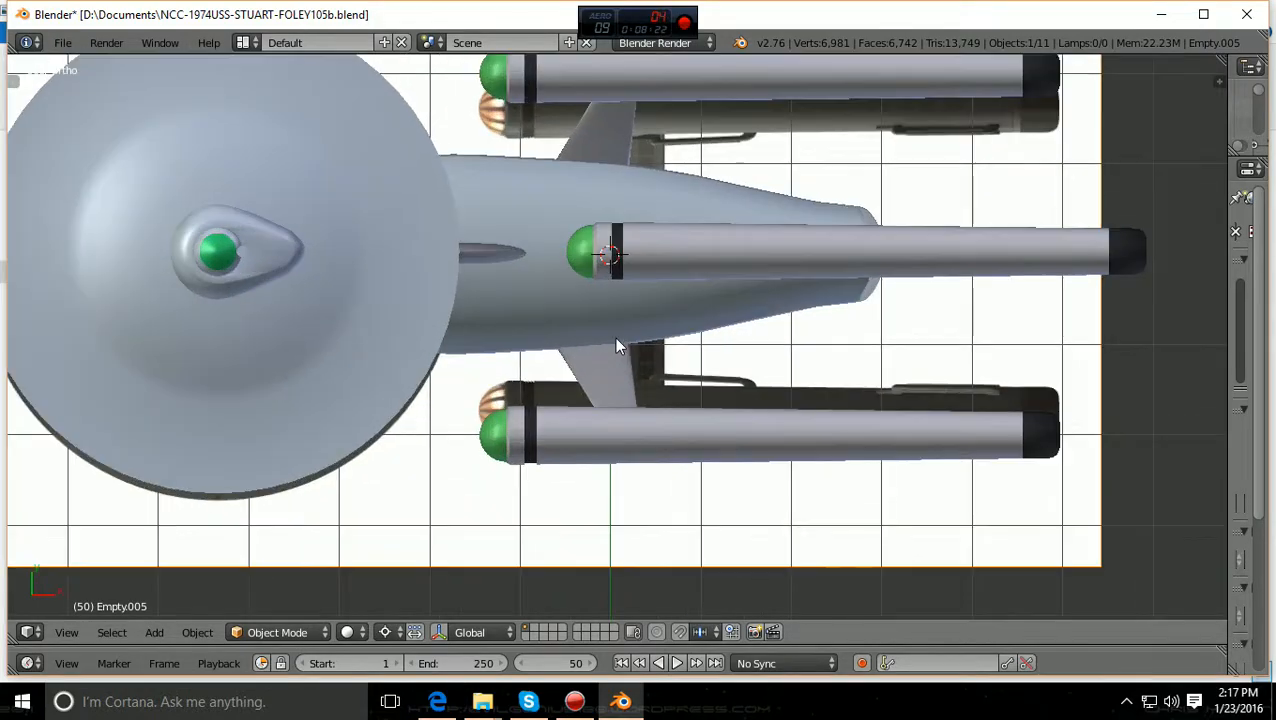
# Step: Compare the ship's proportions with the reference drawings in top, right and front orthographic views
pyautogui.scroll(-1, 597, 406)
pyautogui.scroll(-4, 599, 412)
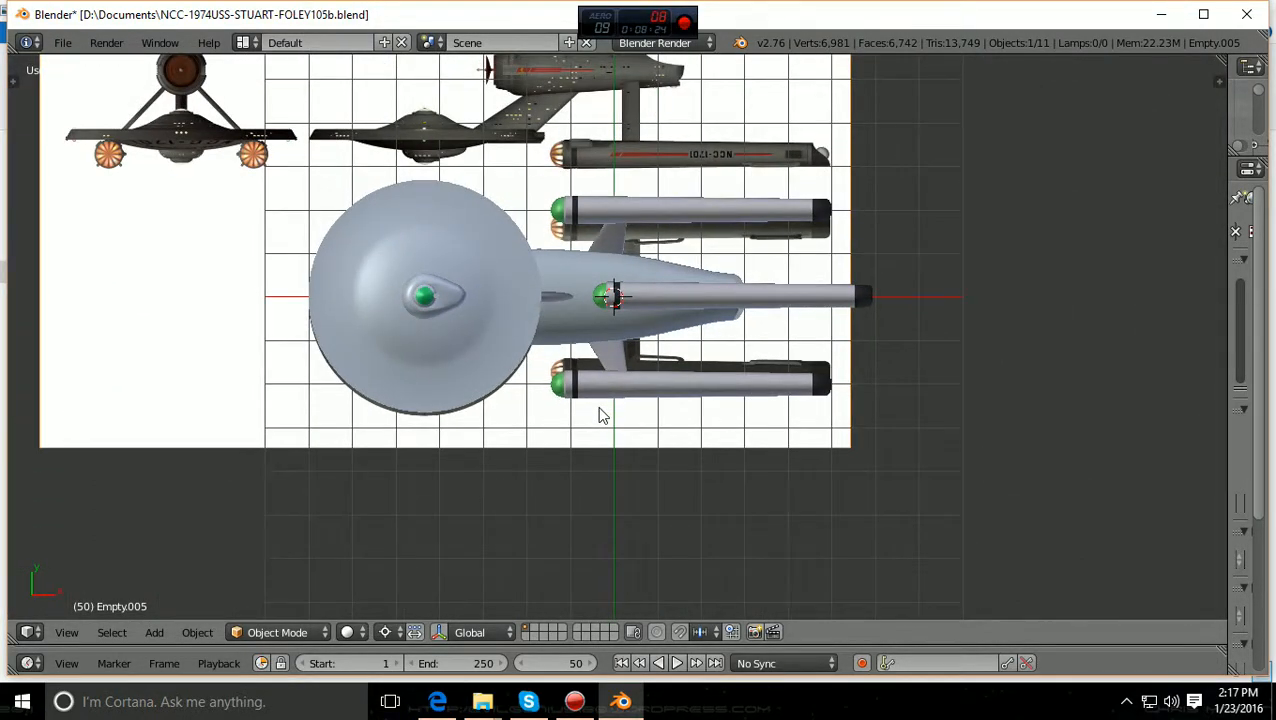
pyautogui.scroll(3, 599, 412)
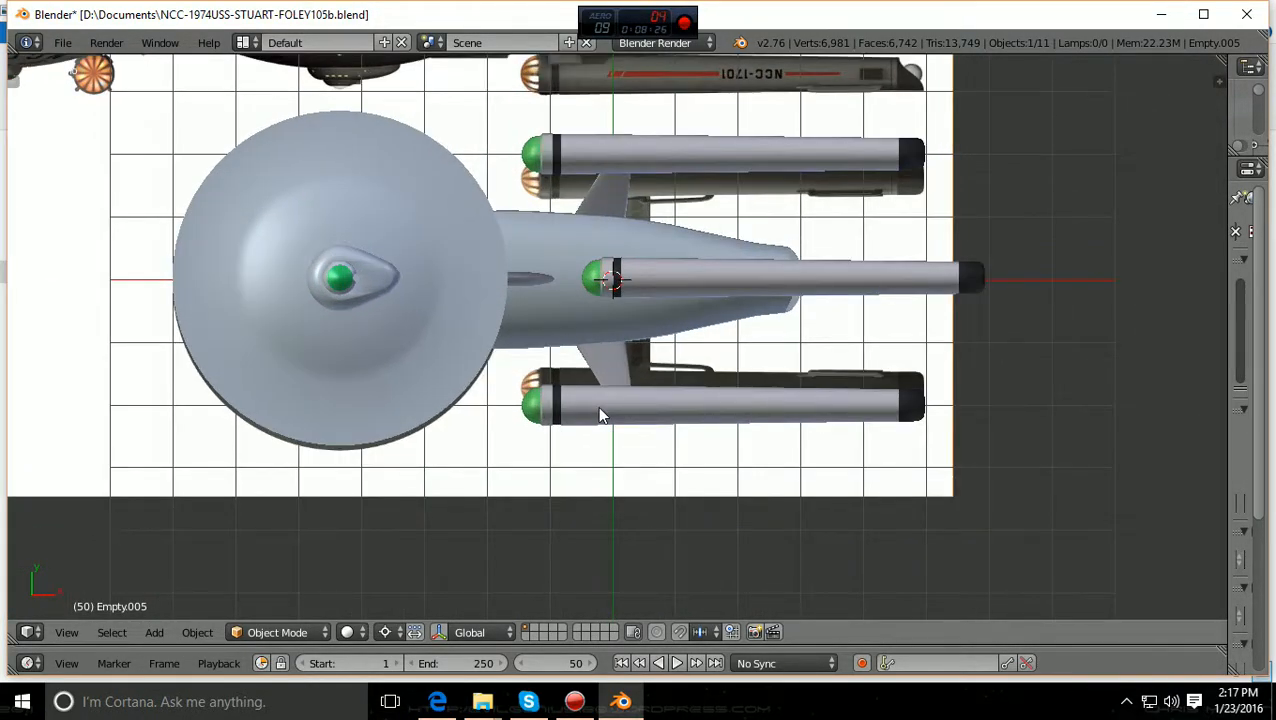
pyautogui.press('KP_3')
pyautogui.scroll(2, 599, 415)
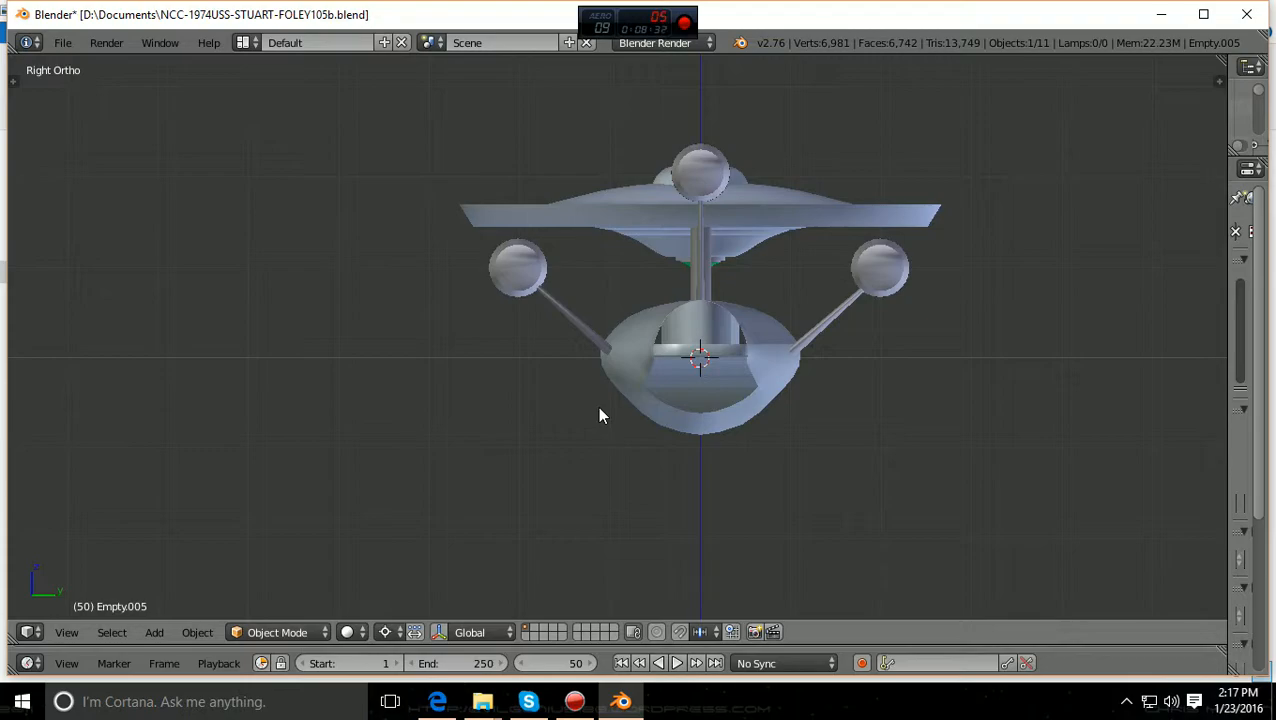
pyautogui.press('KP_1')
pyautogui.scroll(1, 599, 415)
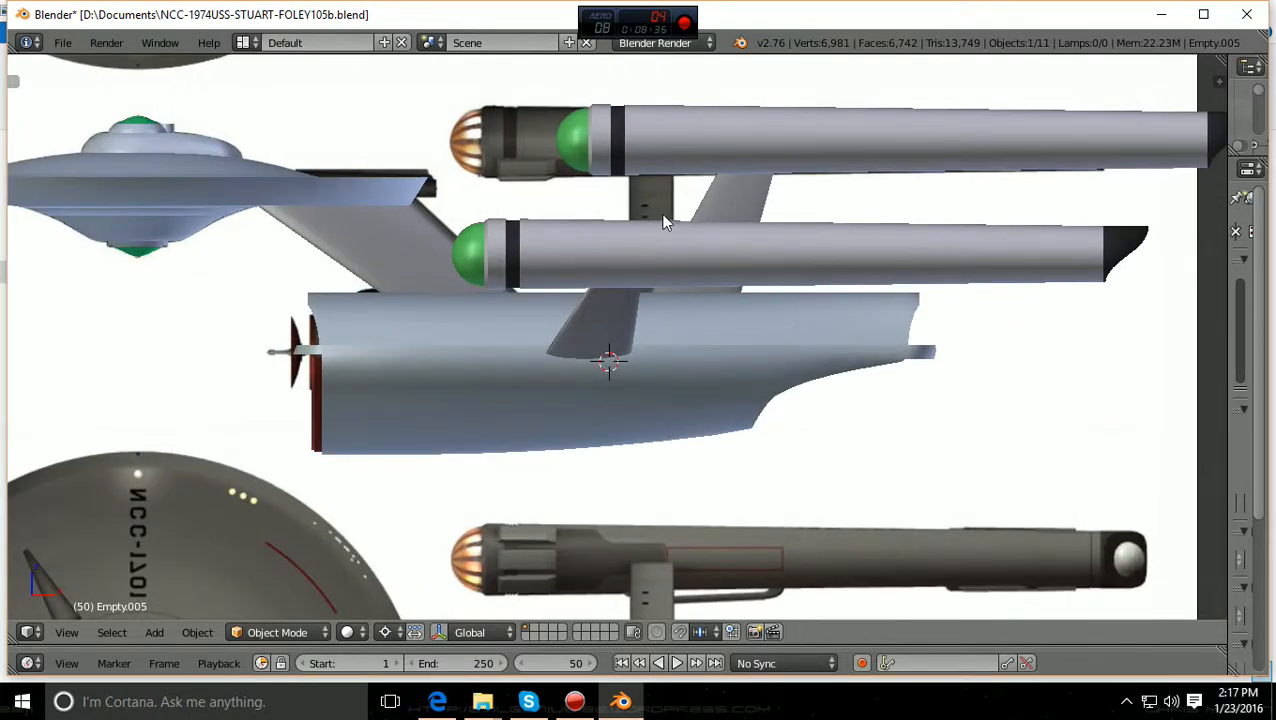
pyautogui.scroll(-2, 767, 312)
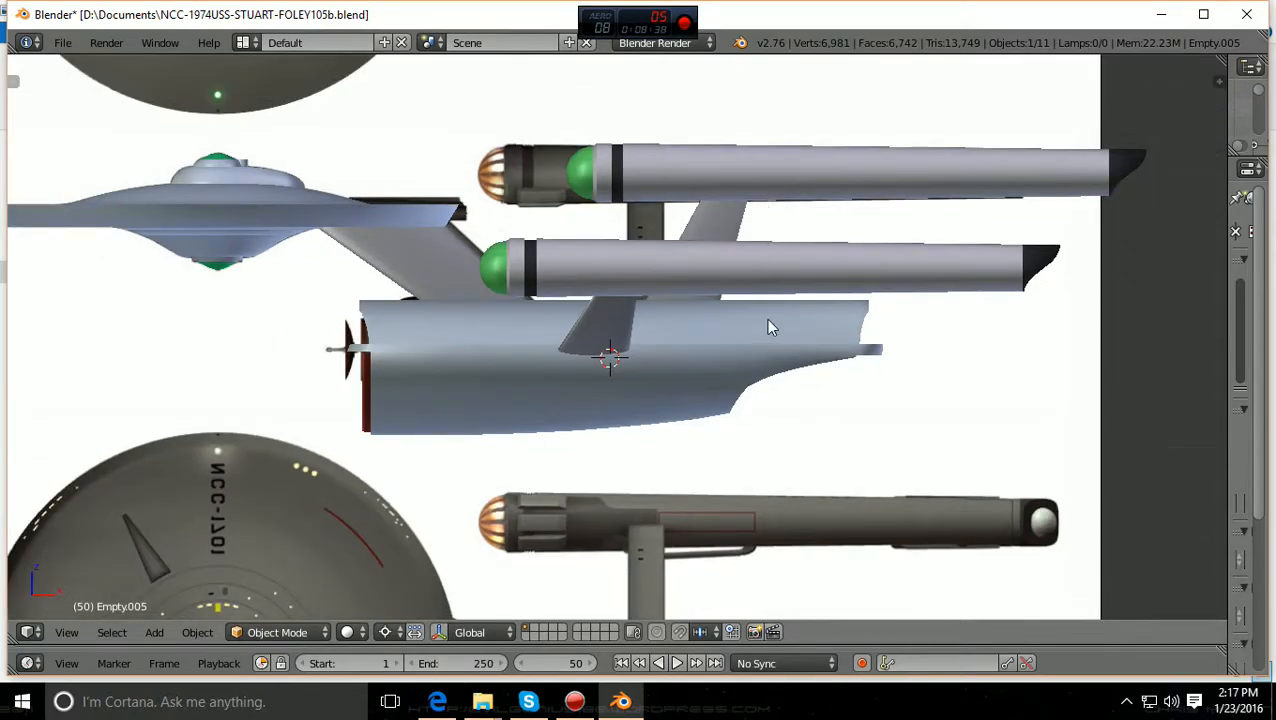
# Step: Examine the whole ship in three dimensions from several forward angles, covering the saucer, nacelles and open-ended secondary hull
pyautogui.moveTo(769, 325); pyautogui.dragTo(780, 416, button='middle')
pyautogui.scroll(3, 829, 407)
pyautogui.scroll(2, 786, 397)
pyautogui.scroll(-2, 786, 397)
pyautogui.scroll(2, 606, 377)
pyautogui.scroll(1, 606, 377)
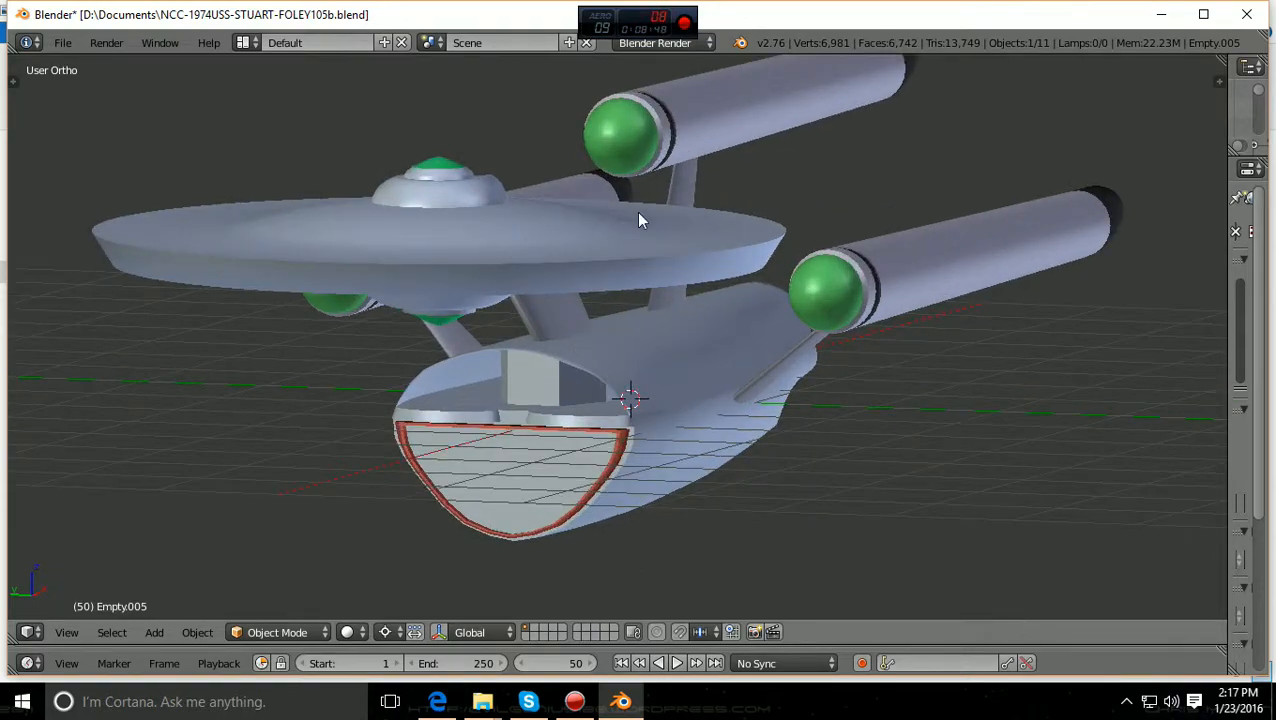
pyautogui.scroll(-2, 655, 262)
pyautogui.moveTo(654, 279); pyautogui.dragTo(574, 259, button='middle')
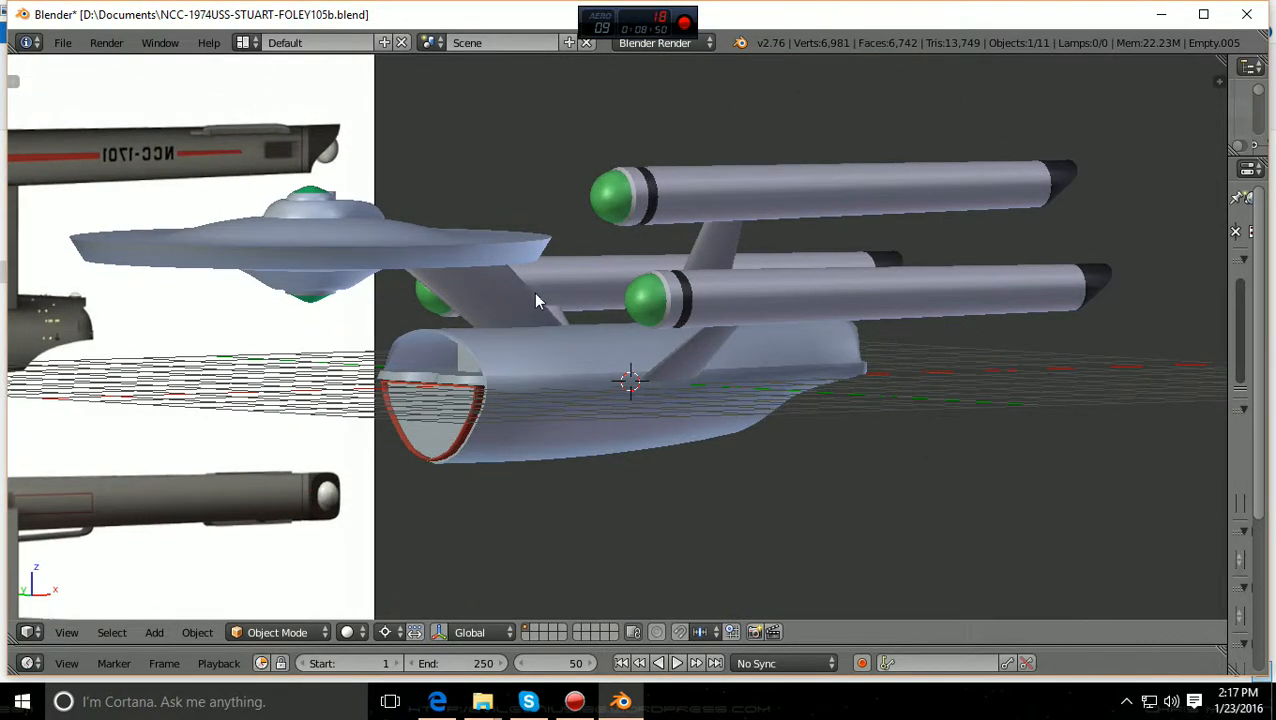
pyautogui.moveTo(530, 297); pyautogui.dragTo(822, 349, button='middle')
# Step: Select the secondary hull at its open forward end, and clear the selection again
pyautogui.scroll(4, 753, 383)
pyautogui.scroll(3, 808, 351)
pyautogui.keyDown('shift'); pyautogui.moveTo(729, 351); pyautogui.dragTo(820, 369, button='middle'); pyautogui.keyUp('shift')
pyautogui.moveTo(819, 360); pyautogui.dragTo(841, 366, button='right')
pyautogui.rightClick(841, 366)
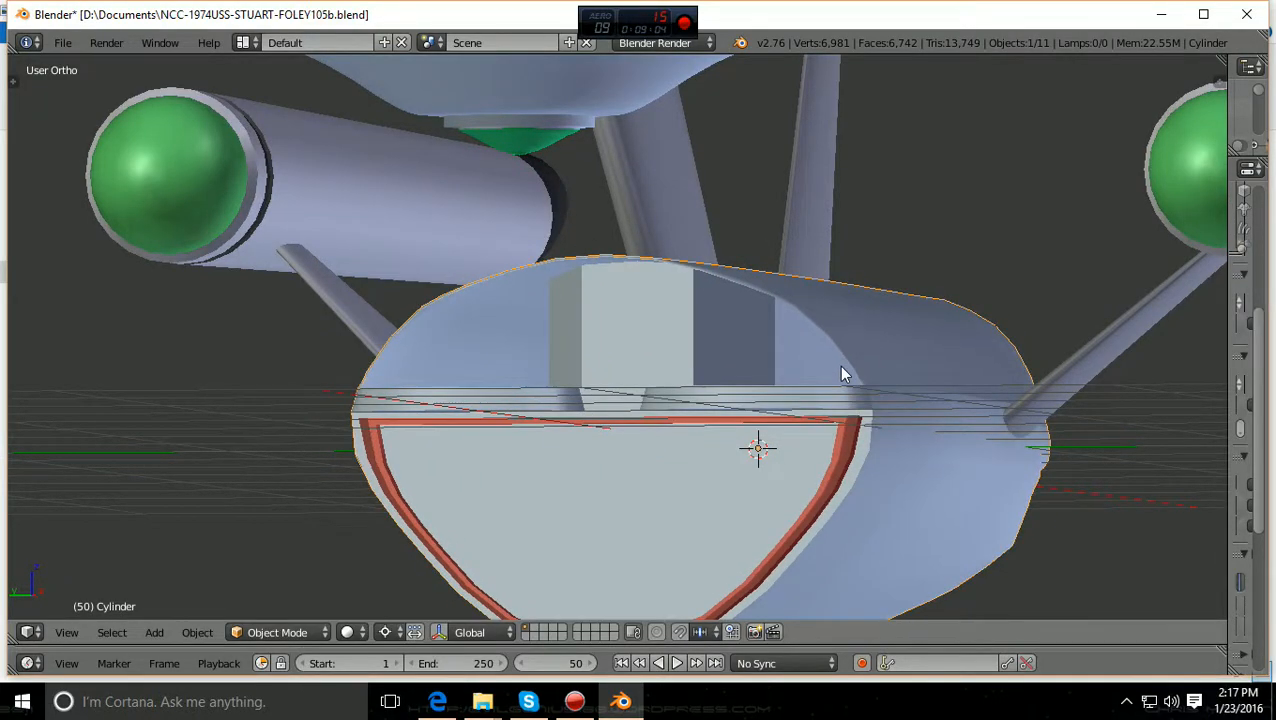
pyautogui.scroll(-1, 841, 366)
pyautogui.moveTo(840, 367); pyautogui.dragTo(866, 372, button='middle')
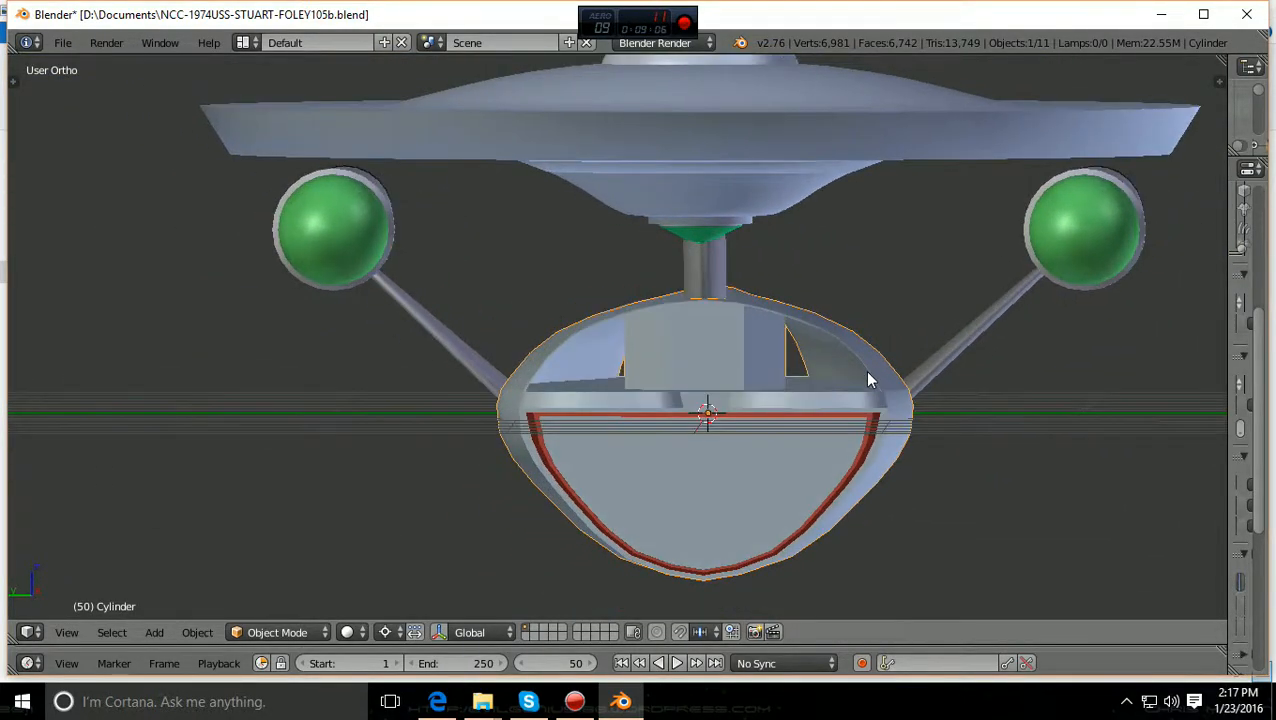
pyautogui.press('a')
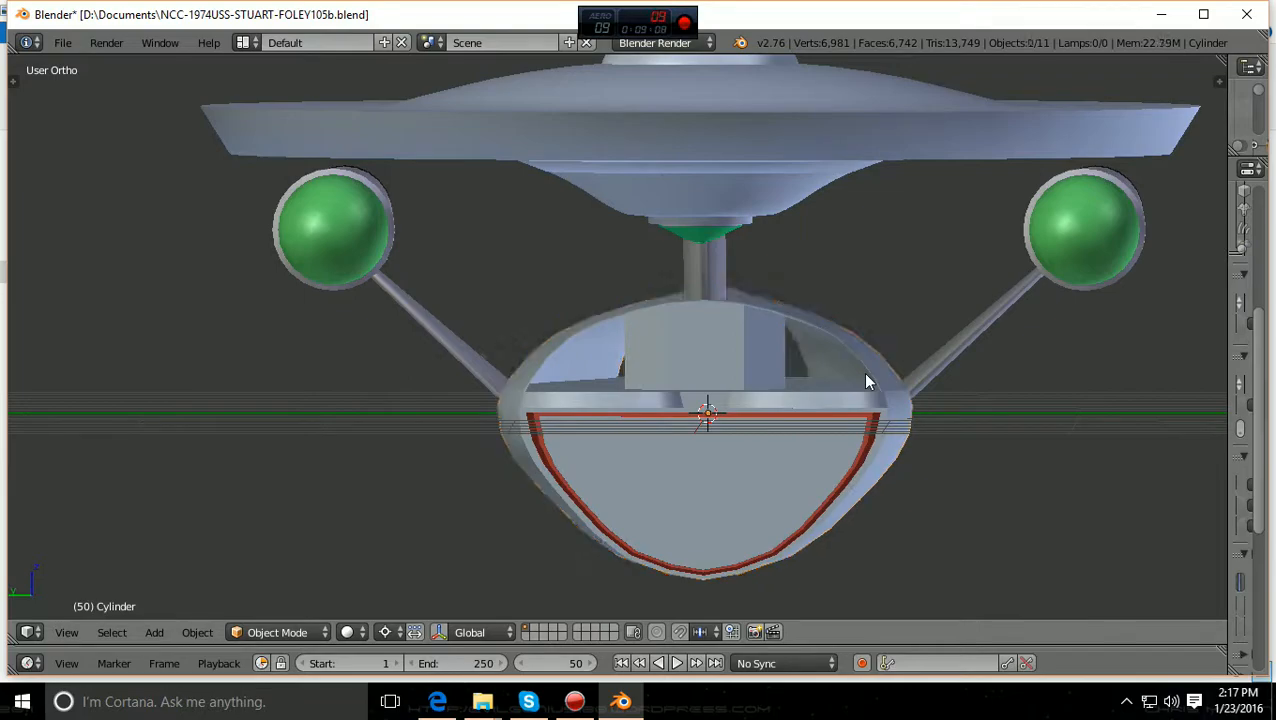
# Step: Inspect the secondary hull's forward opening with its inner block, deck ledges and red-rimmed panel
pyautogui.scroll(-1, 866, 376)
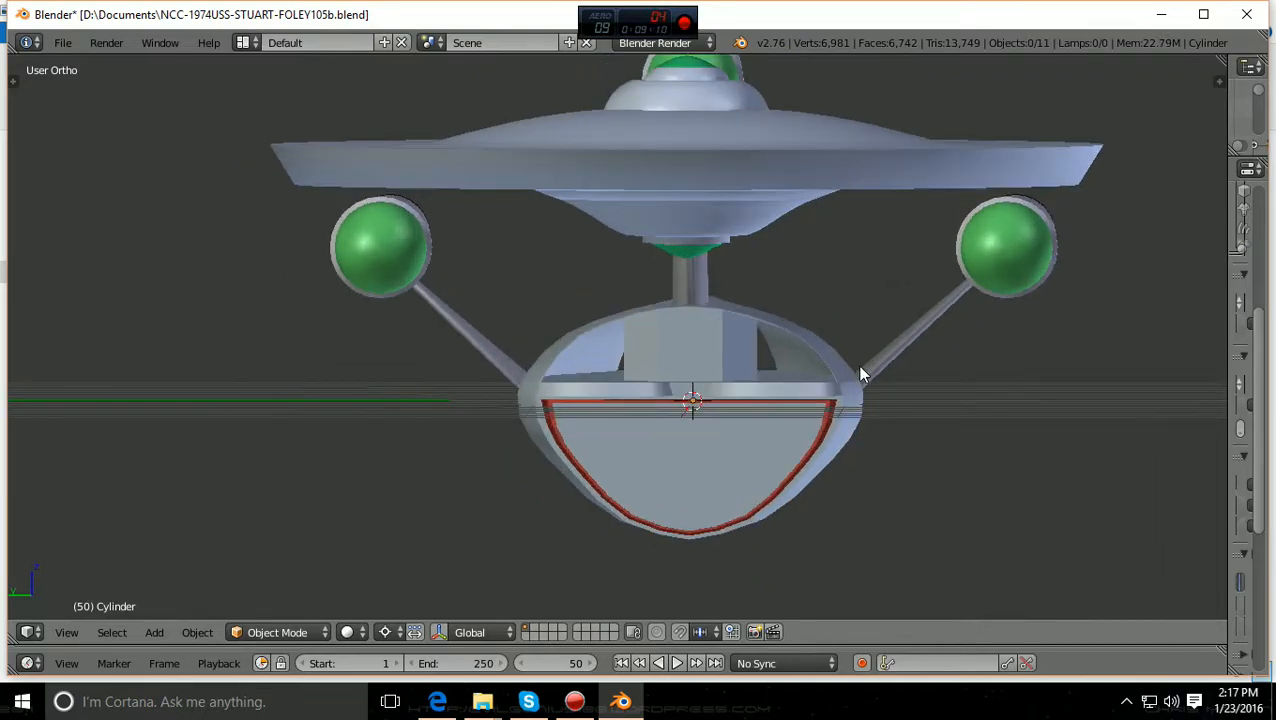
pyautogui.scroll(2, 877, 390)
pyautogui.moveTo(877, 390)
pyautogui.mouseDown(button='middle')
pyautogui.moveTo(870, 379)
pyautogui.moveTo(871, 398)
pyautogui.mouseUp(button='middle')
pyautogui.scroll(3, 866, 396)
pyautogui.scroll(-2, 866, 396)
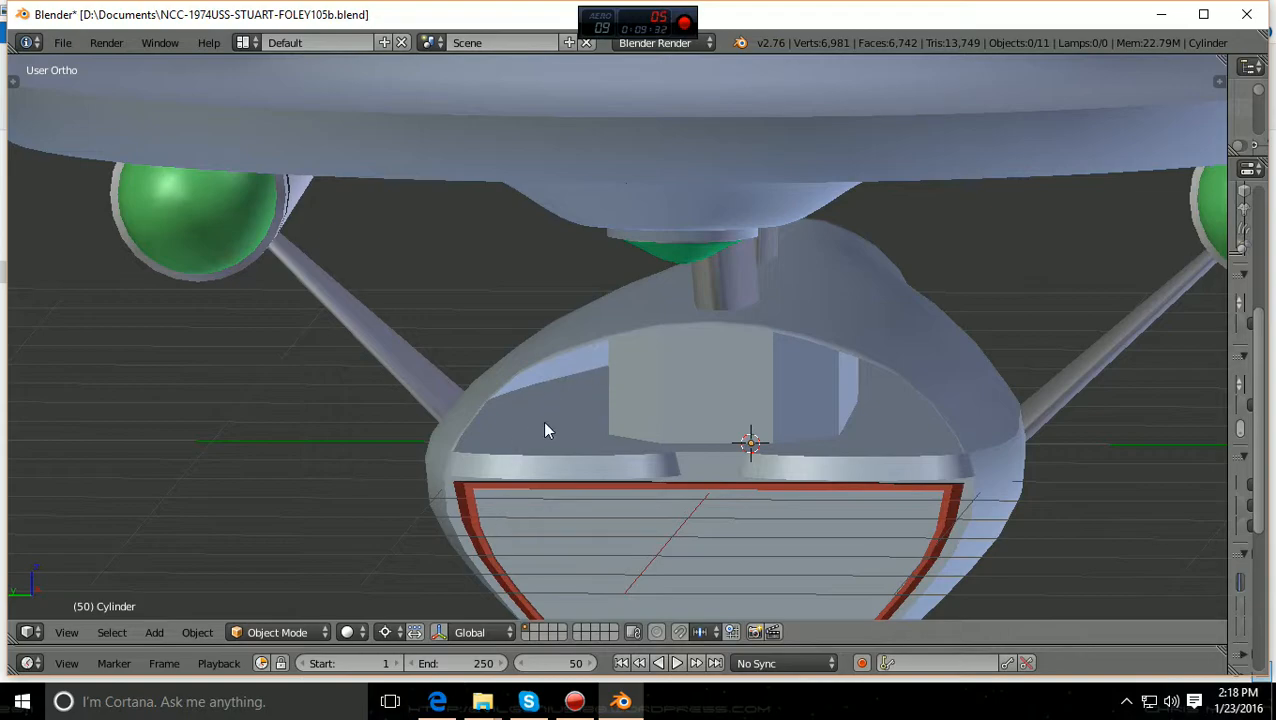
pyautogui.scroll(-4, 605, 435)
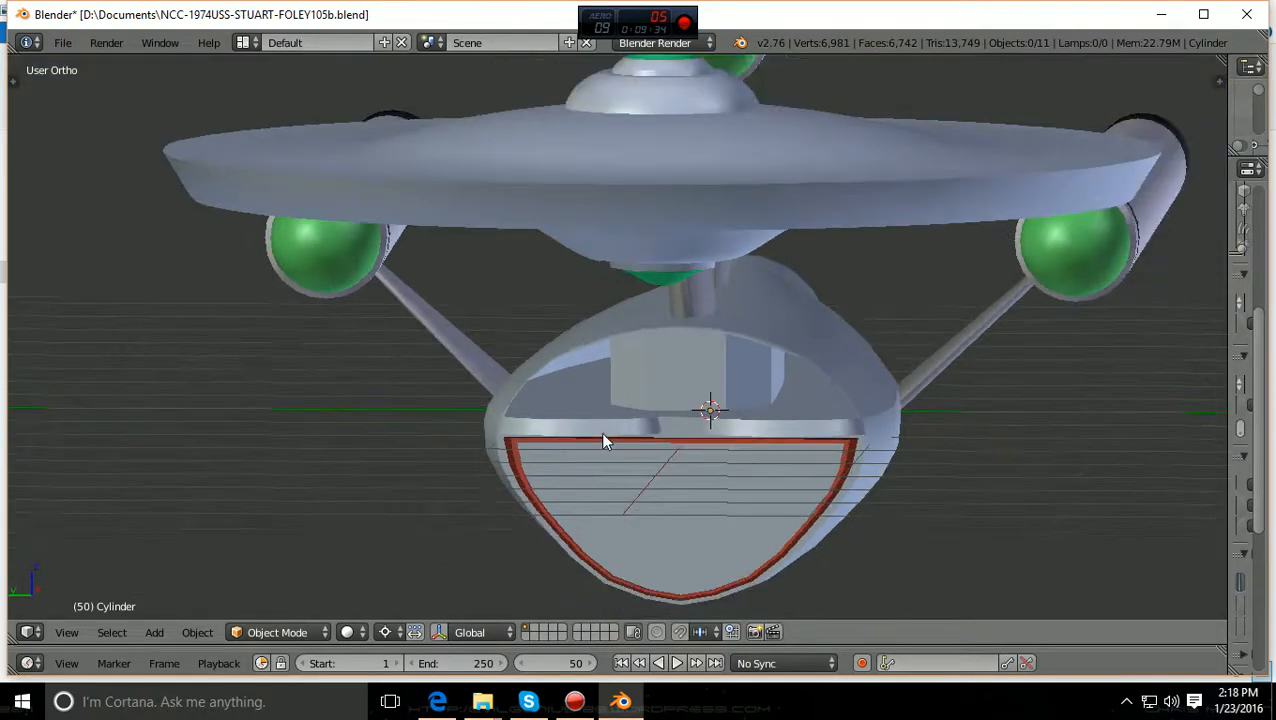
# Step: Inspect the secondary hull's aft opening from behind, including the rounded inner structure and the deck ledge
pyautogui.moveTo(823, 450); pyautogui.dragTo(446, 451, button='middle')
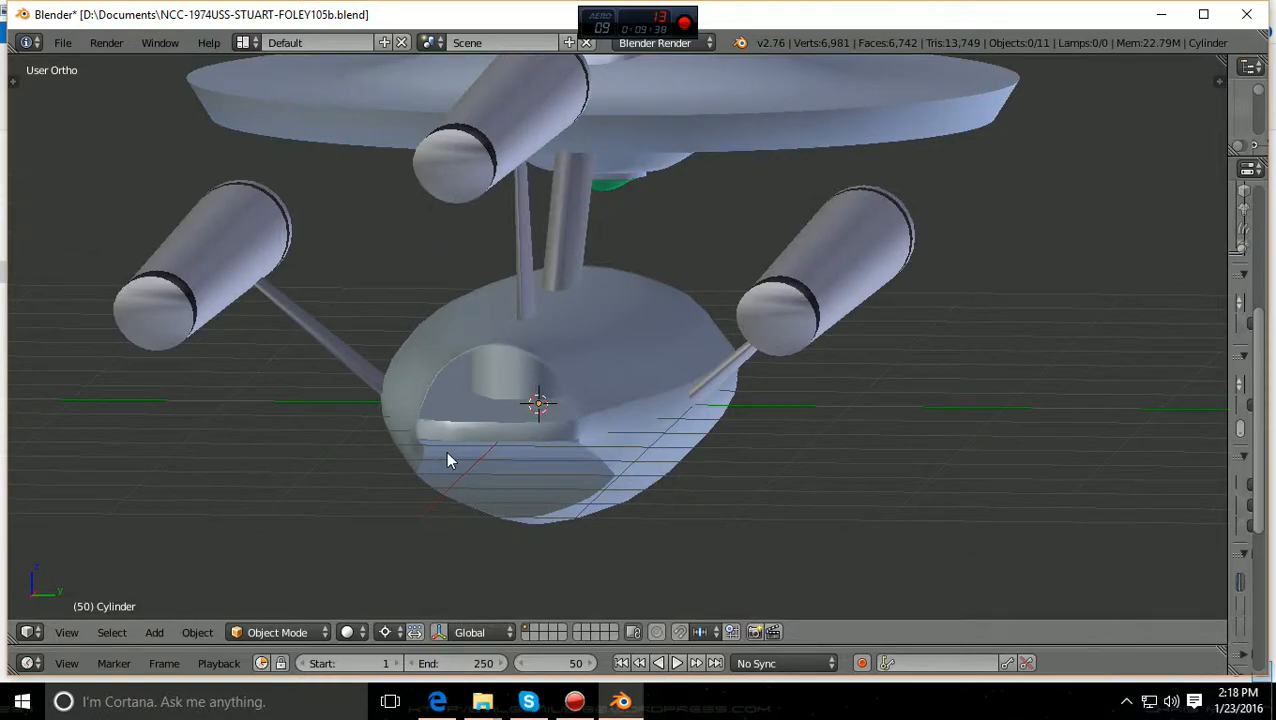
pyautogui.scroll(5, 446, 451)
pyautogui.scroll(2, 469, 459)
pyautogui.moveTo(469, 459)
pyautogui.mouseDown(button='middle')
pyautogui.moveTo(443, 429)
pyautogui.moveTo(461, 464)
pyautogui.moveTo(478, 466)
pyautogui.mouseUp(button='middle')
pyautogui.scroll(1, 457, 449)
pyautogui.scroll(-2, 461, 464)
pyautogui.scroll(-2, 468, 469)
pyautogui.scroll(1, 467, 468)
pyautogui.scroll(-2, 466, 460)
pyautogui.scroll(3, 478, 466)
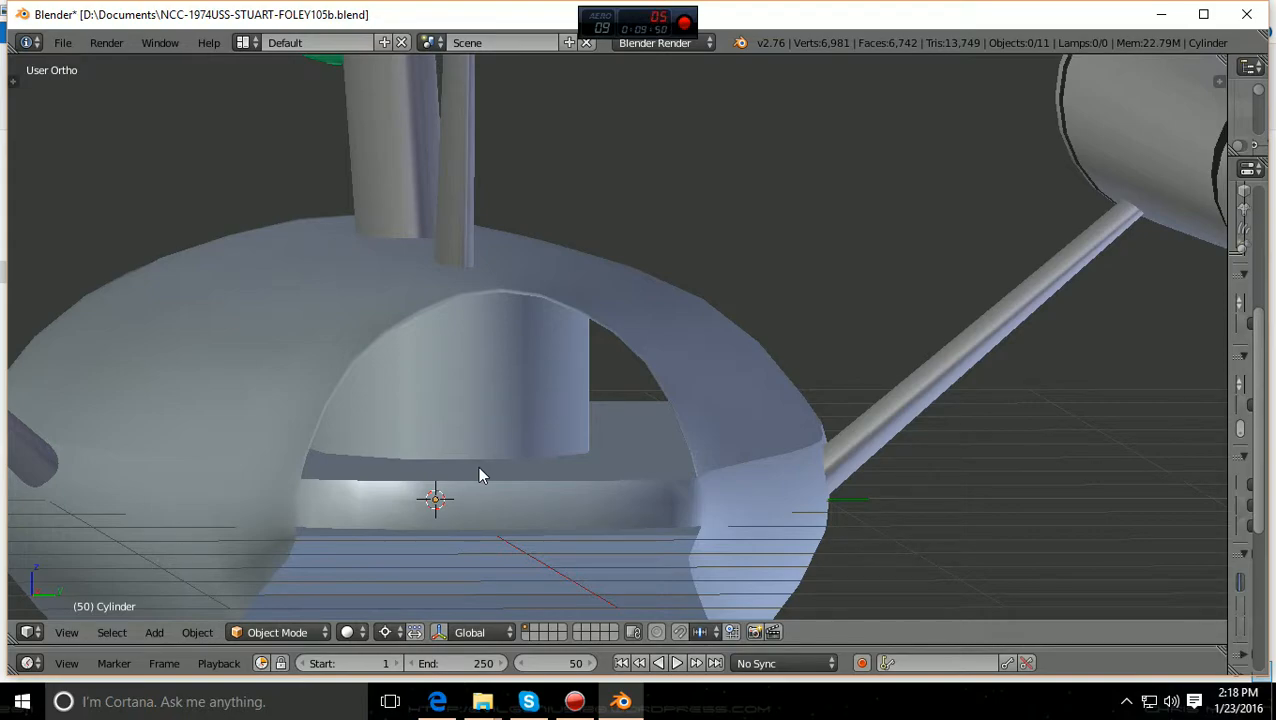
pyautogui.keyDown('ctrl'); pyautogui.scroll(-3, 478, 466); pyautogui.keyUp('ctrl')
pyautogui.keyDown('shift'); pyautogui.scroll(-3, 478, 466); pyautogui.keyUp('shift')
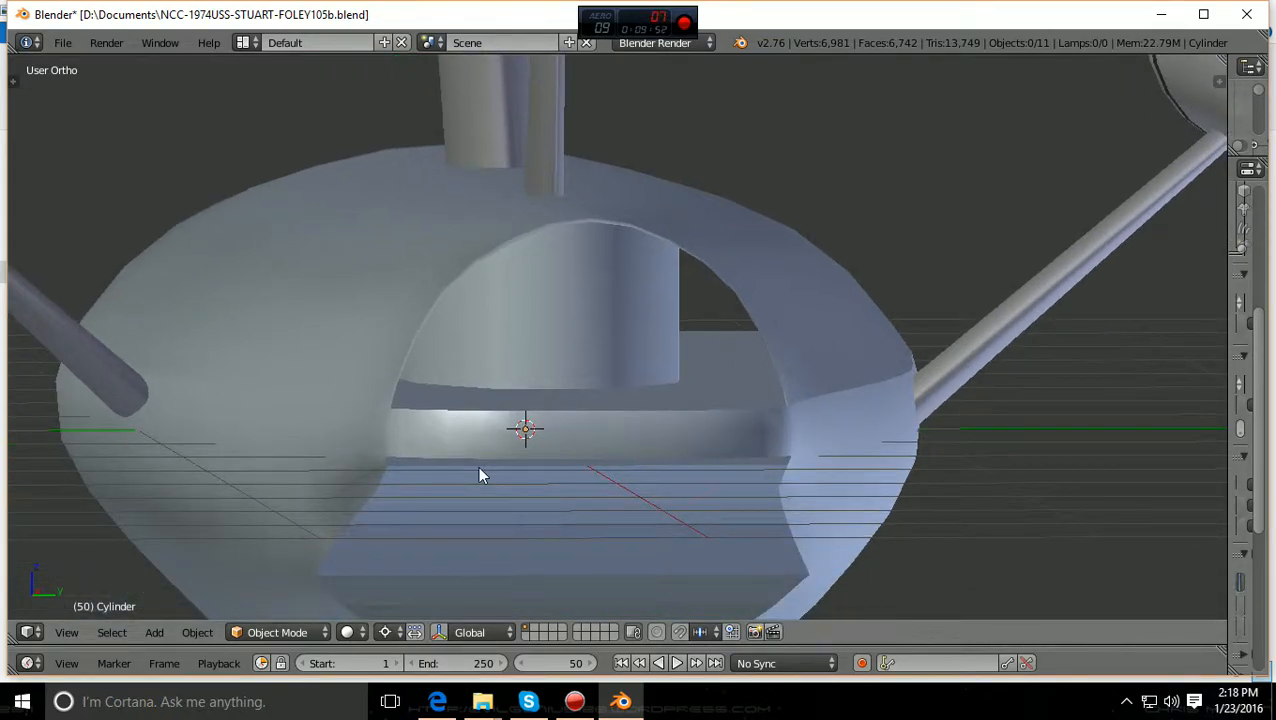
pyautogui.scroll(2, 478, 466)
pyautogui.keyDown('ctrl'); pyautogui.scroll(-2, 557, 413); pyautogui.keyUp('ctrl')
# Step: Study the aft hull opening and its undercut from a raised rear quarter, both close up and with the nacelles
pyautogui.moveTo(557, 413); pyautogui.dragTo(593, 413, button='middle')
pyautogui.scroll(4, 555, 417)
pyautogui.scroll(-3, 566, 422)
pyautogui.scroll(3, 599, 412)
pyautogui.moveTo(741, 406); pyautogui.dragTo(757, 418, button='middle')
pyautogui.scroll(-6, 736, 411)
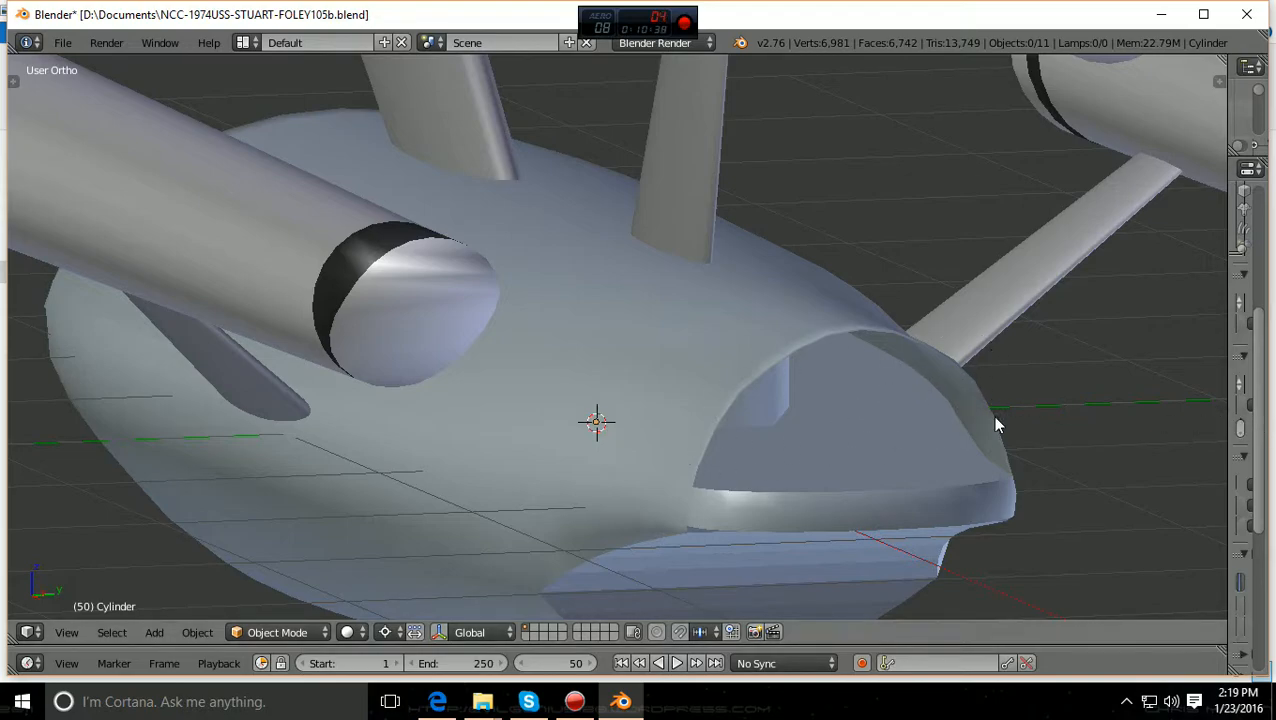
pyautogui.scroll(-2, 995, 423)
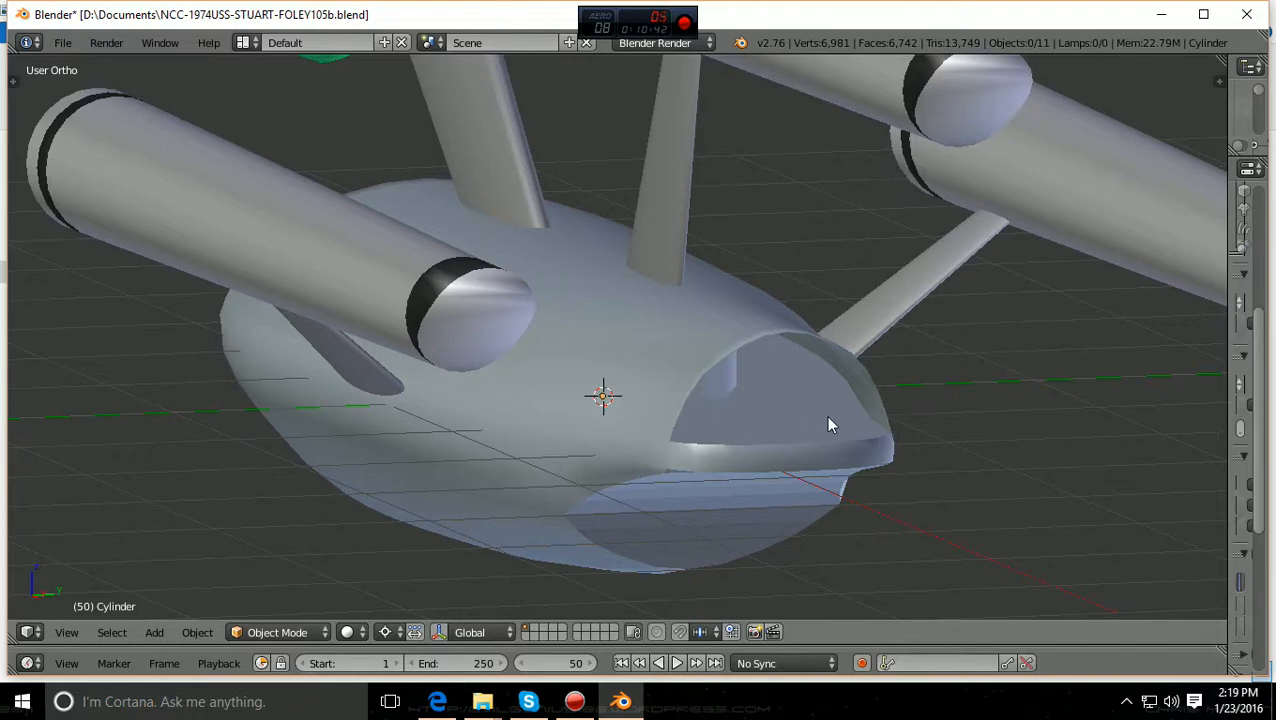
pyautogui.scroll(-3, 769, 378)
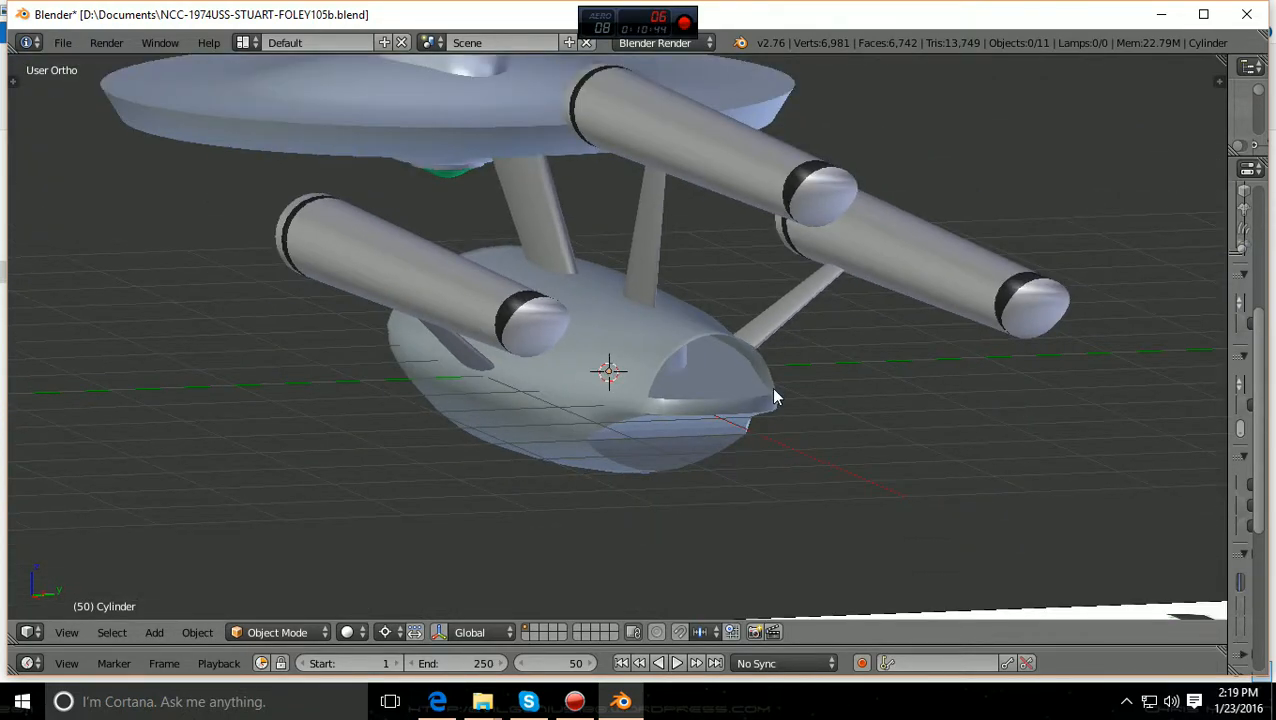
pyautogui.scroll(2, 775, 397)
pyautogui.scroll(2, 726, 382)
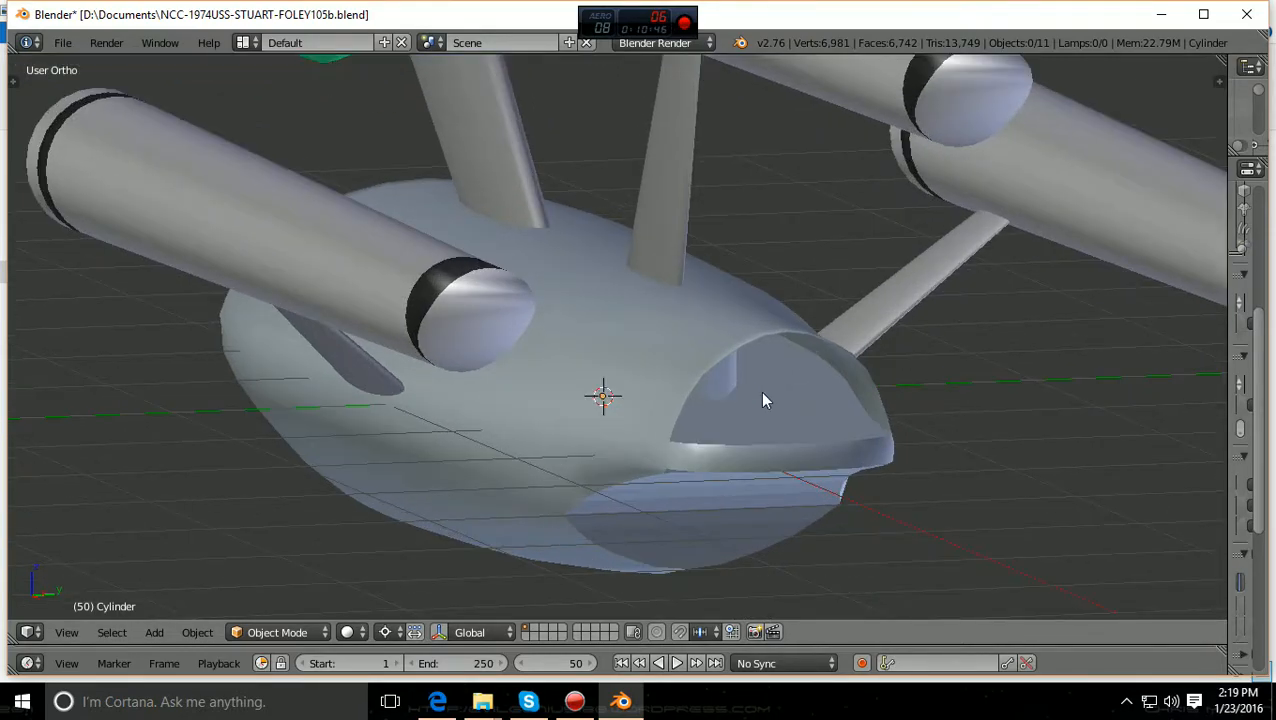
pyautogui.scroll(-2, 762, 398)
pyautogui.scroll(1, 762, 398)
pyautogui.scroll(-1, 762, 398)
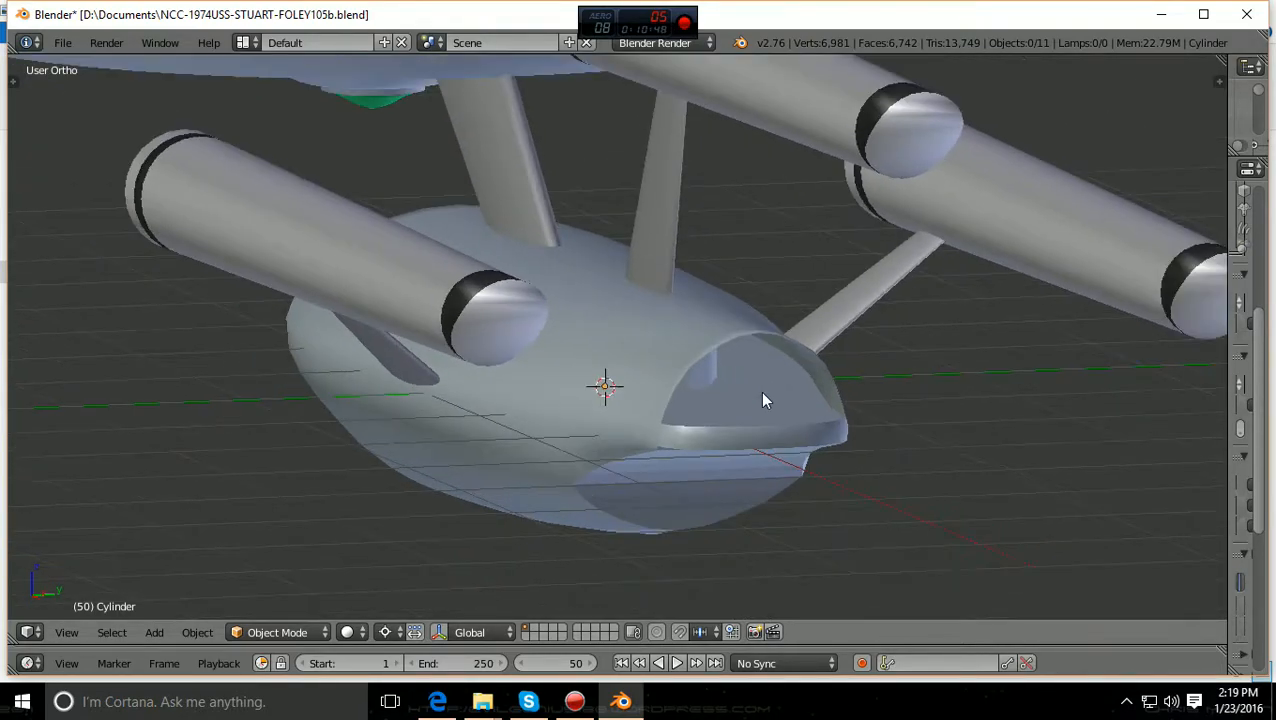
pyautogui.scroll(-2, 762, 400)
pyautogui.scroll(2, 762, 400)
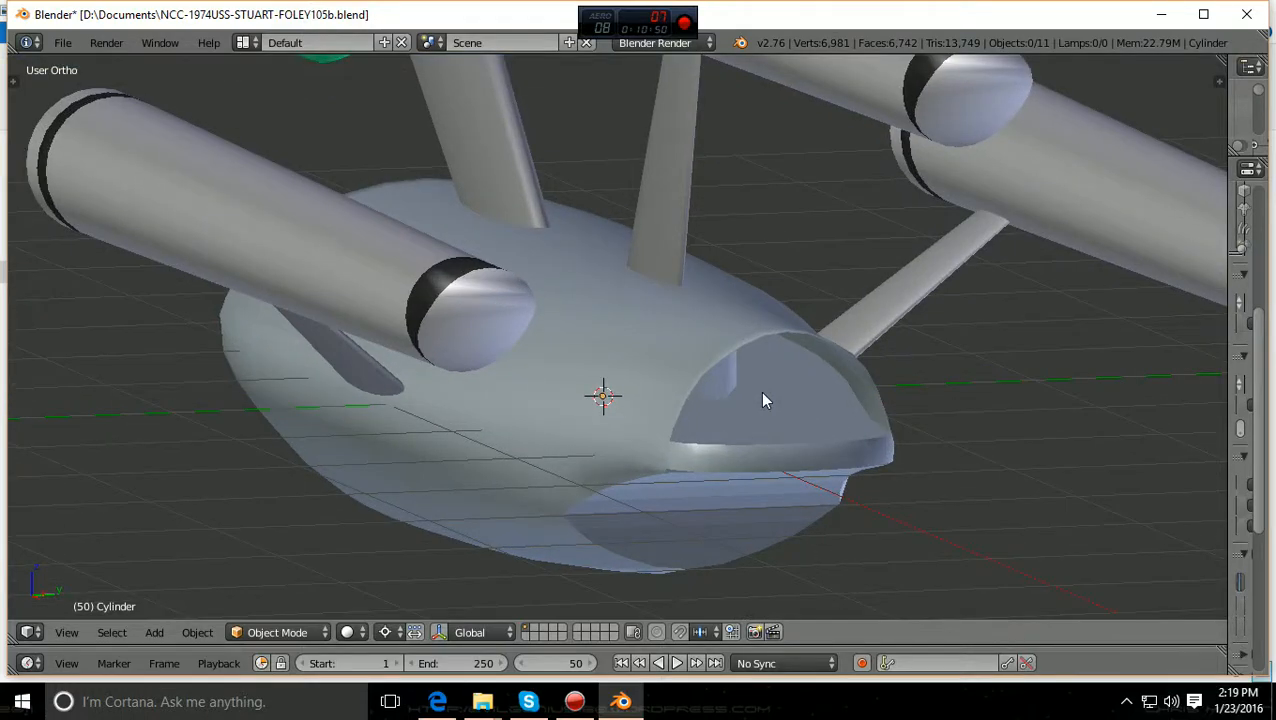
# Step: Look almost straight through the aft hull opening toward the inner structure
pyautogui.moveTo(761, 397); pyautogui.dragTo(726, 387, button='middle')
pyautogui.scroll(-1, 763, 403)
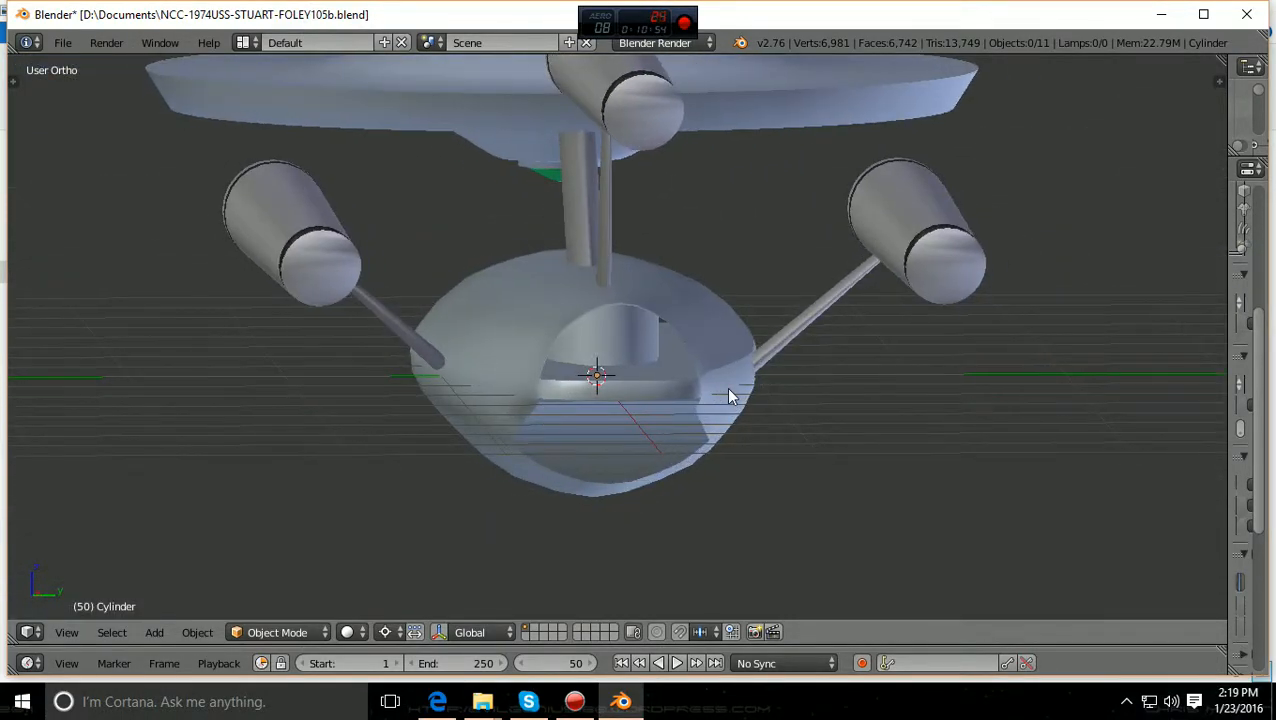
pyautogui.scroll(3, 726, 387)
pyautogui.scroll(-2, 717, 380)
pyautogui.scroll(1, 720, 395)
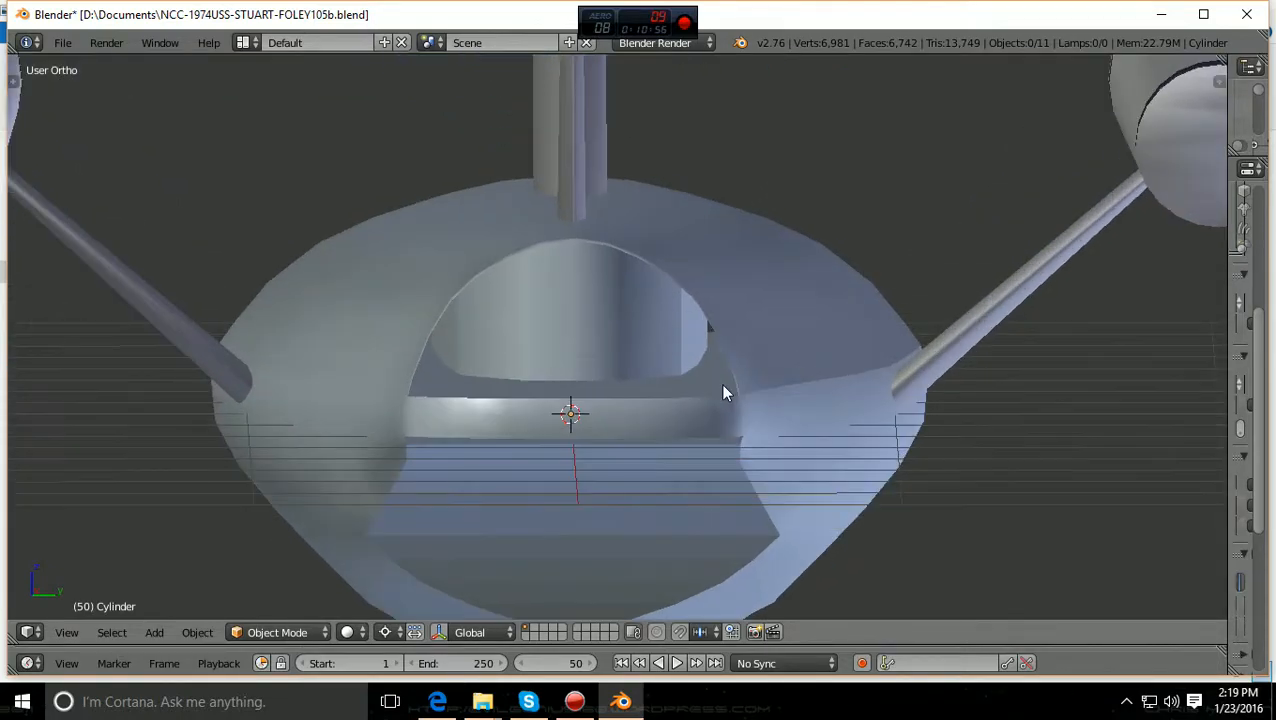
pyautogui.scroll(-3, 709, 396)
# Step: Study the forward hull opening closely, especially the gaps beside the inner block above the red-rimmed panel
pyautogui.moveTo(725, 403); pyautogui.dragTo(1122, 395, button='middle')
pyautogui.scroll(3, 689, 459)
pyautogui.moveTo(689, 459)
pyautogui.mouseDown(button='middle')
pyautogui.moveTo(749, 478)
pyautogui.moveTo(687, 473)
pyautogui.mouseUp(button='middle')
pyautogui.scroll(5, 686, 473)
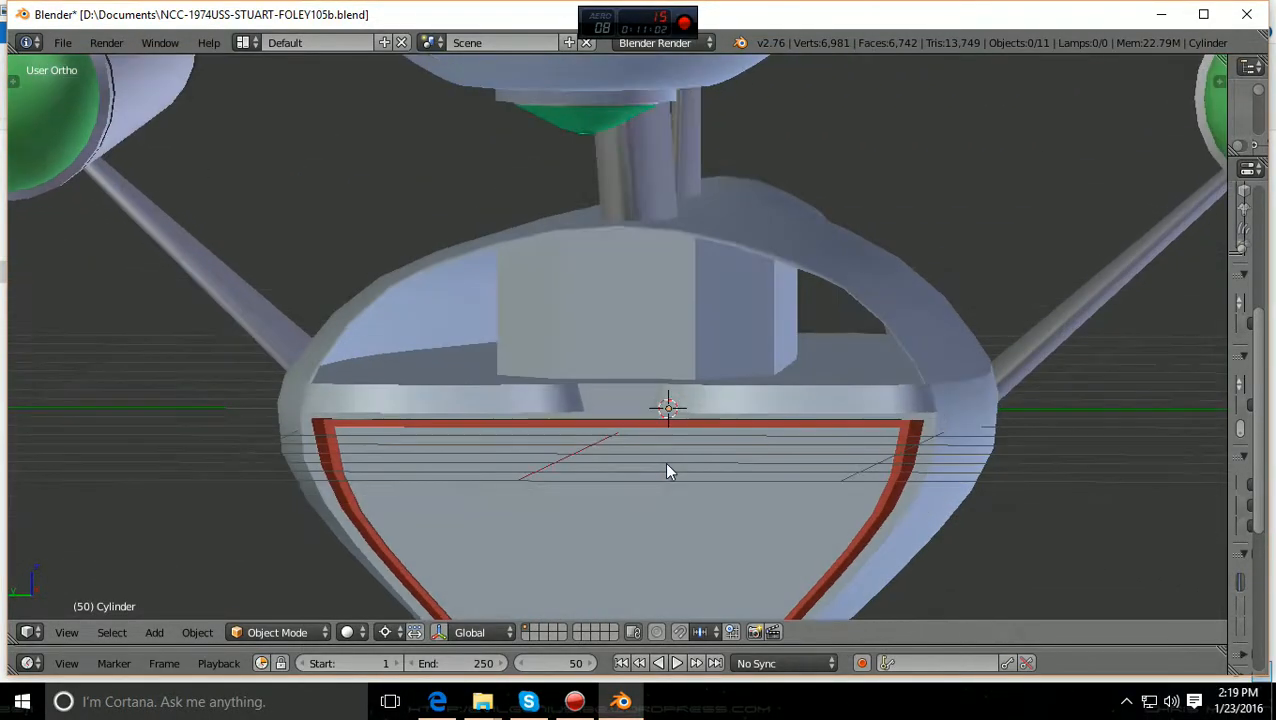
pyautogui.scroll(-3, 853, 355)
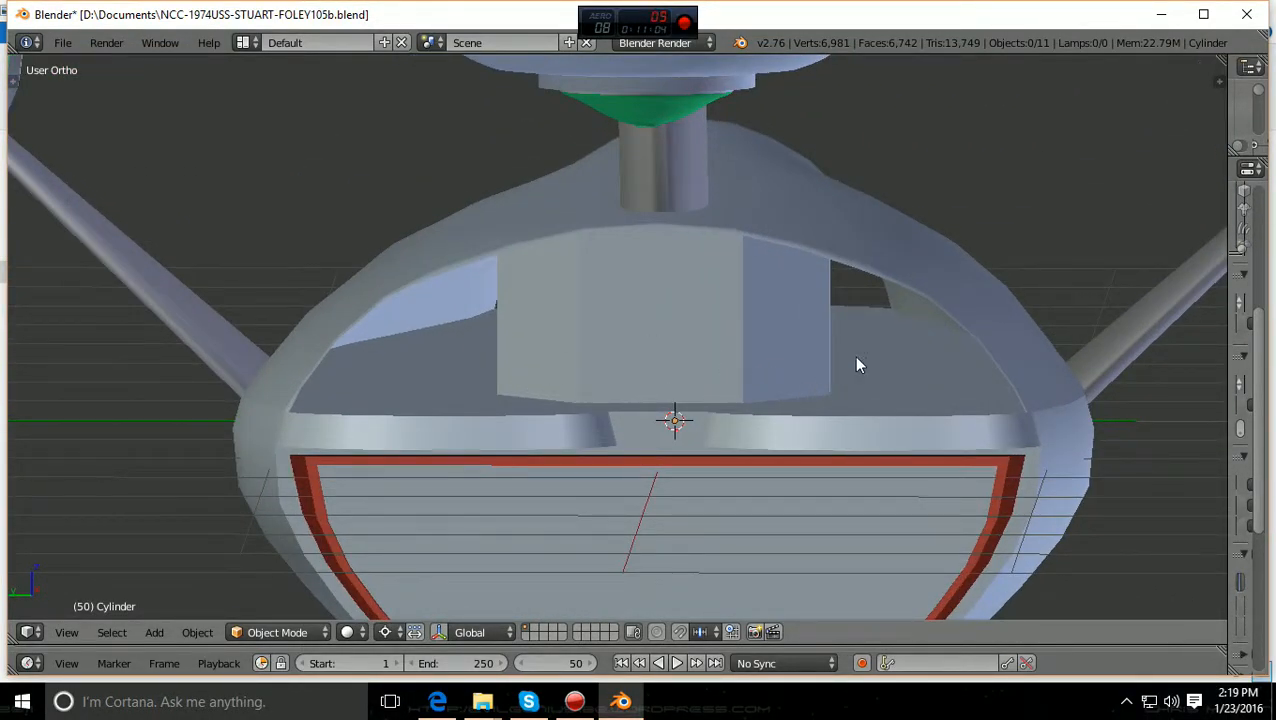
pyautogui.scroll(2, 853, 344)
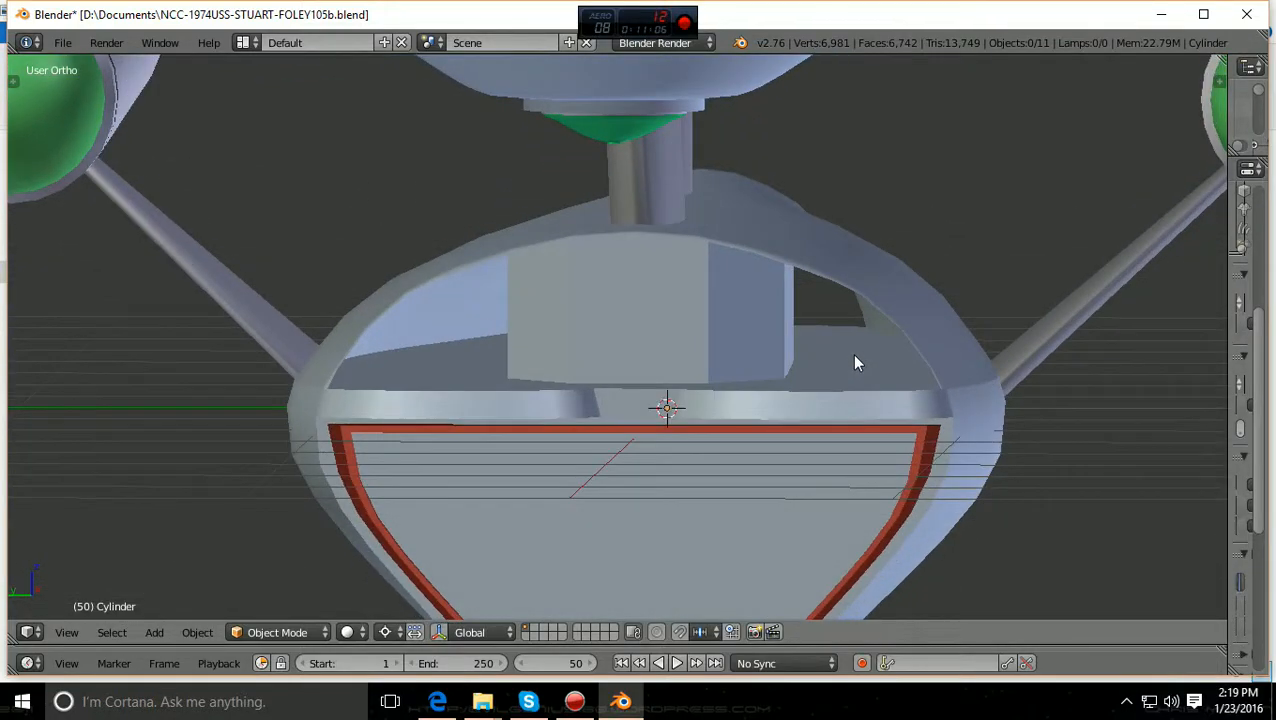
pyautogui.scroll(2, 853, 360)
pyautogui.scroll(2, 857, 362)
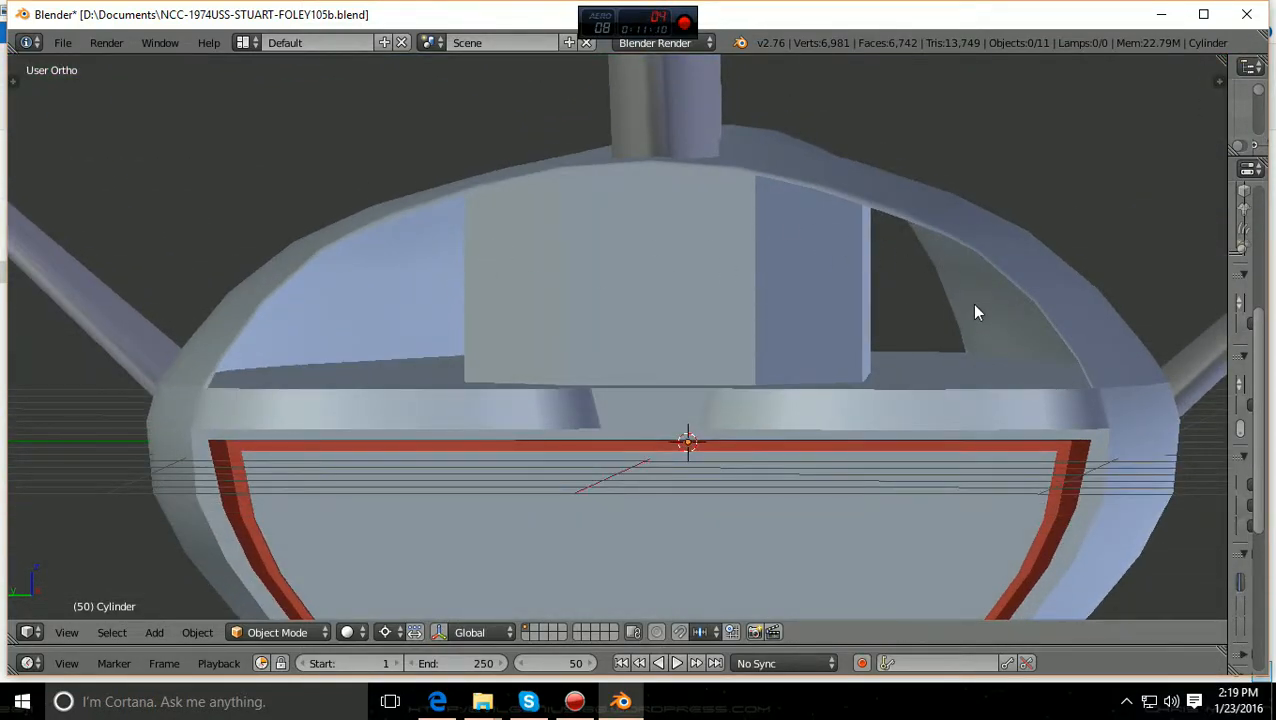
pyautogui.scroll(-2, 856, 386)
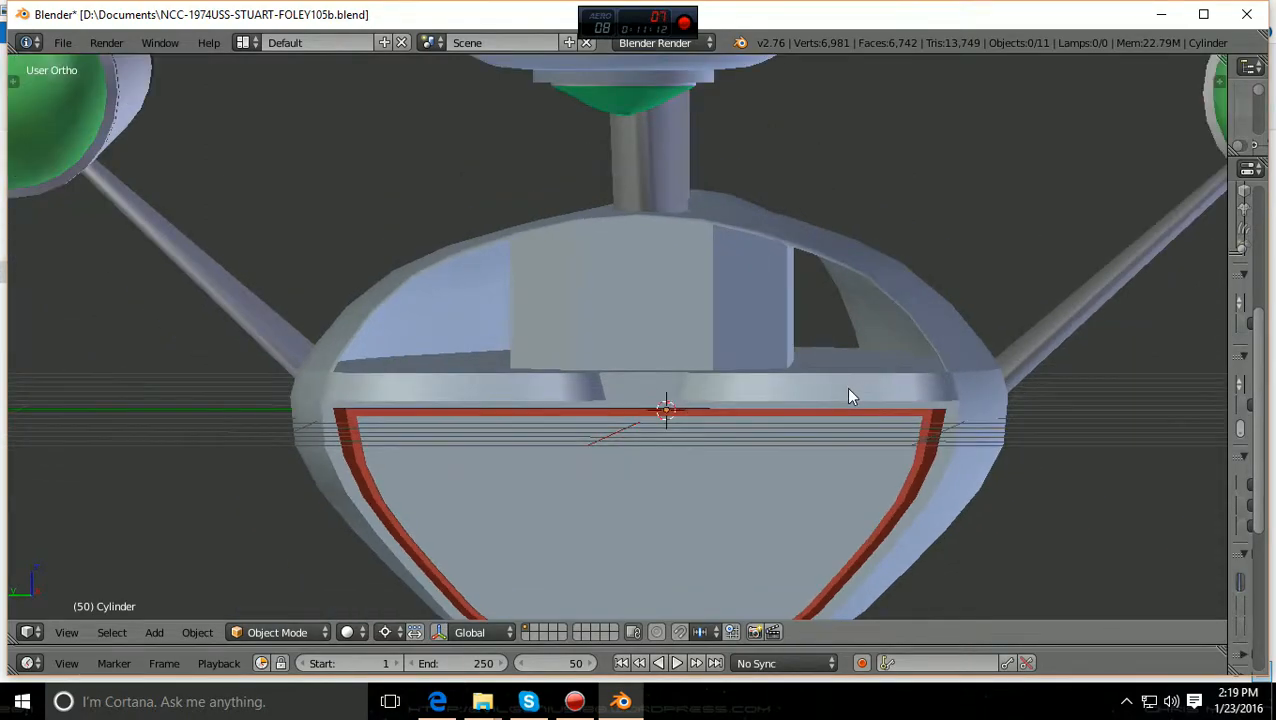
pyautogui.moveTo(848, 388)
pyautogui.mouseDown(button='middle')
pyautogui.moveTo(837, 397)
pyautogui.moveTo(849, 390)
pyautogui.mouseUp(button='middle')
pyautogui.scroll(-2, 845, 392)
pyautogui.scroll(2, 849, 398)
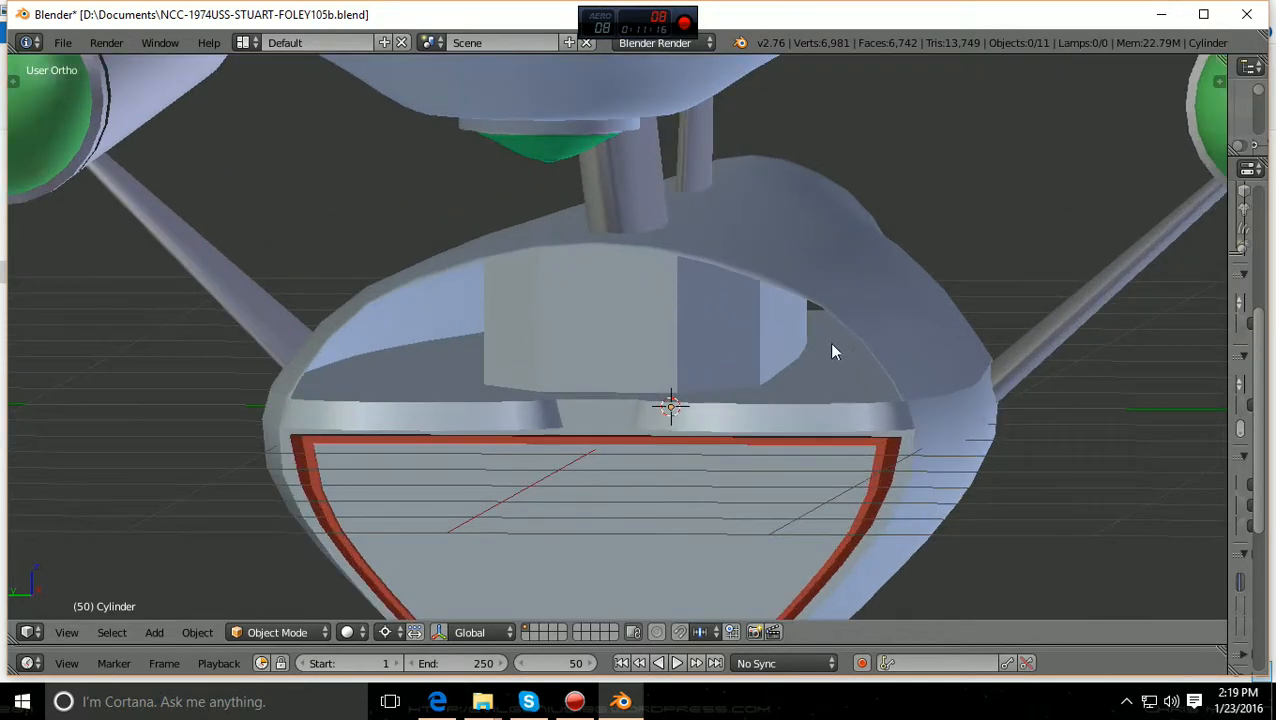
# Step: Compare the forward hull opening with the saucer and nacelles from straight ahead and slightly above
pyautogui.moveTo(752, 337); pyautogui.dragTo(730, 335, button='middle')
pyautogui.scroll(-3, 729, 335)
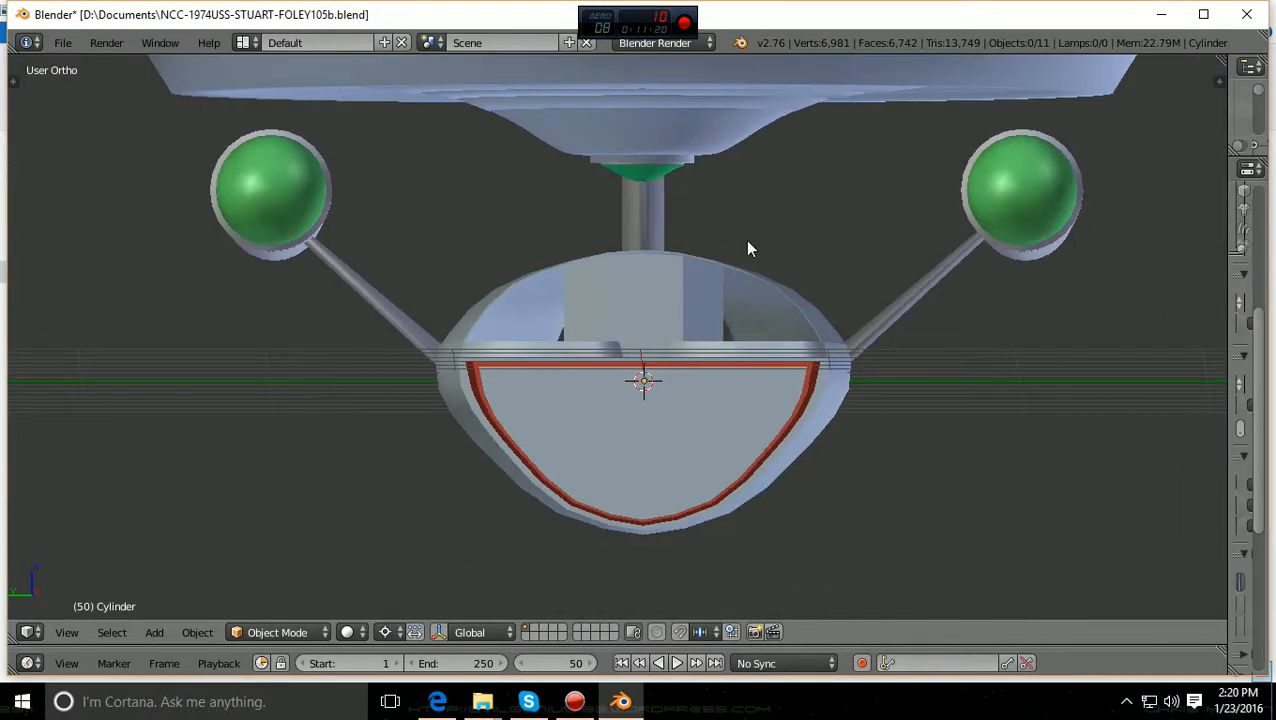
pyautogui.scroll(-2, 750, 252)
pyautogui.moveTo(749, 259); pyautogui.dragTo(743, 265, button='middle')
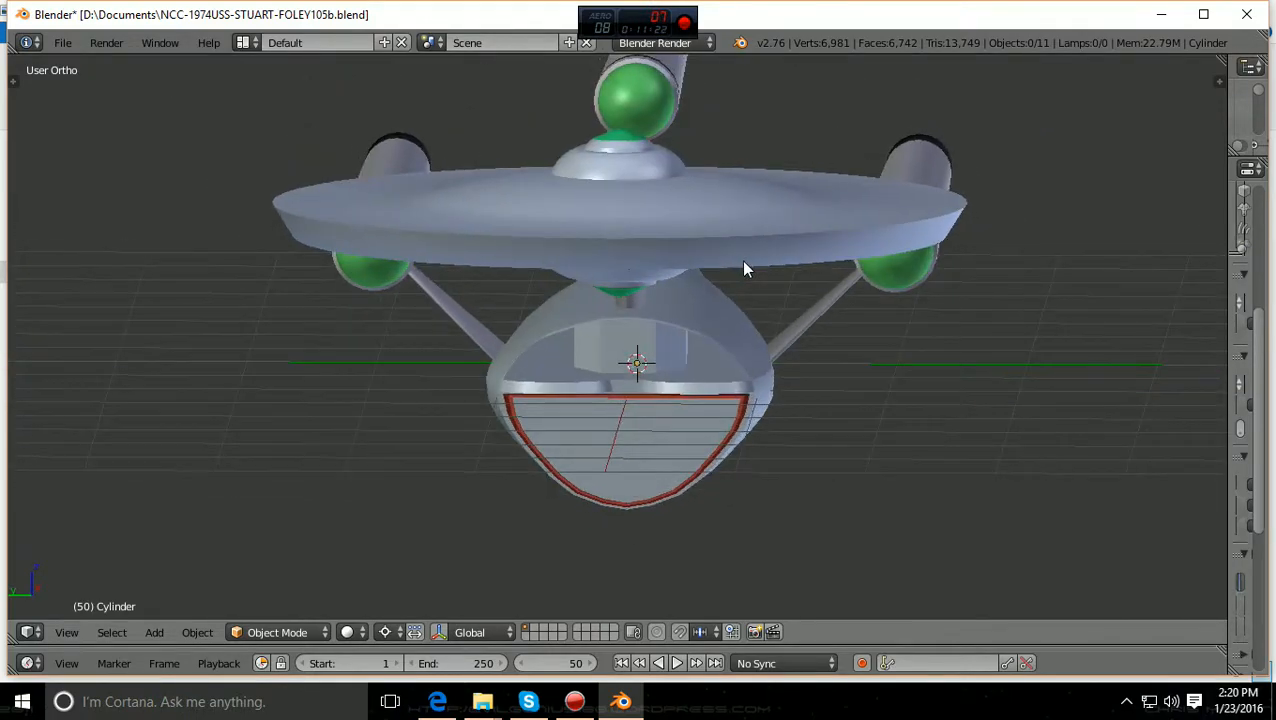
pyautogui.scroll(4, 743, 265)
pyautogui.scroll(5, 745, 268)
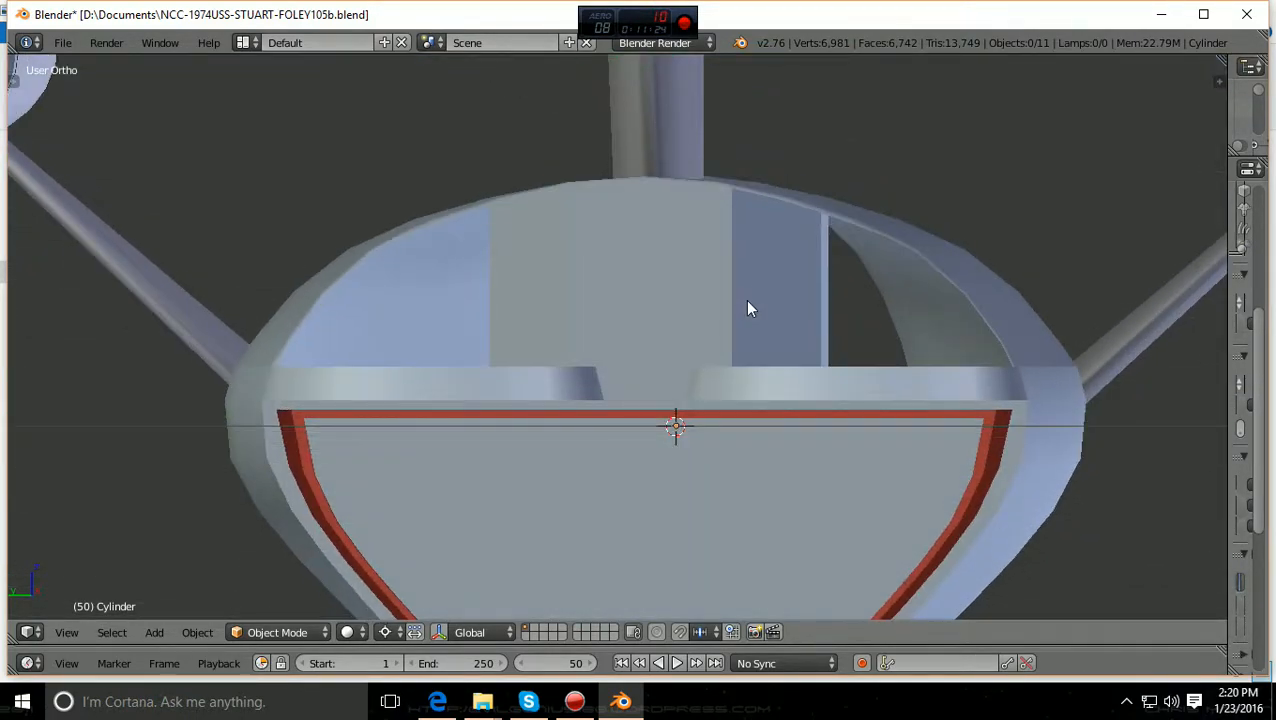
pyautogui.scroll(-2, 749, 308)
# Step: Check the outboard pylon's hull joint in front orthographic view, and return to an angled view of the forward opening
pyautogui.press('KP_1')
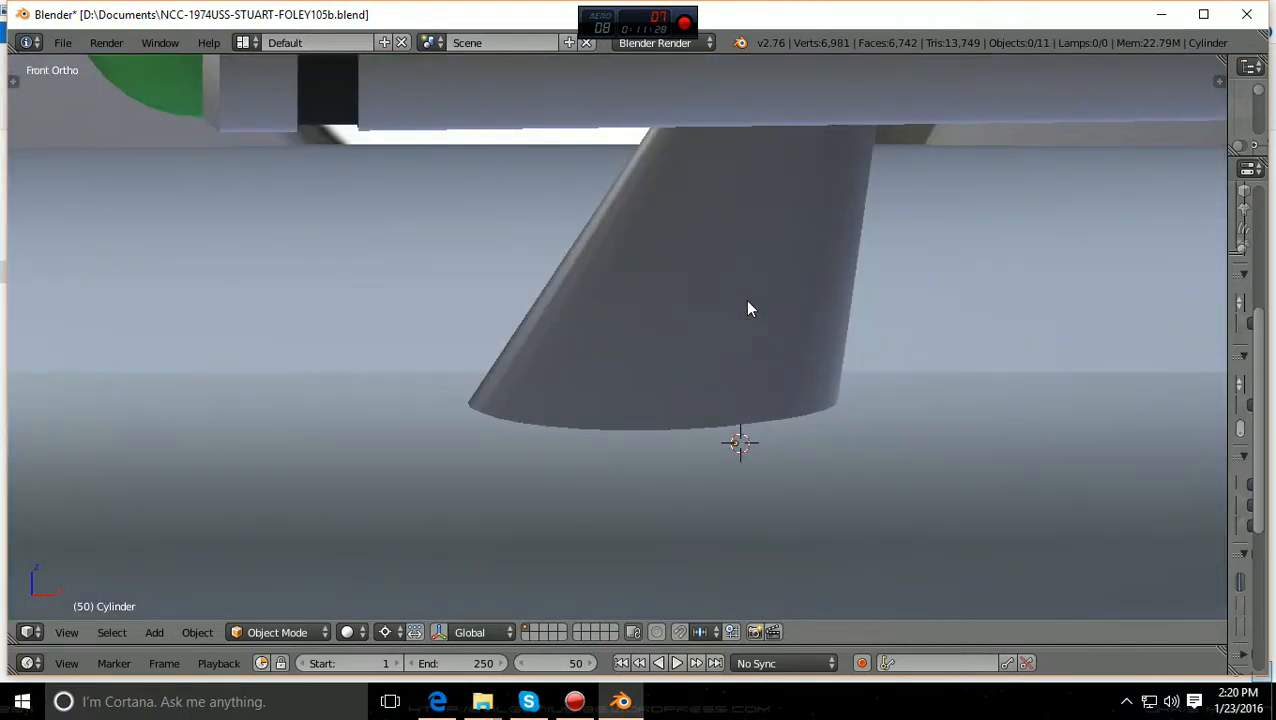
pyautogui.press('ctrl+KP_3')
pyautogui.moveTo(745, 299); pyautogui.dragTo(939, 351, button='middle')
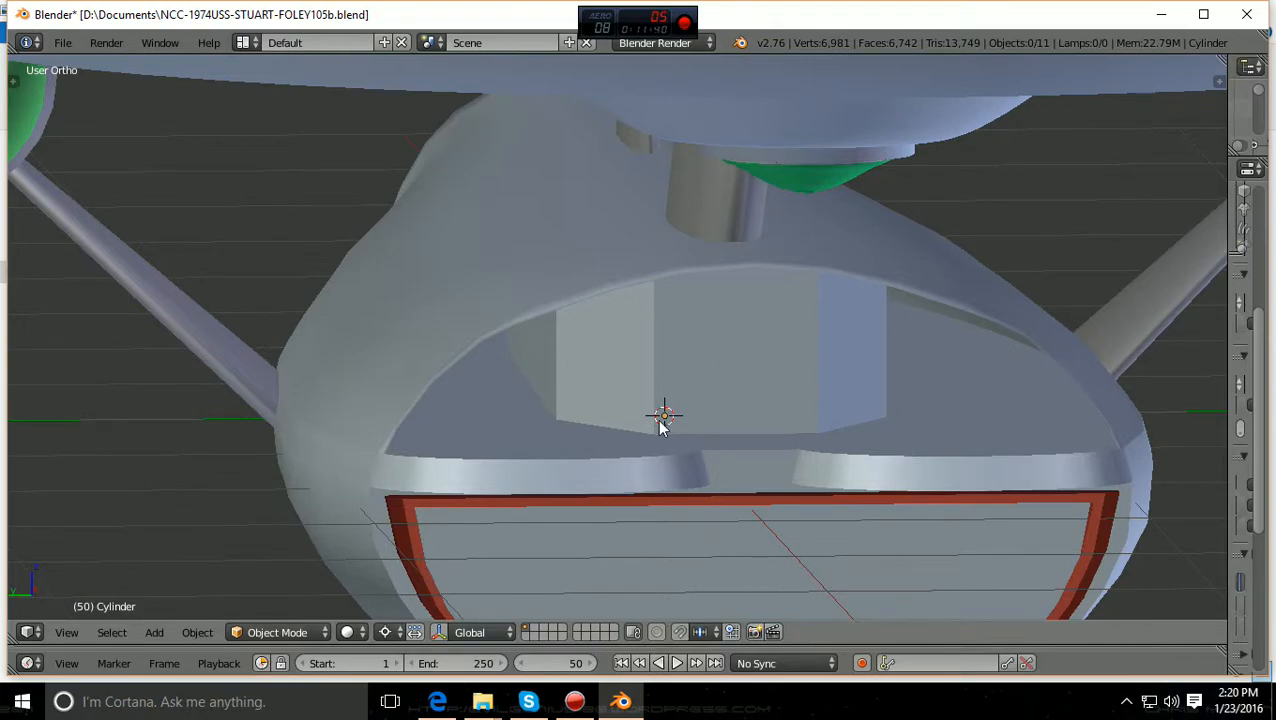
# Step: Examine the forward hull opening and its inner block from slightly off-centre and straight ahead, with the saucer and outboard nacelles in view
pyautogui.scroll(-2, 665, 426)
pyautogui.scroll(1, 857, 370)
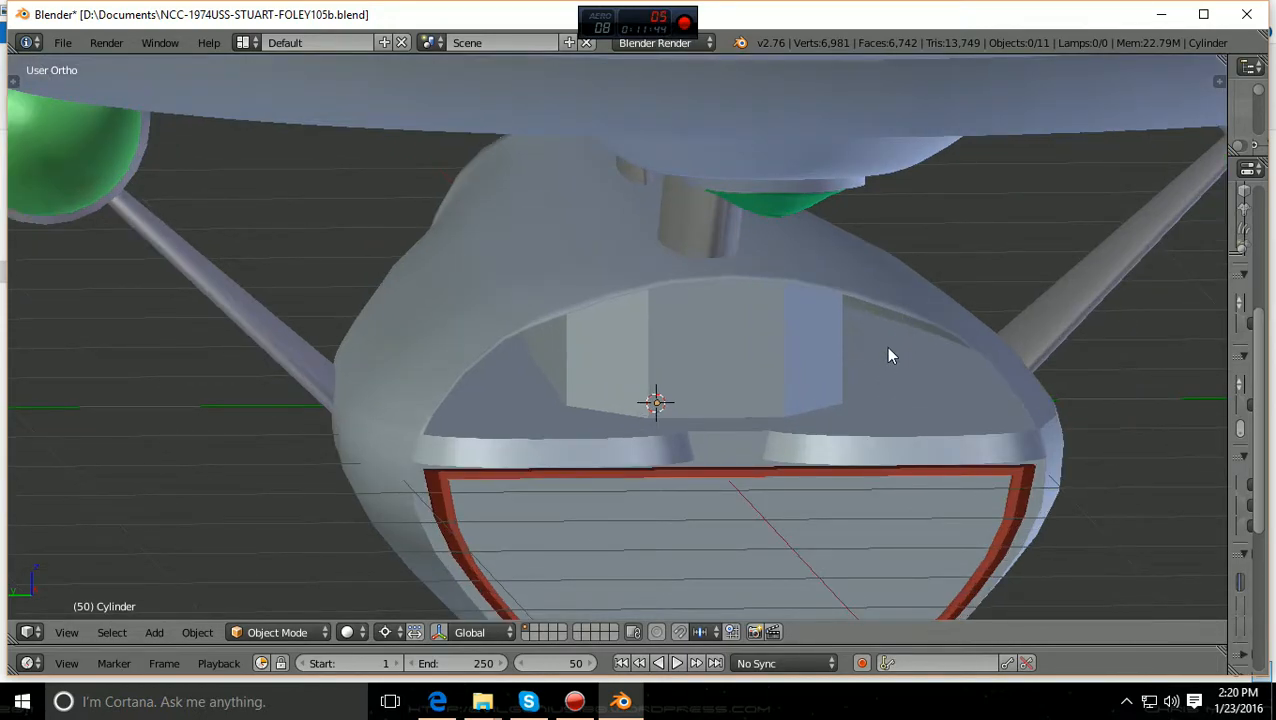
pyautogui.scroll(-2, 888, 348)
pyautogui.moveTo(875, 350); pyautogui.dragTo(863, 349, button='middle')
pyautogui.scroll(3, 866, 357)
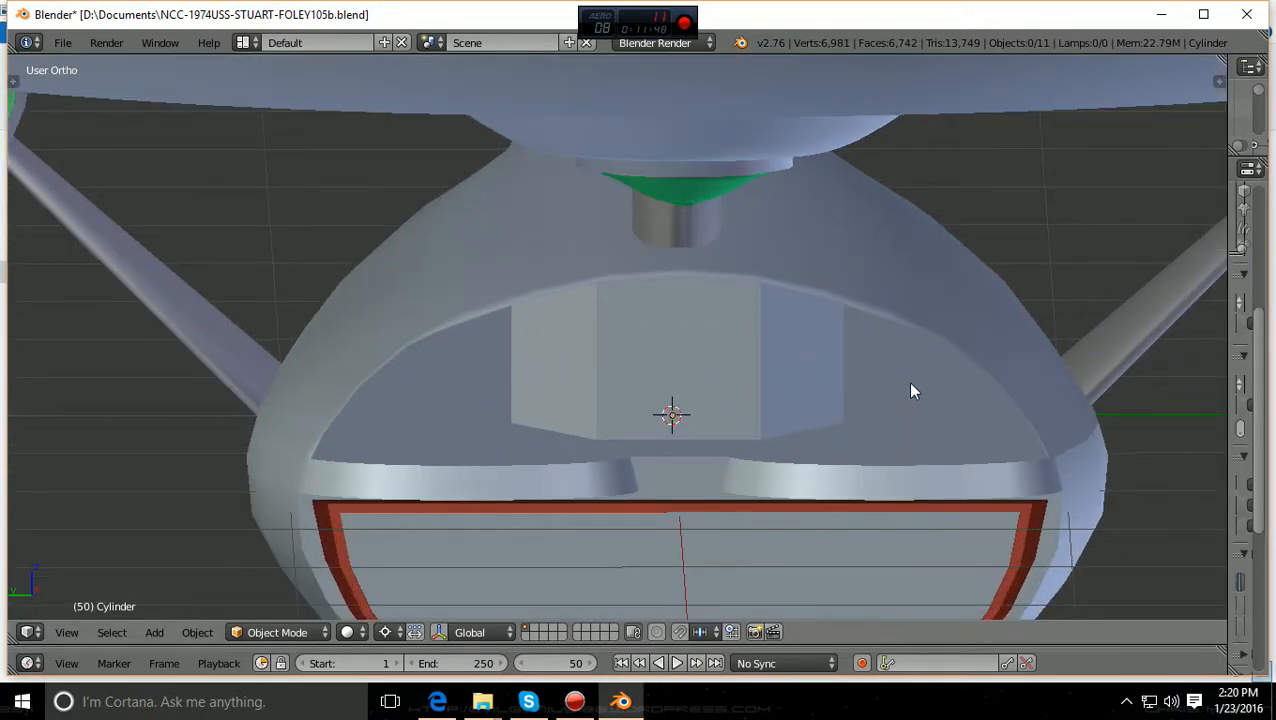
pyautogui.scroll(-3, 898, 406)
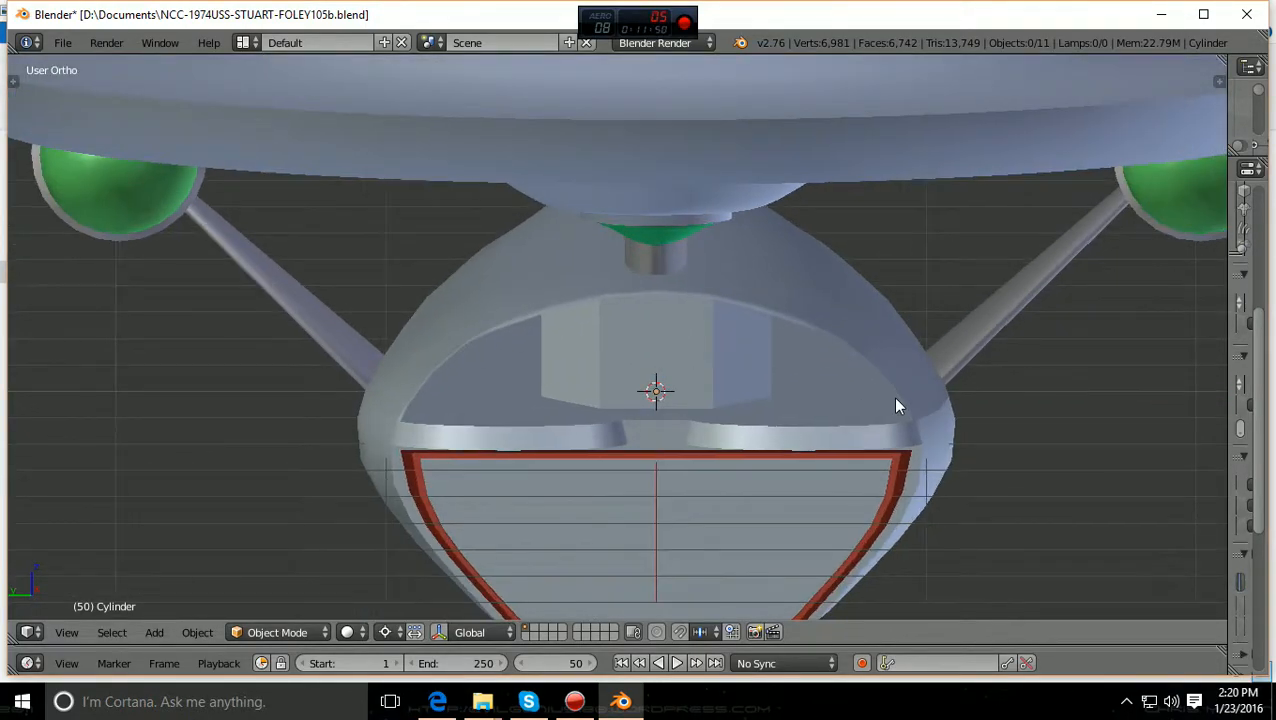
pyautogui.scroll(1, 892, 406)
pyautogui.scroll(-4, 588, 398)
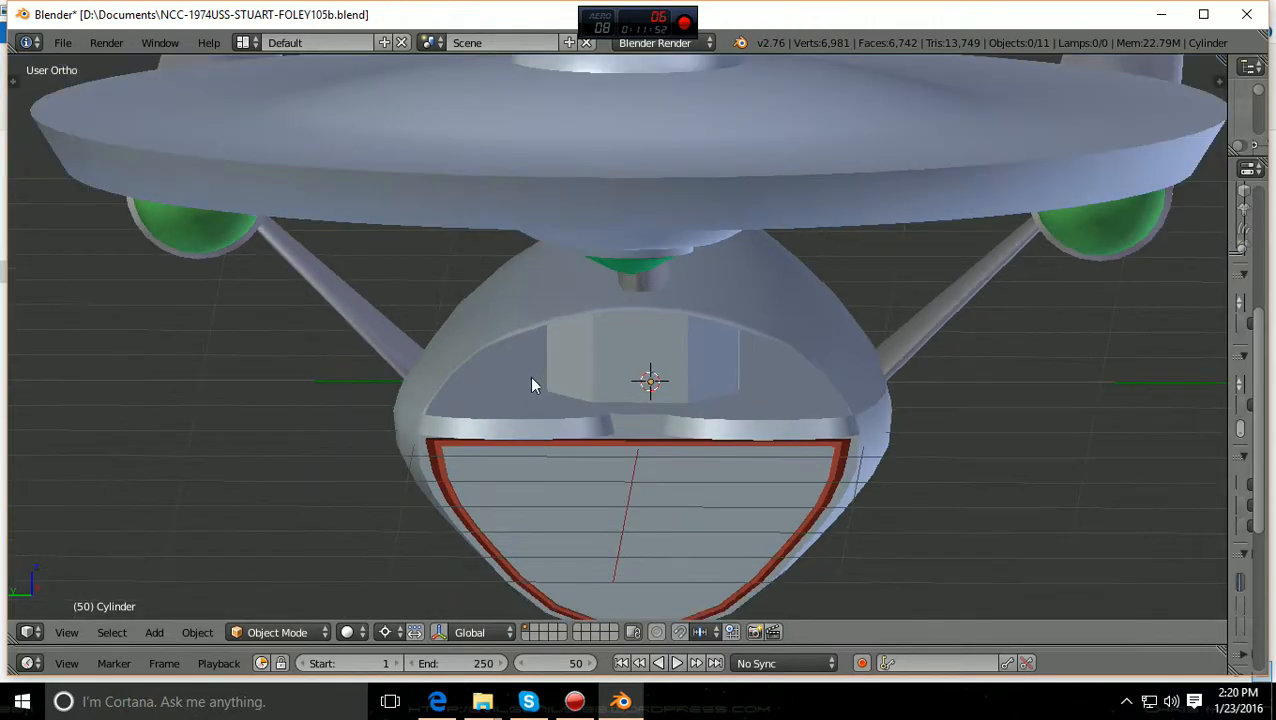
# Step: Examine the aft hull opening and the inner cylindrical structure from an angle and from directly behind
pyautogui.moveTo(668, 403); pyautogui.dragTo(401, 427, button='middle')
pyautogui.scroll(-3, 649, 407)
pyautogui.moveTo(618, 413); pyautogui.dragTo(430, 378, button='middle')
pyautogui.scroll(6, 470, 398)
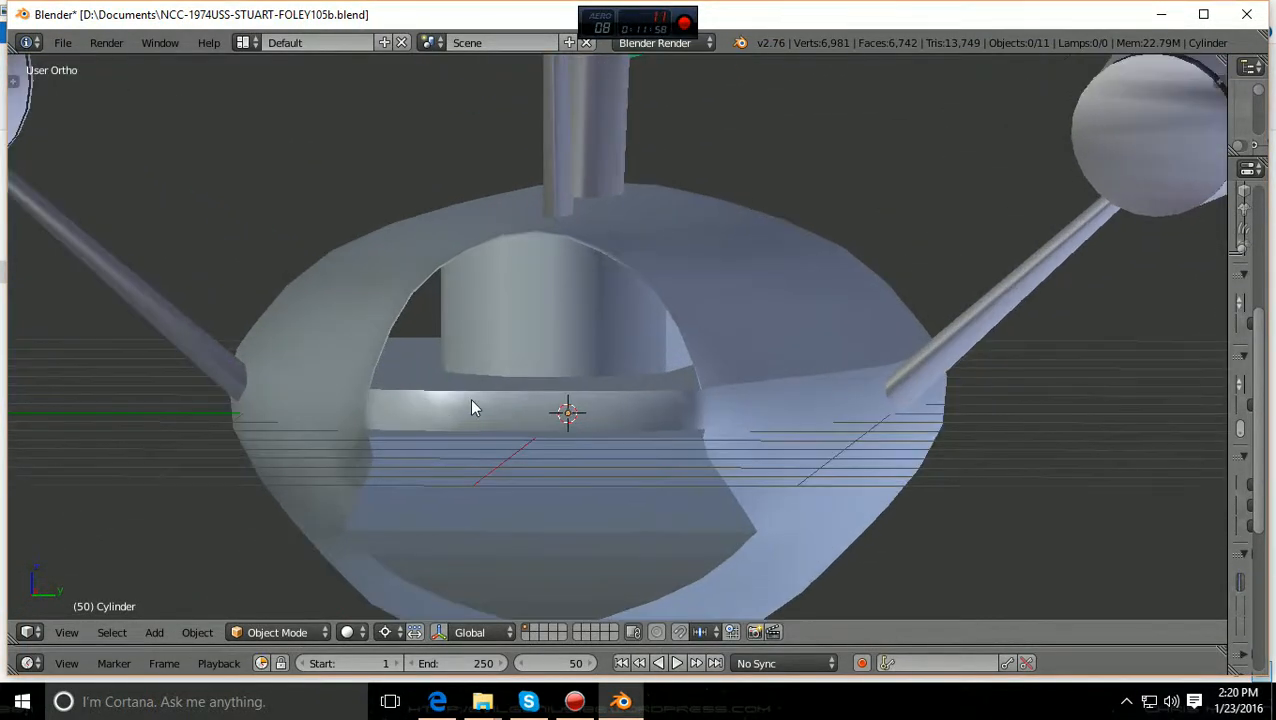
pyautogui.scroll(1, 574, 417)
pyautogui.scroll(-1, 574, 417)
pyautogui.moveTo(574, 417); pyautogui.dragTo(373, 377, button='middle')
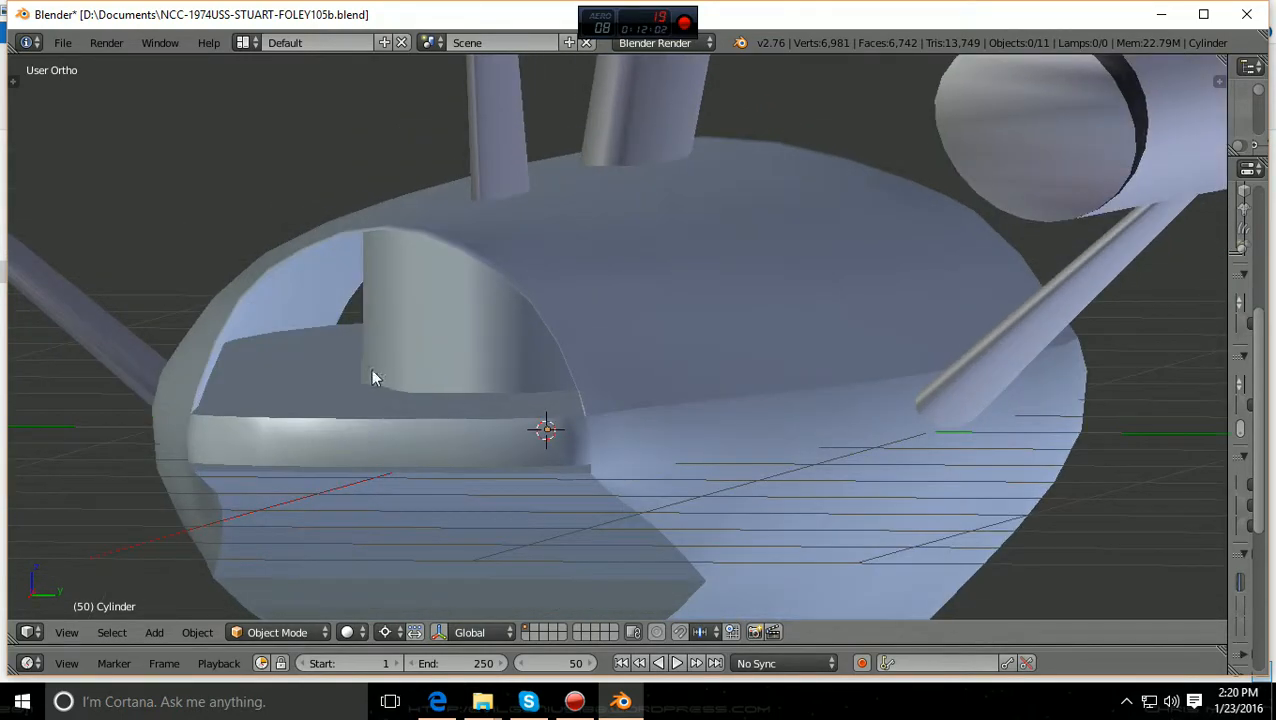
pyautogui.scroll(-3, 400, 375)
pyautogui.moveTo(478, 384); pyautogui.dragTo(533, 390, button='middle')
pyautogui.scroll(3, 598, 421)
pyautogui.scroll(4, 533, 392)
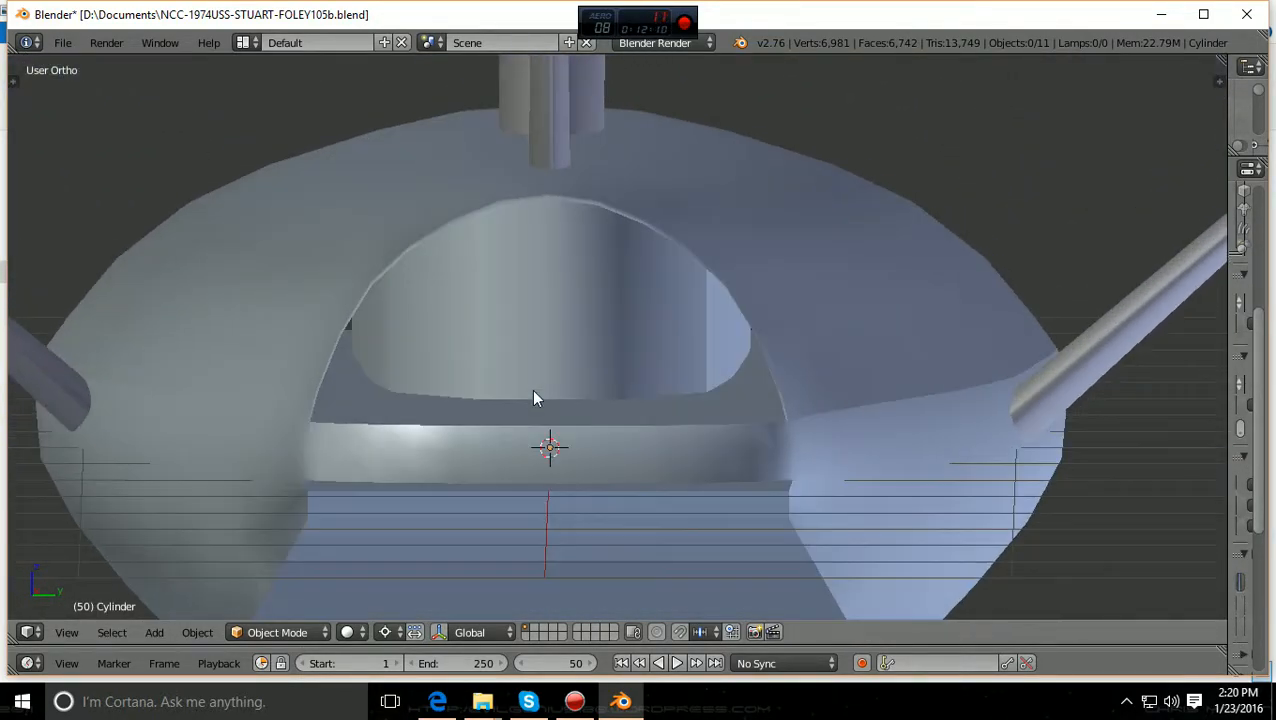
# Step: Inspect the hull interior through the aft opening in perspective view, and view the whole ship beside the reference images
pyautogui.press('KP_5')
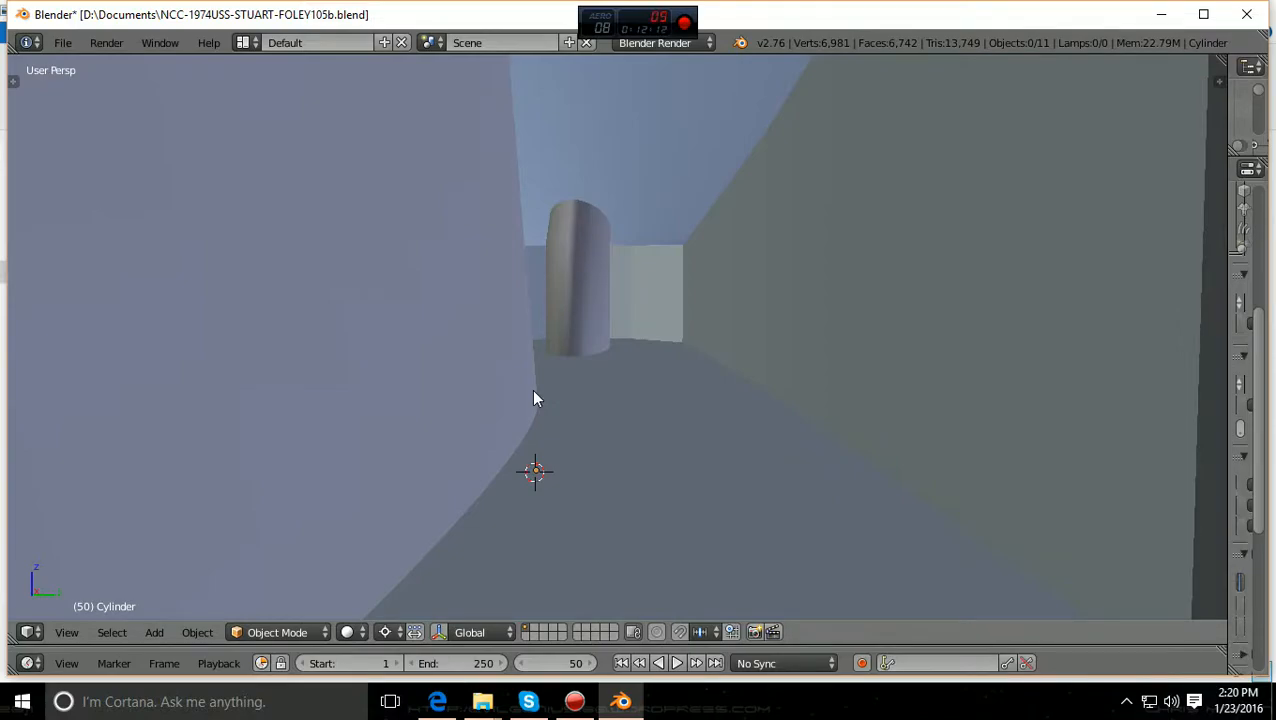
pyautogui.scroll(-6, 534, 396)
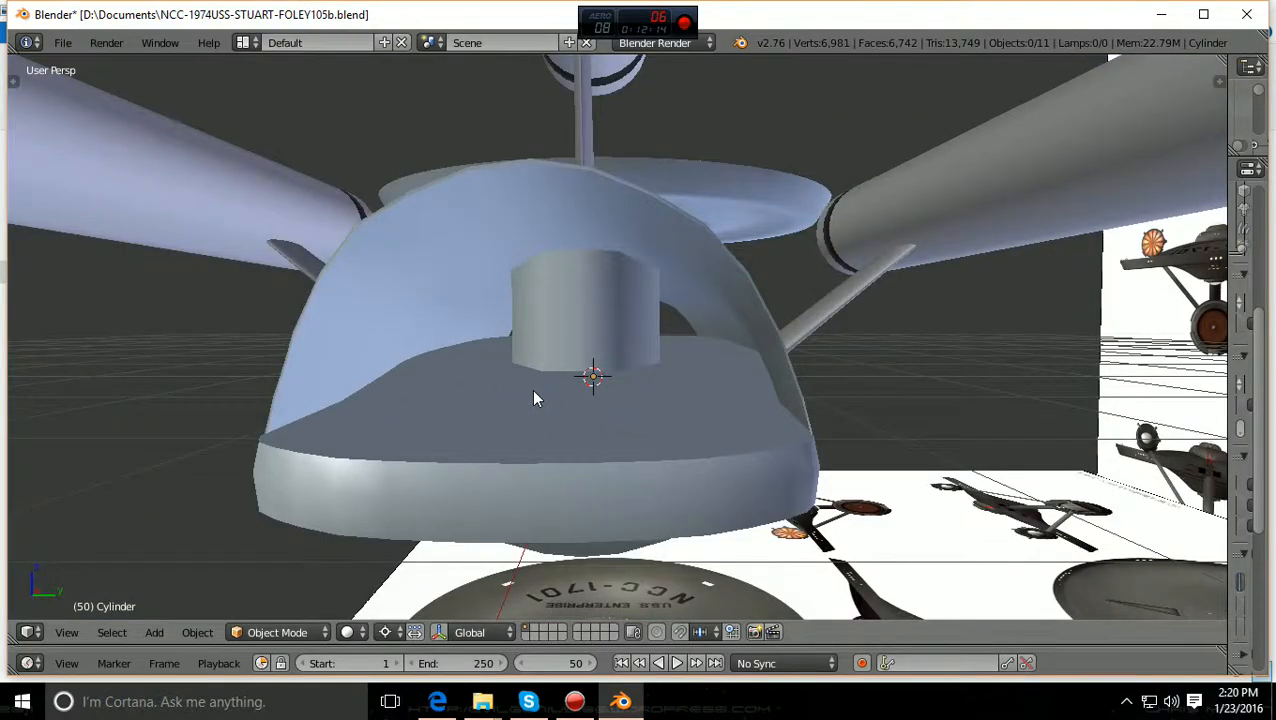
pyautogui.scroll(-5, 533, 397)
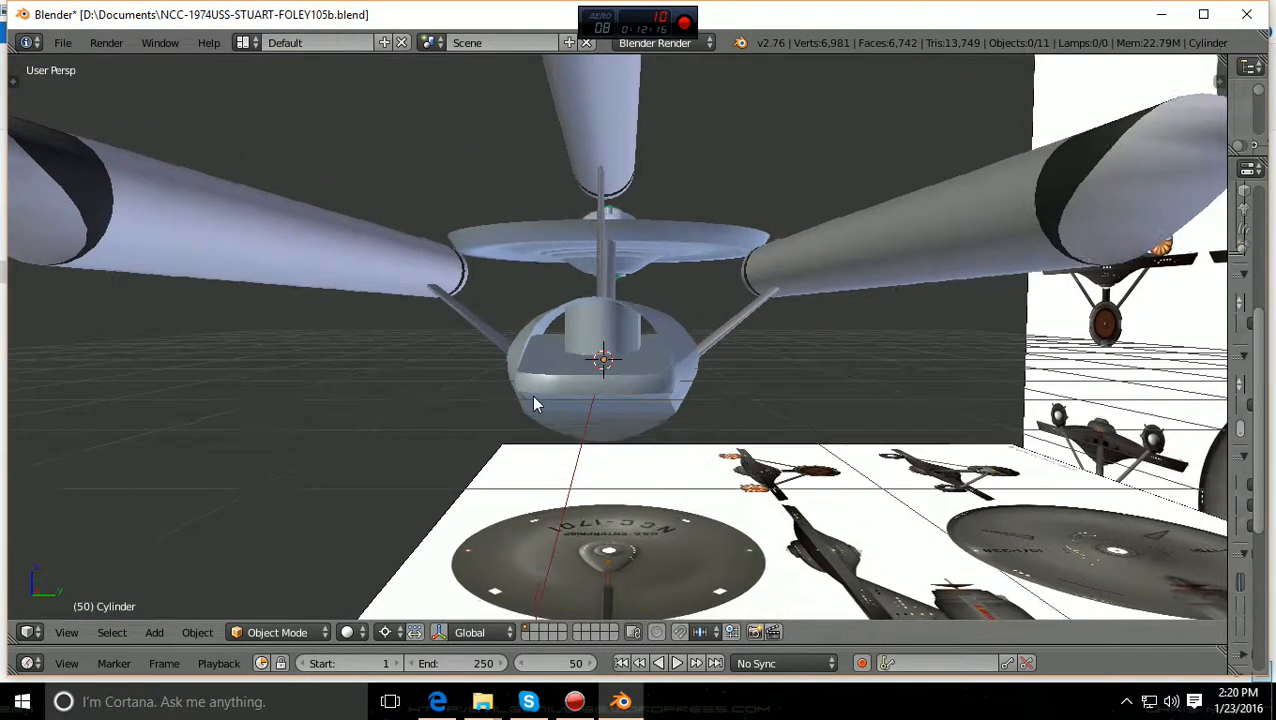
pyautogui.scroll(-2, 540, 405)
pyautogui.scroll(-4, 540, 405)
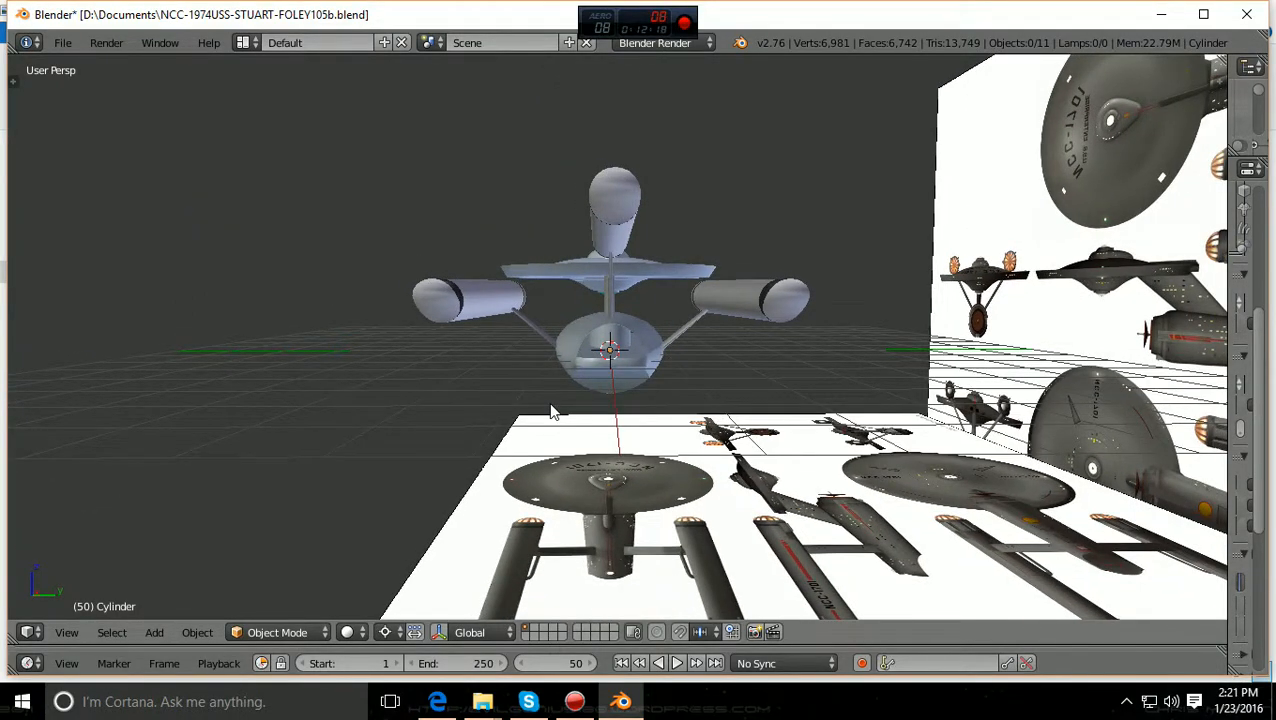
pyautogui.scroll(-8, 550, 410)
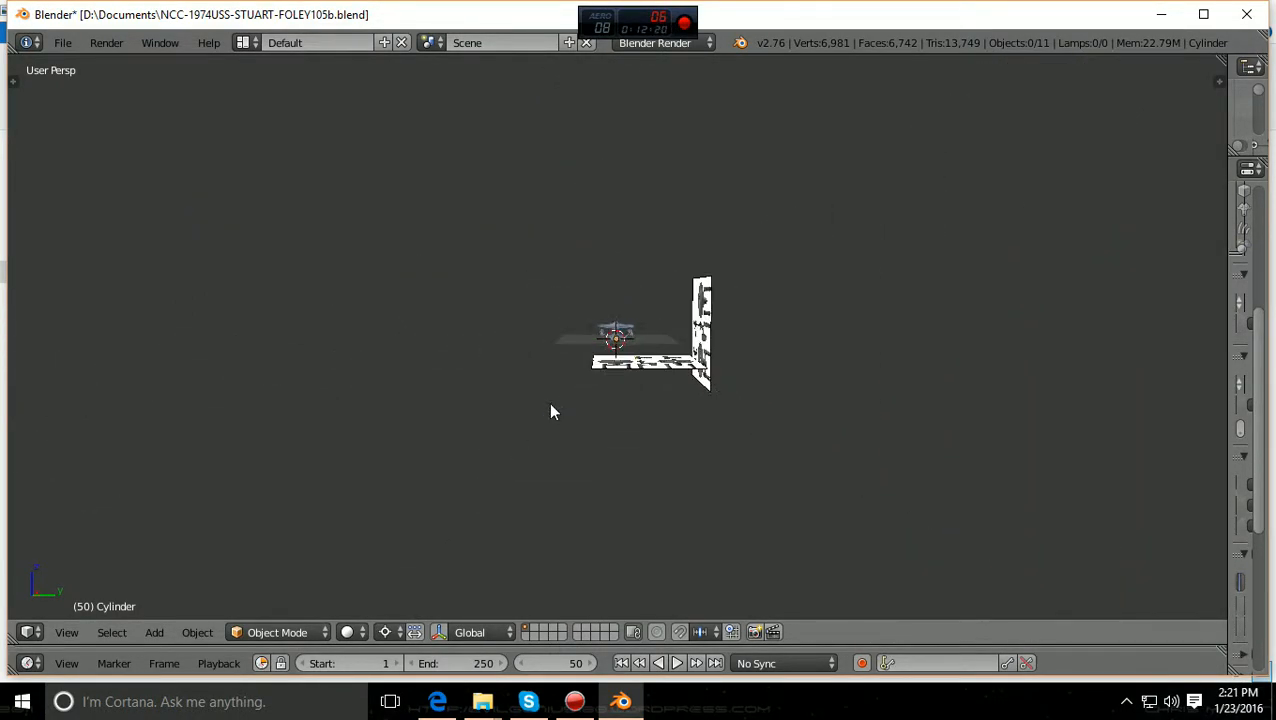
pyautogui.scroll(8, 737, 396)
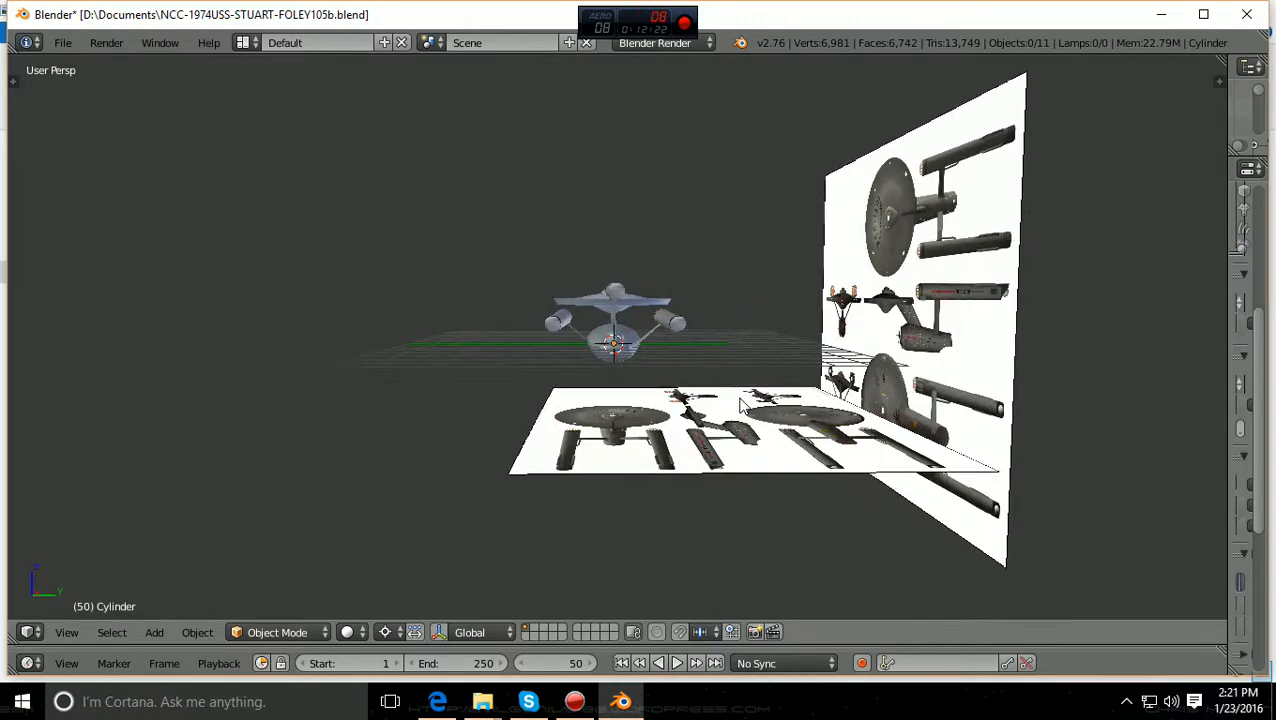
pyautogui.scroll(6, 740, 404)
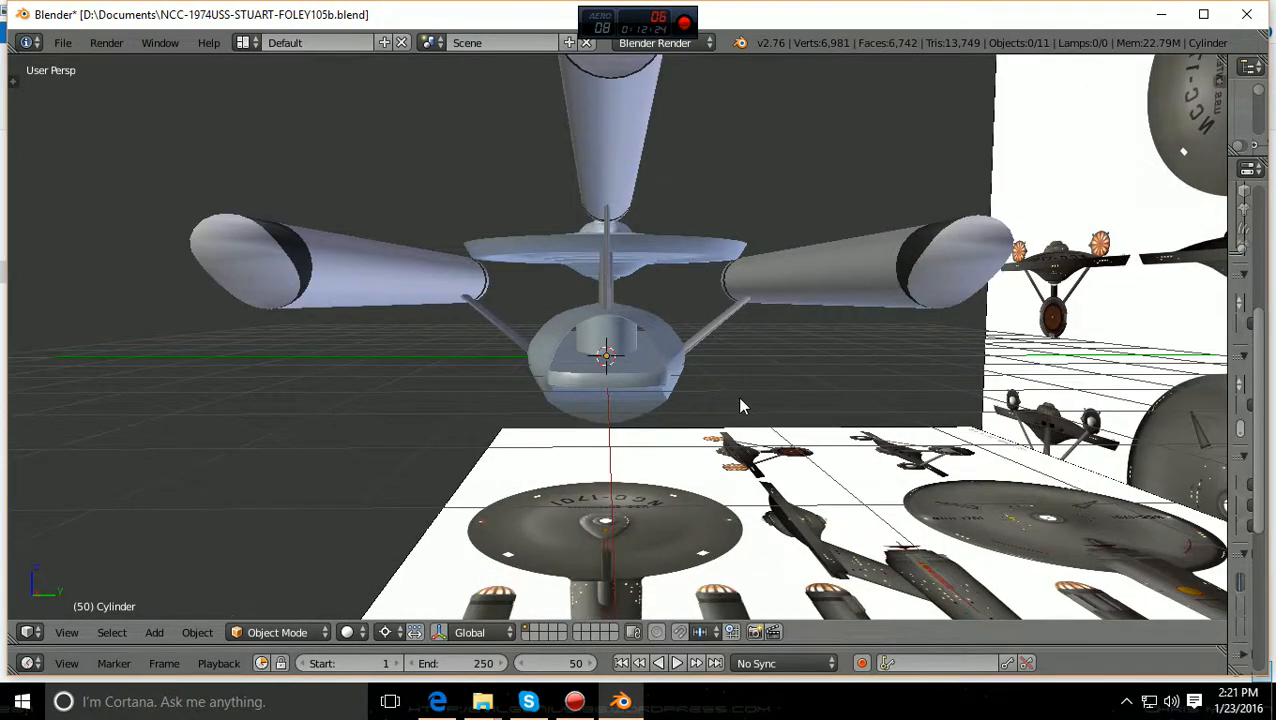
pyautogui.scroll(8, 740, 406)
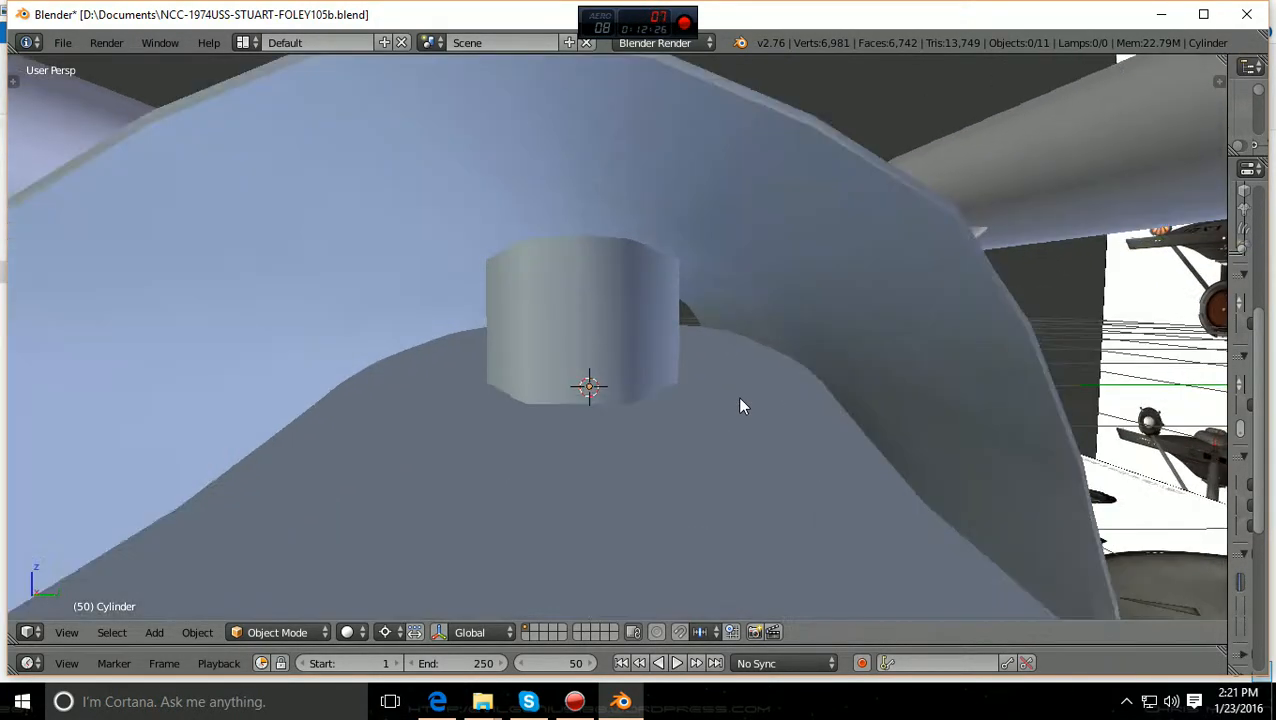
pyautogui.scroll(5, 740, 406)
pyautogui.moveTo(740, 398); pyautogui.dragTo(763, 400, button='middle')
pyautogui.scroll(-2, 762, 398)
pyautogui.scroll(-6, 760, 396)
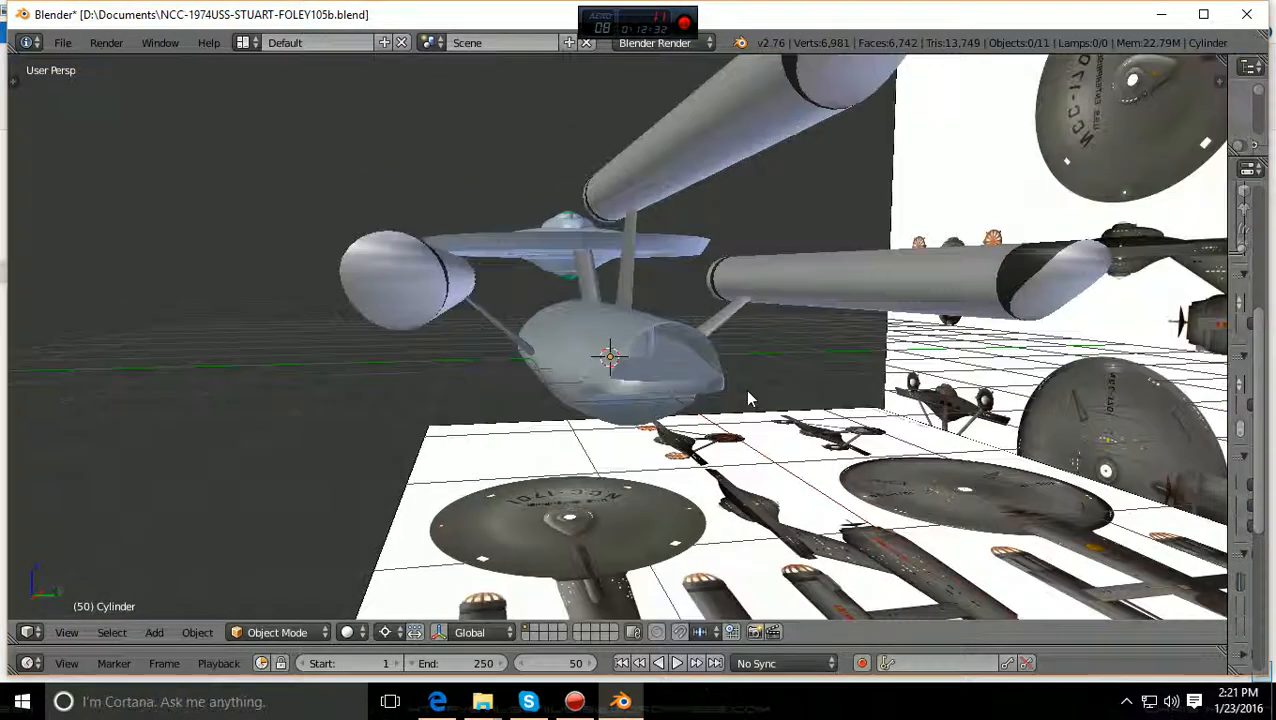
# Step: Compare the saucer, hull and nacelles with the reference image from the top in perspective and orthographic projection
pyautogui.press('KP_7')
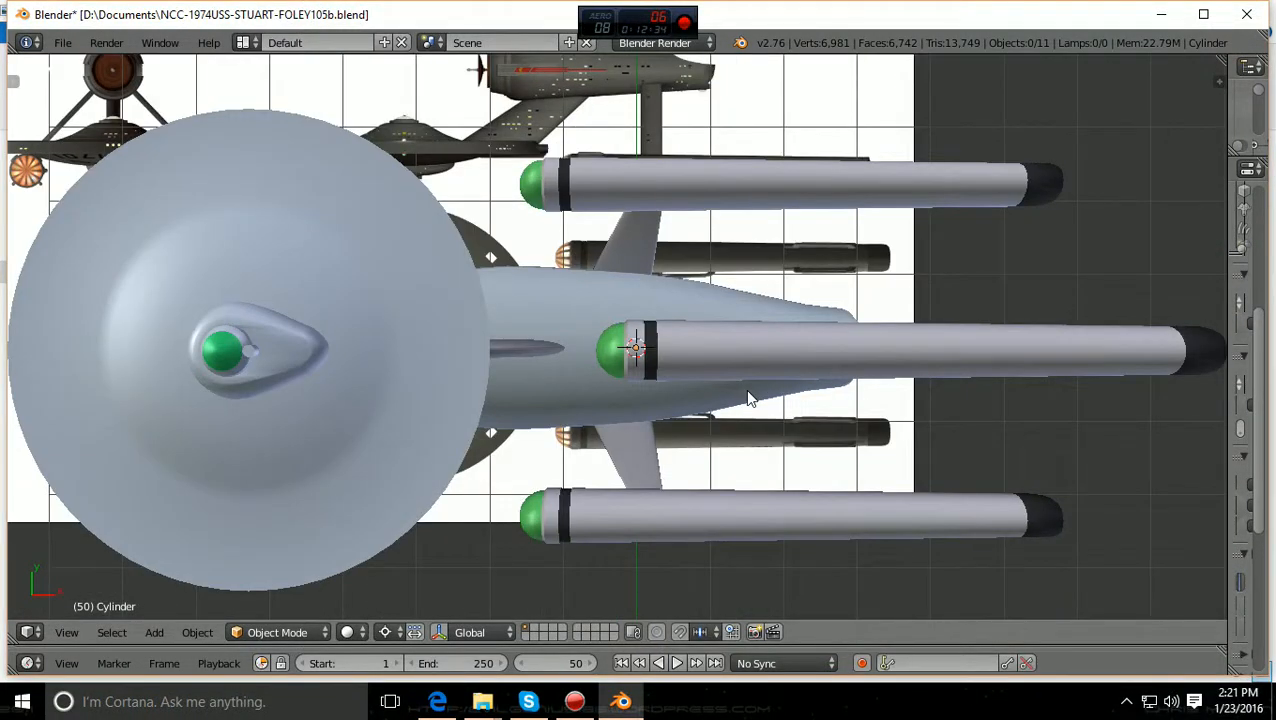
pyautogui.press('KP_5')
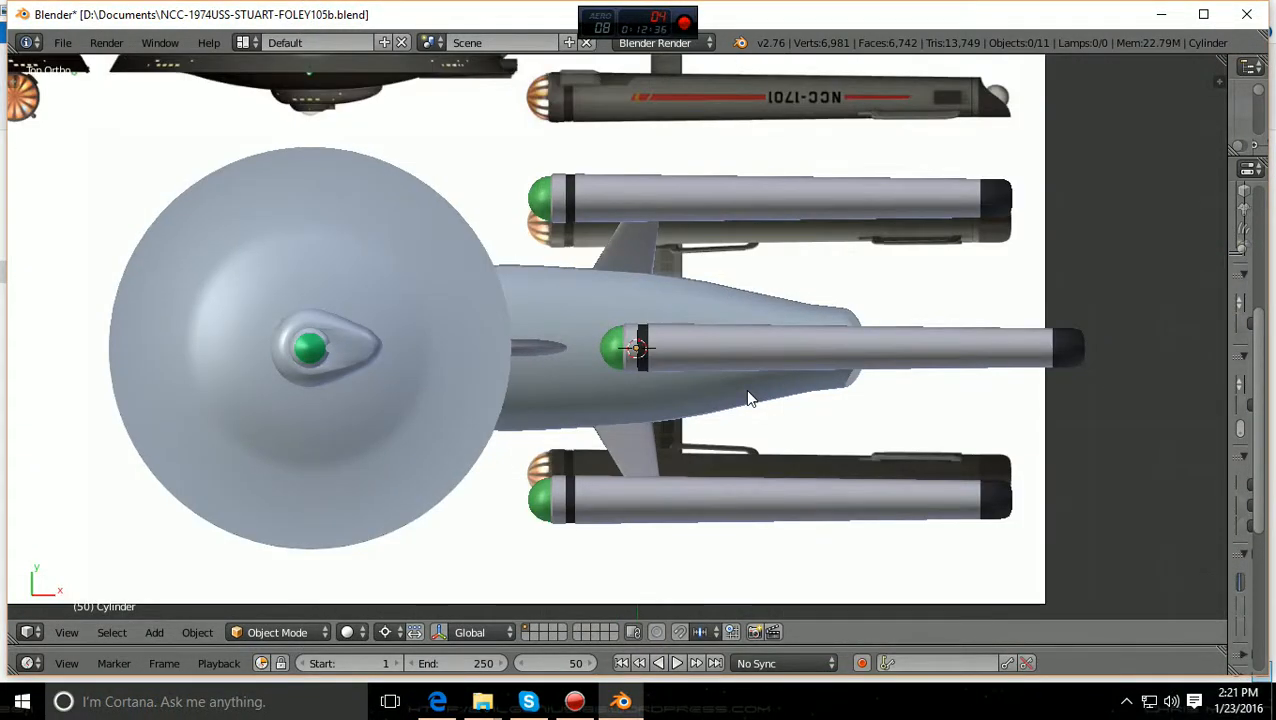
pyautogui.press('KP_5')
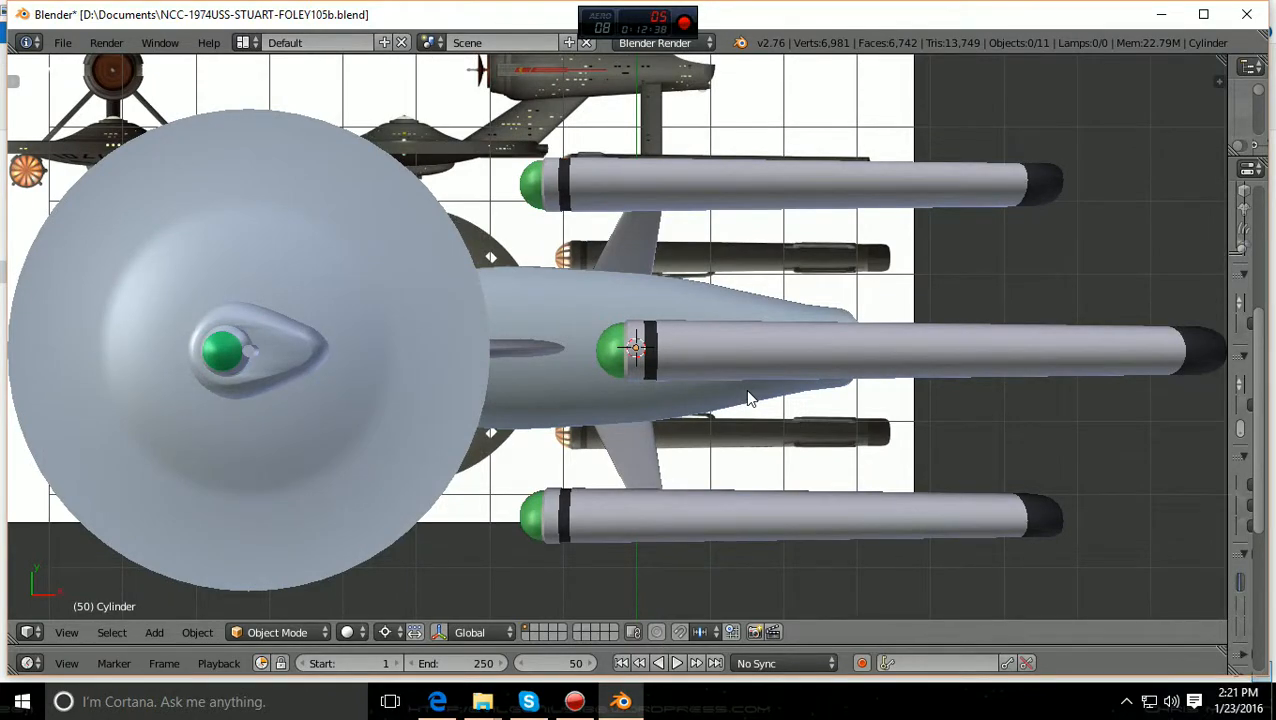
pyautogui.press('KP_5')
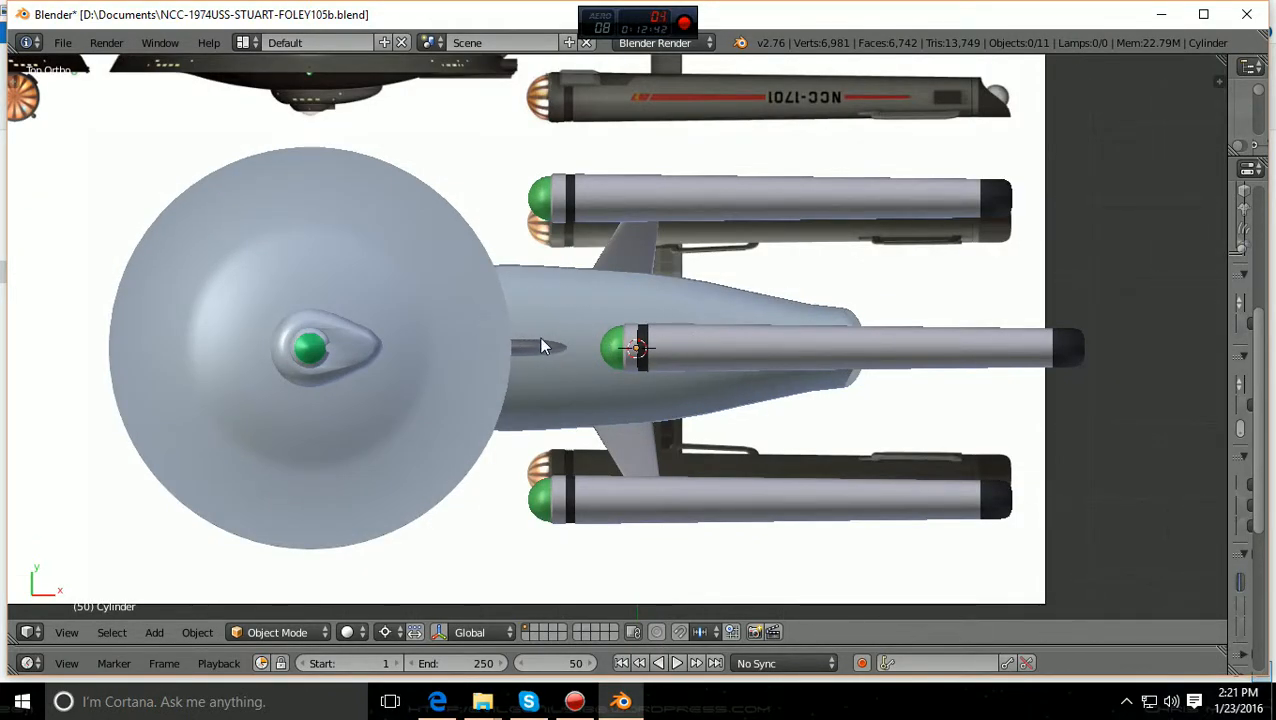
# Step: Study the aft hull opening in orthographic projection from above and behind, down to a level rear view
pyautogui.scroll(-2, 589, 322)
pyautogui.moveTo(591, 322); pyautogui.dragTo(390, 177, button='middle')
pyautogui.scroll(5, 413, 191)
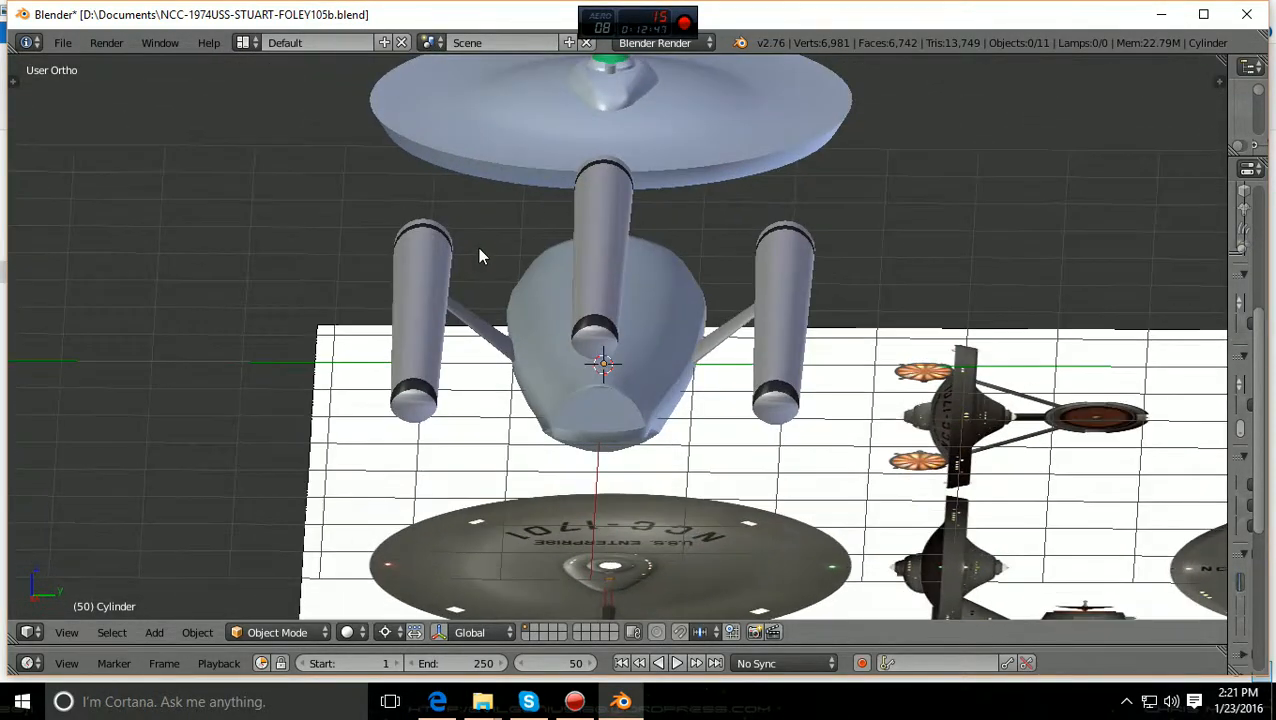
pyautogui.scroll(2, 478, 250)
pyautogui.moveTo(478, 250)
pyautogui.mouseDown(button='middle')
pyautogui.moveTo(486, 232)
pyautogui.moveTo(478, 245)
pyautogui.moveTo(497, 244)
pyautogui.moveTo(478, 234)
pyautogui.mouseUp(button='middle')
pyautogui.scroll(2, 492, 244)
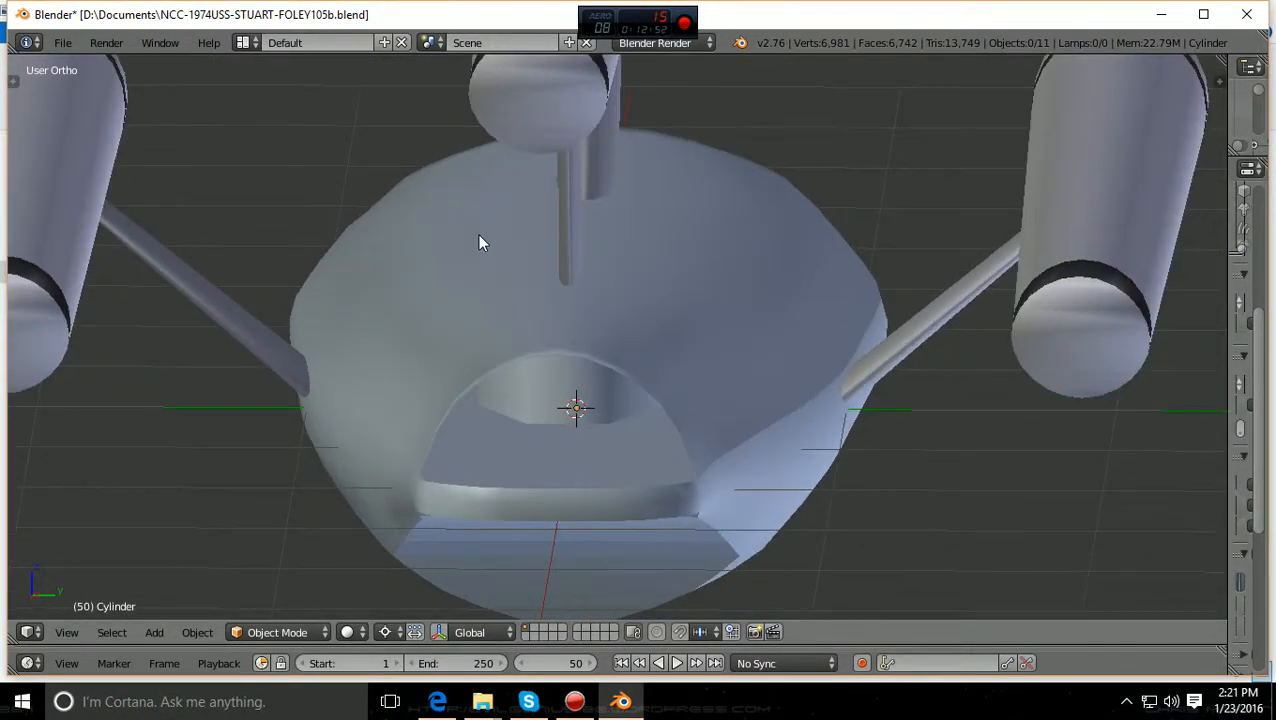
pyautogui.scroll(2, 478, 234)
pyautogui.scroll(-2, 480, 243)
pyautogui.scroll(-2, 480, 243)
pyautogui.moveTo(480, 243); pyautogui.dragTo(478, 236, button='middle')
pyautogui.scroll(2, 478, 238)
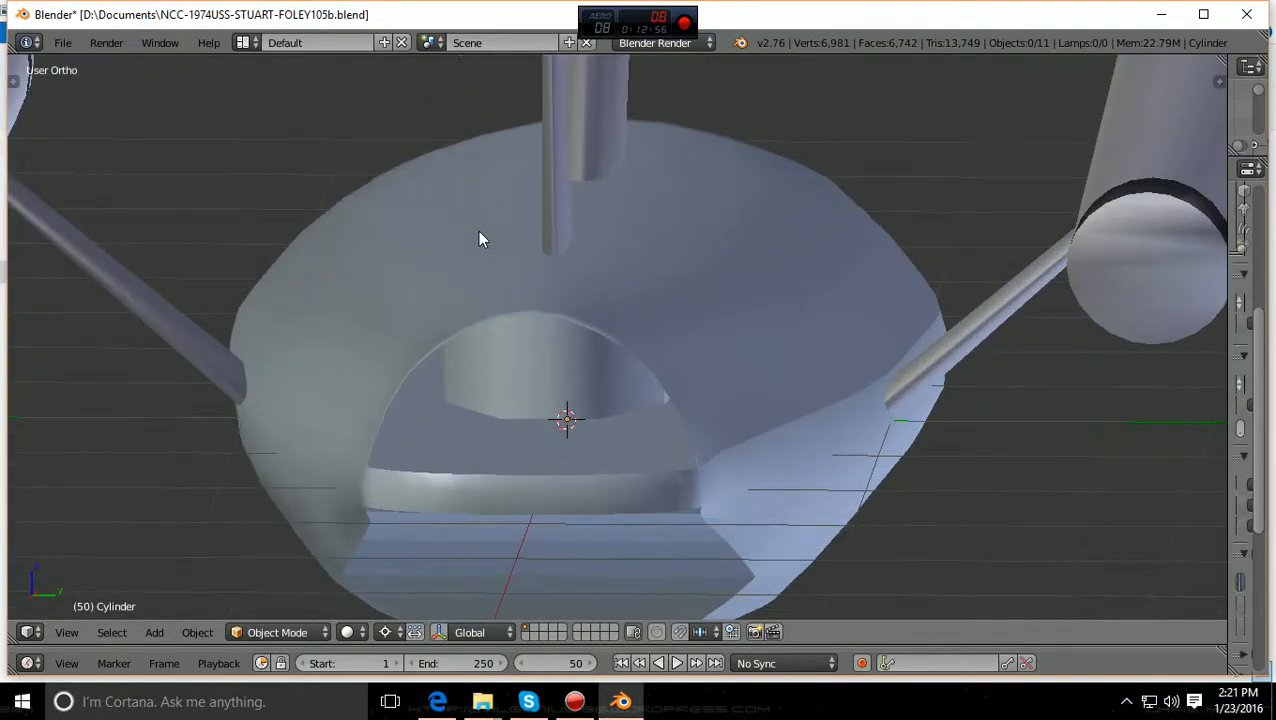
pyautogui.scroll(-2, 480, 239)
pyautogui.moveTo(481, 239)
pyautogui.mouseDown(button='middle')
pyautogui.moveTo(470, 245)
pyautogui.moveTo(486, 246)
pyautogui.mouseUp(button='middle')
pyautogui.scroll(1, 486, 246)
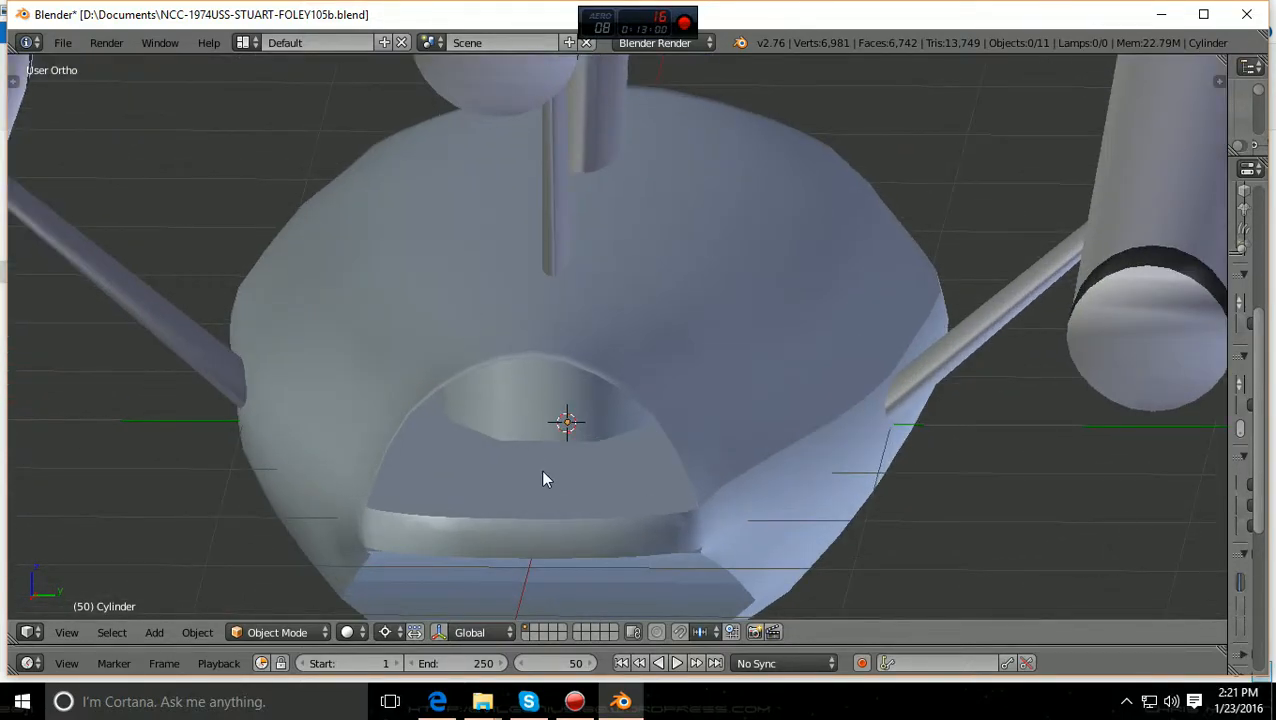
pyautogui.moveTo(536, 494)
pyautogui.mouseDown(button='middle')
pyautogui.moveTo(518, 476)
pyautogui.moveTo(545, 474)
pyautogui.mouseUp(button='middle')
pyautogui.scroll(2, 555, 440)
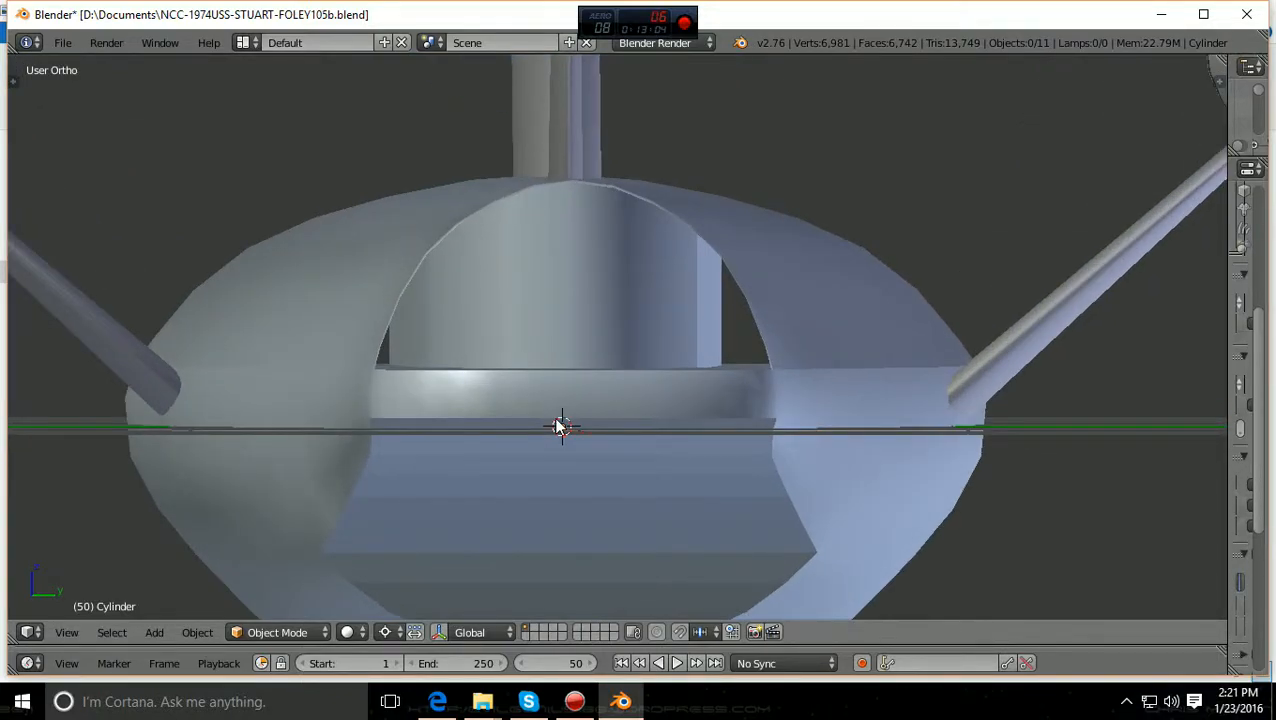
# Step: Inspect the aft opening's curved rim and inner deck from oblique angles along the hull's side
pyautogui.moveTo(558, 421); pyautogui.dragTo(584, 433, button='middle')
pyautogui.scroll(-2, 741, 322)
pyautogui.moveTo(741, 322); pyautogui.dragTo(878, 335, button='middle')
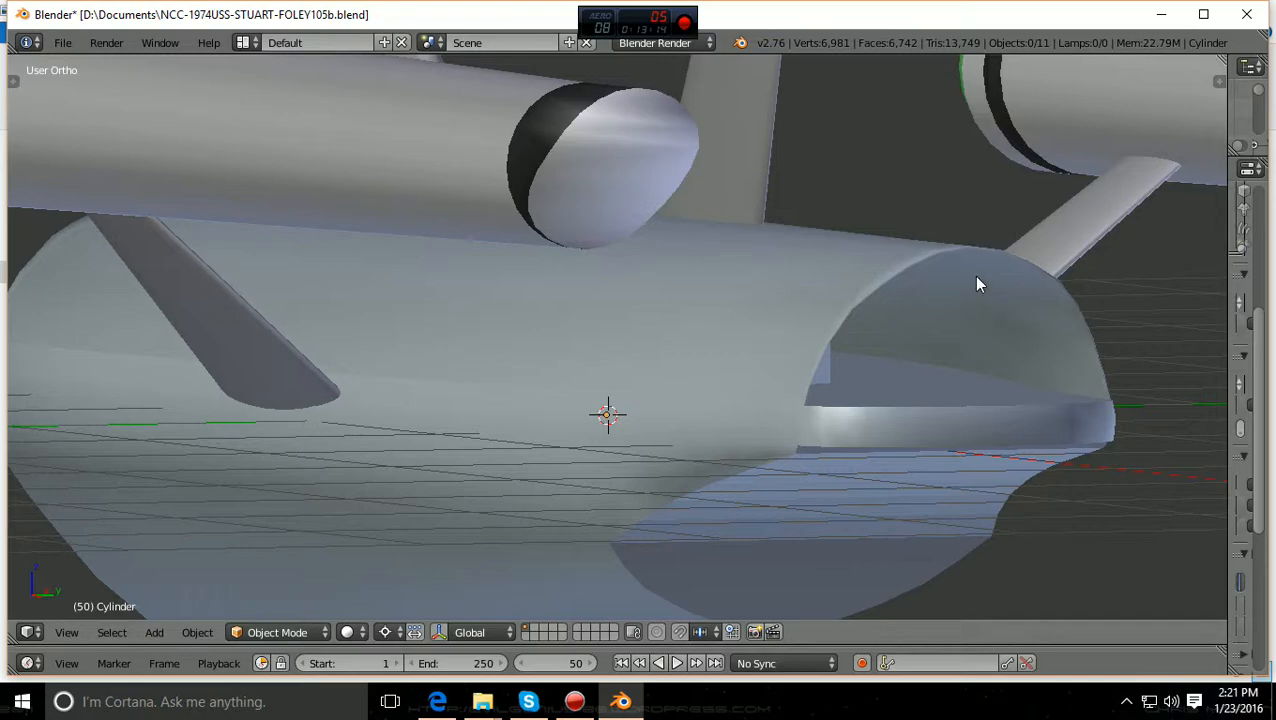
pyautogui.moveTo(963, 276); pyautogui.dragTo(920, 265, button='middle')
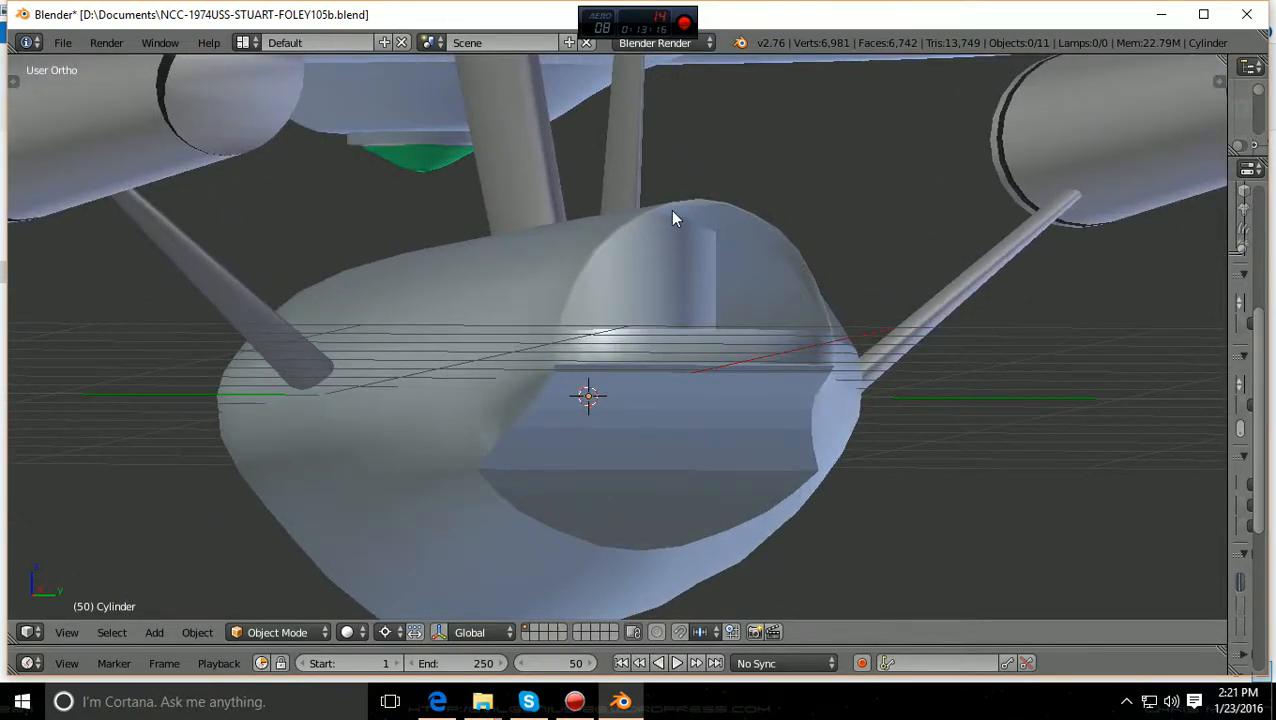
pyautogui.scroll(-3, 670, 212)
pyautogui.moveTo(672, 222); pyautogui.dragTo(740, 362, button='middle')
pyautogui.scroll(2, 675, 335)
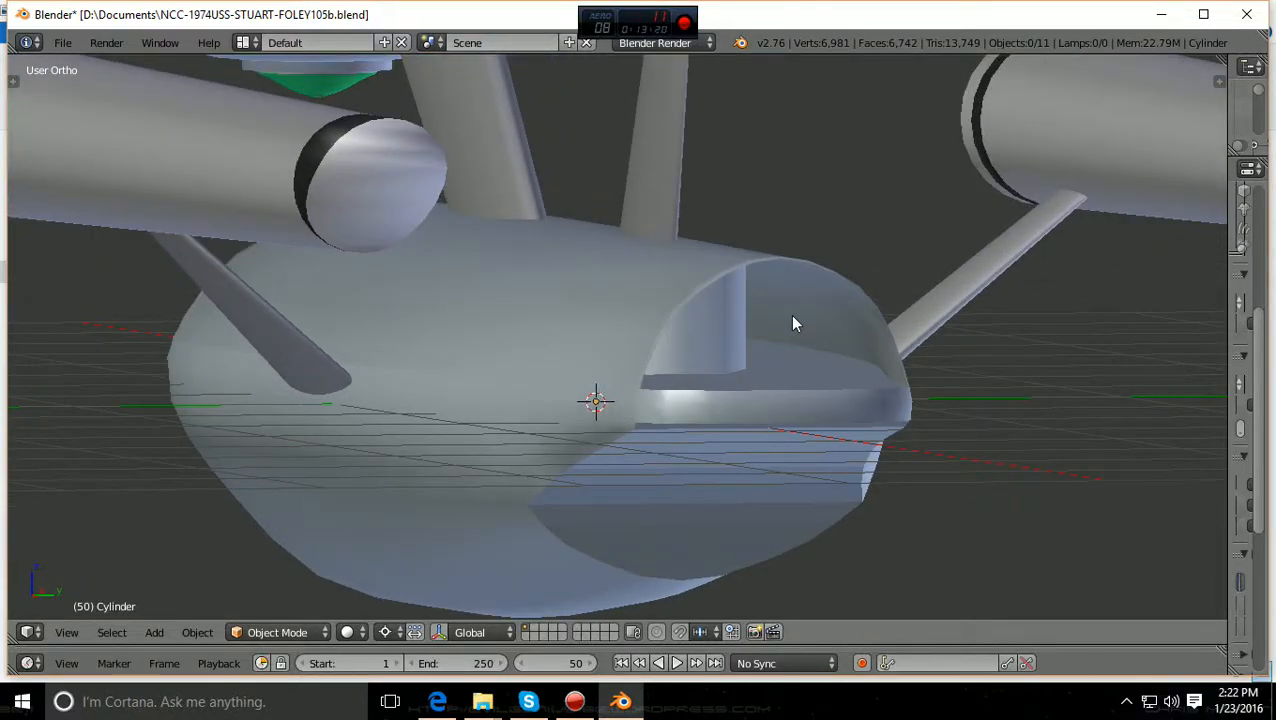
pyautogui.scroll(-1, 788, 327)
pyautogui.moveTo(788, 327); pyautogui.dragTo(703, 353, button='middle')
# Step: Look closely at the gaps between the inner cylinder and the aft opening's rim
pyautogui.scroll(1, 776, 330)
pyautogui.scroll(-2, 773, 329)
pyautogui.scroll(3, 703, 353)
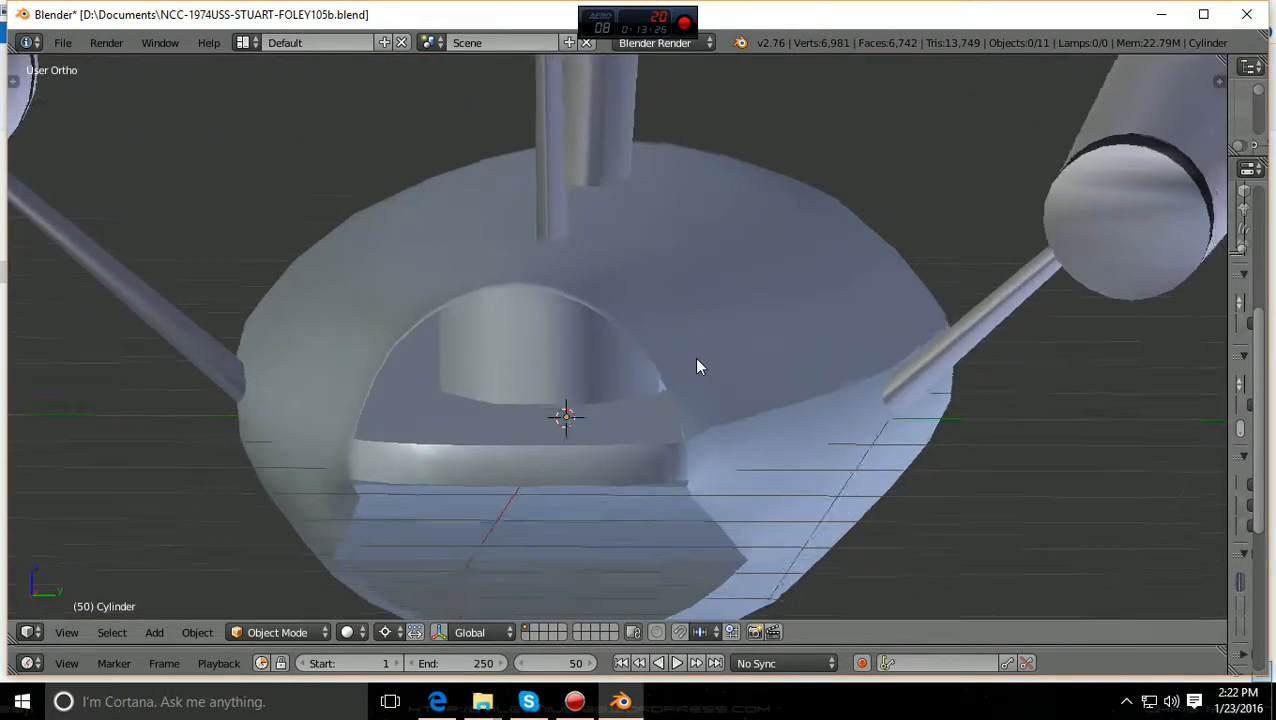
pyautogui.scroll(4, 697, 362)
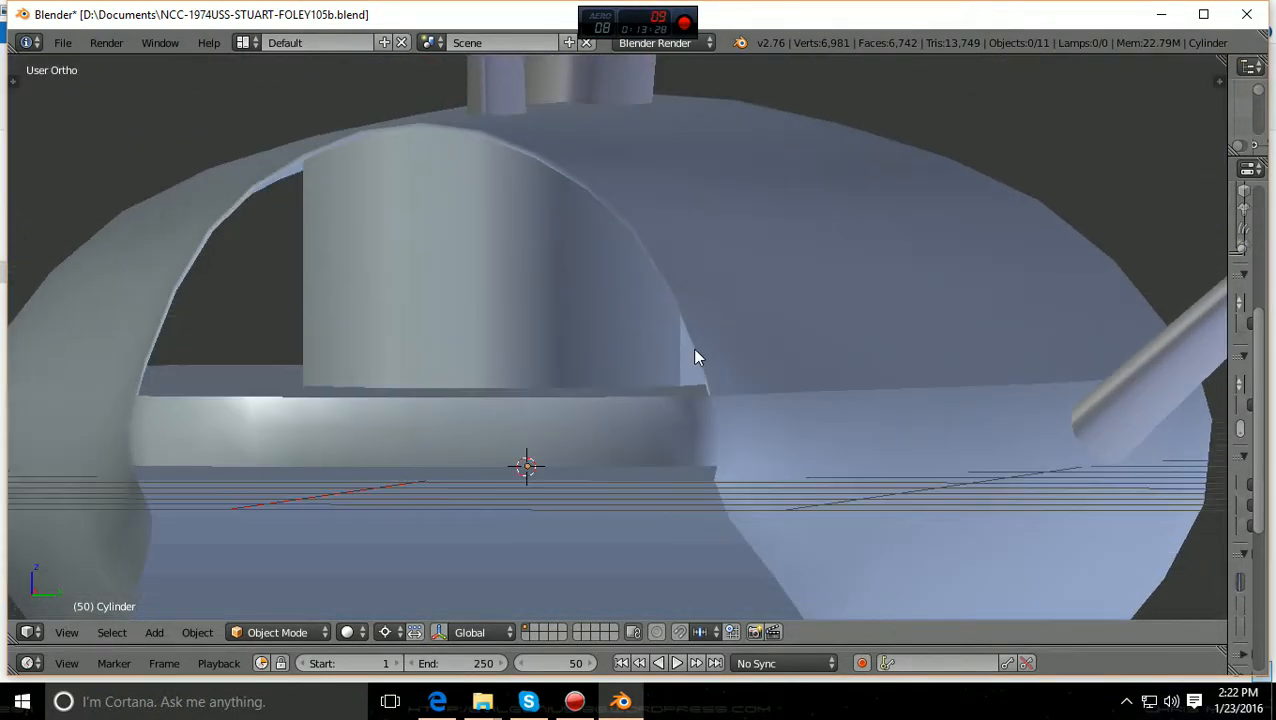
pyautogui.moveTo(695, 349); pyautogui.dragTo(693, 351, button='middle')
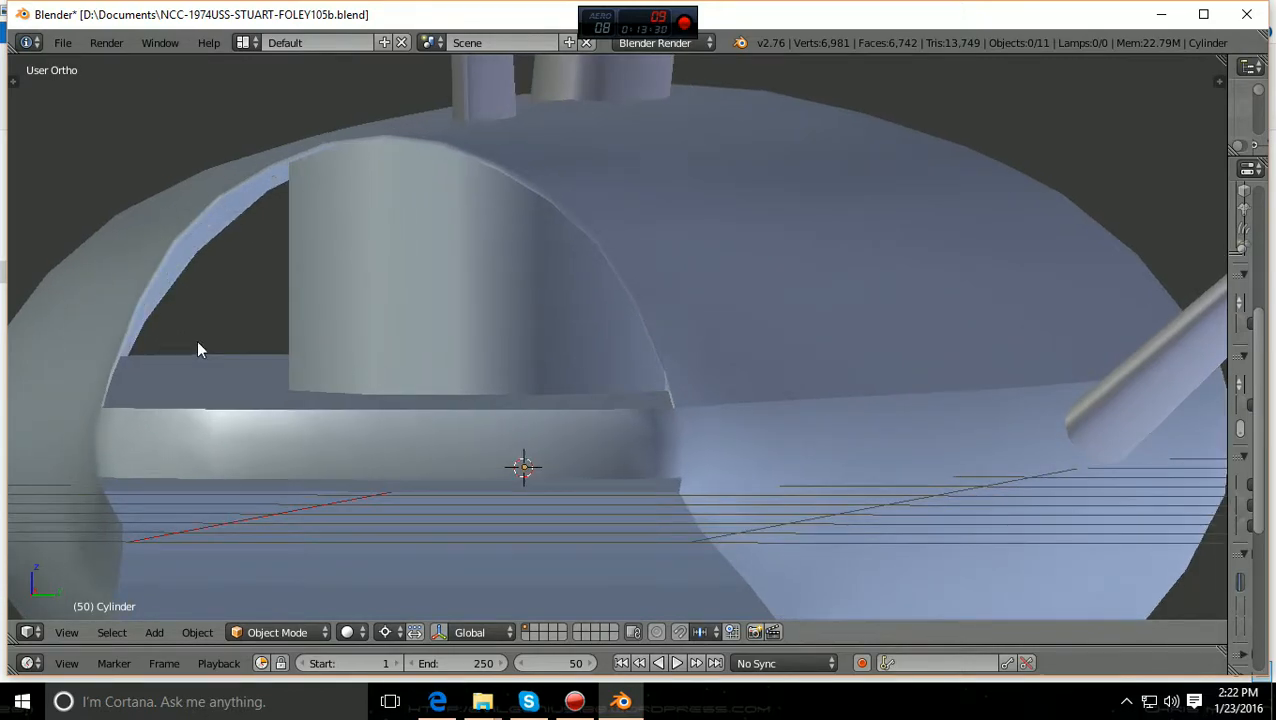
pyautogui.scroll(-2, 196, 342)
pyautogui.moveTo(194, 344); pyautogui.dragTo(330, 330, button='middle')
pyautogui.scroll(-1, 330, 333)
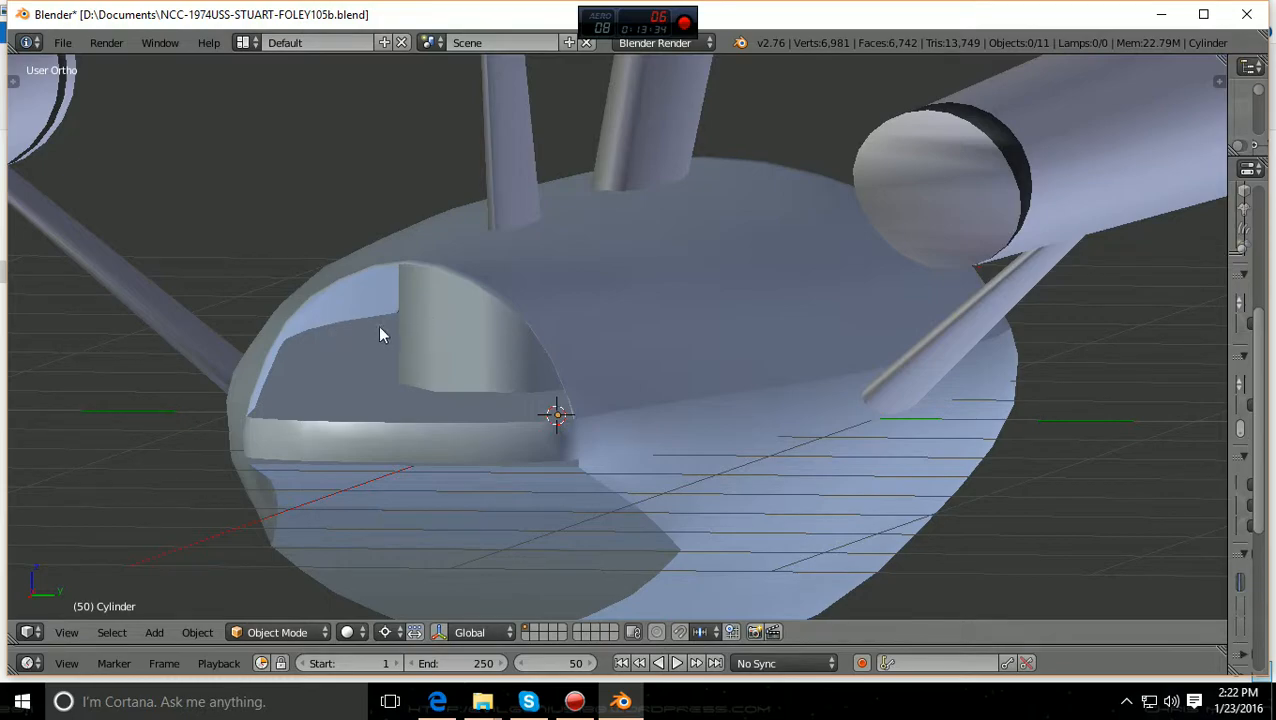
# Step: Review the aft opening between the nacelle pylons once more, and view the hull's side with an outboard nacelle from above
pyautogui.scroll(1, 371, 327)
pyautogui.scroll(-3, 371, 331)
pyautogui.moveTo(374, 334); pyautogui.dragTo(599, 408, button='middle')
pyautogui.scroll(1, 599, 408)
pyautogui.scroll(-1, 588, 398)
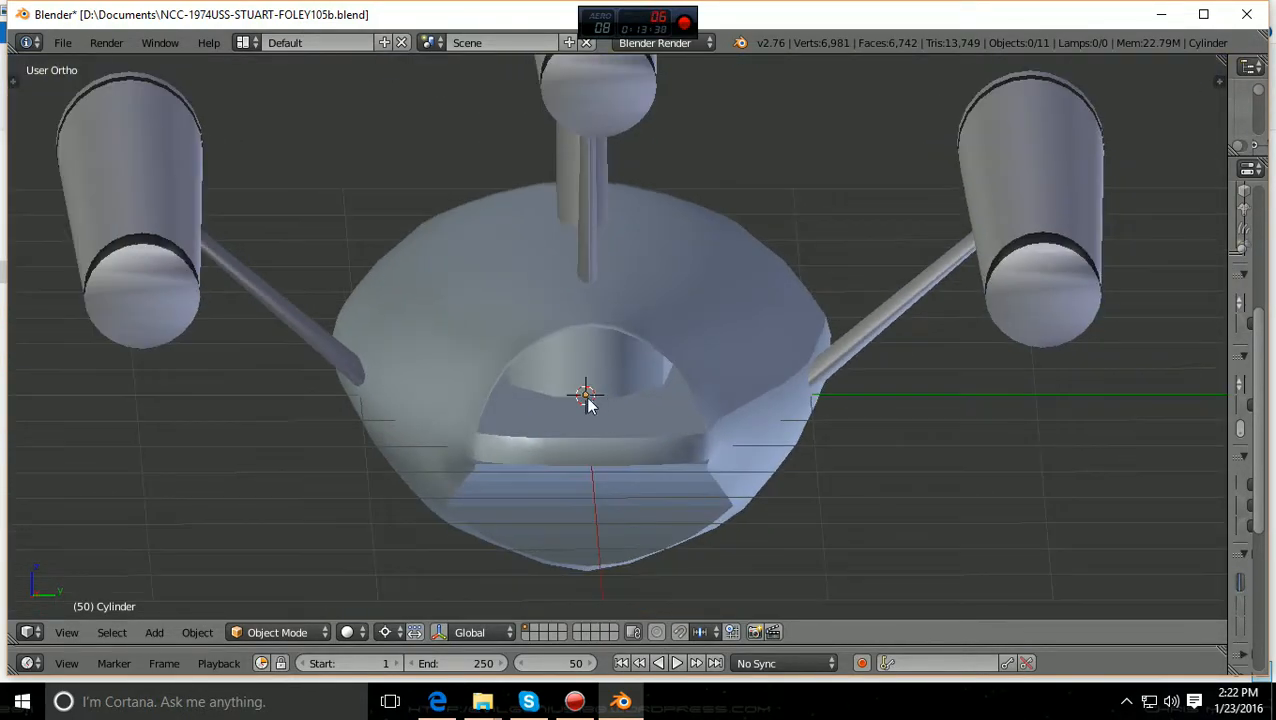
pyautogui.scroll(4, 588, 400)
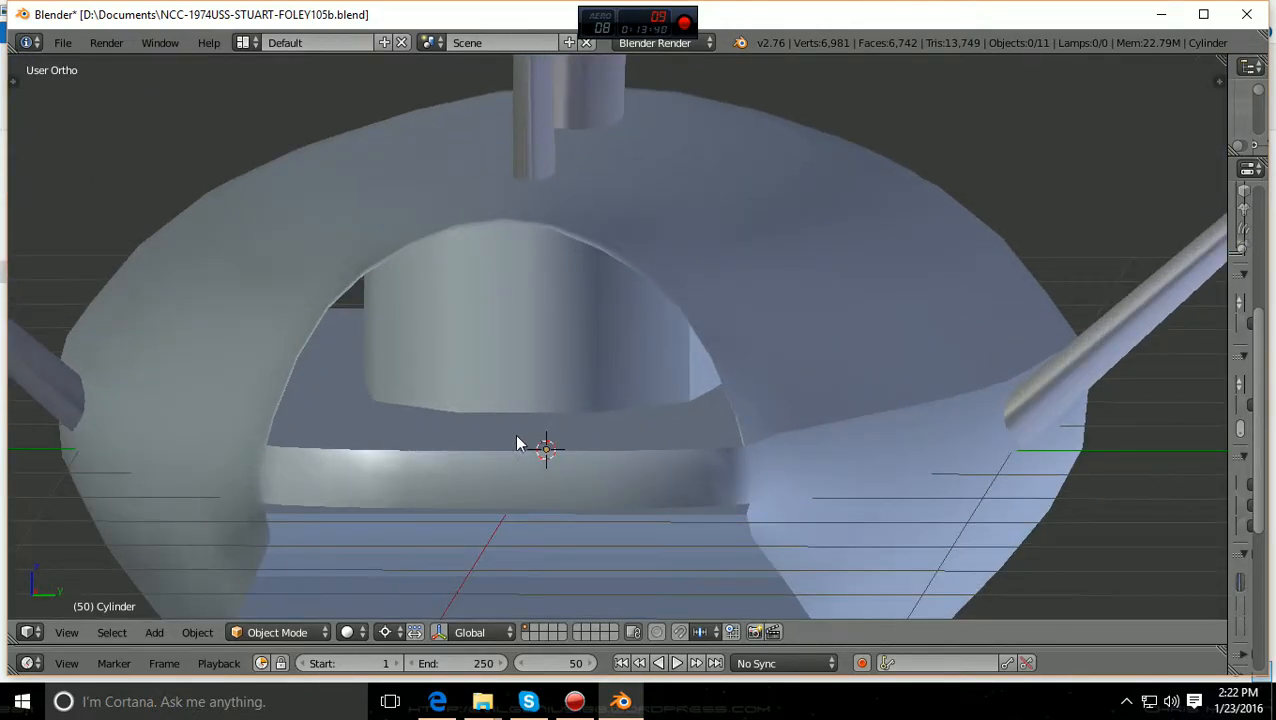
pyautogui.moveTo(484, 424); pyautogui.dragTo(648, 486, button='middle')
pyautogui.scroll(-5, 666, 463)
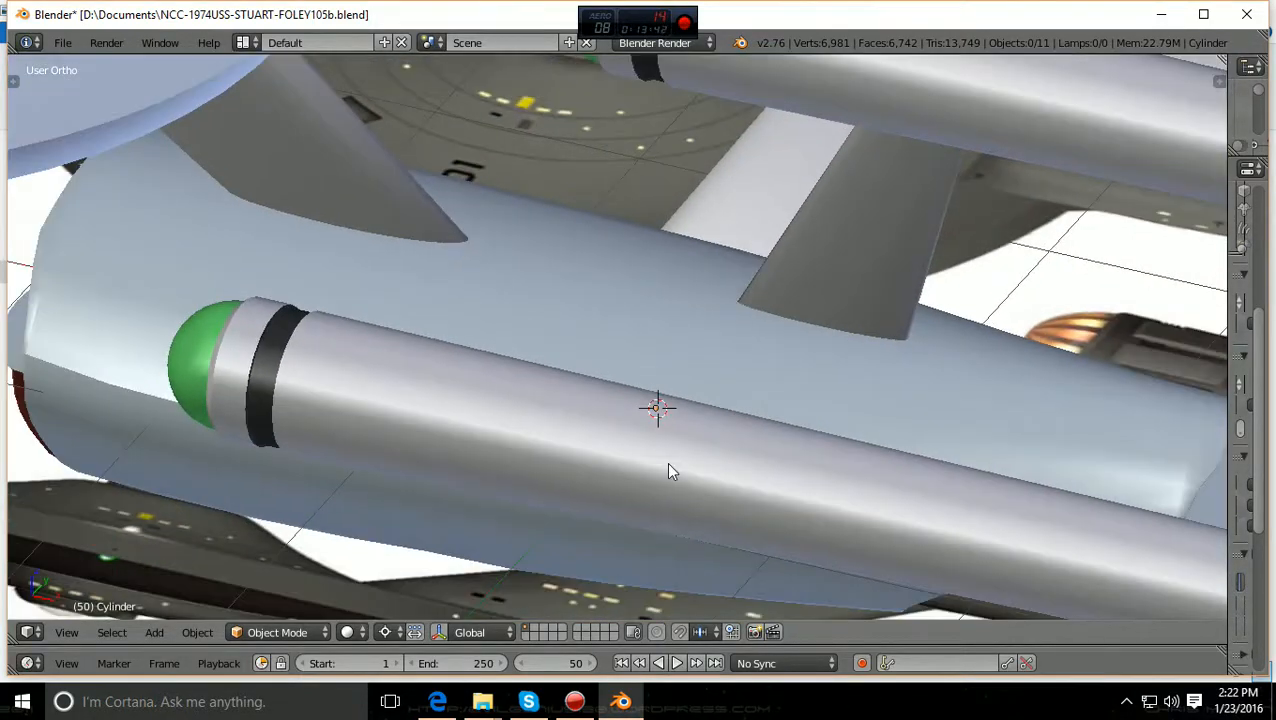
# Step: Examine the secondary hull's forward opening at close range, including the faceted inner block and the gaps on both sides of it
pyautogui.moveTo(738, 460); pyautogui.dragTo(900, 470, button='middle')
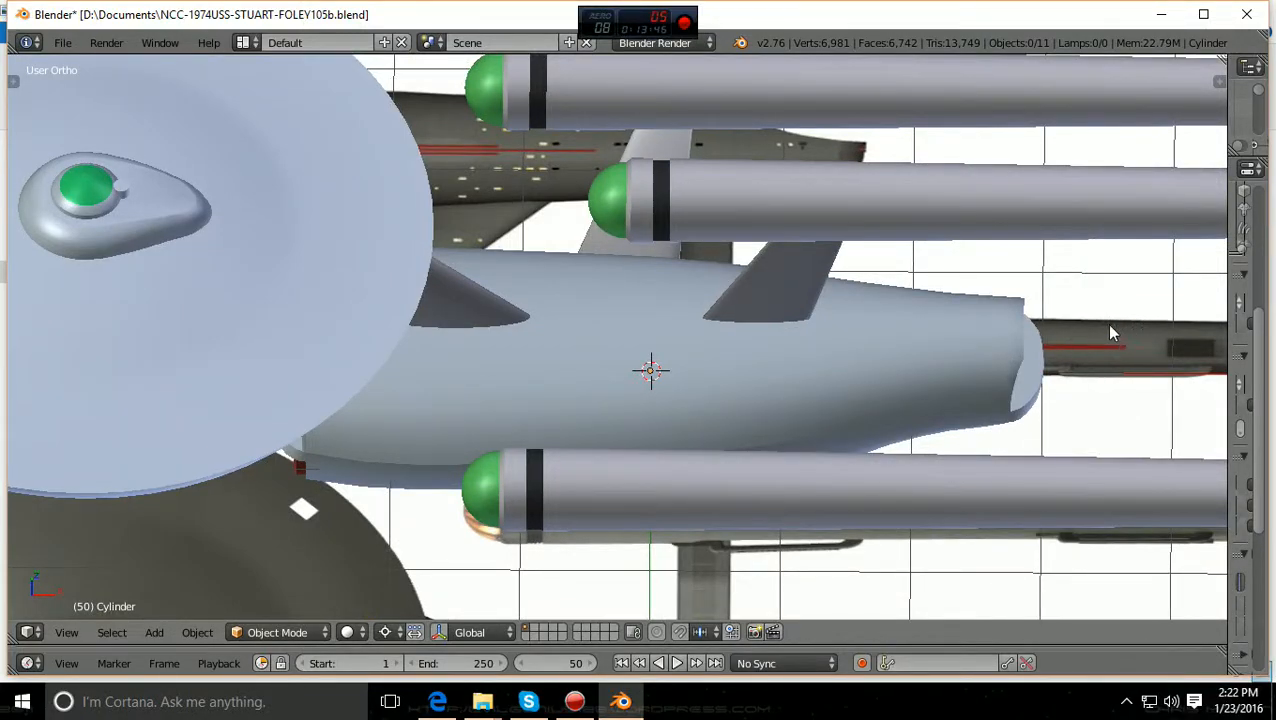
pyautogui.moveTo(849, 370); pyautogui.dragTo(846, 298, button='middle')
pyautogui.scroll(2, 626, 391)
pyautogui.moveTo(626, 391); pyautogui.dragTo(725, 379, button='middle')
pyautogui.scroll(4, 726, 379)
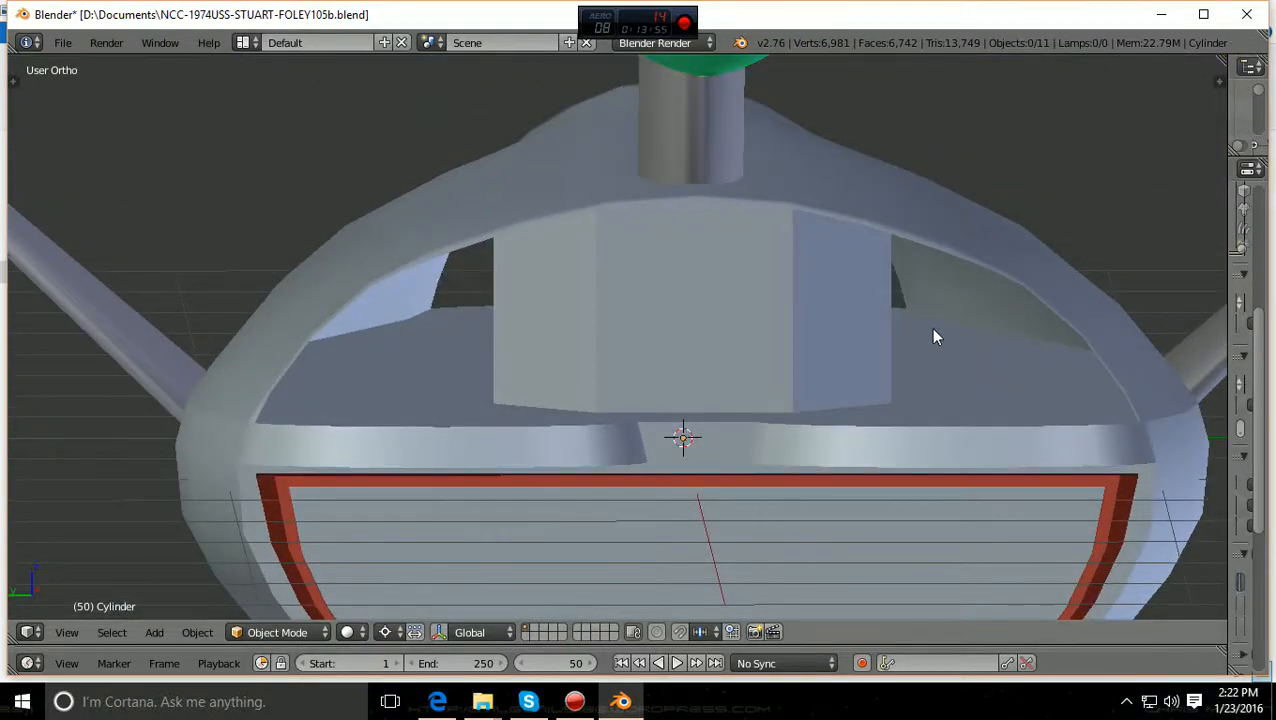
pyautogui.moveTo(933, 337); pyautogui.dragTo(885, 344, button='middle')
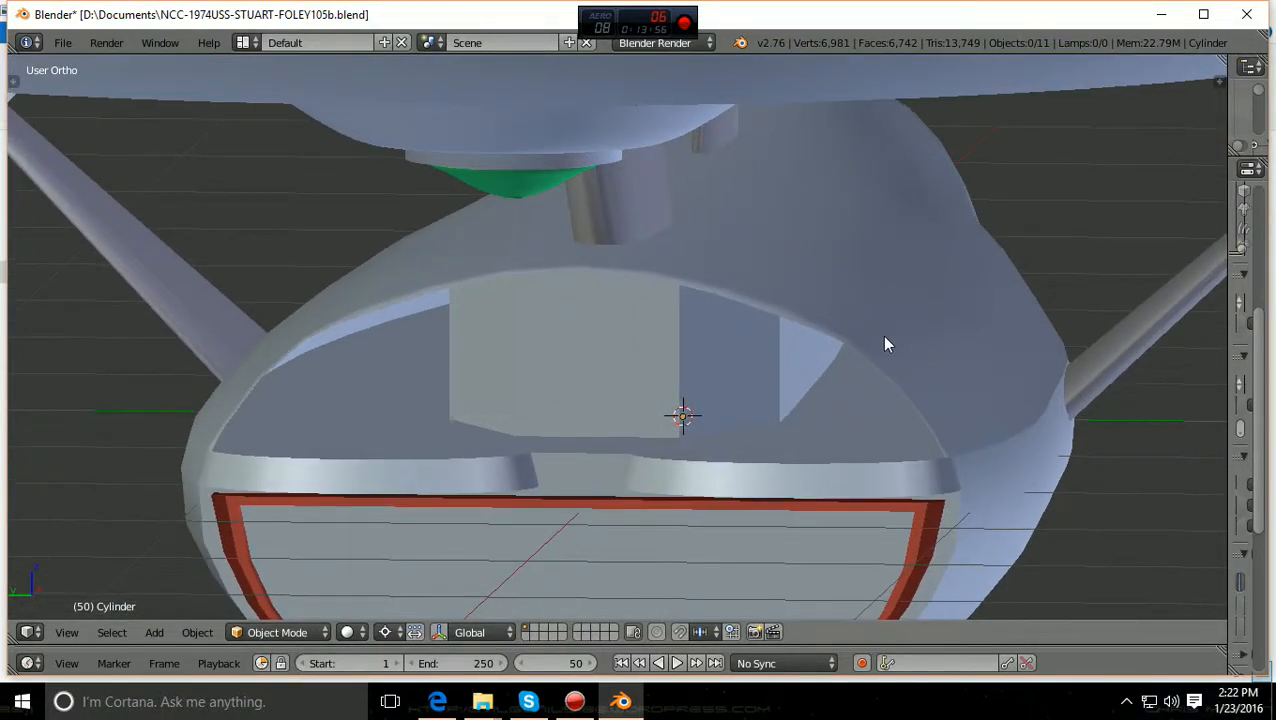
pyautogui.scroll(-2, 708, 345)
pyautogui.scroll(1, 708, 347)
pyautogui.moveTo(708, 349); pyautogui.dragTo(720, 336, button='middle')
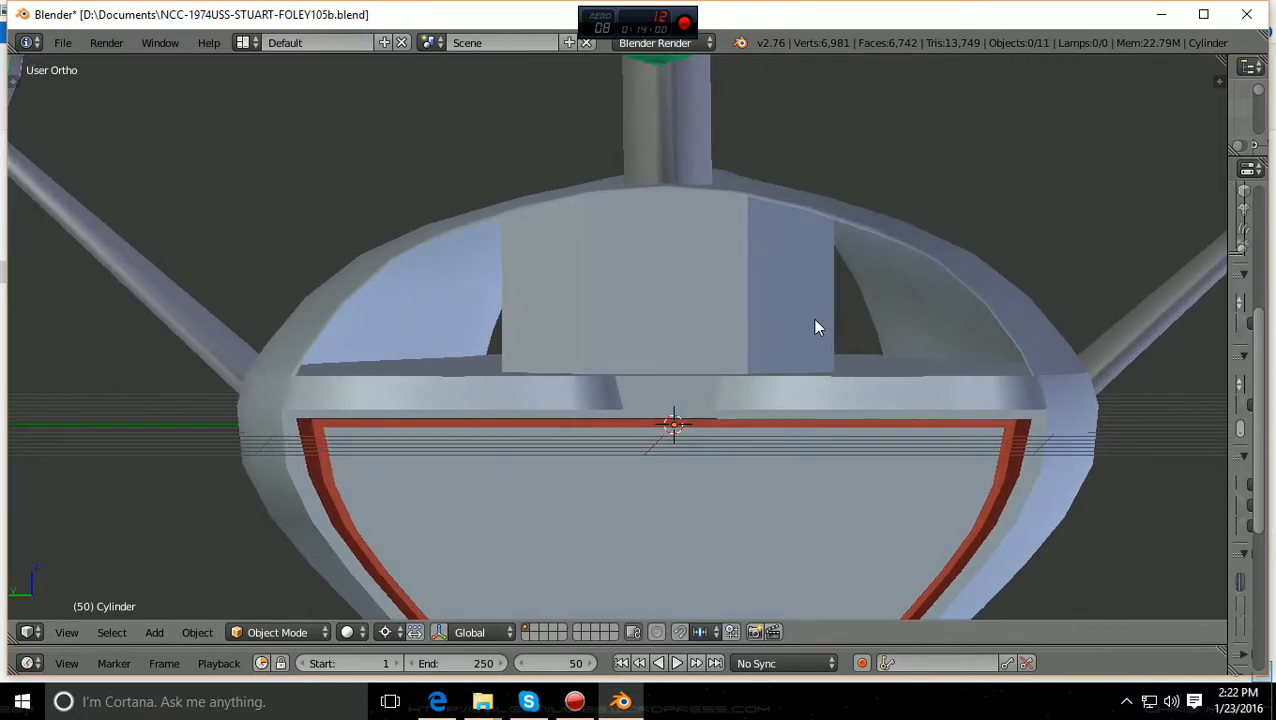
pyautogui.scroll(-1, 662, 327)
pyautogui.moveTo(680, 328); pyautogui.dragTo(656, 334, button='middle')
pyautogui.moveTo(756, 331); pyautogui.dragTo(768, 336, button='middle')
pyautogui.scroll(3, 766, 333)
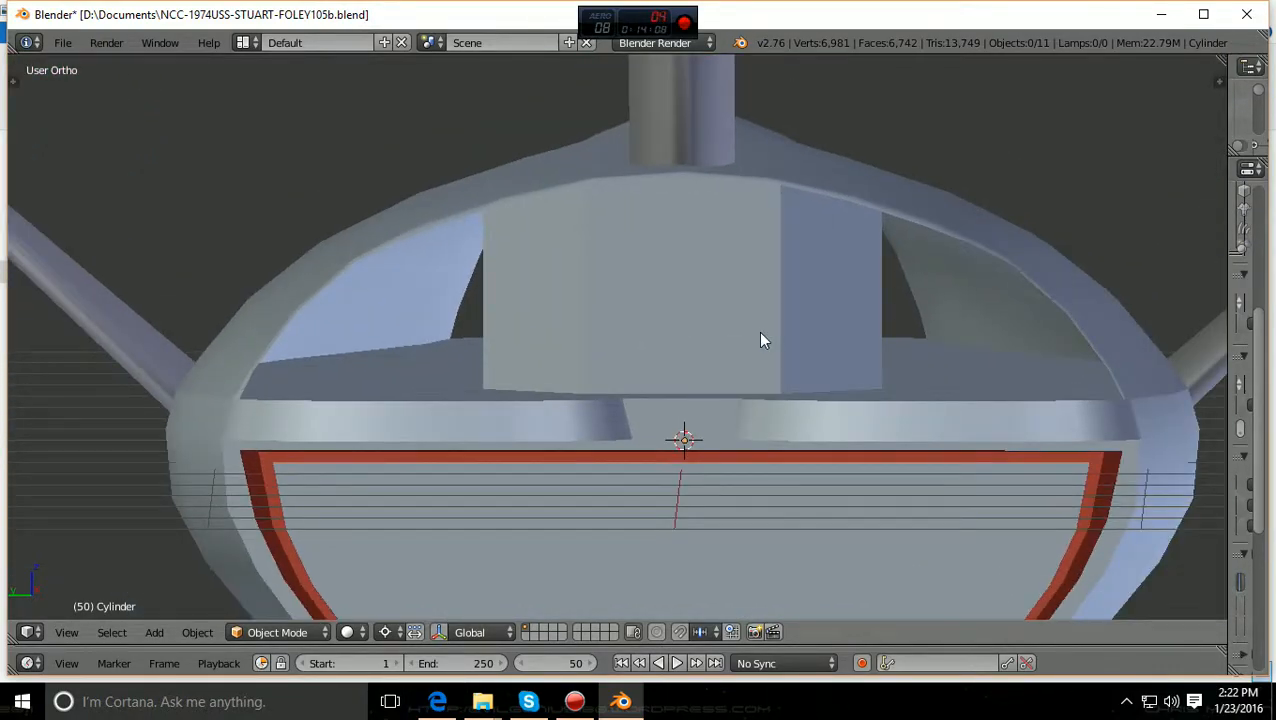
# Step: Compare the forward opening and its red-trimmed panel from straight ahead and from slightly turned angles
pyautogui.scroll(-2, 764, 327)
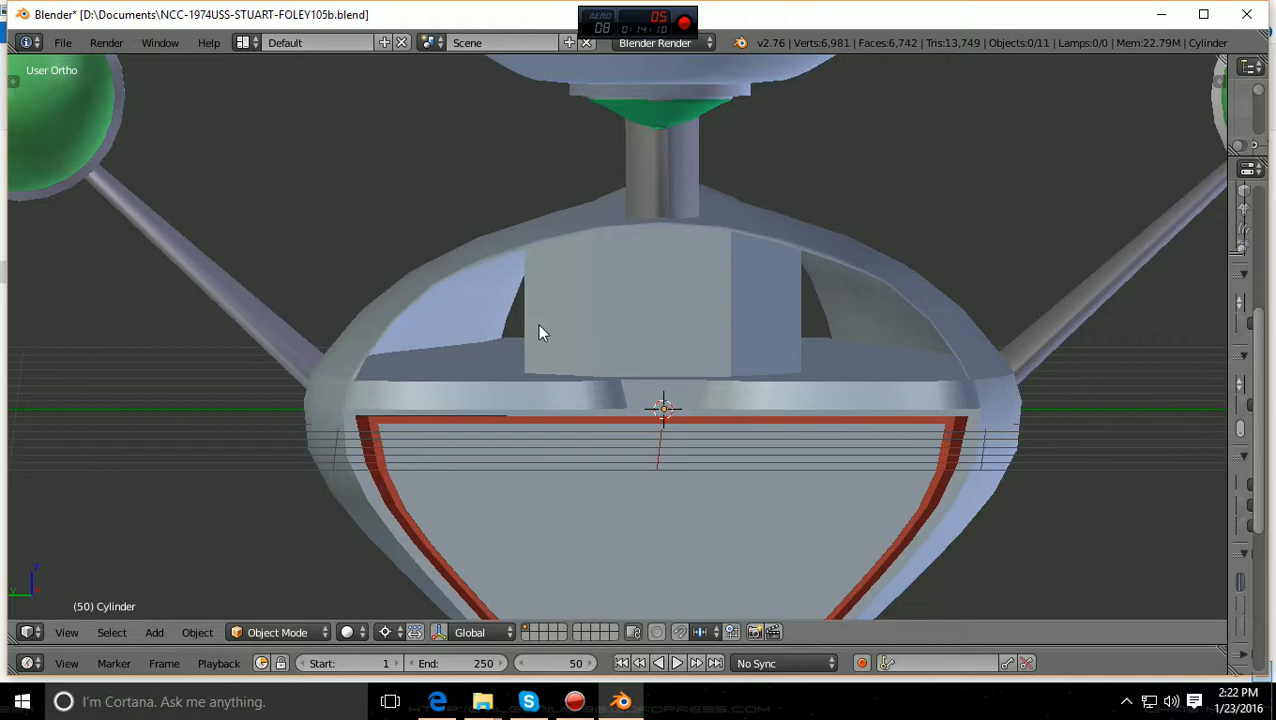
pyautogui.press('ctrl+KP_3')
pyautogui.moveTo(537, 324); pyautogui.dragTo(465, 360, button='middle')
pyautogui.scroll(1, 507, 358)
pyautogui.scroll(1, 465, 360)
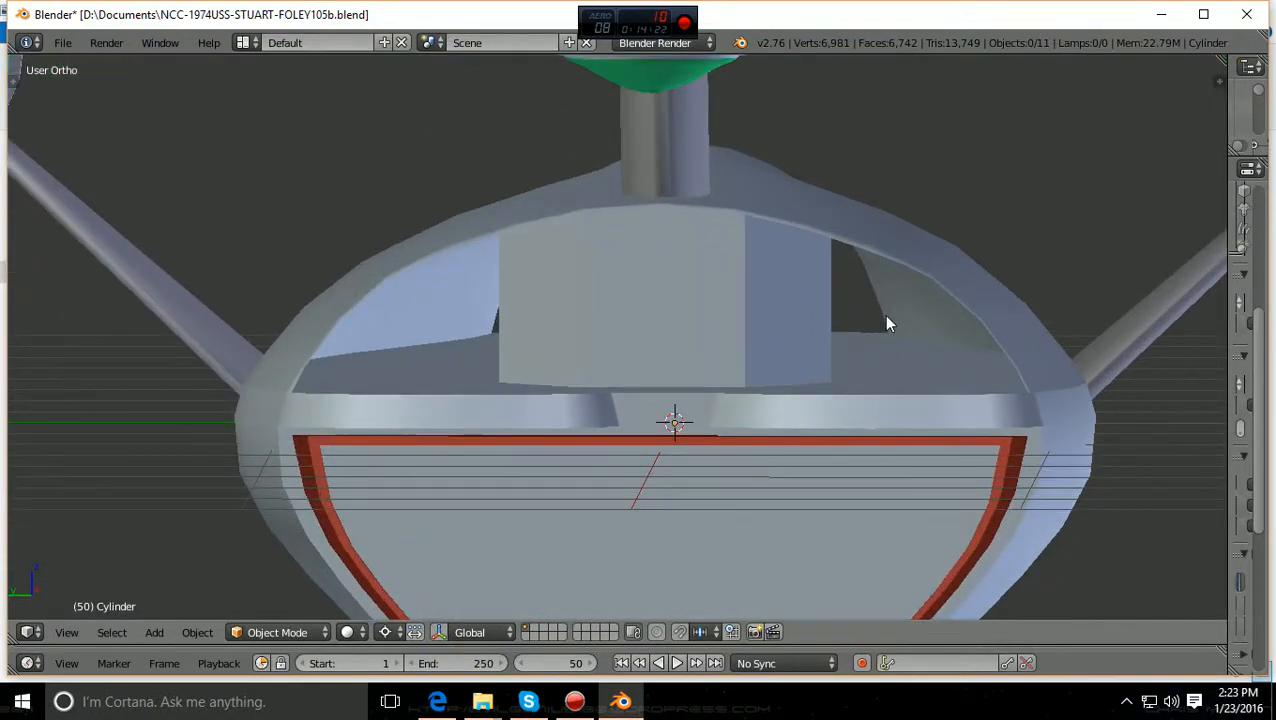
pyautogui.scroll(-2, 886, 316)
pyautogui.moveTo(886, 316)
pyautogui.mouseDown(button='middle')
pyautogui.moveTo(895, 325)
pyautogui.moveTo(865, 327)
pyautogui.moveTo(880, 319)
pyautogui.mouseUp(button='middle')
pyautogui.scroll(1, 869, 318)
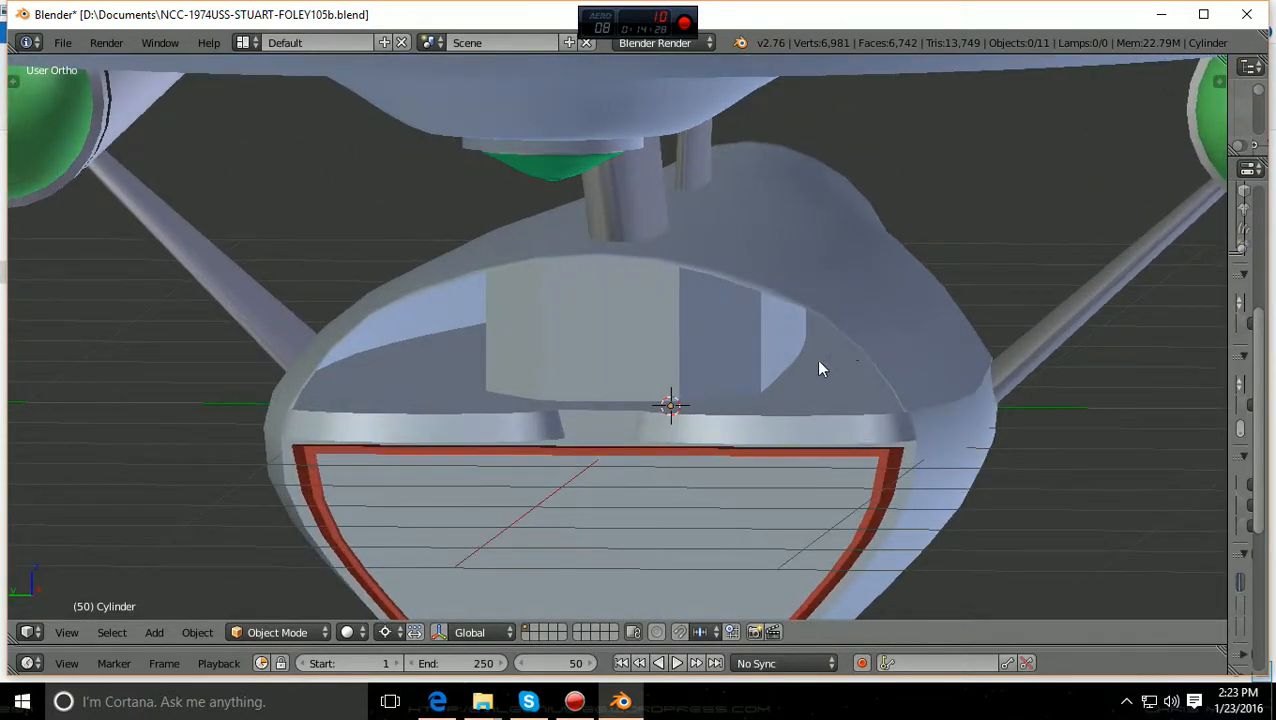
pyautogui.moveTo(738, 335); pyautogui.dragTo(751, 334, button='middle')
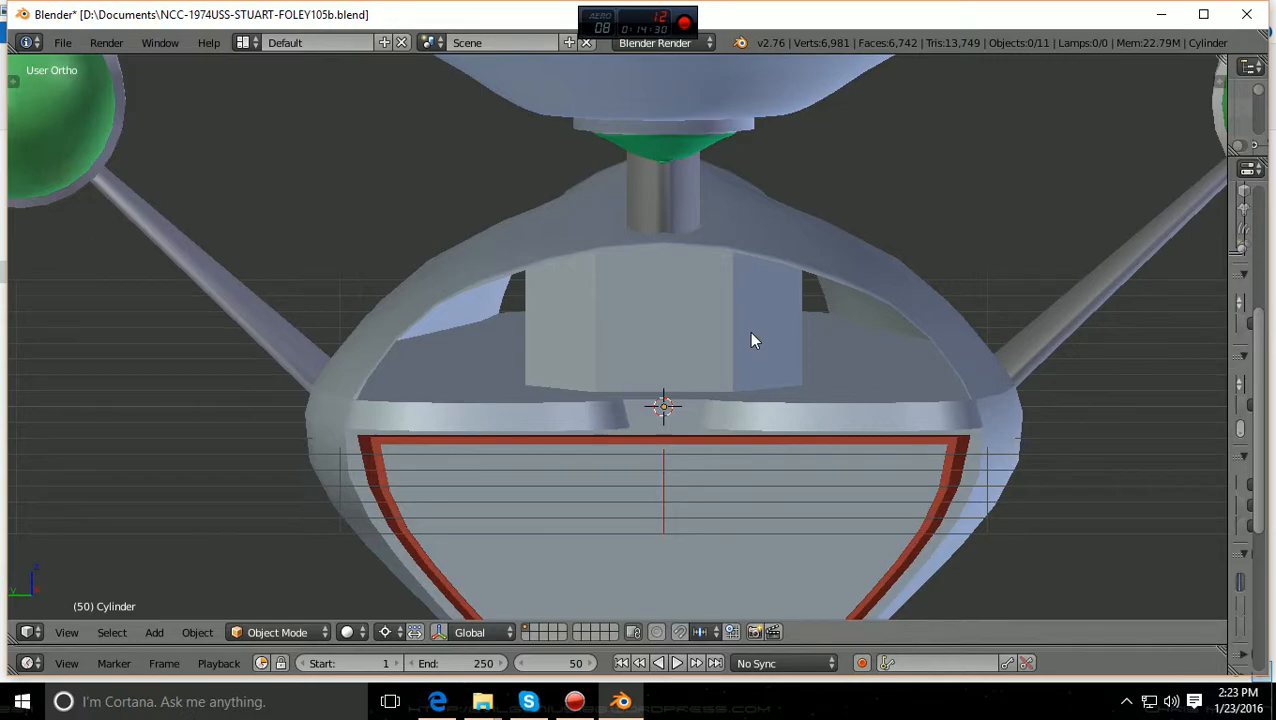
pyautogui.scroll(1, 751, 334)
pyautogui.scroll(-1, 538, 312)
pyautogui.scroll(-1, 560, 310)
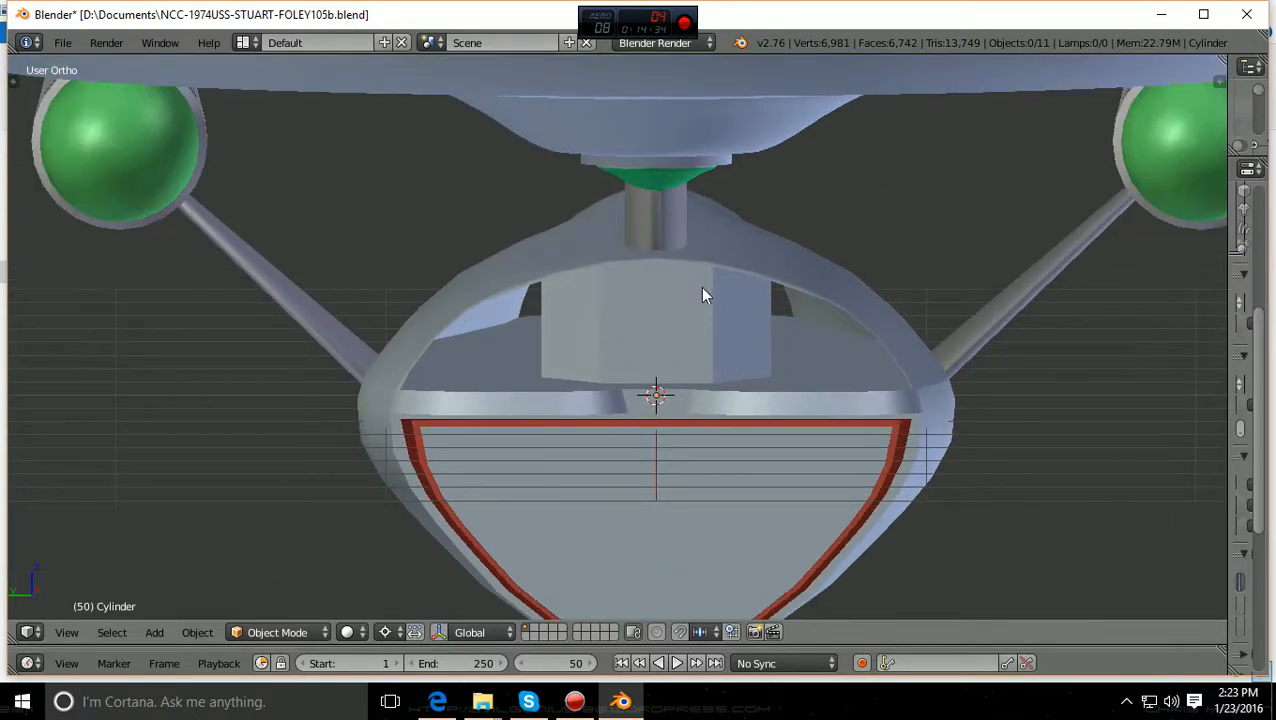
pyautogui.scroll(-2, 670, 276)
pyautogui.moveTo(672, 282); pyautogui.dragTo(712, 322, button='middle')
pyautogui.scroll(2, 672, 305)
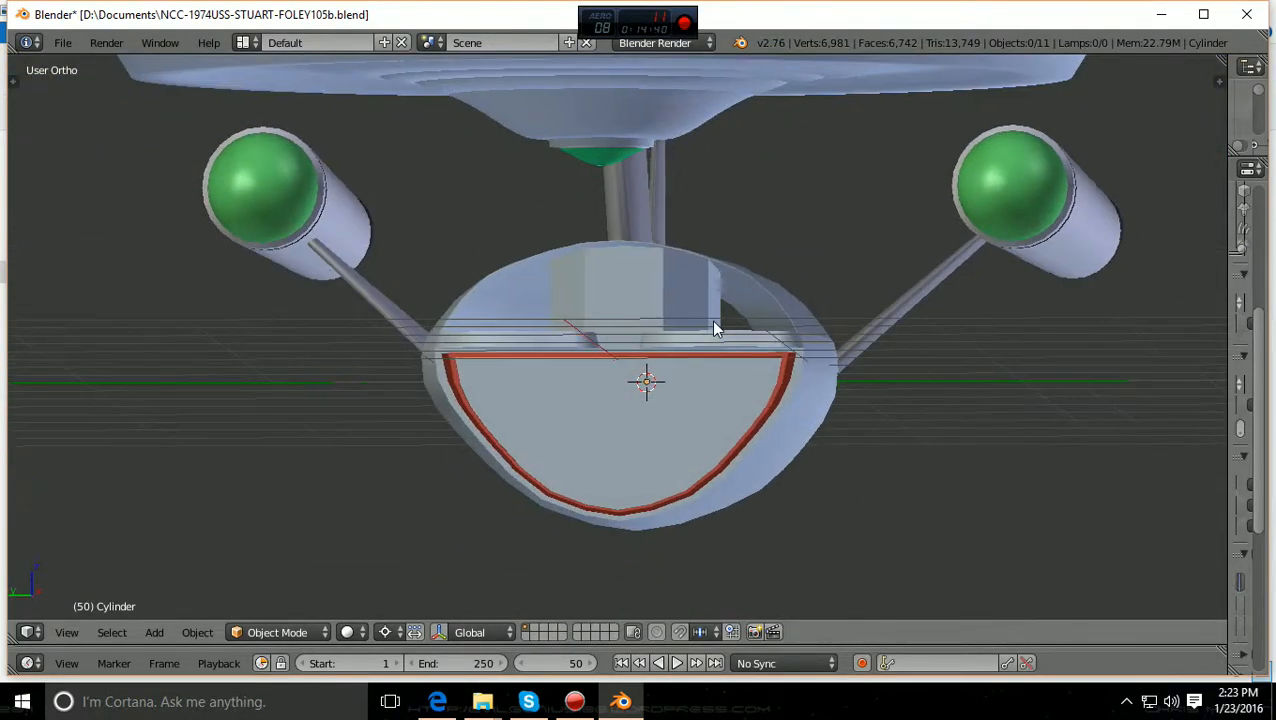
# Step: Inspect the forward opening's inner deck and split front lip from above and obliquely, beneath the saucer's edge
pyautogui.scroll(3, 716, 333)
pyautogui.scroll(2, 788, 350)
pyautogui.moveTo(800, 368); pyautogui.dragTo(796, 418, button='middle')
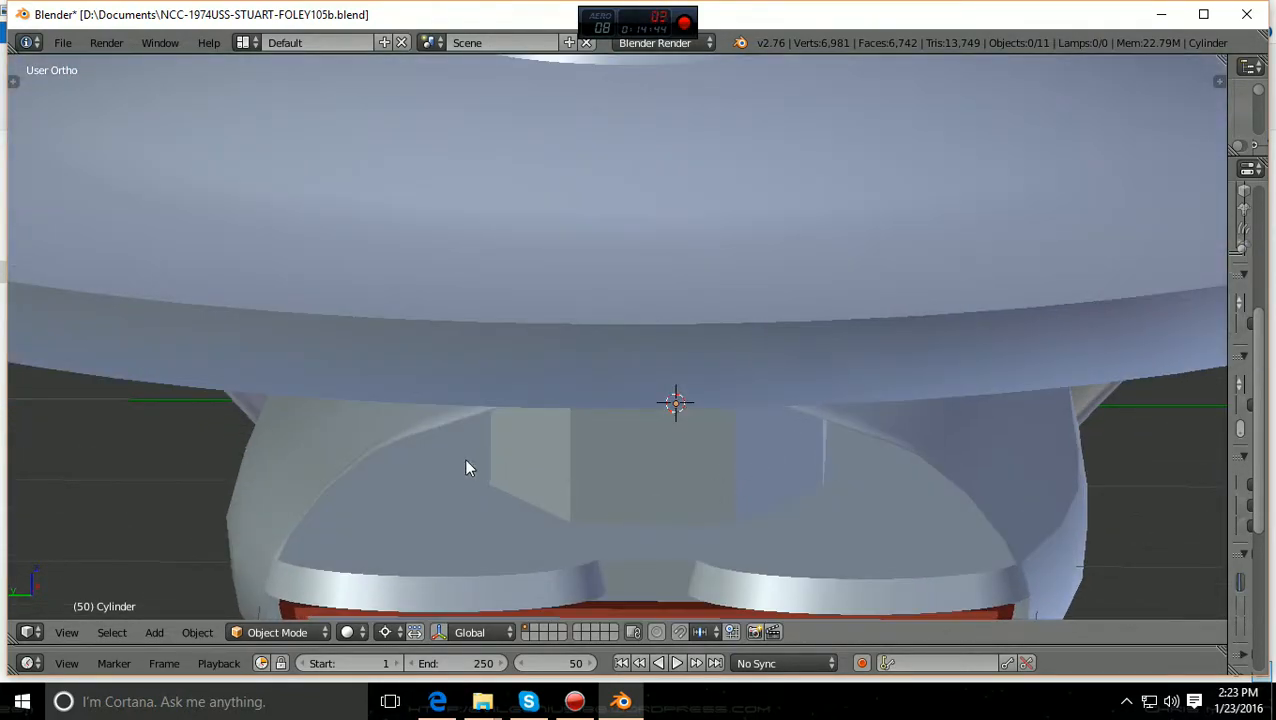
pyautogui.scroll(-2, 520, 455)
pyautogui.moveTo(535, 453); pyautogui.dragTo(723, 384, button='middle')
pyautogui.scroll(2, 725, 385)
pyautogui.scroll(1, 727, 386)
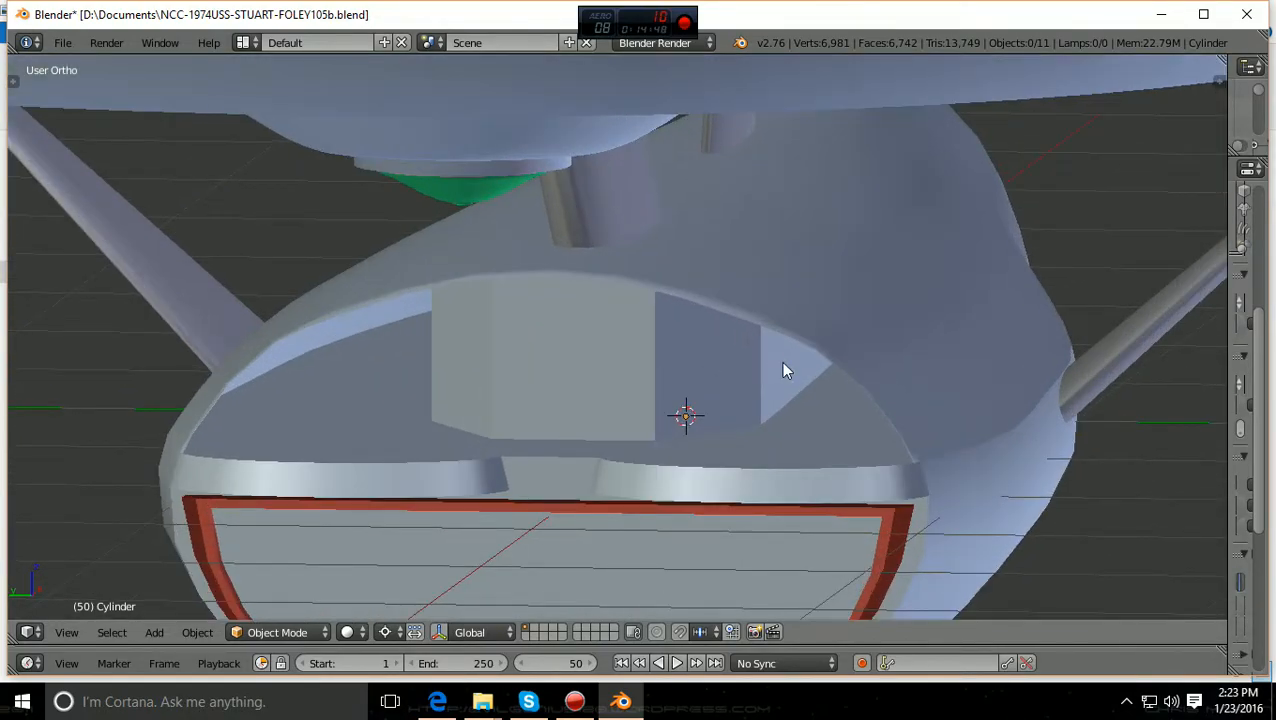
pyautogui.scroll(-2, 734, 320)
pyautogui.moveTo(734, 320); pyautogui.dragTo(767, 363, button='middle')
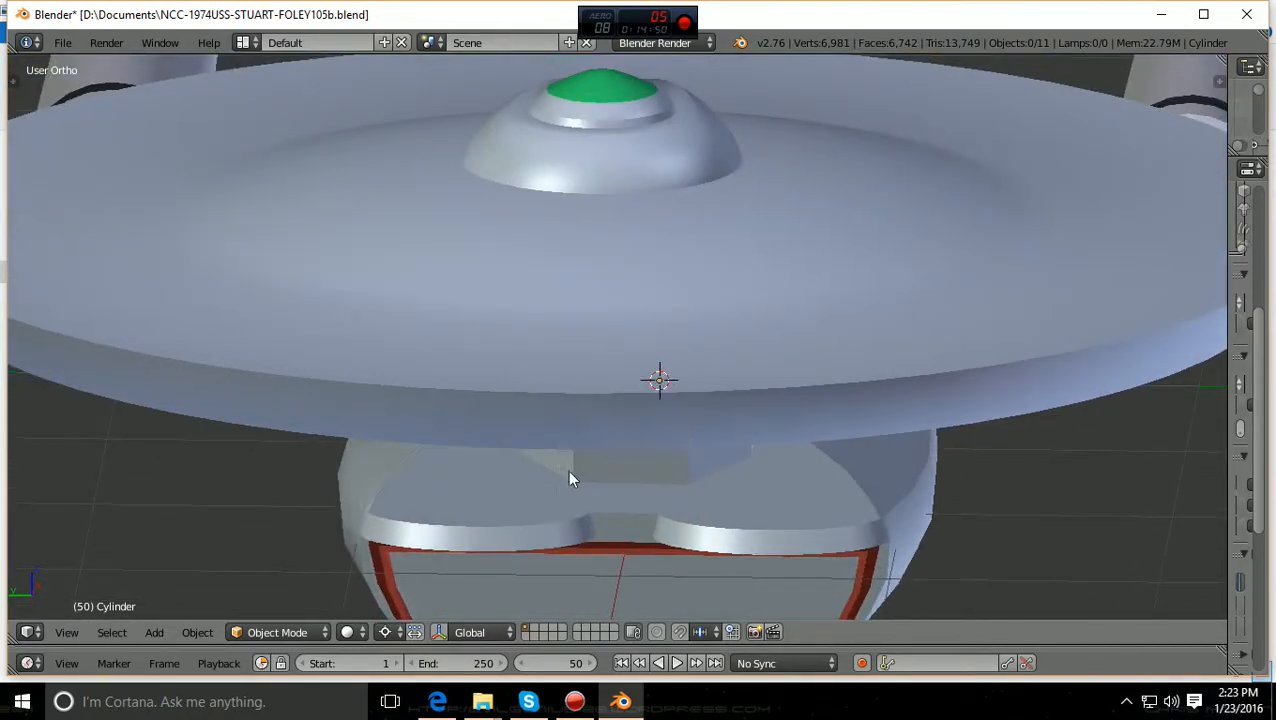
pyautogui.scroll(-1, 569, 478)
# Step: Examine the aft opening's arched rim, inner cylinder and deck from behind, both sides and above
pyautogui.moveTo(621, 475); pyautogui.dragTo(216, 446, button='middle')
pyautogui.scroll(4, 206, 438)
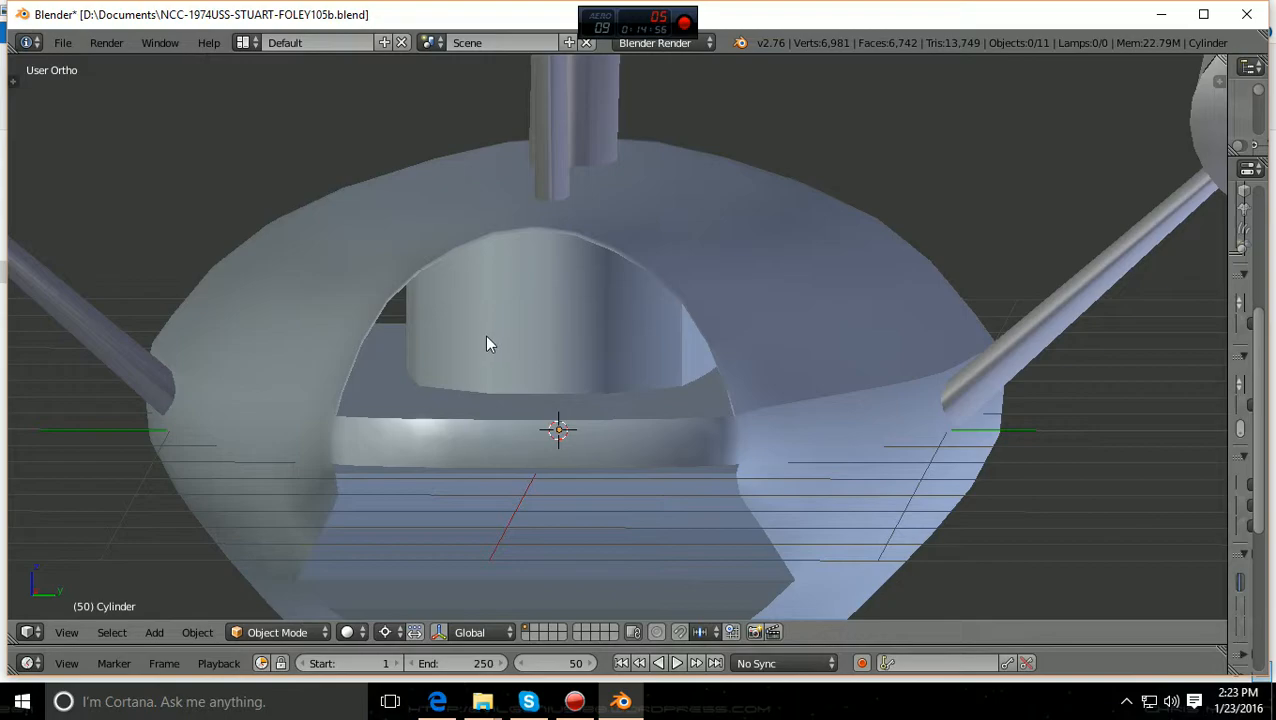
pyautogui.moveTo(488, 336); pyautogui.dragTo(462, 341, button='middle')
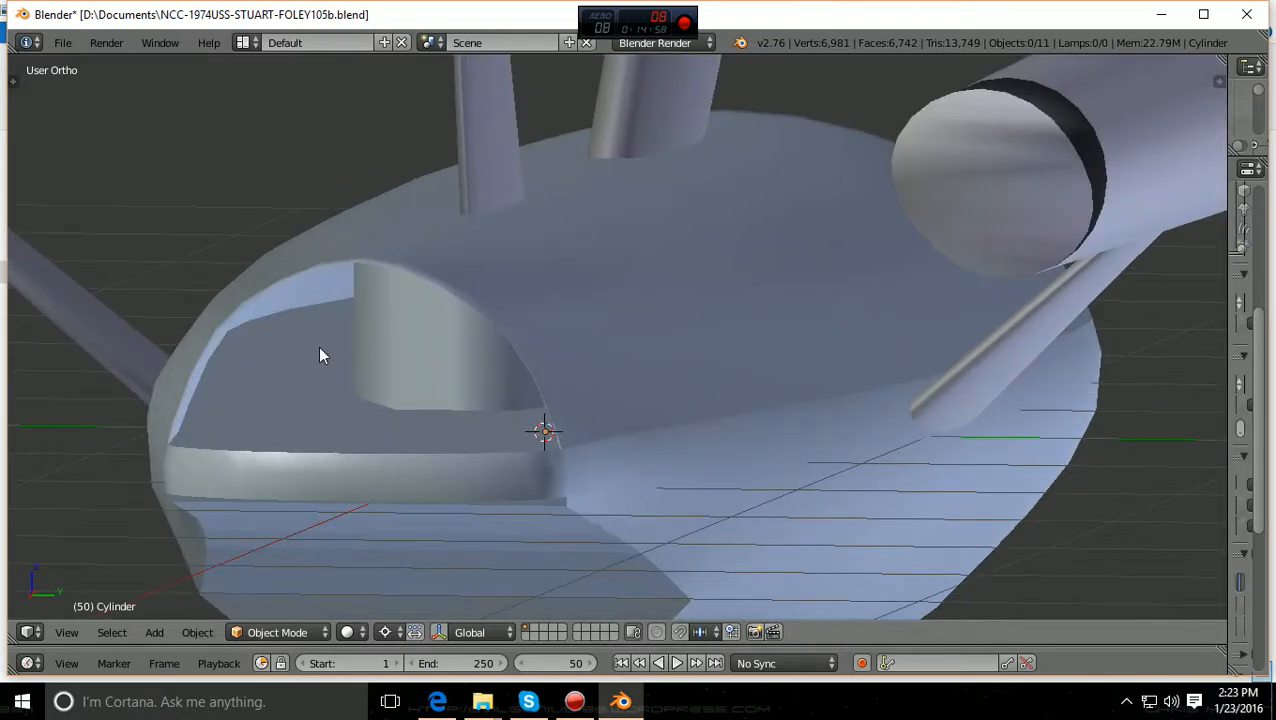
pyautogui.scroll(-1, 320, 348)
pyautogui.scroll(2, 320, 348)
pyautogui.moveTo(320, 350); pyautogui.dragTo(385, 349, button='middle')
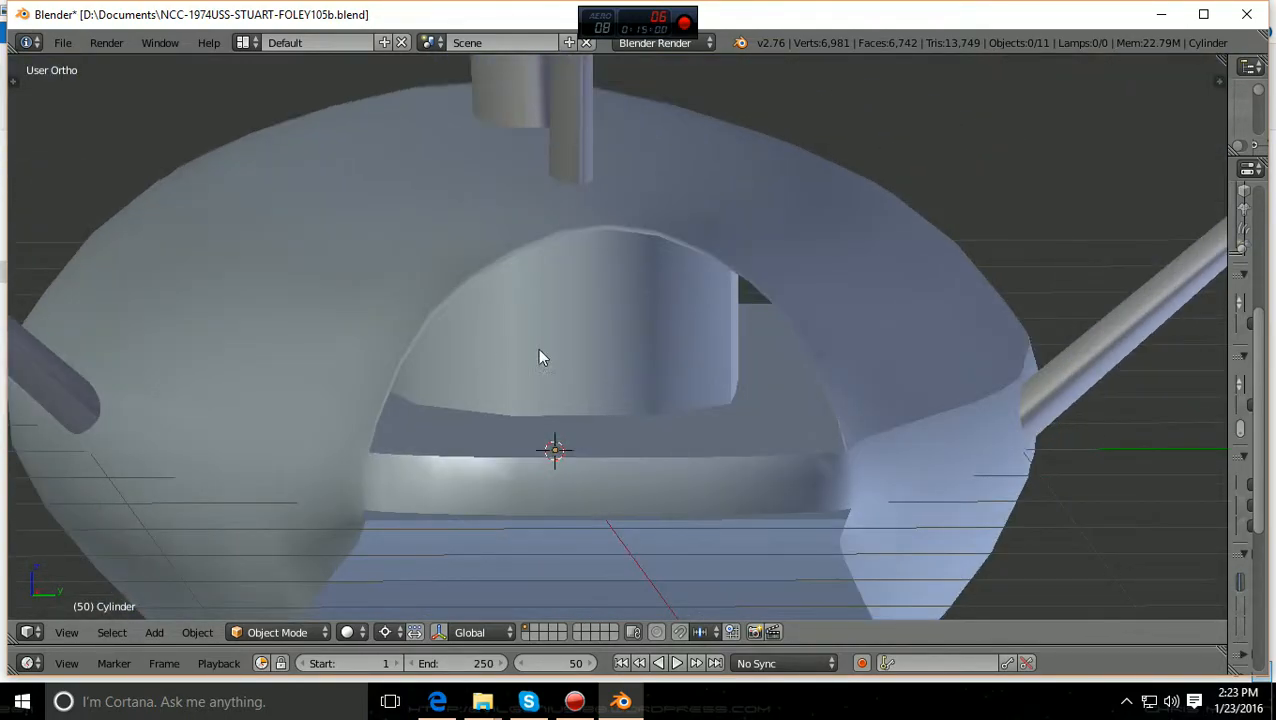
pyautogui.scroll(2, 545, 360)
pyautogui.scroll(-3, 813, 409)
pyautogui.moveTo(813, 409)
pyautogui.mouseDown(button='middle')
pyautogui.moveTo(872, 414)
pyautogui.moveTo(798, 412)
pyautogui.mouseUp(button='middle')
pyautogui.scroll(-1, 849, 415)
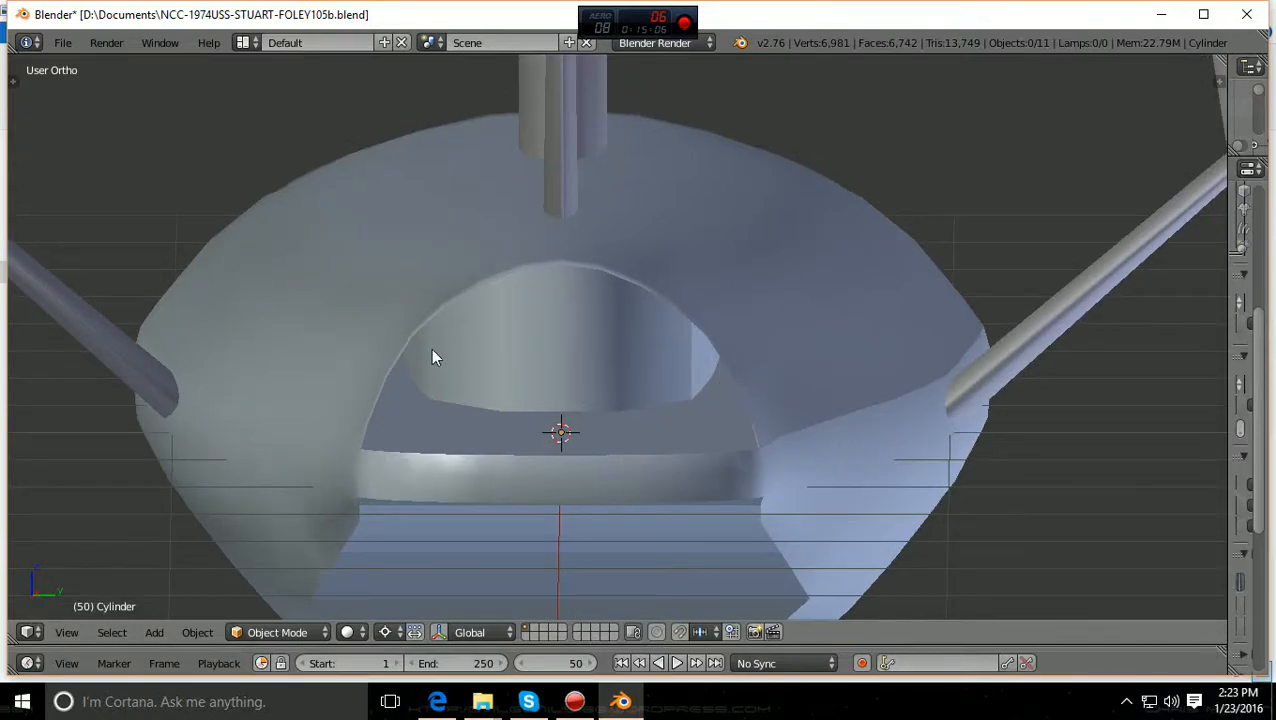
pyautogui.moveTo(751, 372); pyautogui.dragTo(777, 379, button='middle')
pyautogui.scroll(1, 796, 376)
pyautogui.scroll(-3, 798, 385)
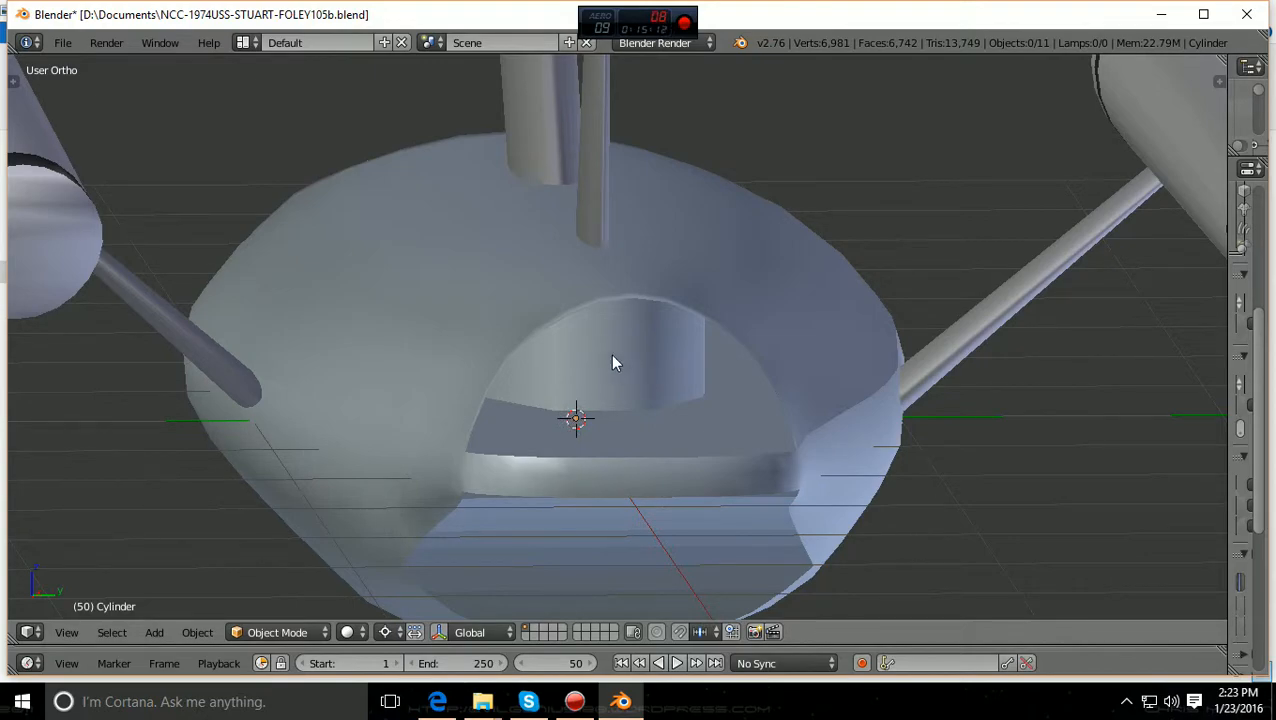
pyautogui.moveTo(614, 362); pyautogui.dragTo(594, 368, button='middle')
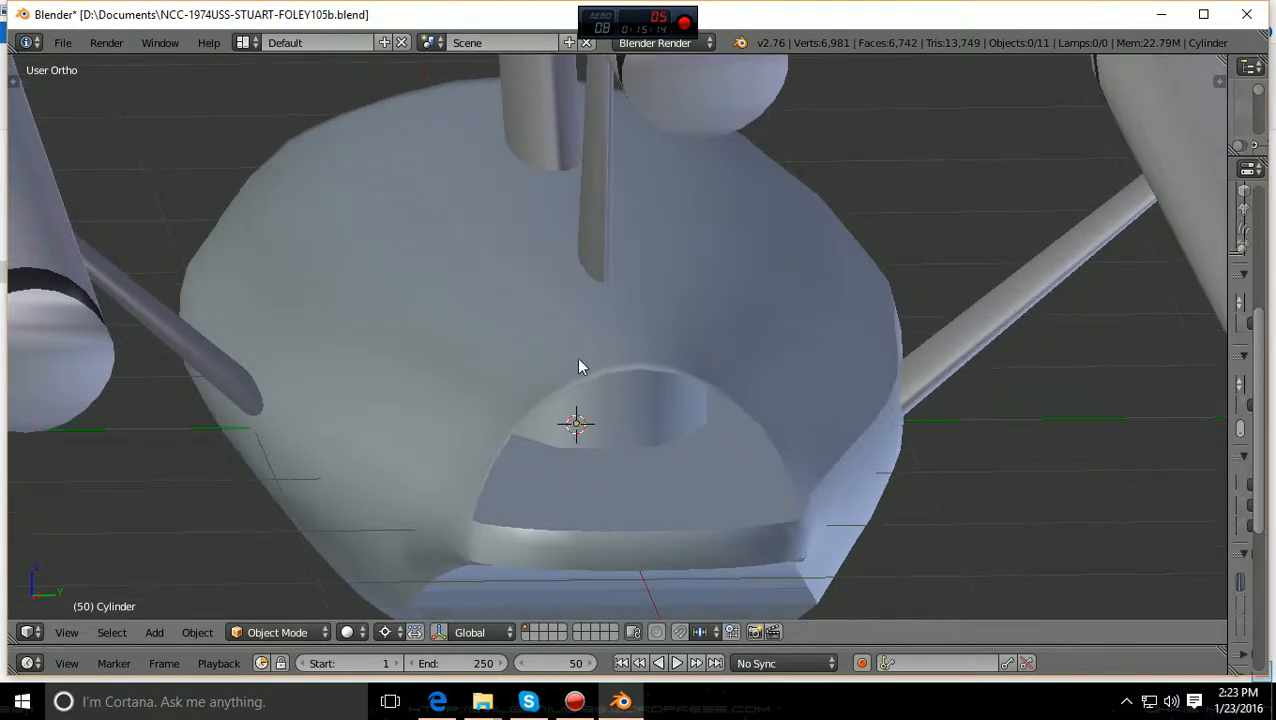
pyautogui.scroll(-2, 424, 251)
# Step: Review the forward opening again from level and raised front views, checking how the inner block meets the hull's rim
pyautogui.moveTo(424, 251); pyautogui.dragTo(783, 245, button='middle')
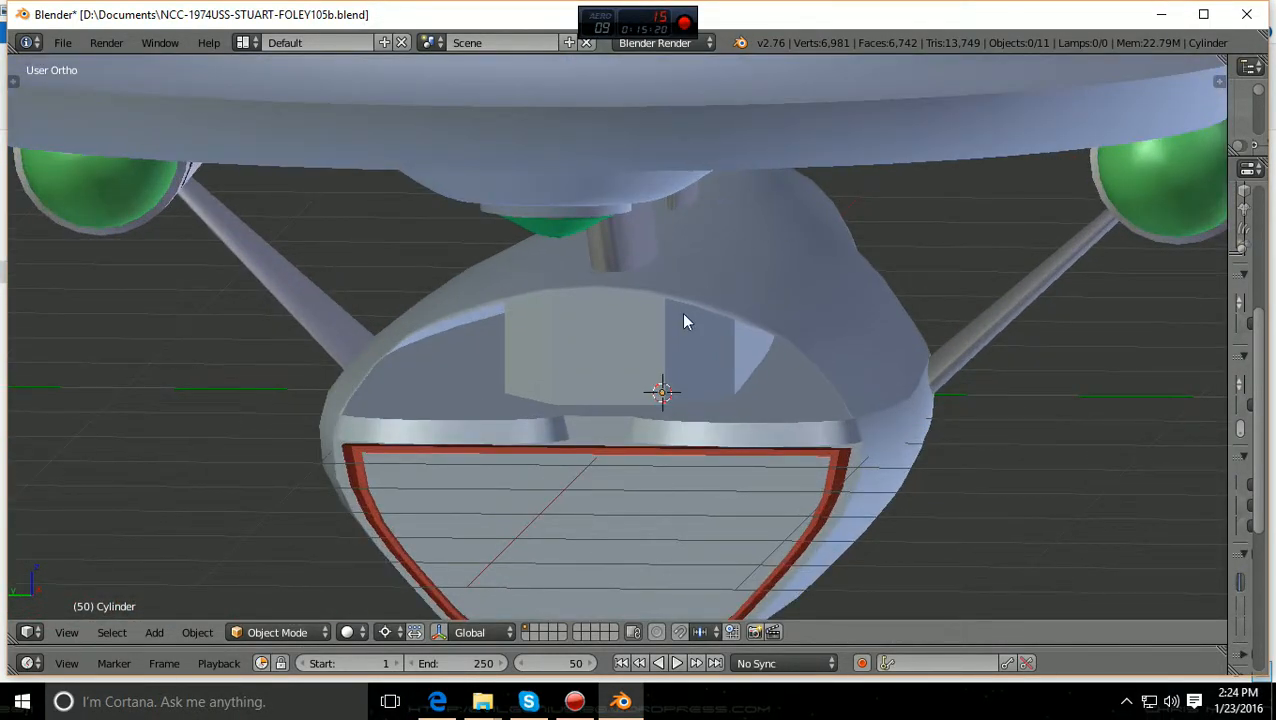
pyautogui.moveTo(679, 314)
pyautogui.mouseDown(button='middle')
pyautogui.moveTo(659, 303)
pyautogui.moveTo(678, 303)
pyautogui.mouseUp(button='middle')
pyautogui.scroll(2, 678, 303)
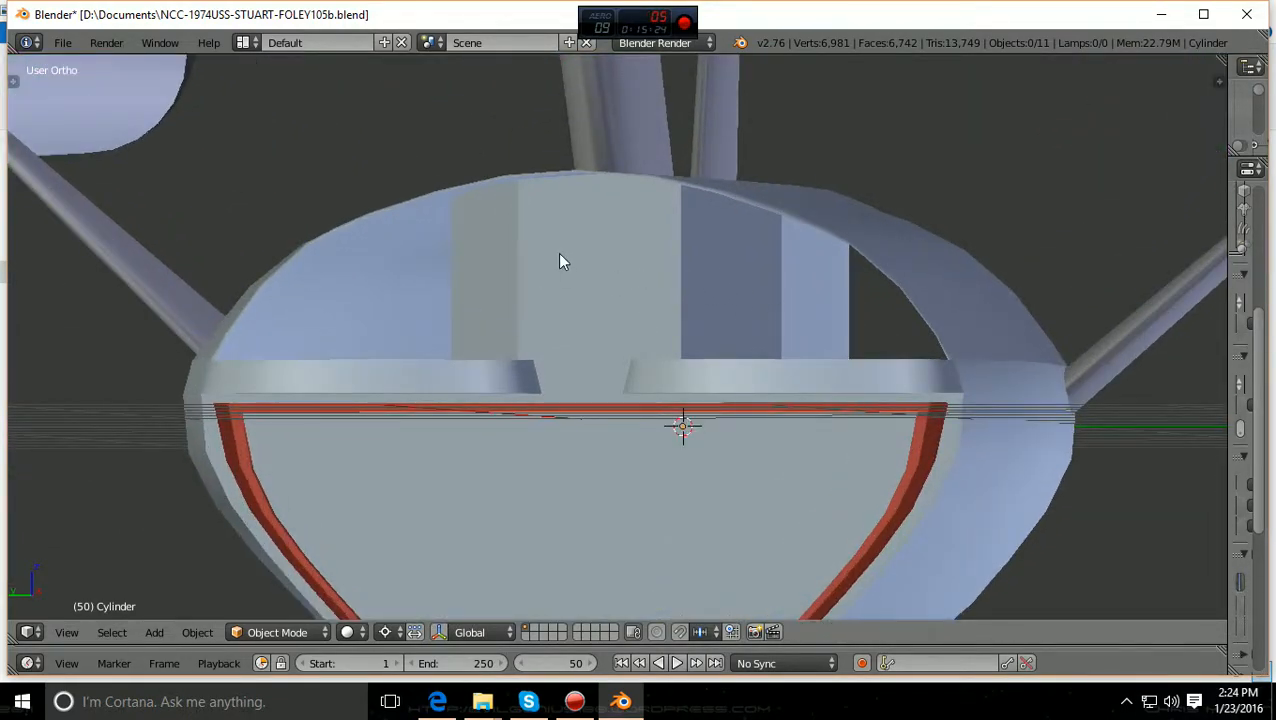
pyautogui.scroll(-2, 531, 279)
pyautogui.moveTo(534, 289); pyautogui.dragTo(539, 301, button='middle')
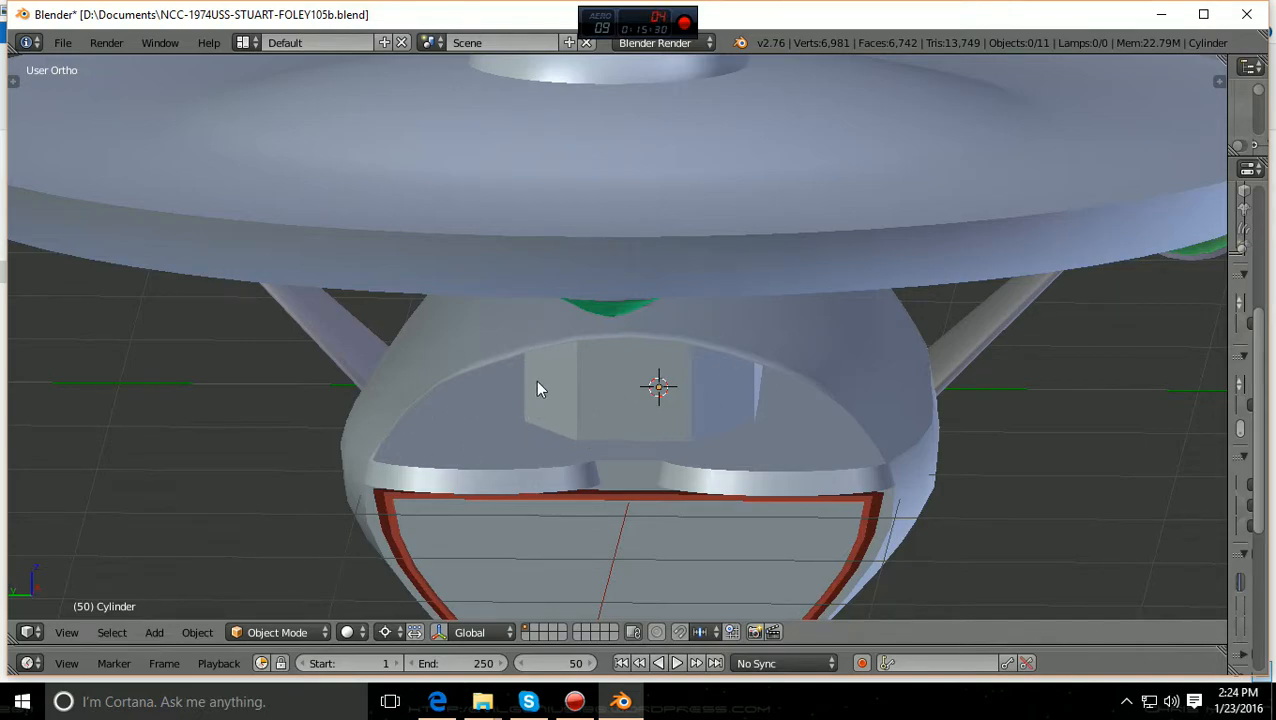
pyautogui.scroll(1, 608, 411)
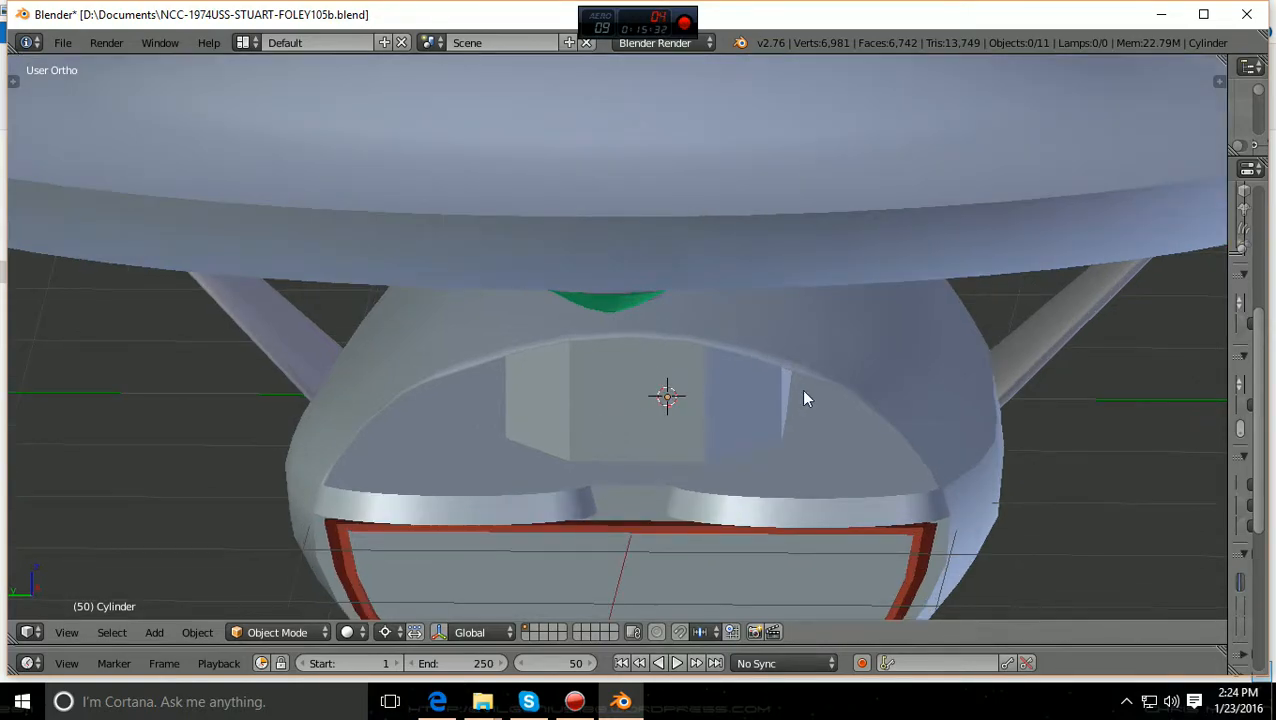
pyautogui.scroll(-3, 792, 362)
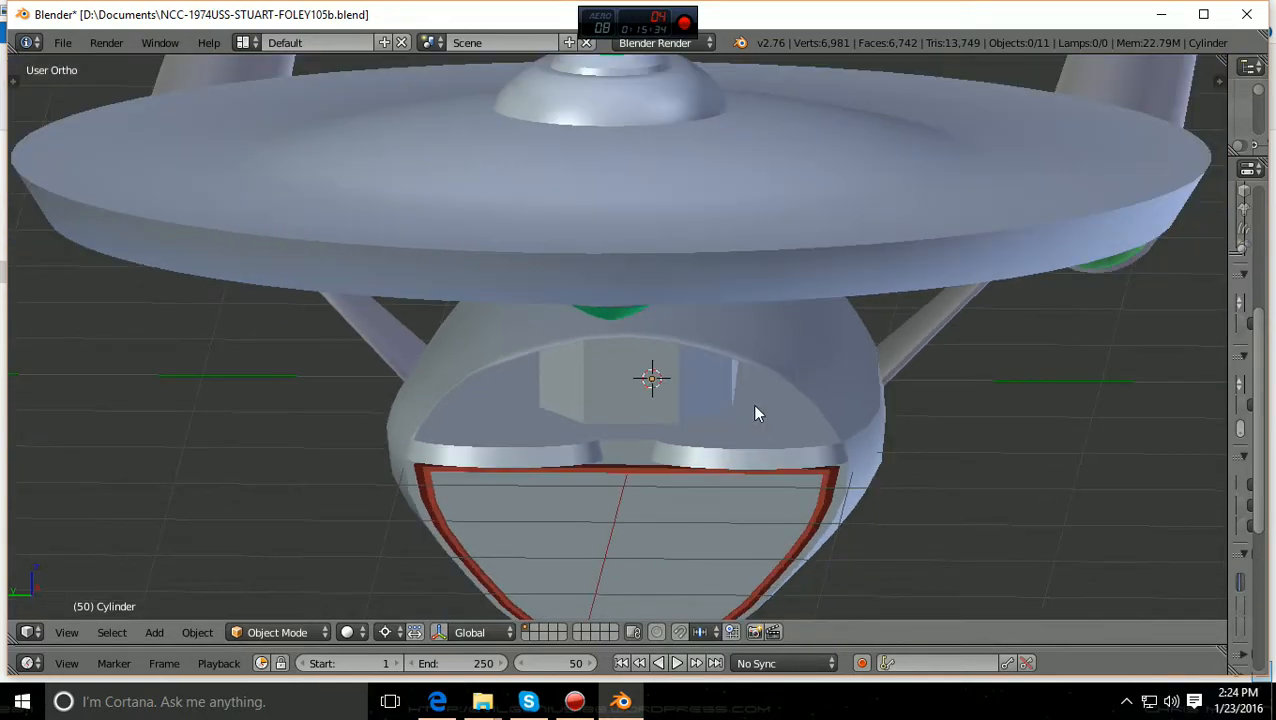
pyautogui.scroll(3, 755, 412)
pyautogui.scroll(1, 756, 413)
pyautogui.moveTo(823, 436); pyautogui.dragTo(829, 420, button='middle')
pyautogui.scroll(1, 843, 406)
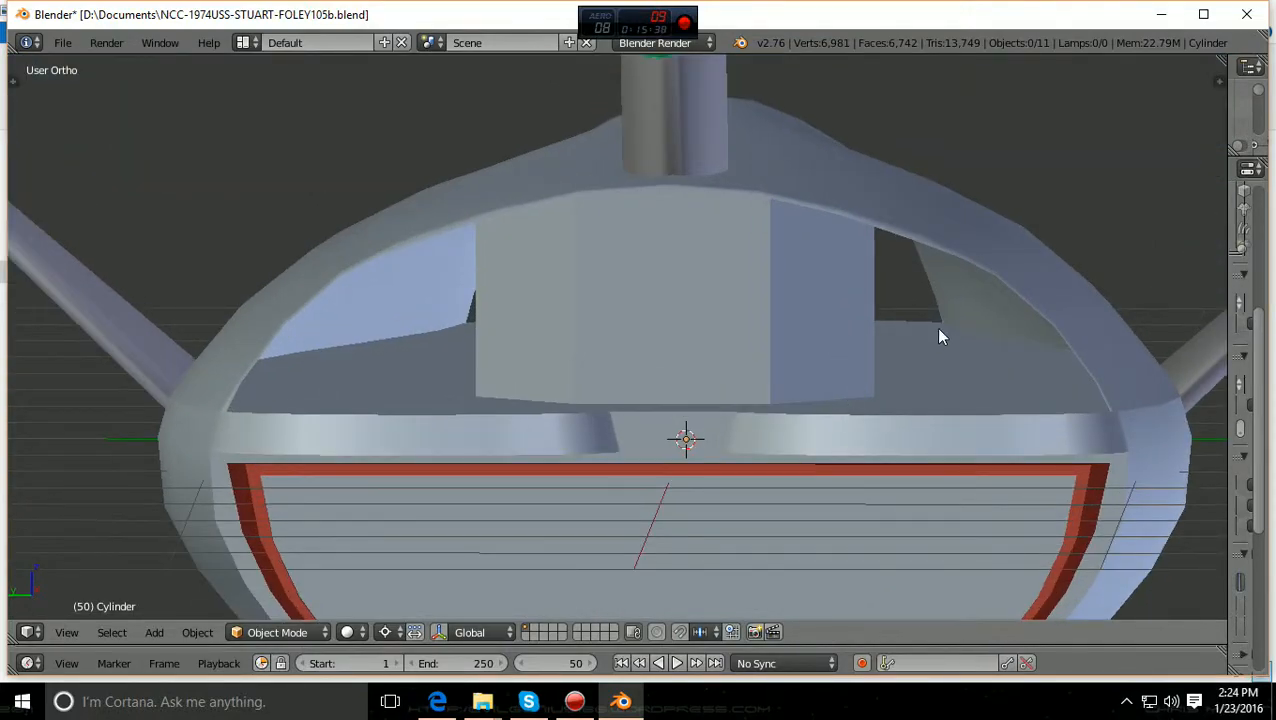
pyautogui.scroll(-1, 478, 367)
pyautogui.moveTo(478, 367); pyautogui.dragTo(466, 378, button='middle')
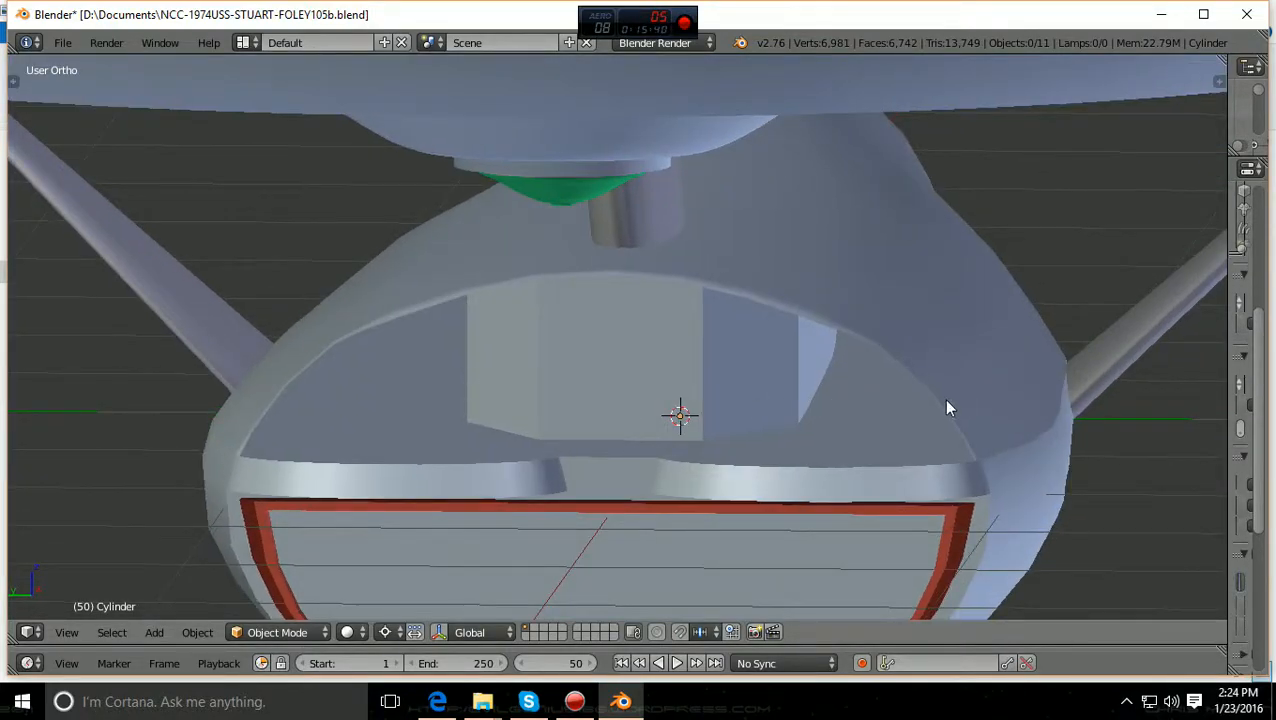
# Step: View the forward opening together with the hull's flank and the saucer from an oblique front angle
pyautogui.scroll(-2, 875, 377)
pyautogui.scroll(2, 875, 377)
pyautogui.scroll(-1, 828, 351)
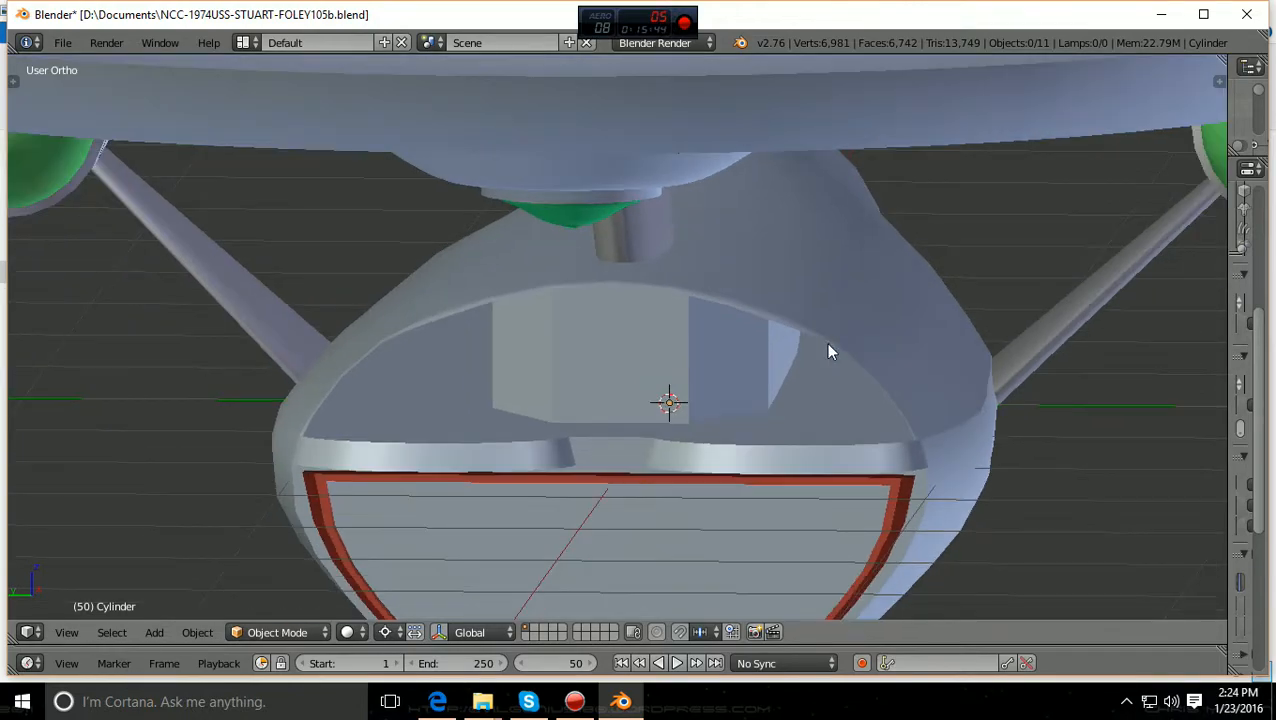
pyautogui.moveTo(783, 399)
pyautogui.mouseDown(button='middle')
pyautogui.moveTo(744, 412)
pyautogui.moveTo(760, 410)
pyautogui.mouseUp(button='middle')
pyautogui.scroll(-2, 764, 405)
pyautogui.scroll(1, 758, 407)
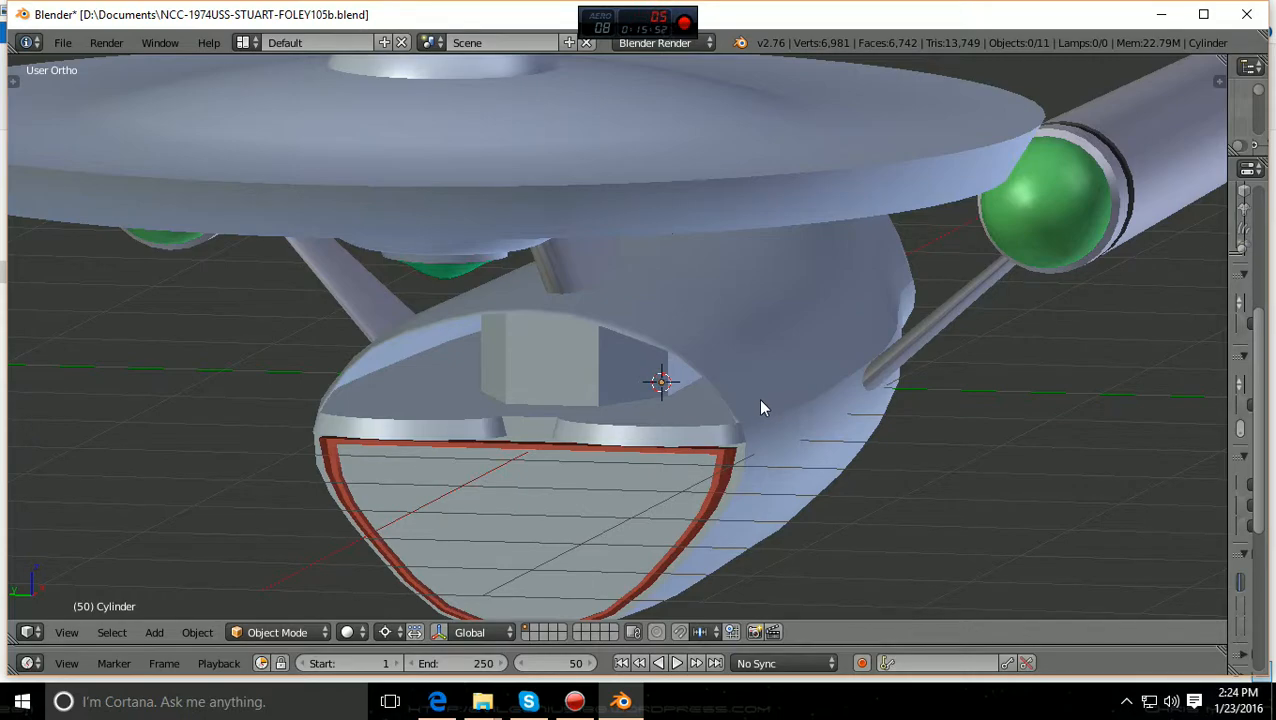
pyautogui.scroll(-1, 758, 407)
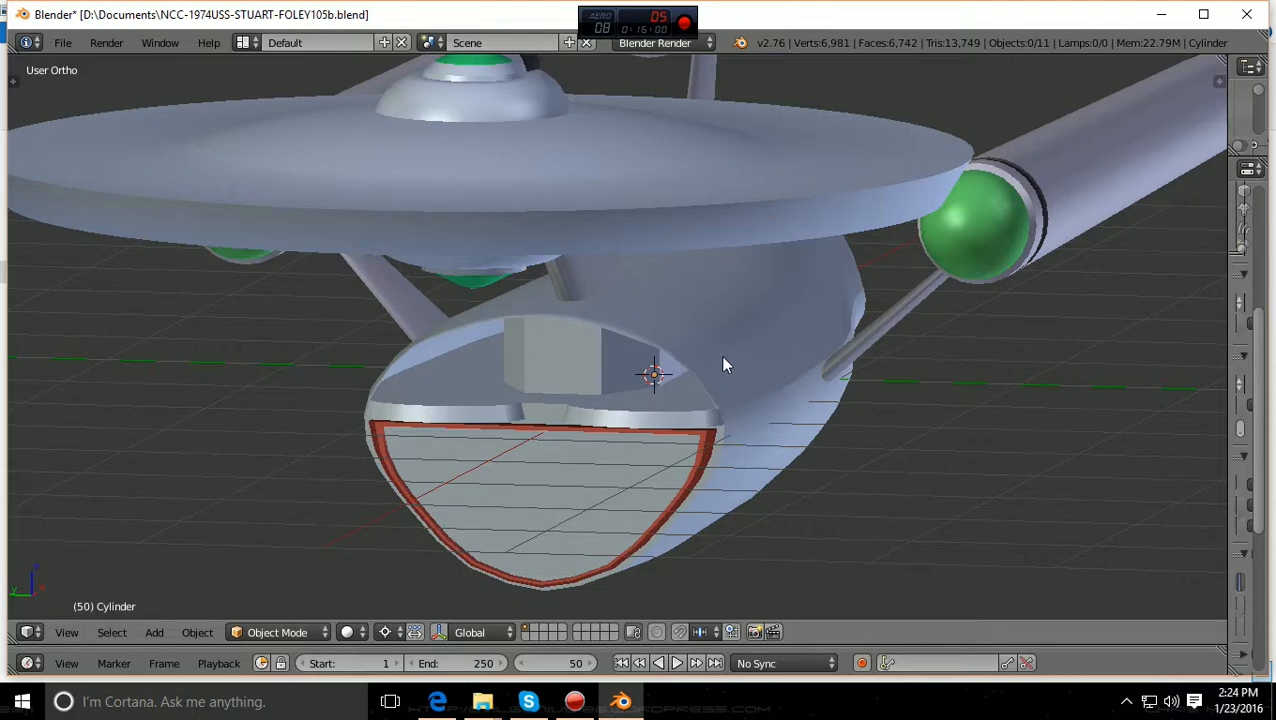
pyautogui.scroll(-2, 726, 365)
pyautogui.scroll(-3, 617, 370)
pyautogui.scroll(3, 615, 368)
# Step: Look at the aft opening from above and behind, and view the whole ship beside the reference images
pyautogui.moveTo(746, 382); pyautogui.dragTo(629, 408, button='middle')
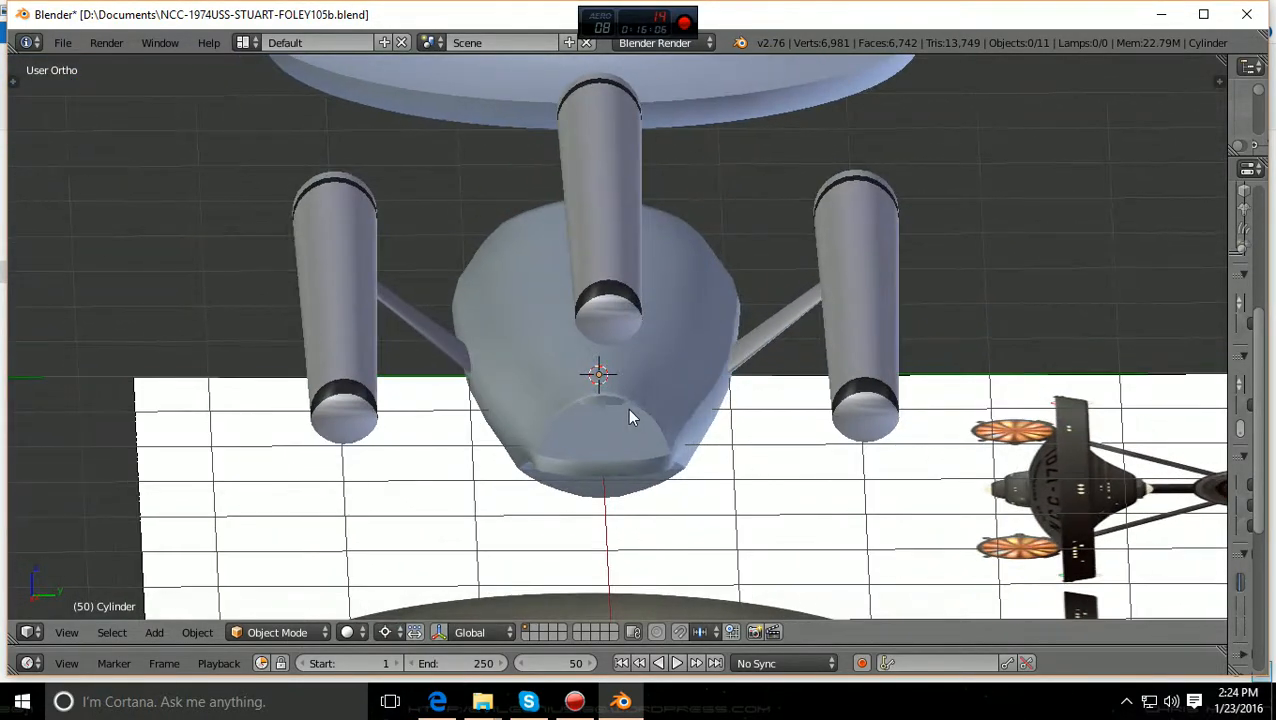
pyautogui.scroll(5, 629, 408)
pyautogui.moveTo(627, 408); pyautogui.dragTo(642, 399, button='middle')
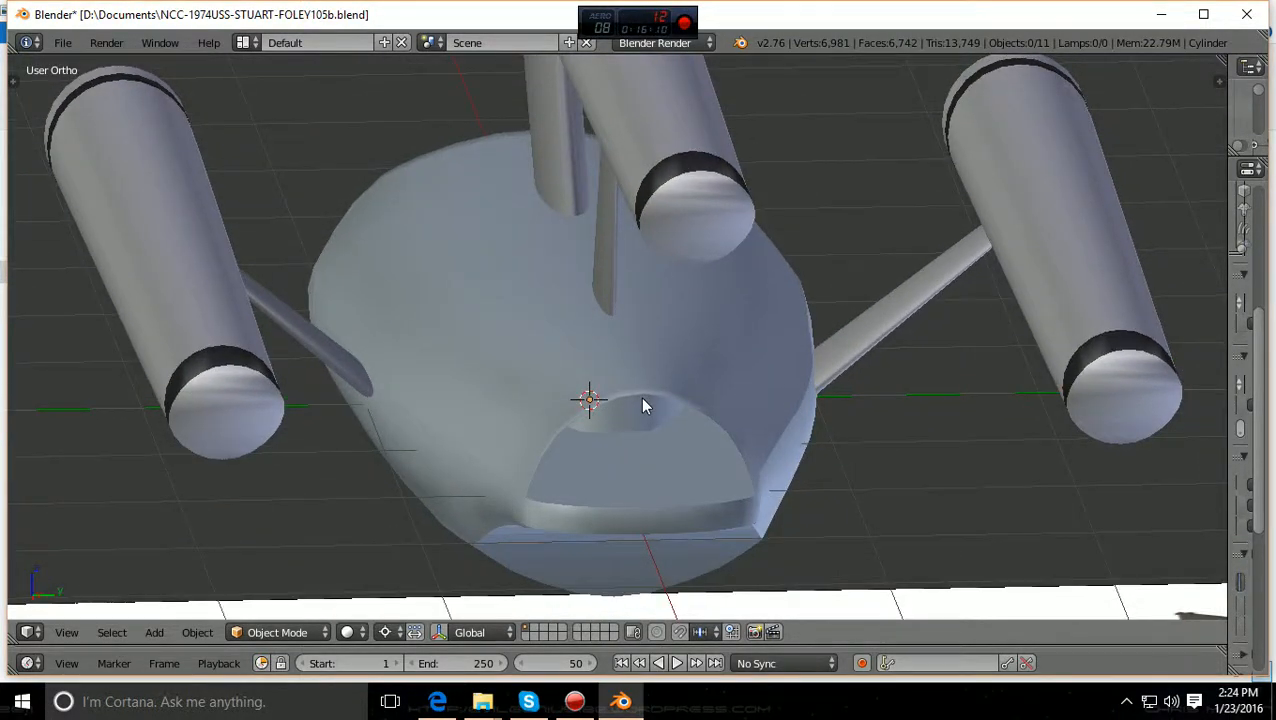
pyautogui.scroll(1, 642, 399)
pyautogui.scroll(-2, 642, 399)
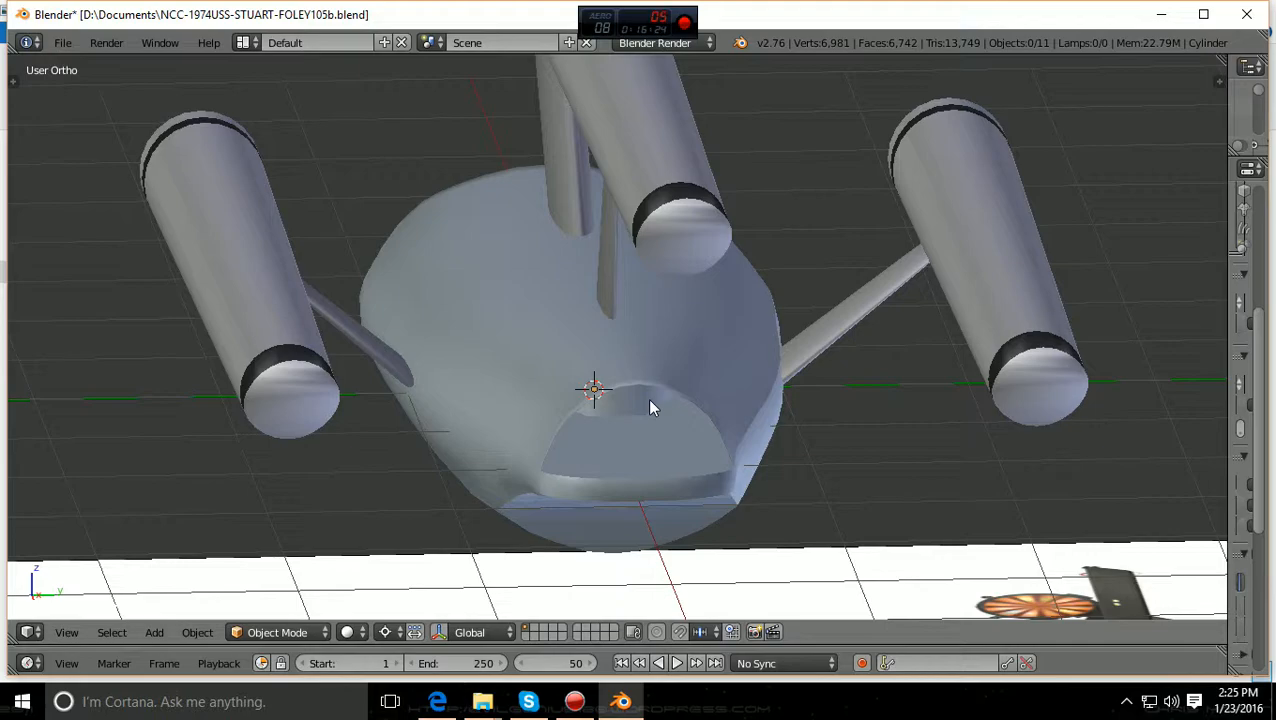
pyautogui.scroll(-4, 687, 349)
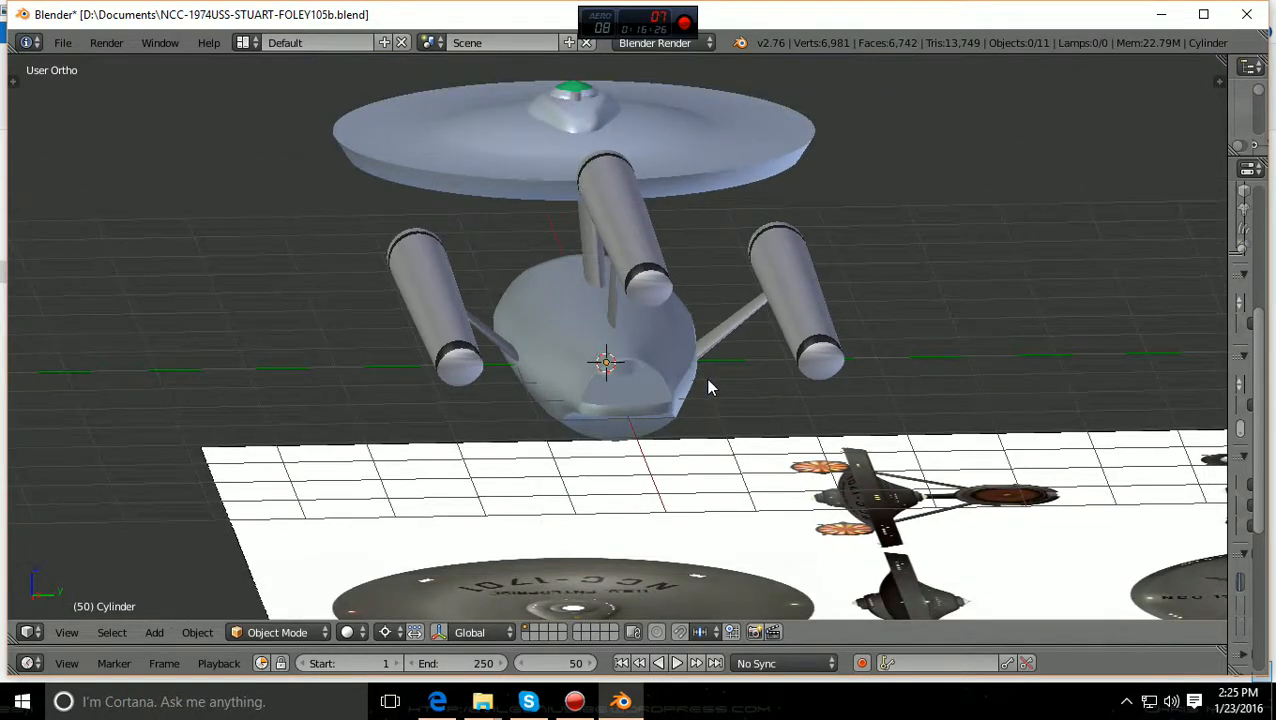
pyautogui.moveTo(708, 379); pyautogui.dragTo(649, 404, button='middle')
pyautogui.scroll(-6, 645, 400)
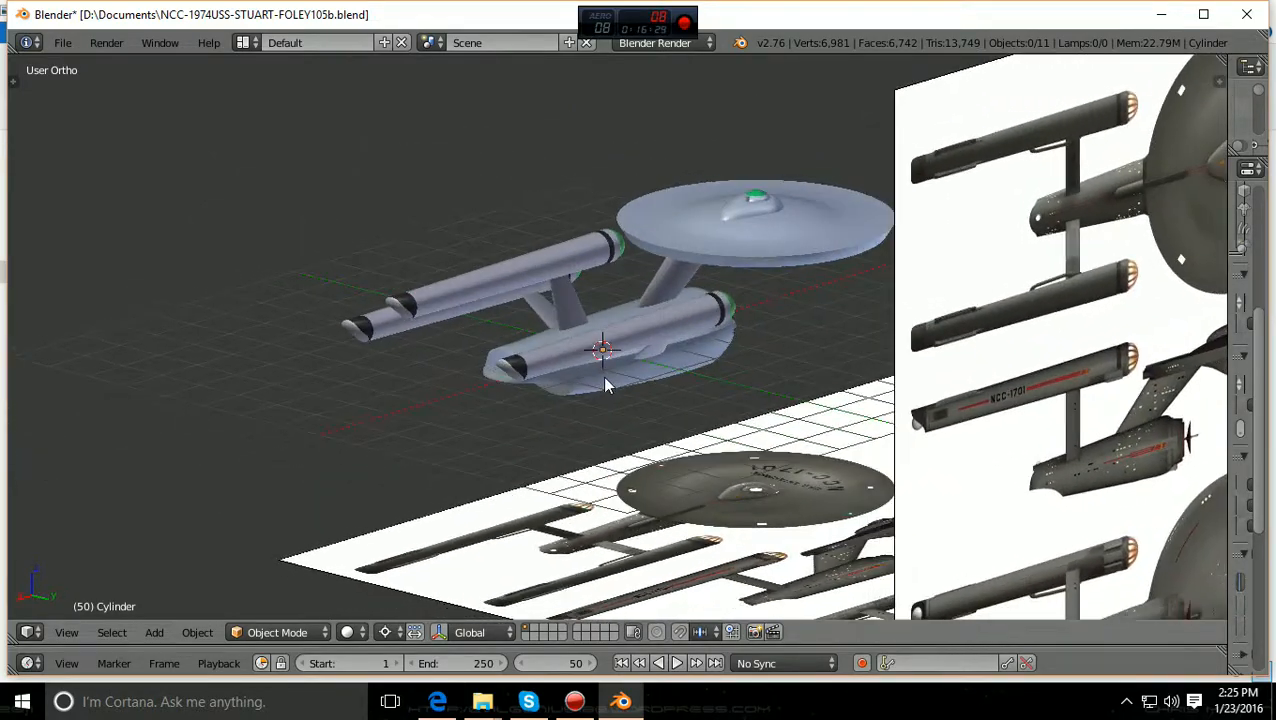
# Step: Examine the secondary hull's aft opening from behind at a low angle, both close up and with the whole ship
pyautogui.moveTo(605, 385); pyautogui.dragTo(806, 345, button='middle')
pyautogui.scroll(2, 755, 366)
pyautogui.scroll(-3, 755, 366)
pyautogui.scroll(3, 775, 368)
pyautogui.scroll(-3, 777, 368)
pyautogui.scroll(3, 773, 370)
pyautogui.scroll(-3, 802, 371)
pyautogui.scroll(4, 557, 344)
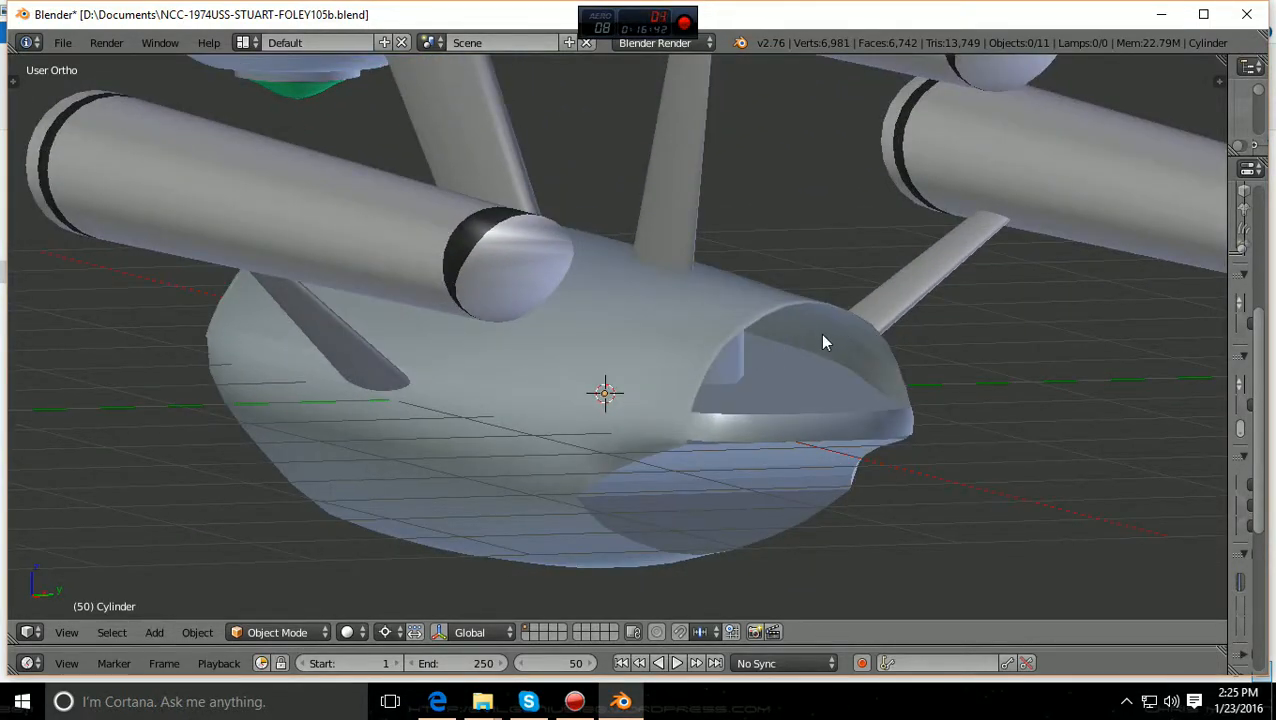
pyautogui.scroll(-4, 823, 342)
pyautogui.moveTo(763, 319); pyautogui.dragTo(758, 330, button='middle')
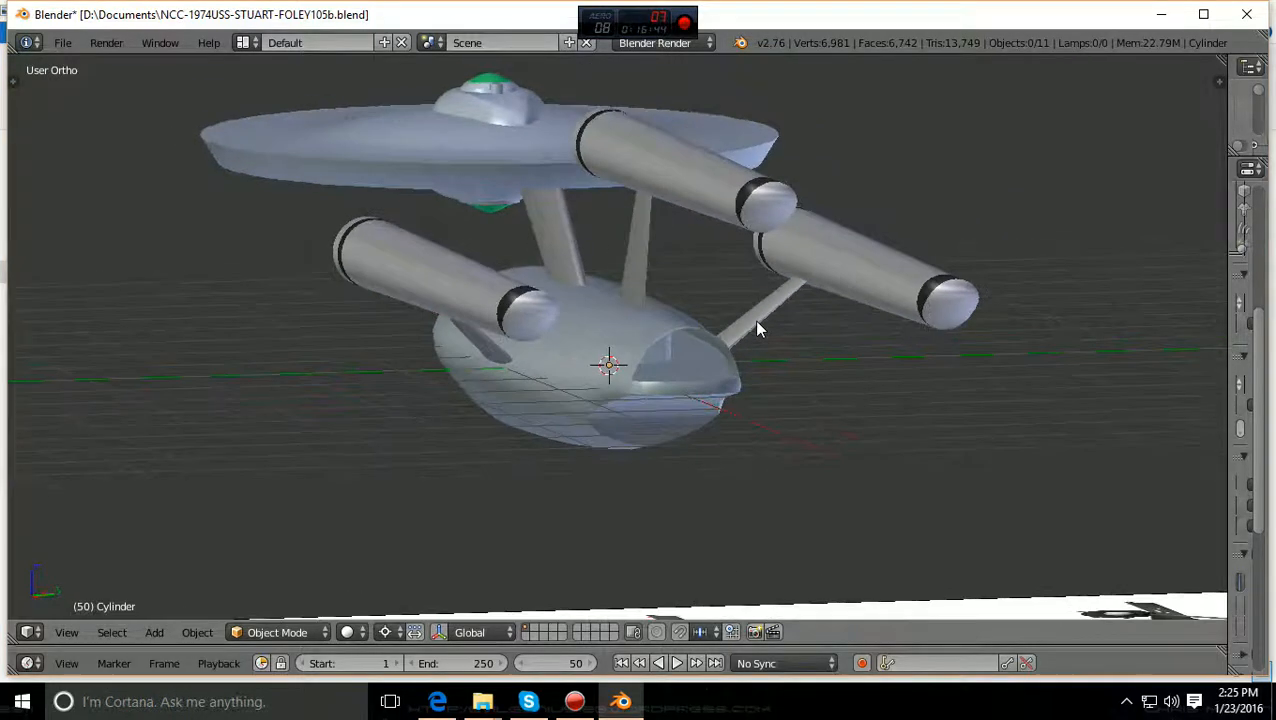
pyautogui.scroll(3, 758, 330)
pyautogui.moveTo(790, 348); pyautogui.dragTo(728, 372, button='middle')
pyautogui.scroll(-3, 781, 348)
# Step: Examine the forward opening, its inner block and the red-rimmed lower section from an oblique front angle
pyautogui.moveTo(781, 348); pyautogui.dragTo(983, 356, button='middle')
pyautogui.scroll(3, 901, 339)
pyautogui.scroll(-3, 961, 363)
pyautogui.moveTo(895, 390); pyautogui.dragTo(951, 366, button='middle')
pyautogui.scroll(4, 960, 382)
pyautogui.scroll(2, 950, 356)
pyautogui.scroll(-3, 950, 356)
pyautogui.scroll(1, 937, 351)
pyautogui.scroll(1, 942, 355)
pyautogui.scroll(2, 945, 363)
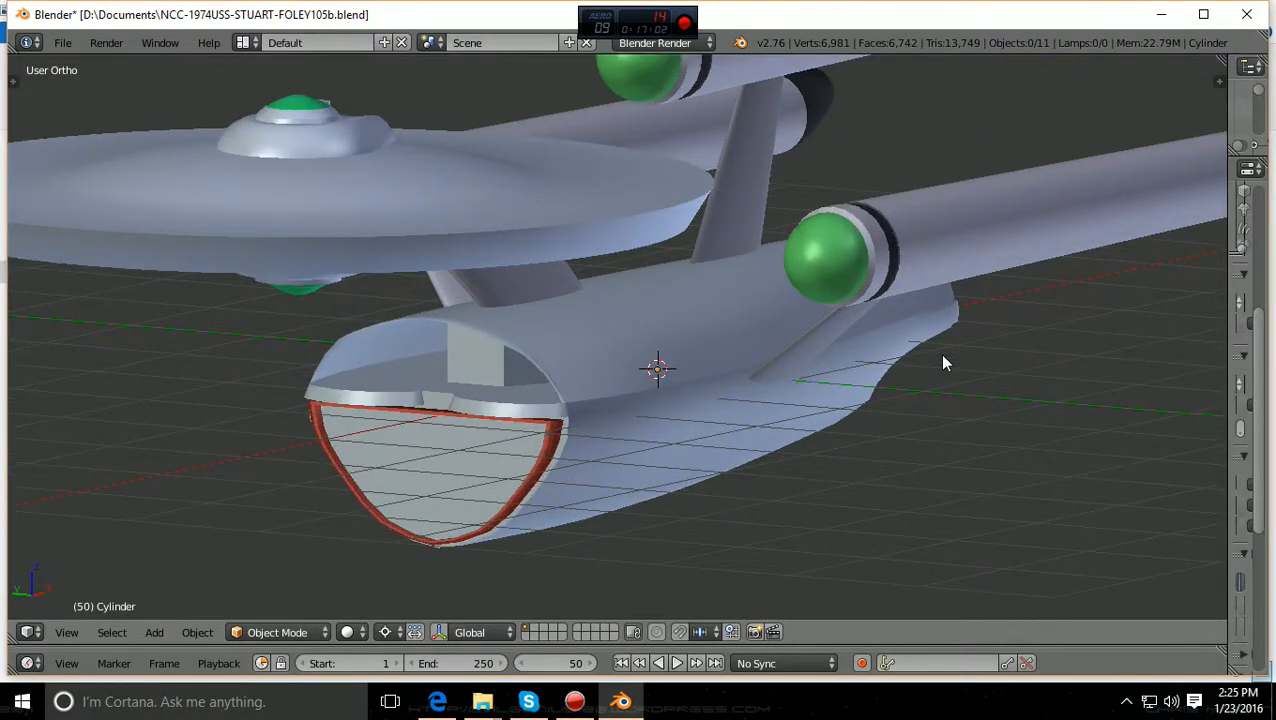
pyautogui.scroll(-1, 945, 363)
pyautogui.scroll(3, 943, 362)
pyautogui.keyDown('alt'); pyautogui.scroll(6, 943, 362); pyautogui.keyUp('alt')
pyautogui.scroll(-3, 943, 362)
# Step: View the whole ship from the front quarter at several distances, including the surrounding reference images
pyautogui.scroll(-4, 945, 363)
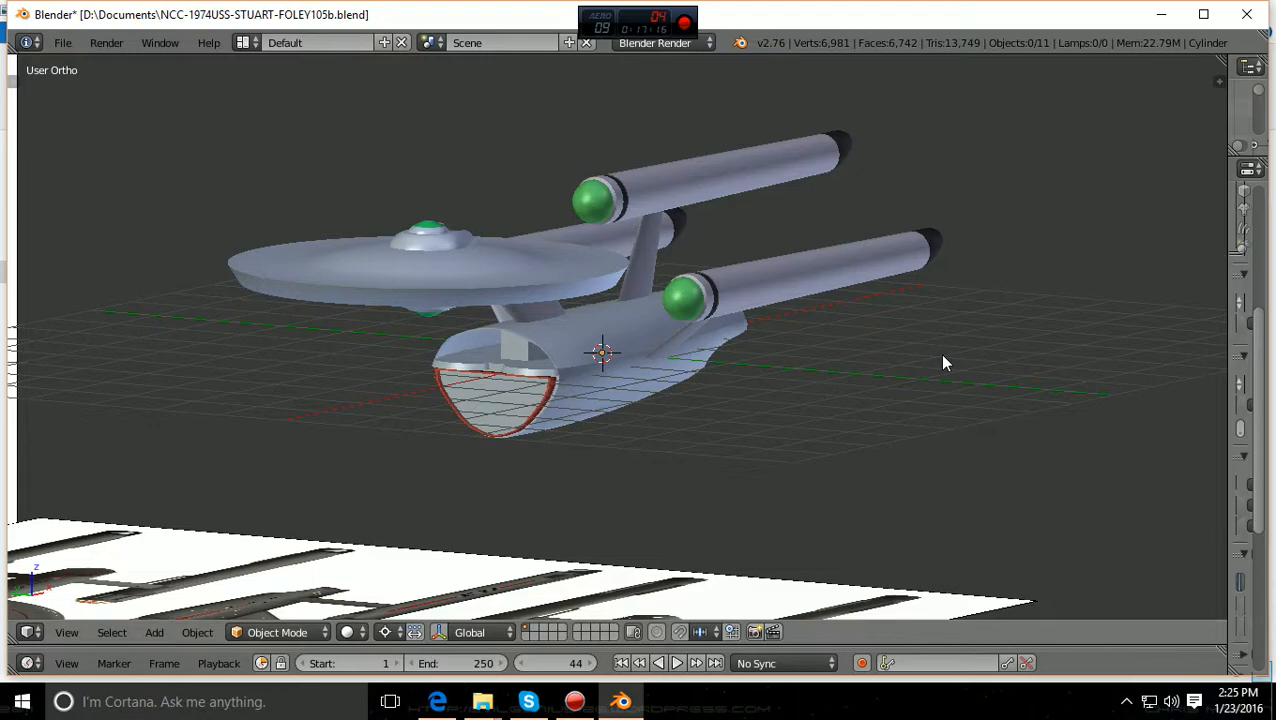
pyautogui.scroll(1, 943, 363)
pyautogui.keyDown('shift'); pyautogui.scroll(4, 943, 363); pyautogui.keyUp('shift')
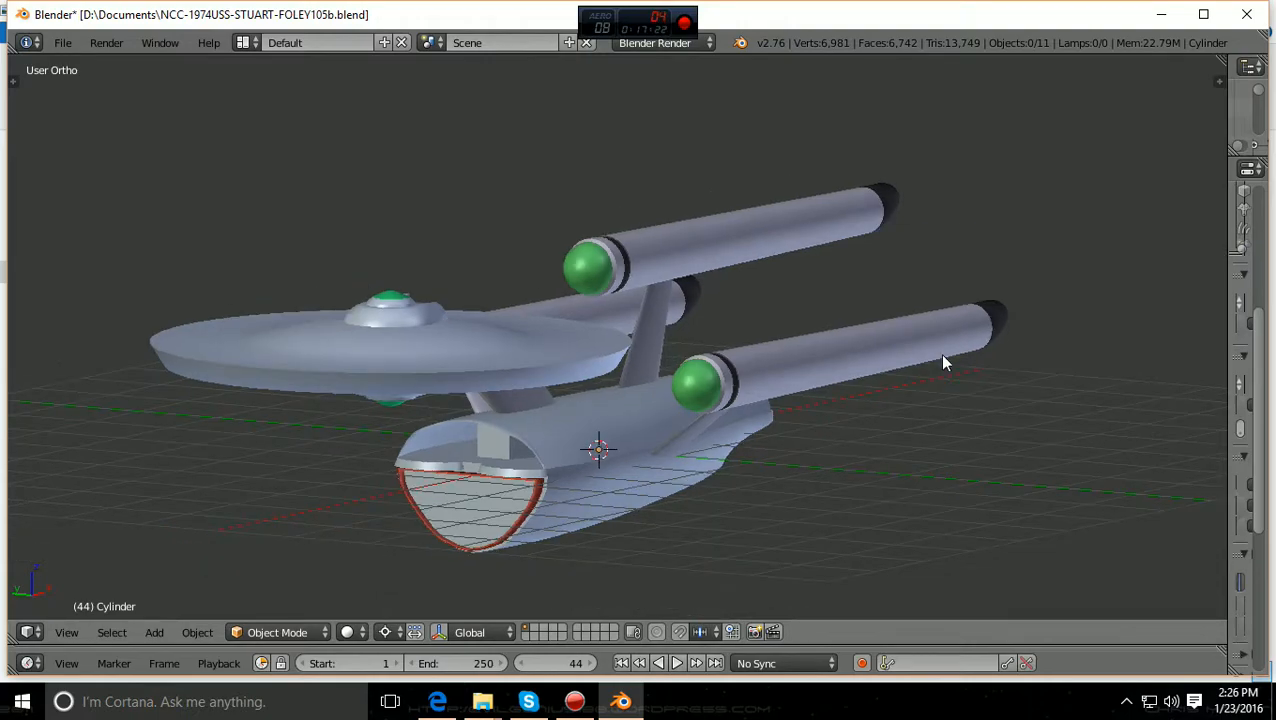
pyautogui.scroll(1, 943, 363)
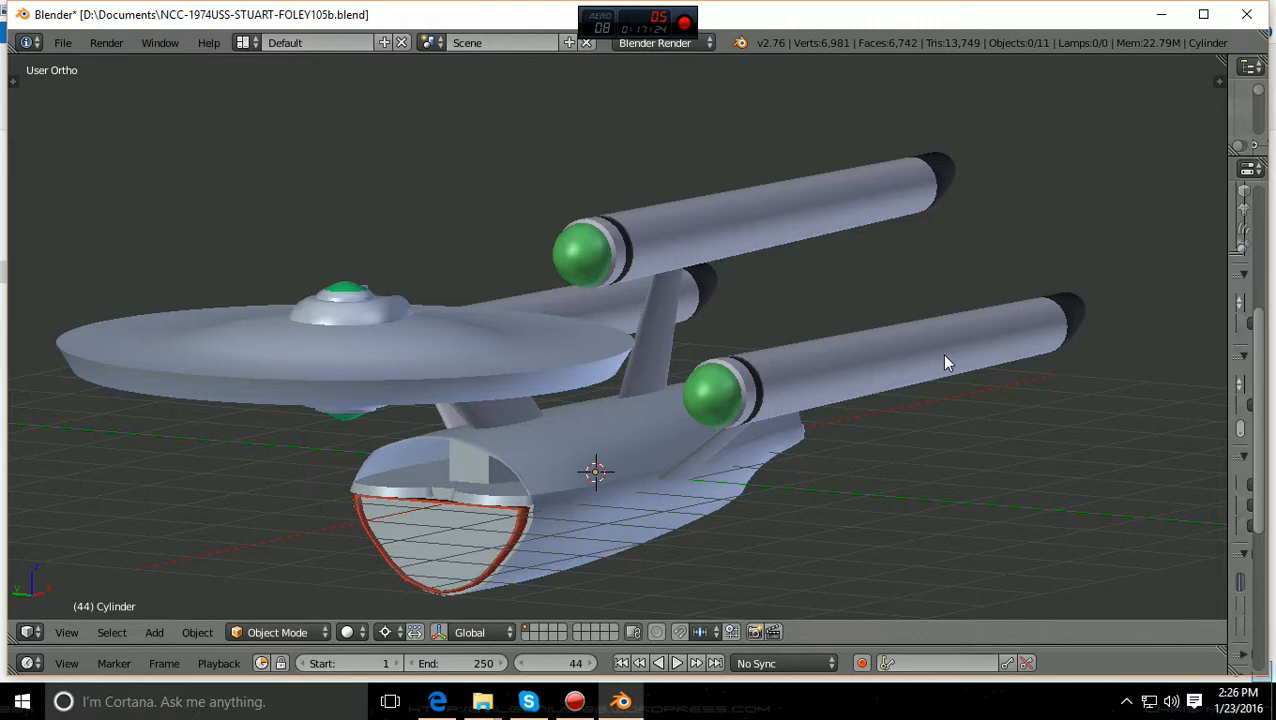
pyautogui.scroll(-2, 947, 363)
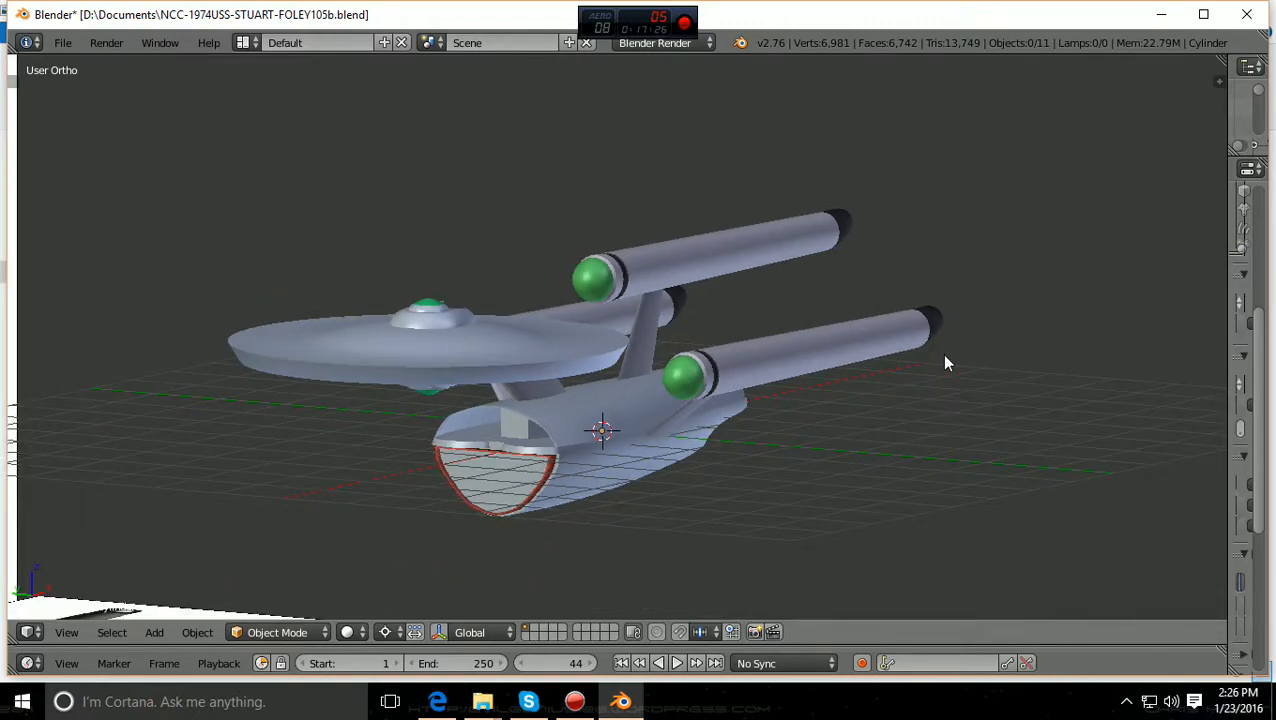
pyautogui.scroll(-1, 947, 363)
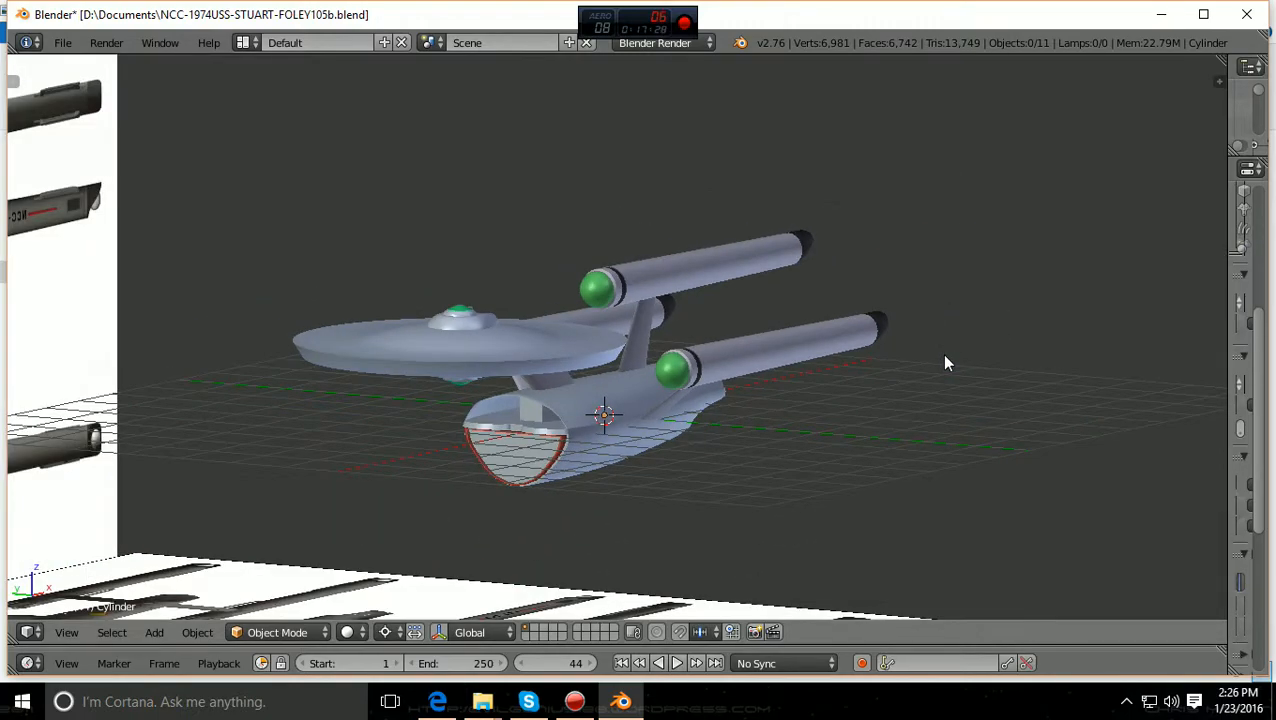
pyautogui.scroll(-1, 947, 363)
# Step: Switch to the front orthographic view and frame the secondary hull's forward end against the side-profile reference
pyautogui.press('KP_1')
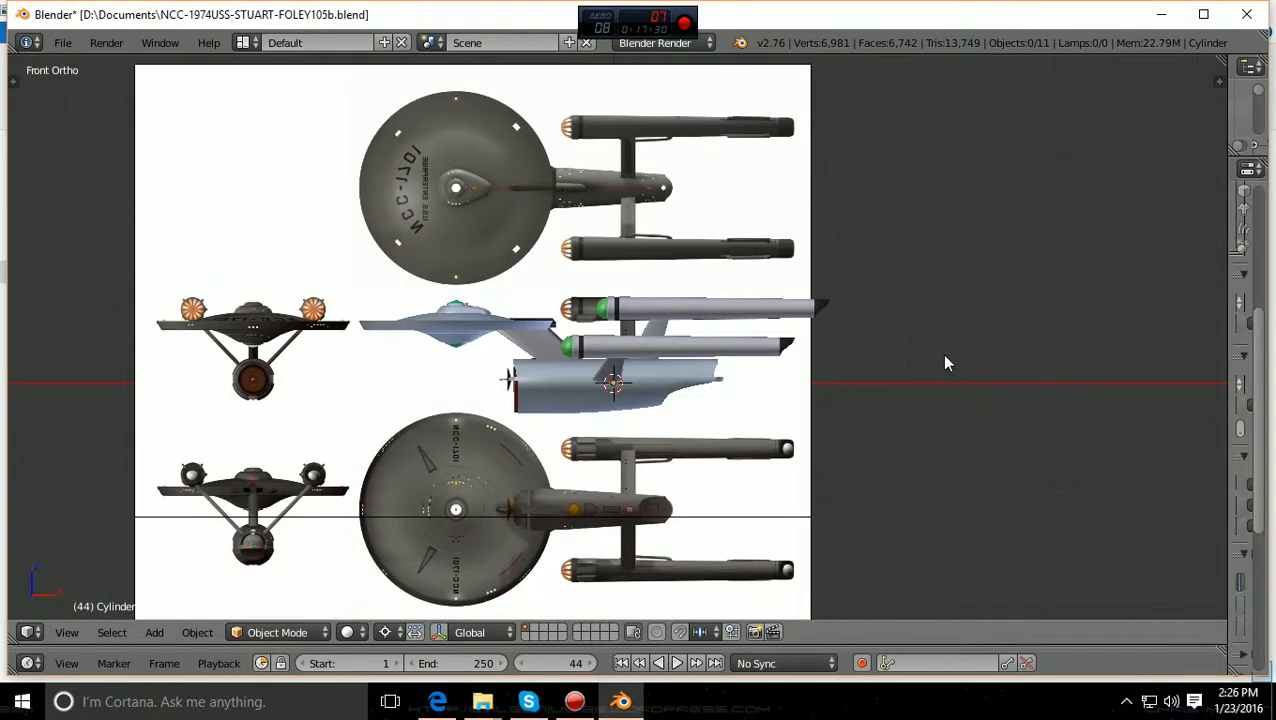
pyautogui.scroll(2, 946, 360)
pyautogui.scroll(1, 947, 363)
pyautogui.keyDown('ctrl'); pyautogui.scroll(-5, 947, 363); pyautogui.keyUp('ctrl')
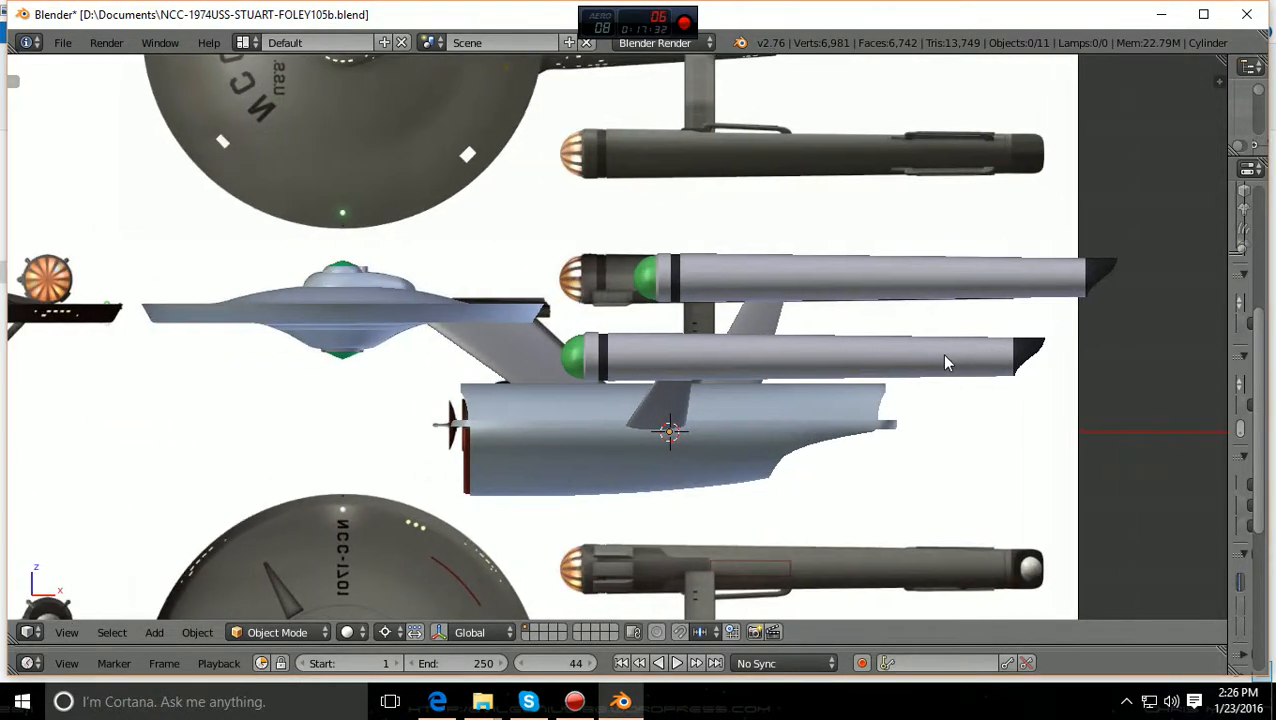
pyautogui.keyDown('shift'); pyautogui.scroll(-7, 947, 363); pyautogui.keyUp('shift')
pyautogui.scroll(2, 947, 363)
pyautogui.keyDown('ctrl'); pyautogui.scroll(-4, 947, 363); pyautogui.keyUp('ctrl')
pyautogui.scroll(1, 944, 356)
pyautogui.keyDown('shift'); pyautogui.scroll(4, 944, 356); pyautogui.keyUp('shift')
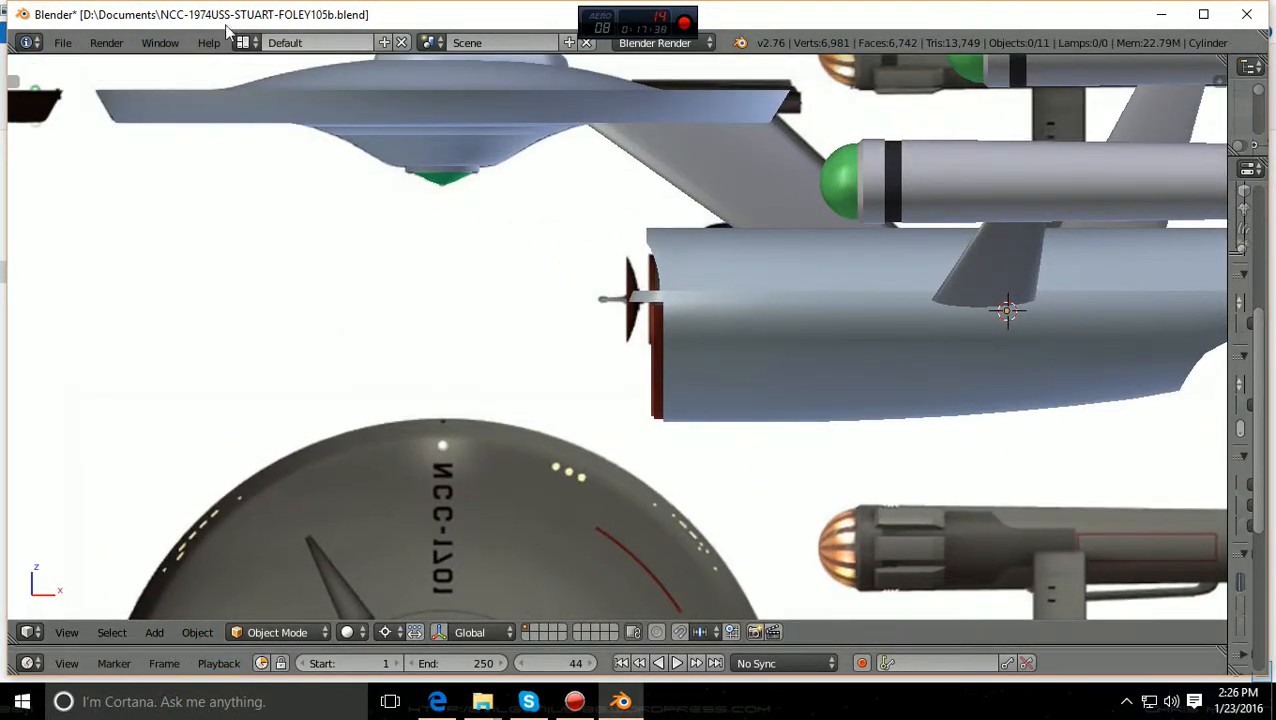
# Step: Make the application window fullscreen
pyautogui.click(166, 43)
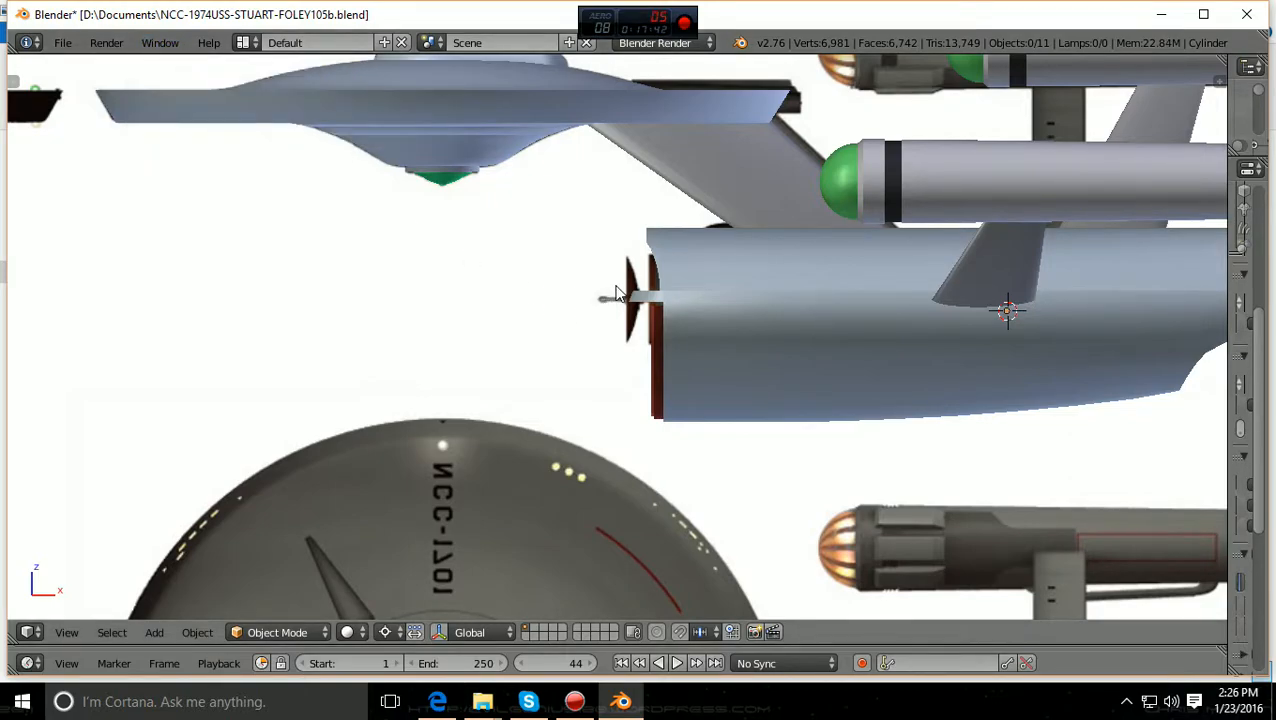
pyautogui.click(163, 44)
pyautogui.click(200, 84)
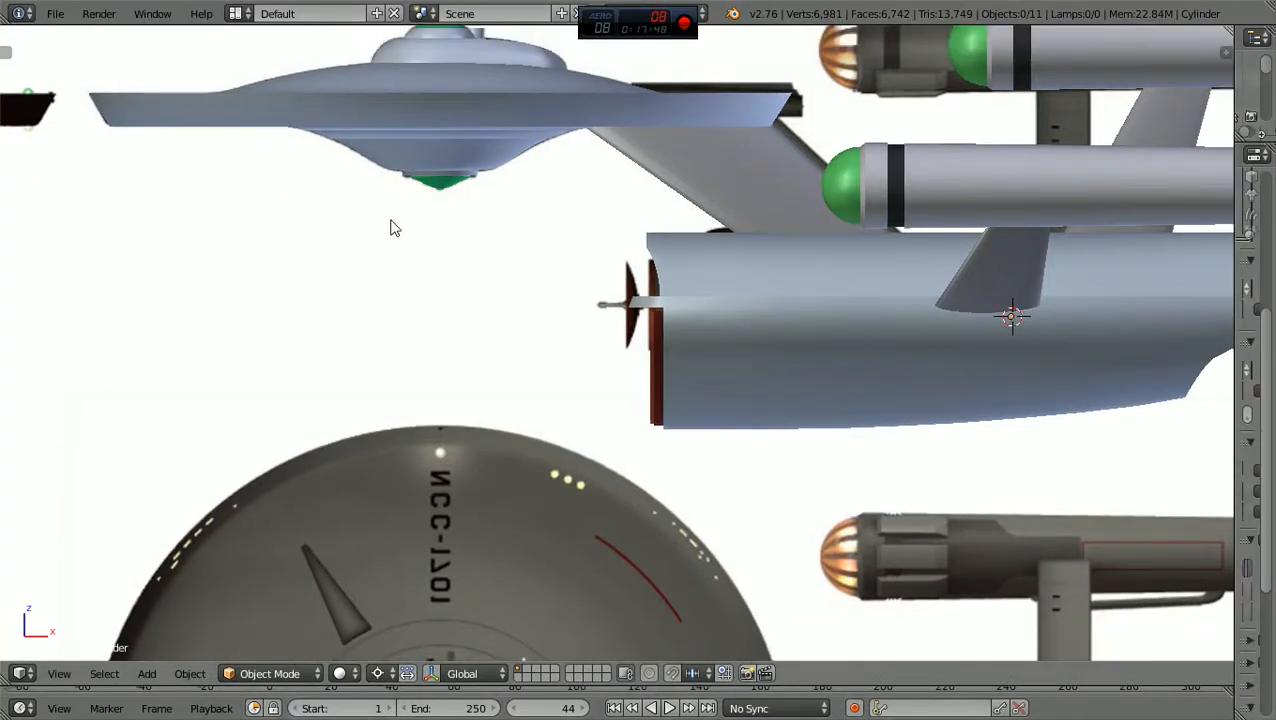
# Step: Add a UV sphere mesh at the 3D cursor inside the secondary hull
pyautogui.scroll(-3, 402, 228)
pyautogui.scroll(1, 402, 230)
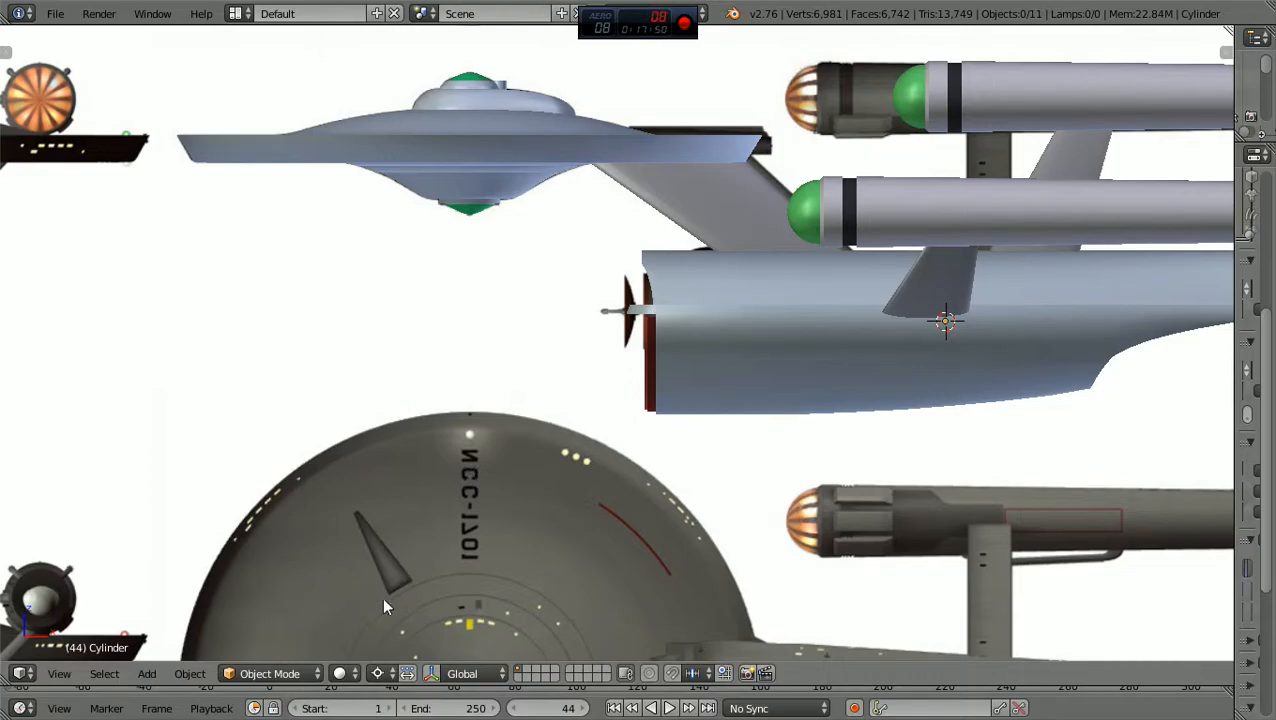
pyautogui.click(184, 676)
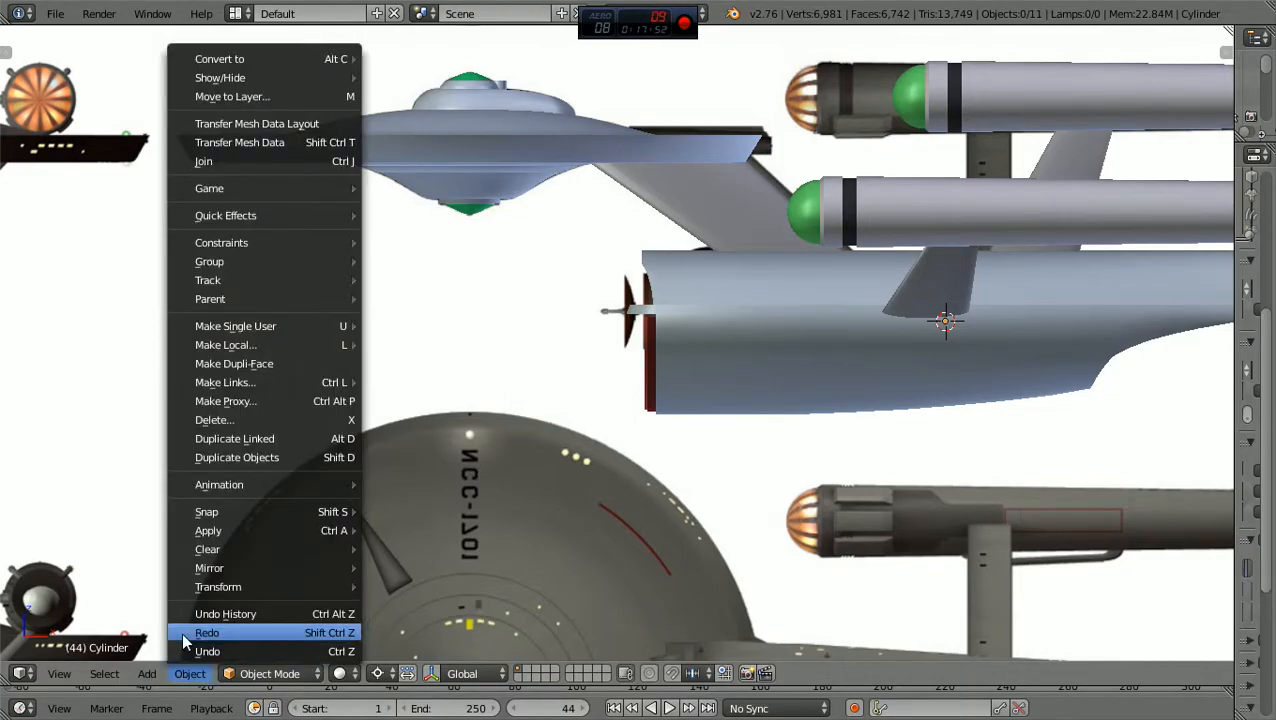
pyautogui.moveTo(299, 558)
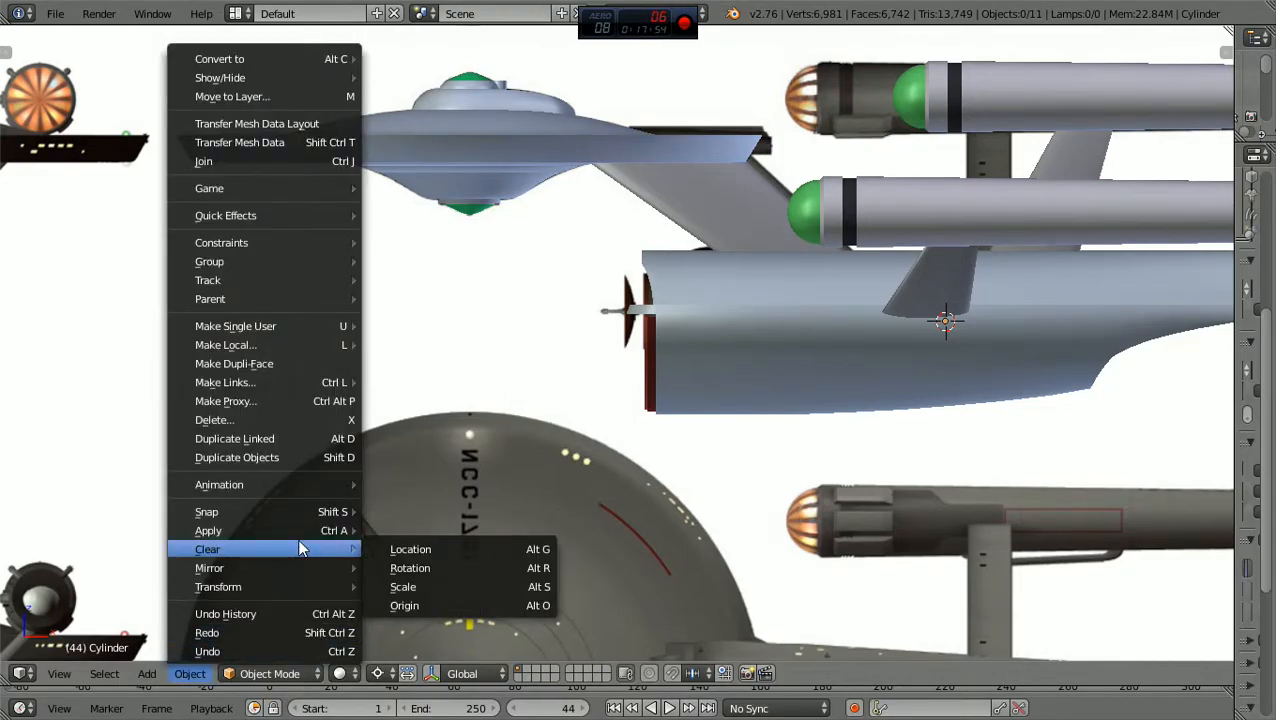
pyautogui.moveTo(152, 672)
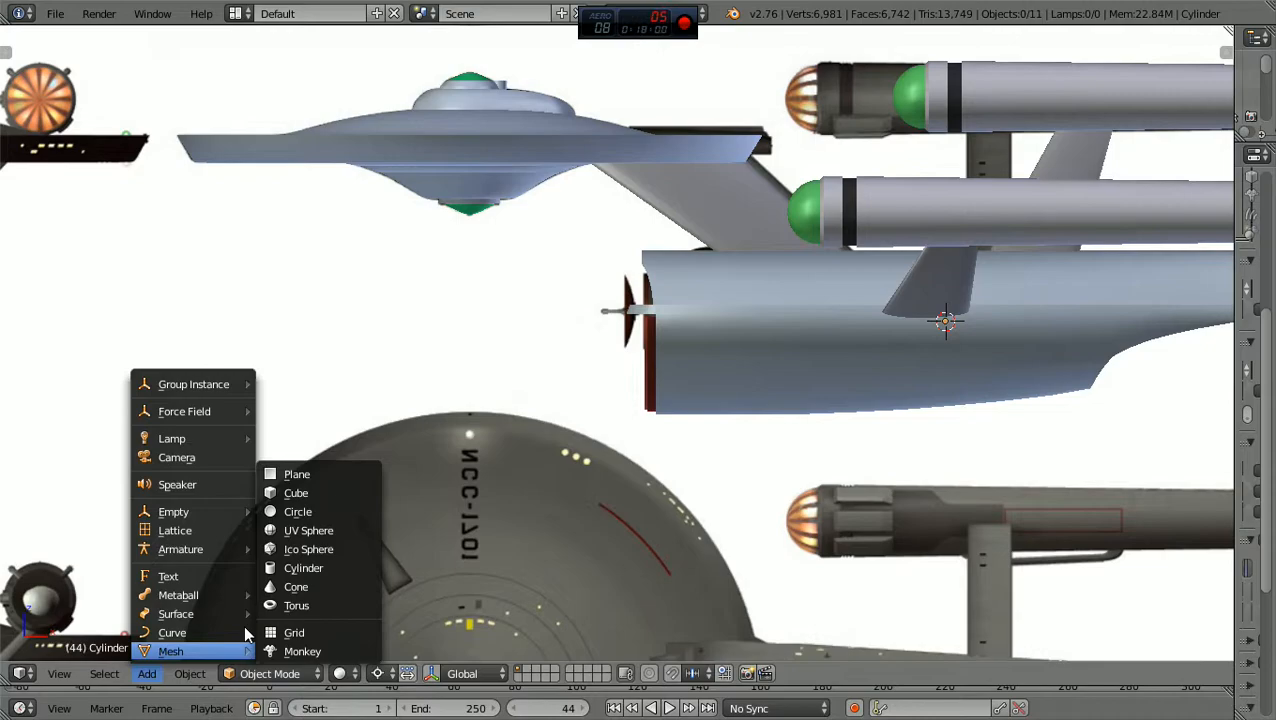
pyautogui.click(156, 678)
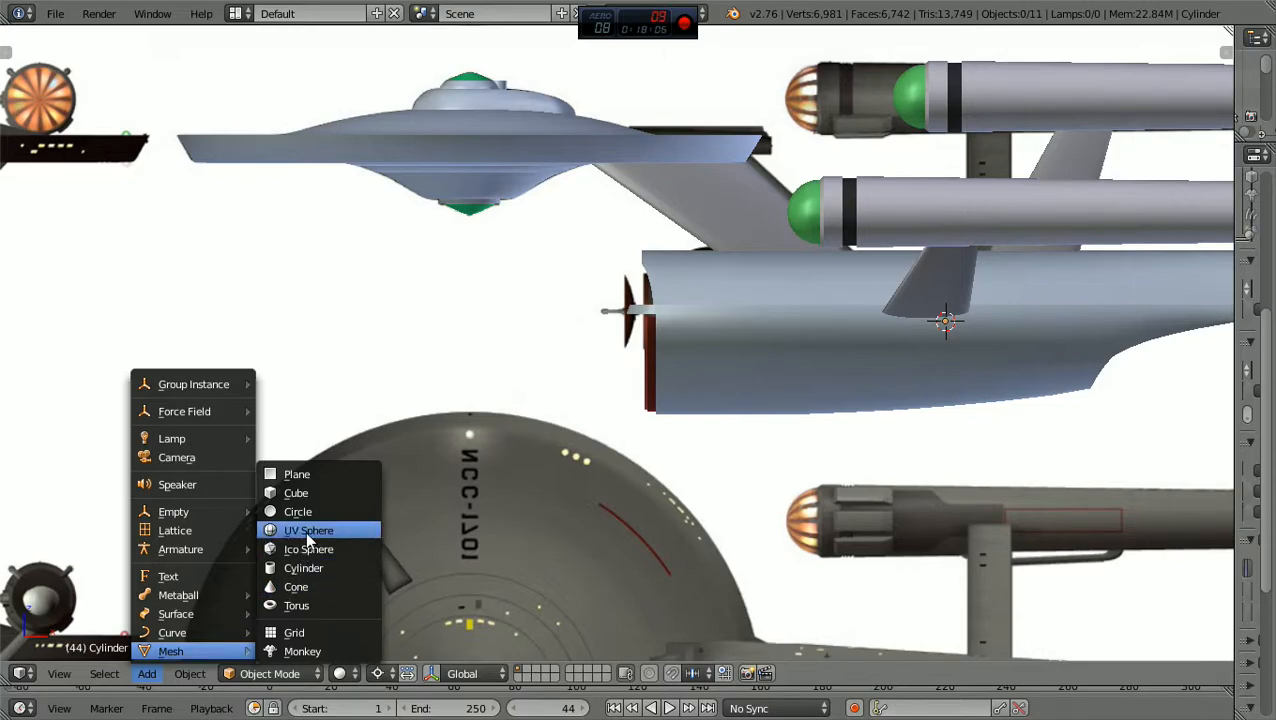
pyautogui.click(305, 531)
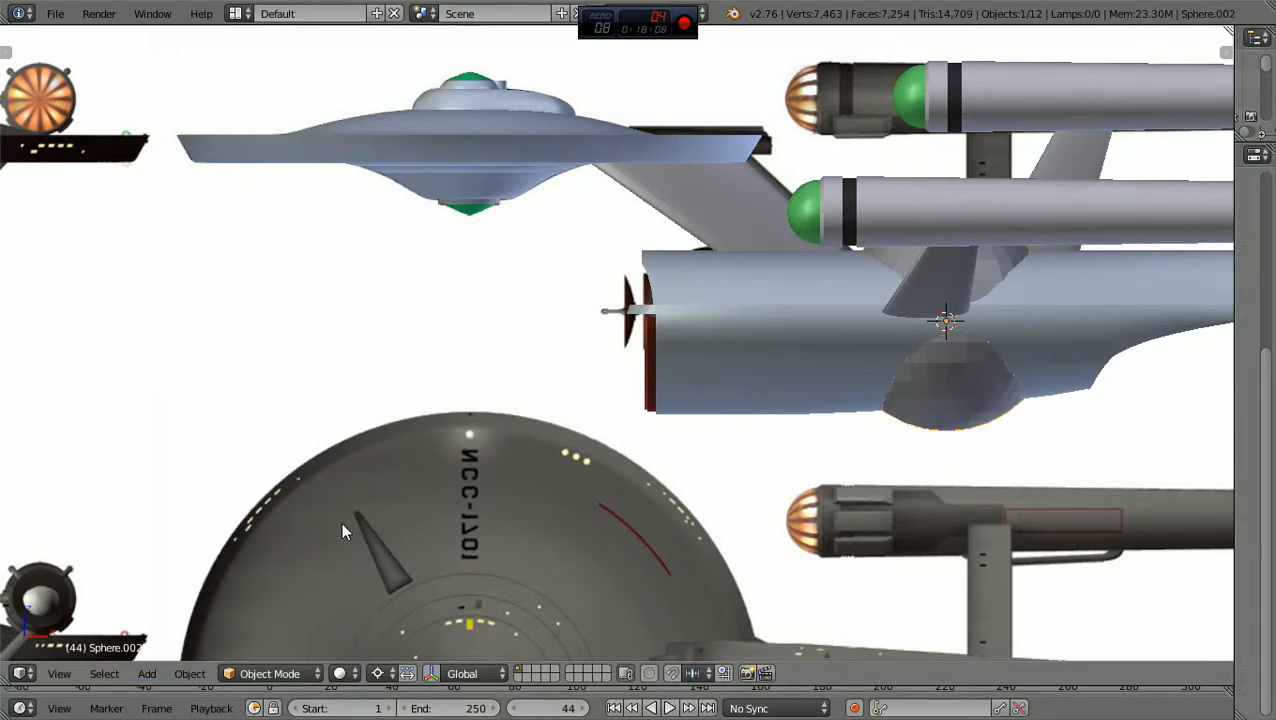
# Step: Move the new sphere along the global X axis to just ahead of the secondary hull, beneath the saucer
pyautogui.scroll(-2, 505, 451)
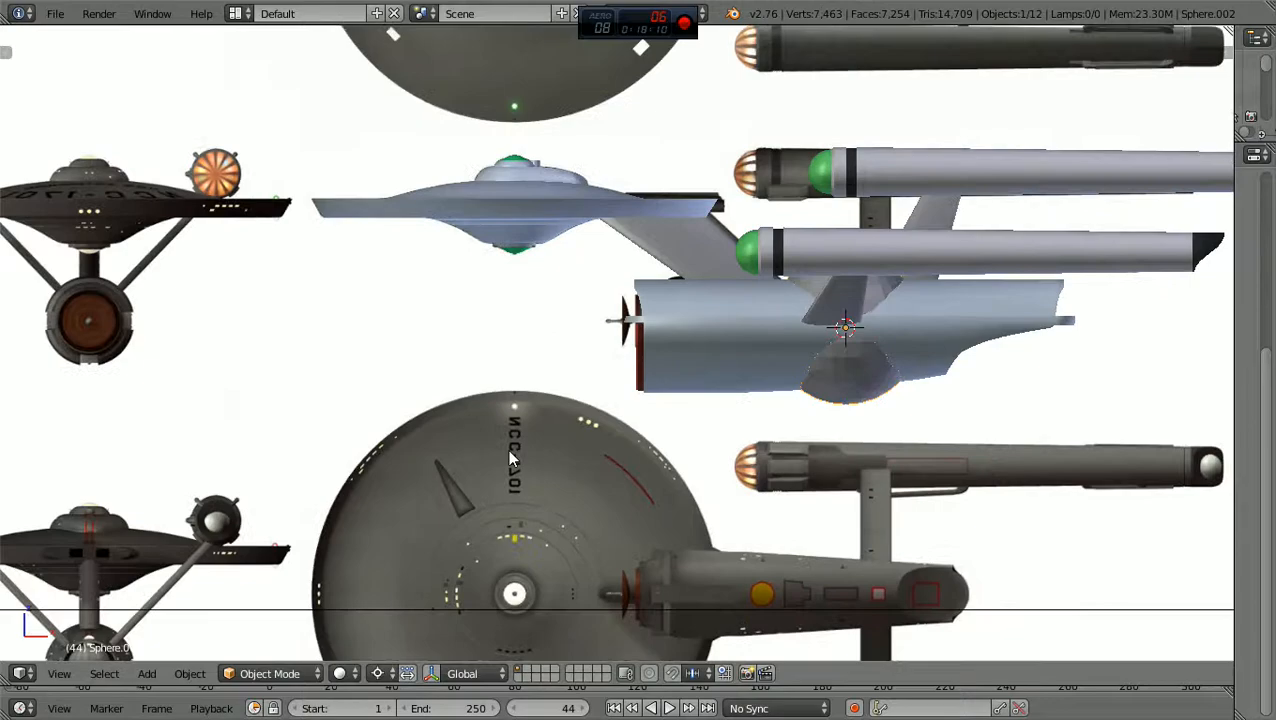
pyautogui.scroll(-1, 760, 440)
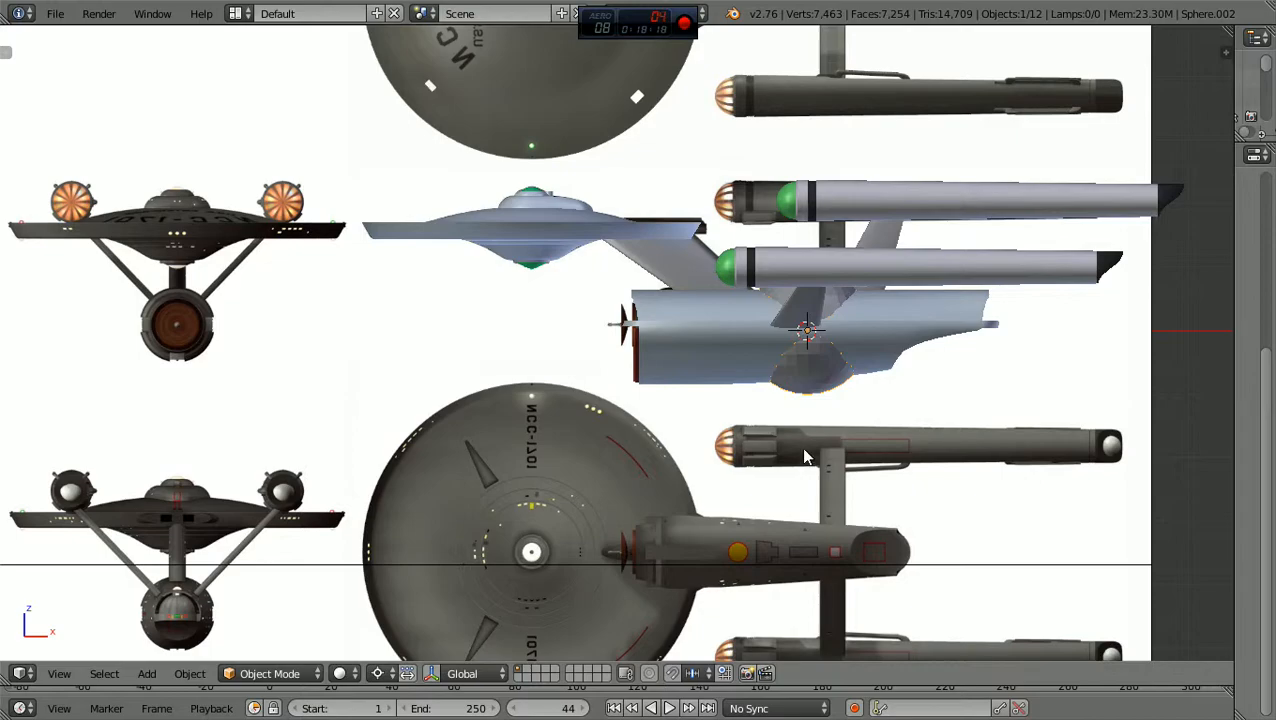
pyautogui.press('g')
pyautogui.press('x')
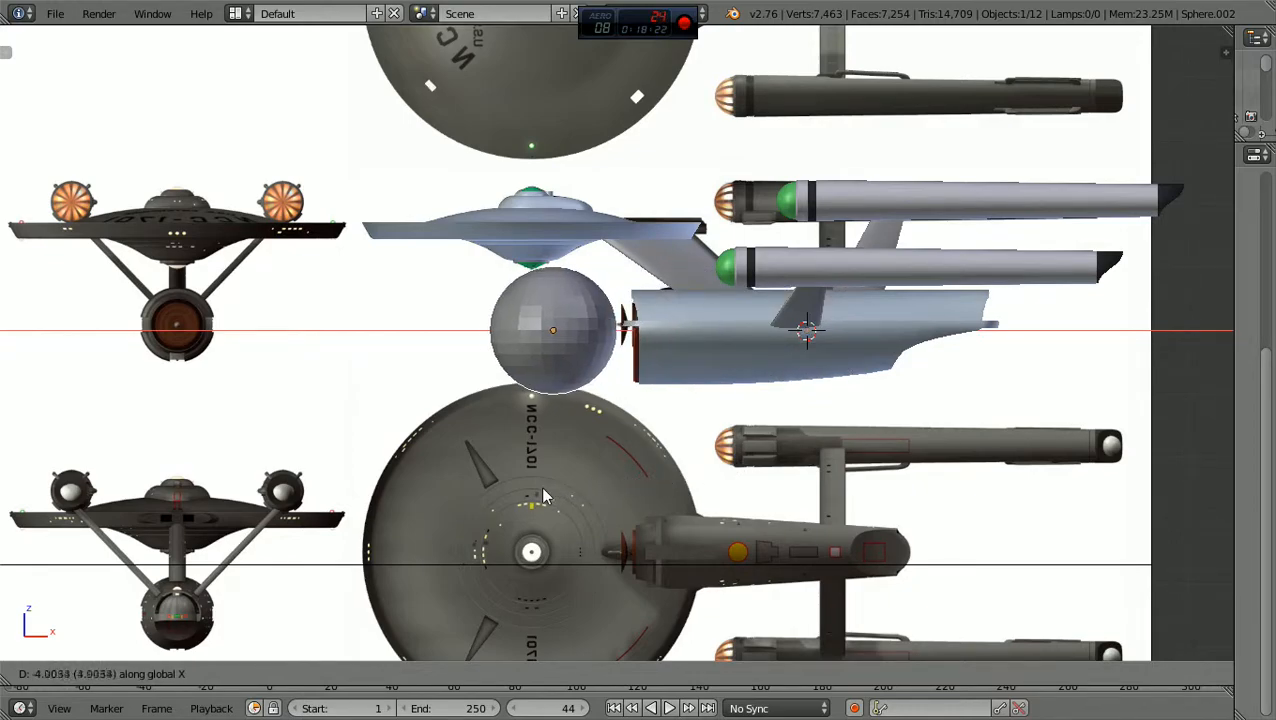
pyautogui.click(516, 491)
pyautogui.scroll(1, 516, 491)
pyautogui.scroll(4, 516, 491)
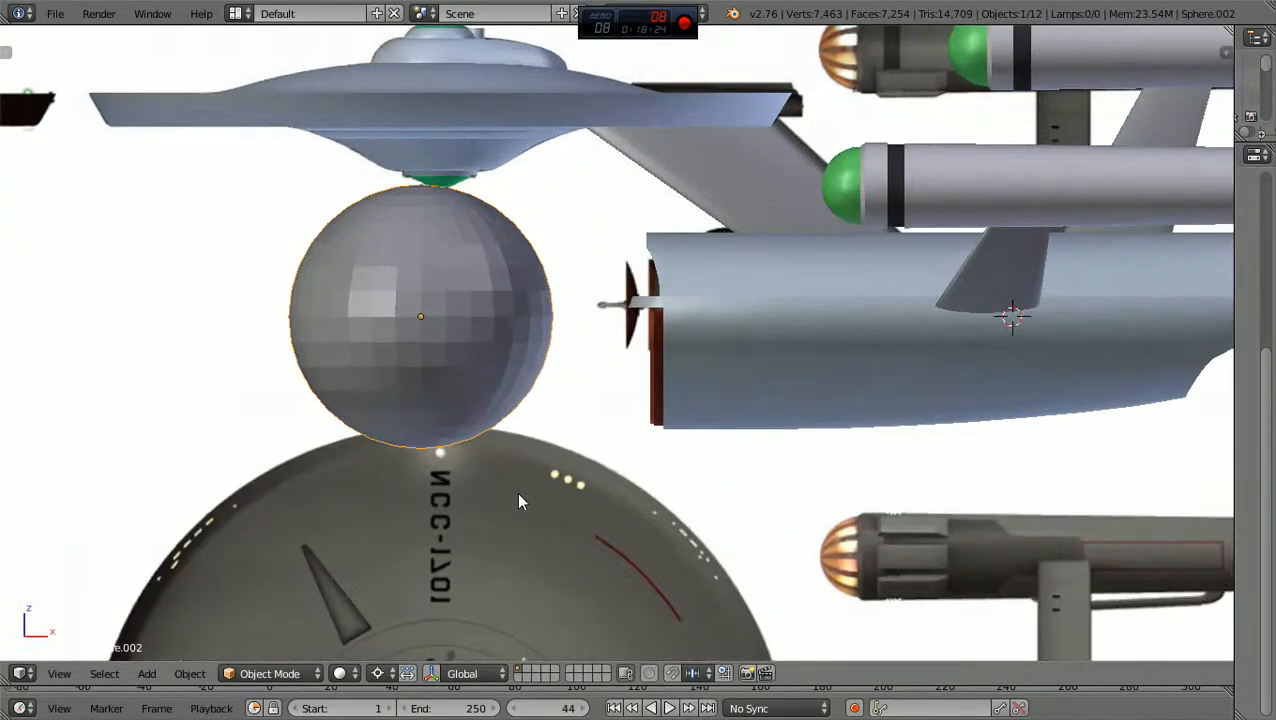
pyautogui.scroll(1, 519, 502)
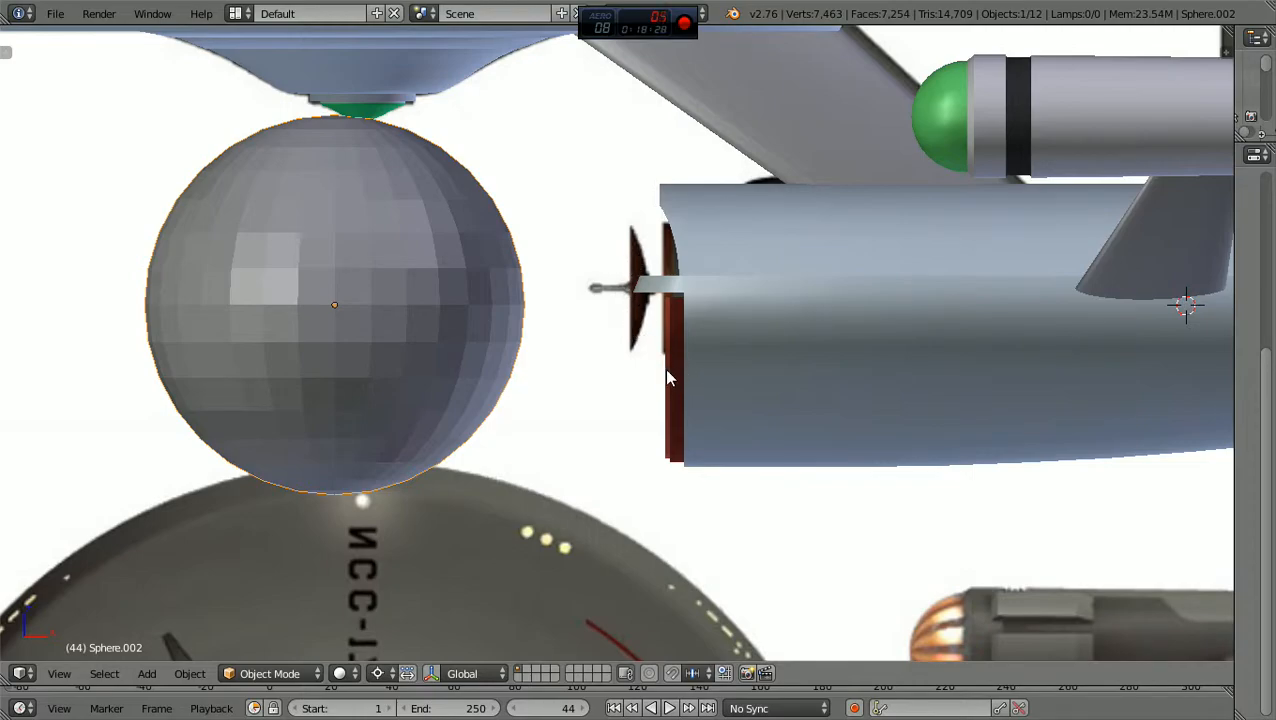
pyautogui.scroll(-1, 664, 368)
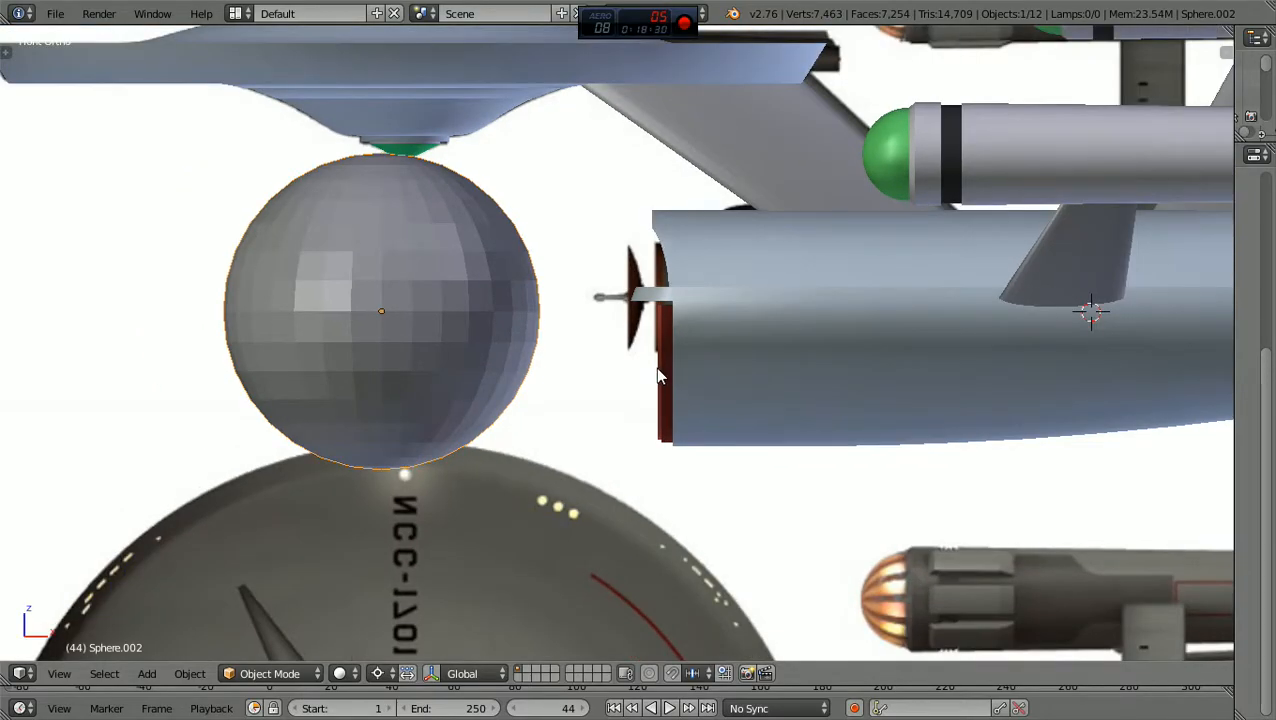
pyautogui.scroll(-1, 655, 367)
pyautogui.rightClick(453, 341)
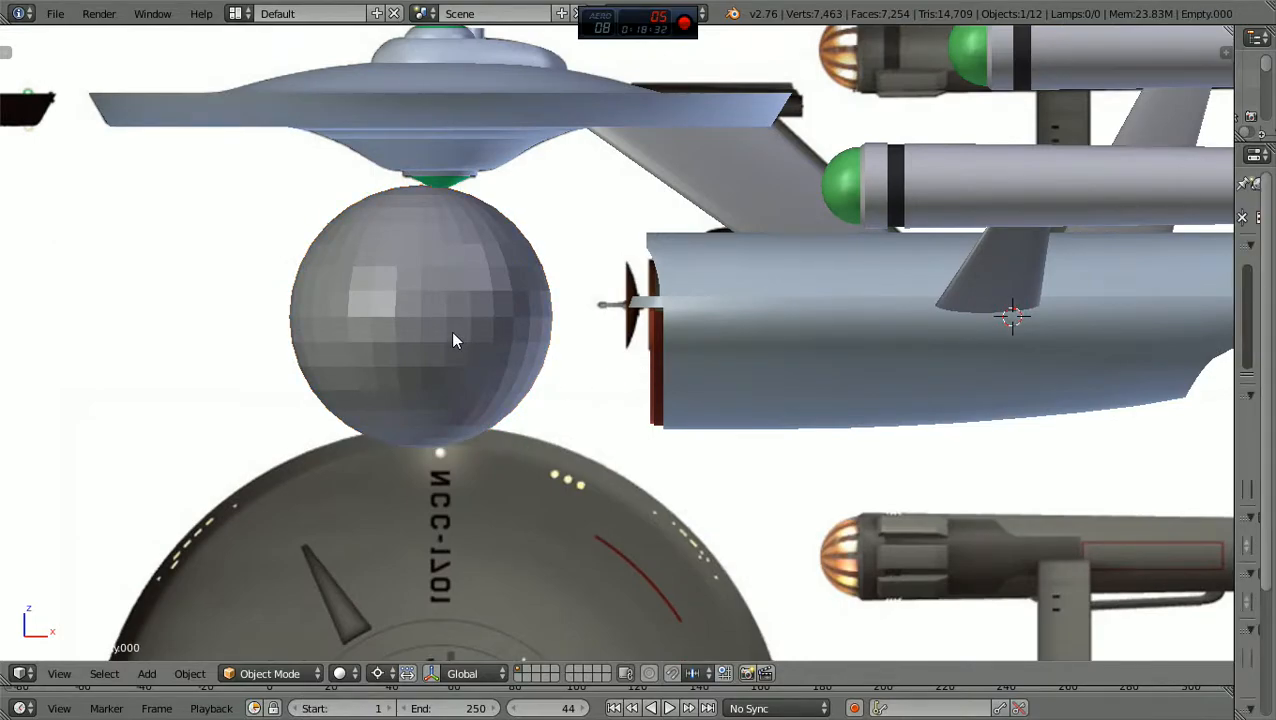
pyautogui.rightClick(437, 318)
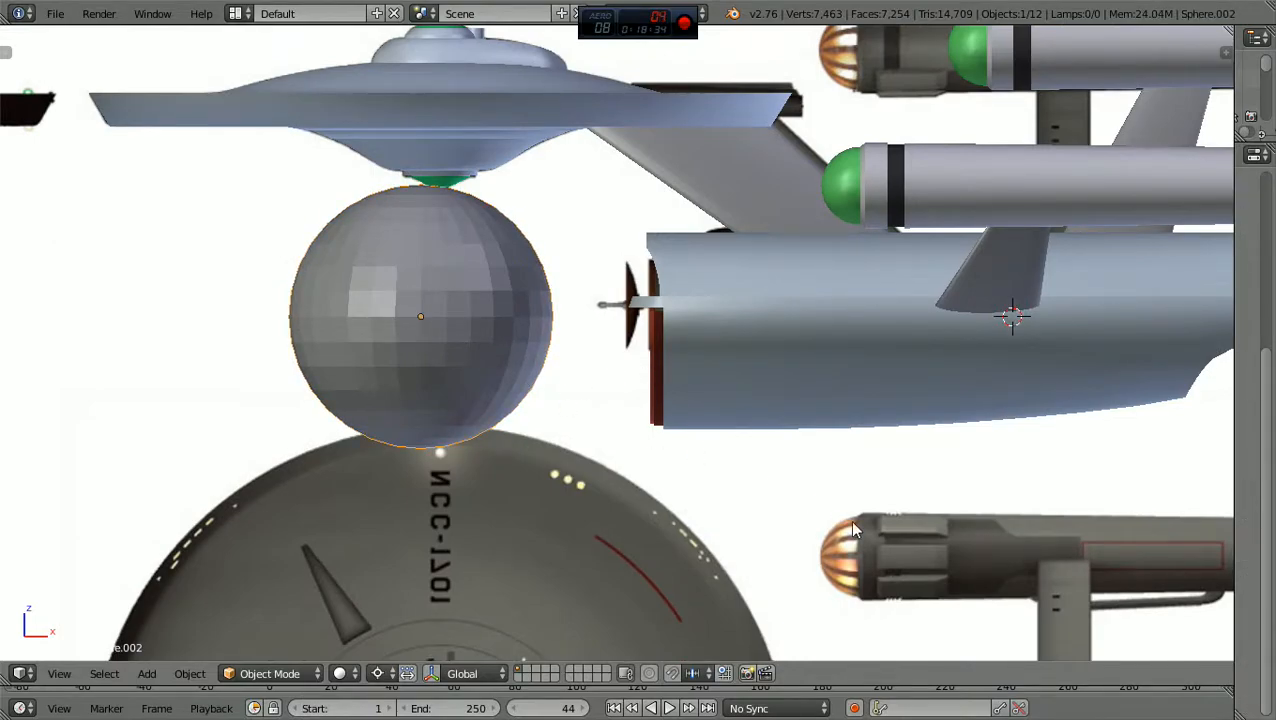
pyautogui.scroll(-4, 883, 489)
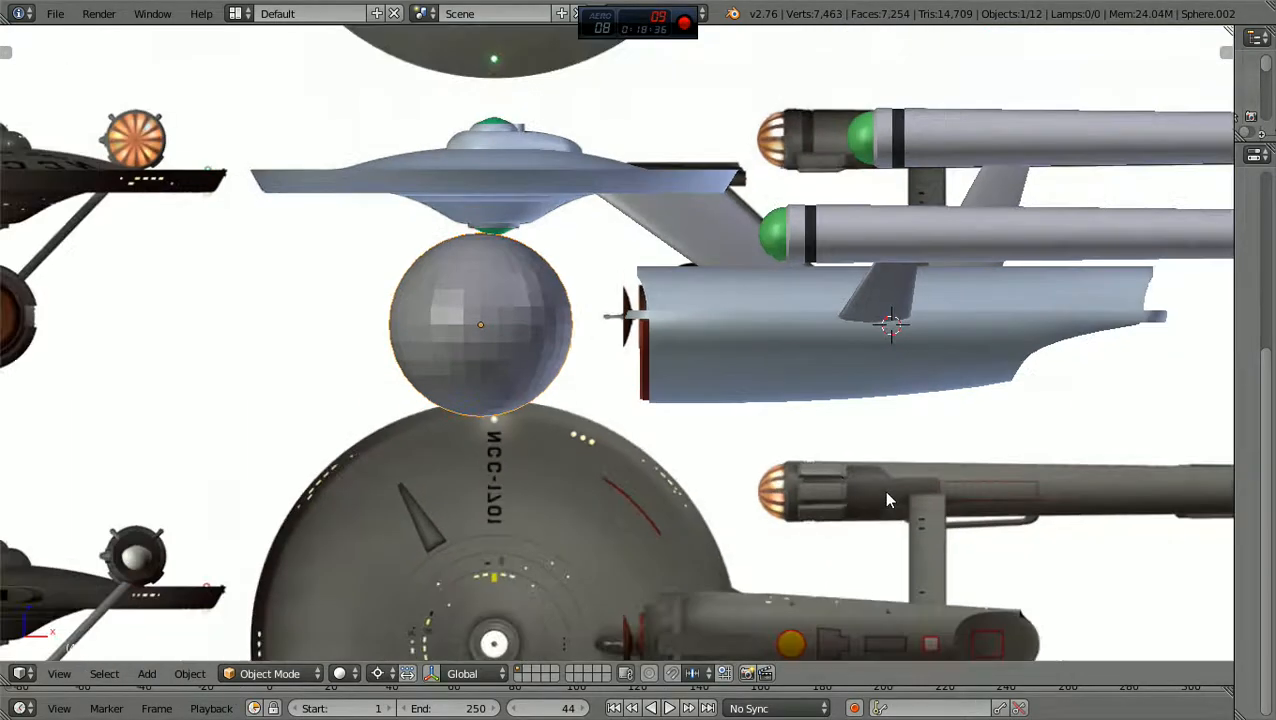
pyautogui.scroll(3, 735, 456)
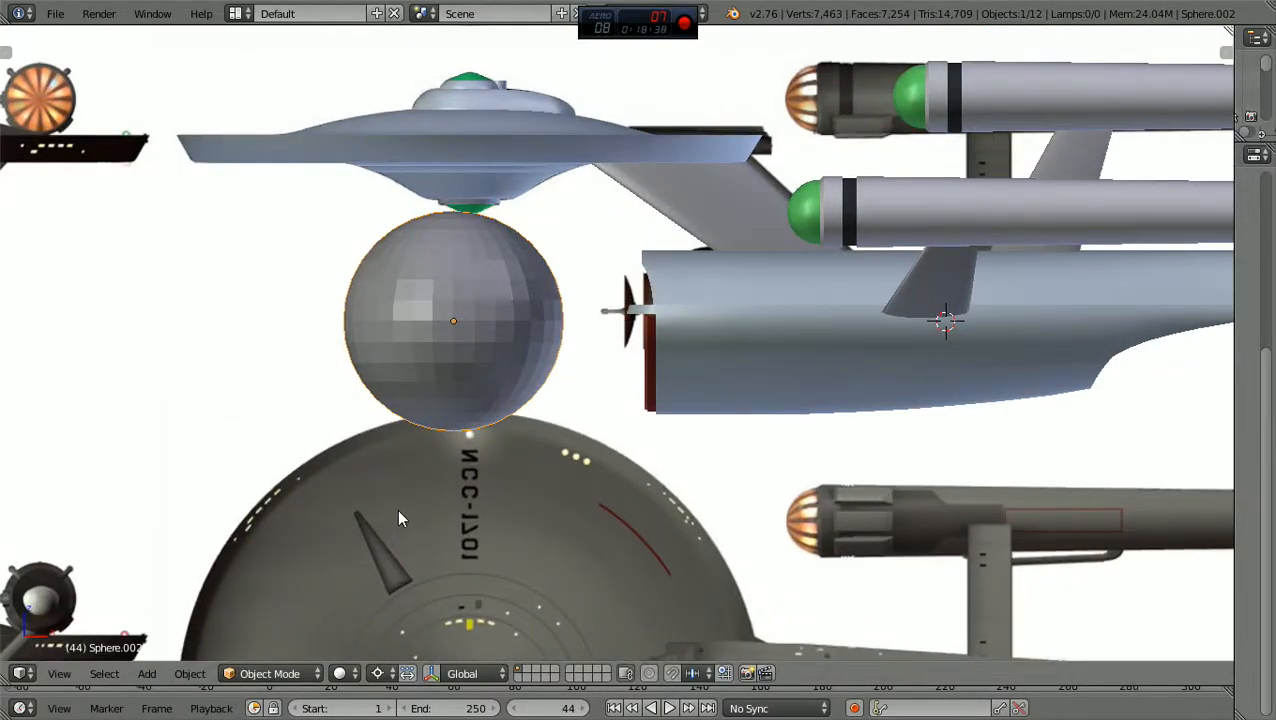
pyautogui.press('s')
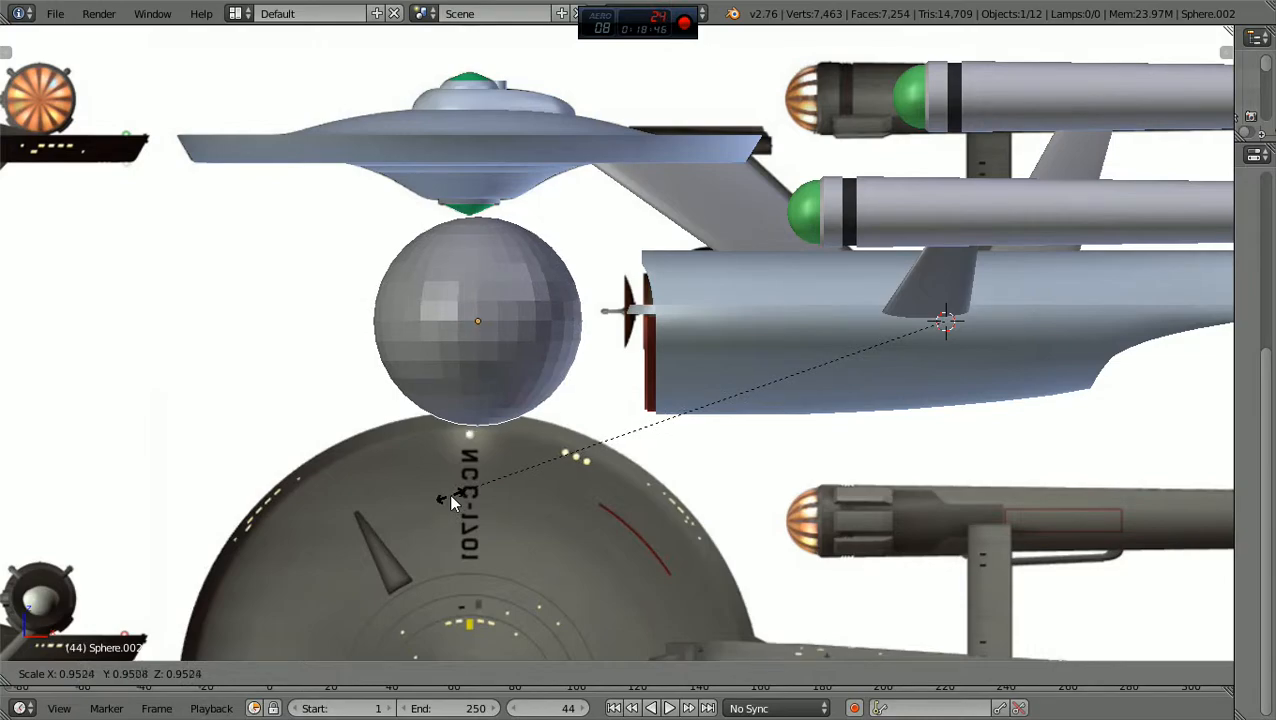
pyautogui.rightClick(449, 493)
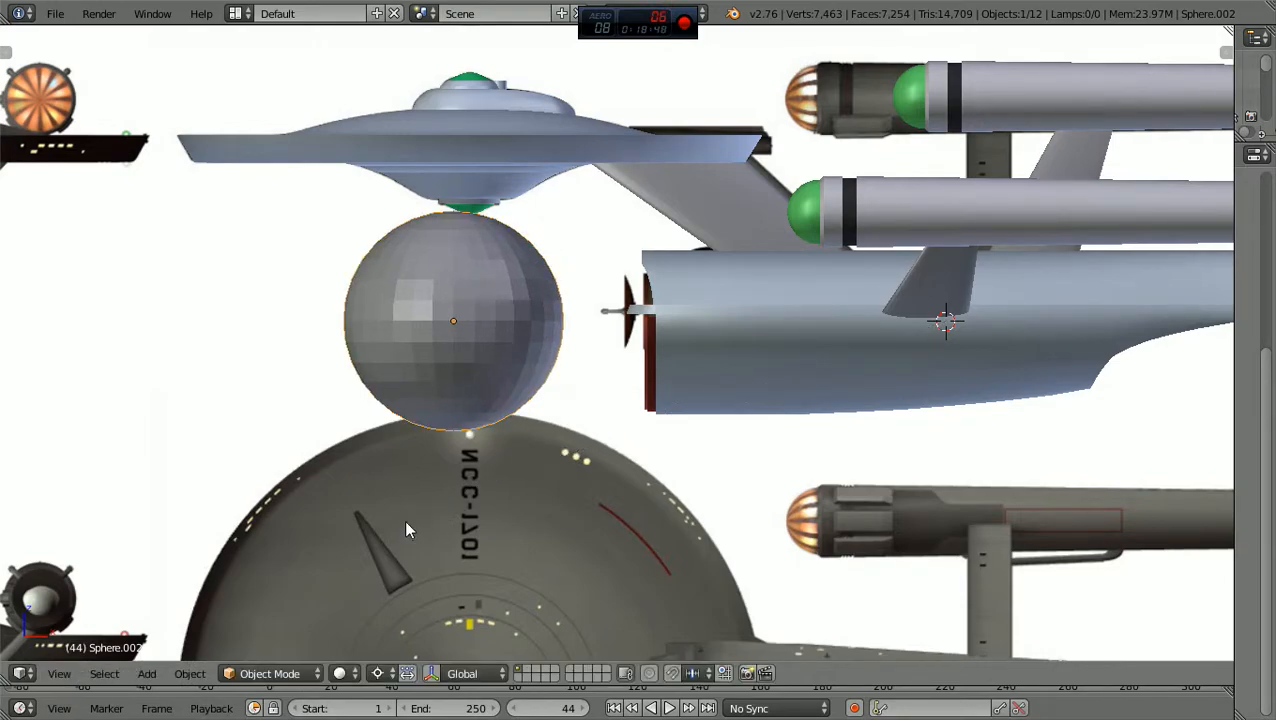
# Step: Snap the 3D cursor to the active sphere's origin
pyautogui.click(205, 675)
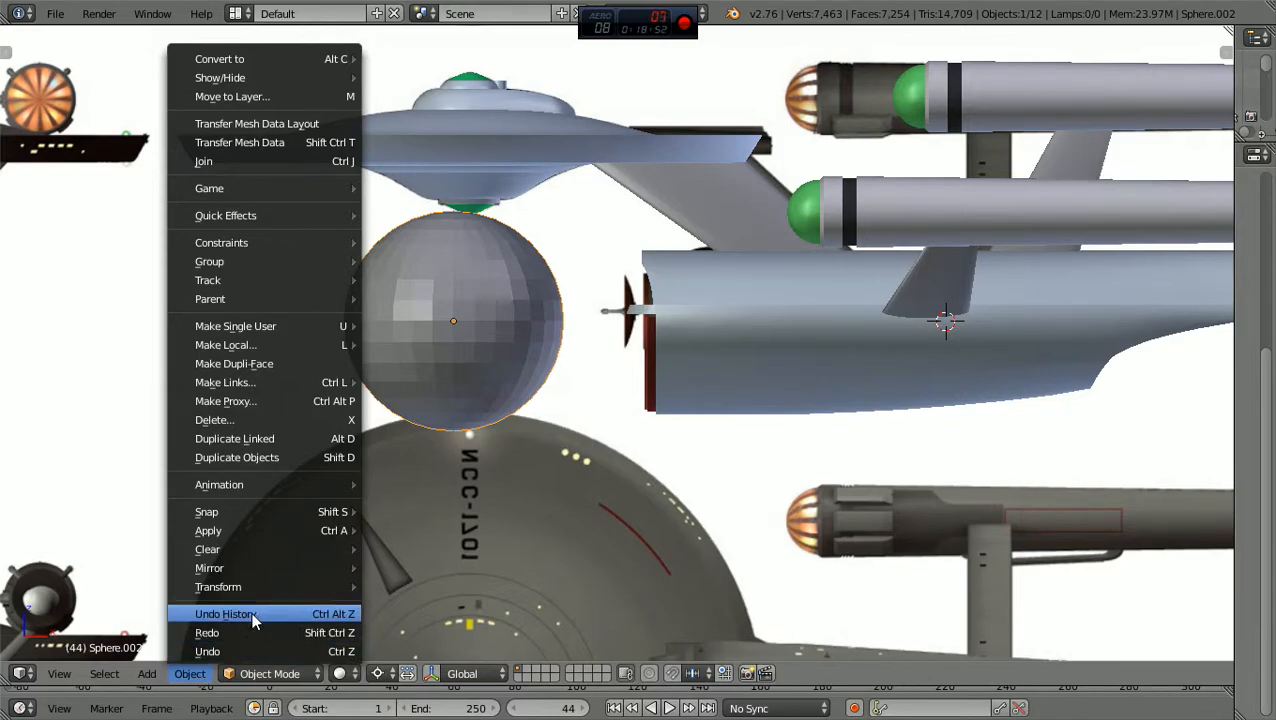
pyautogui.moveTo(267, 569)
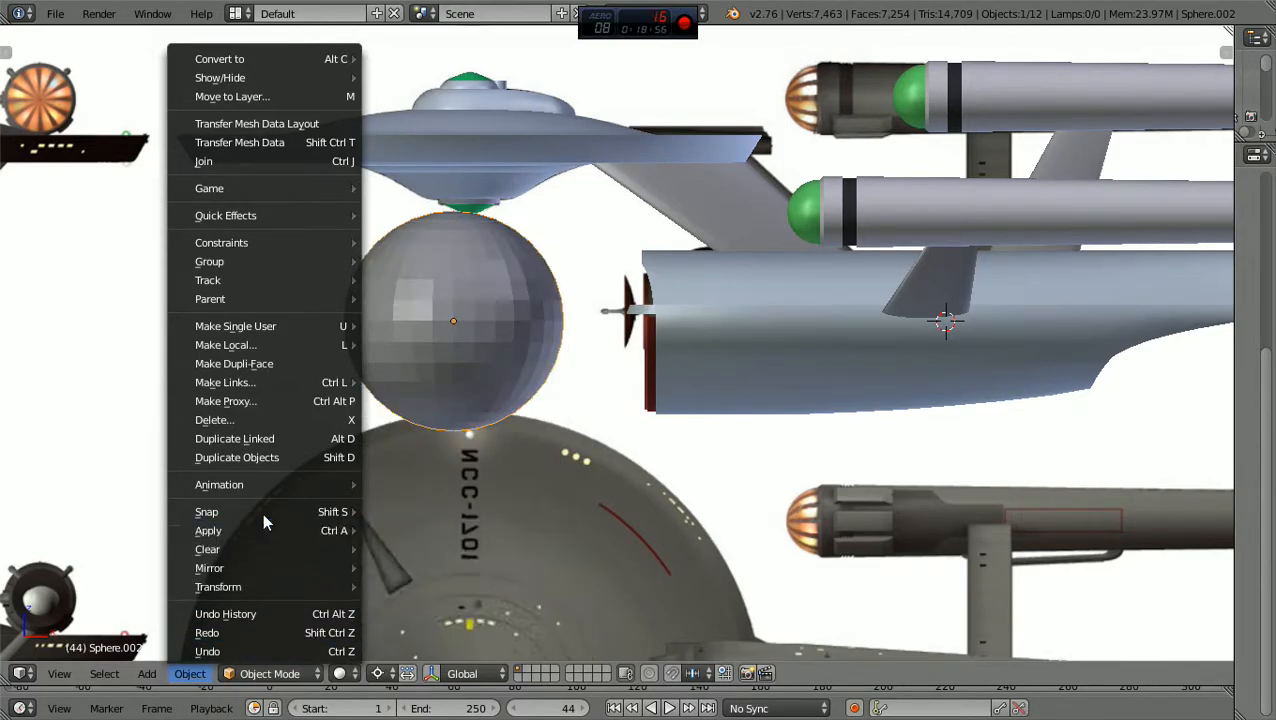
pyautogui.moveTo(264, 521)
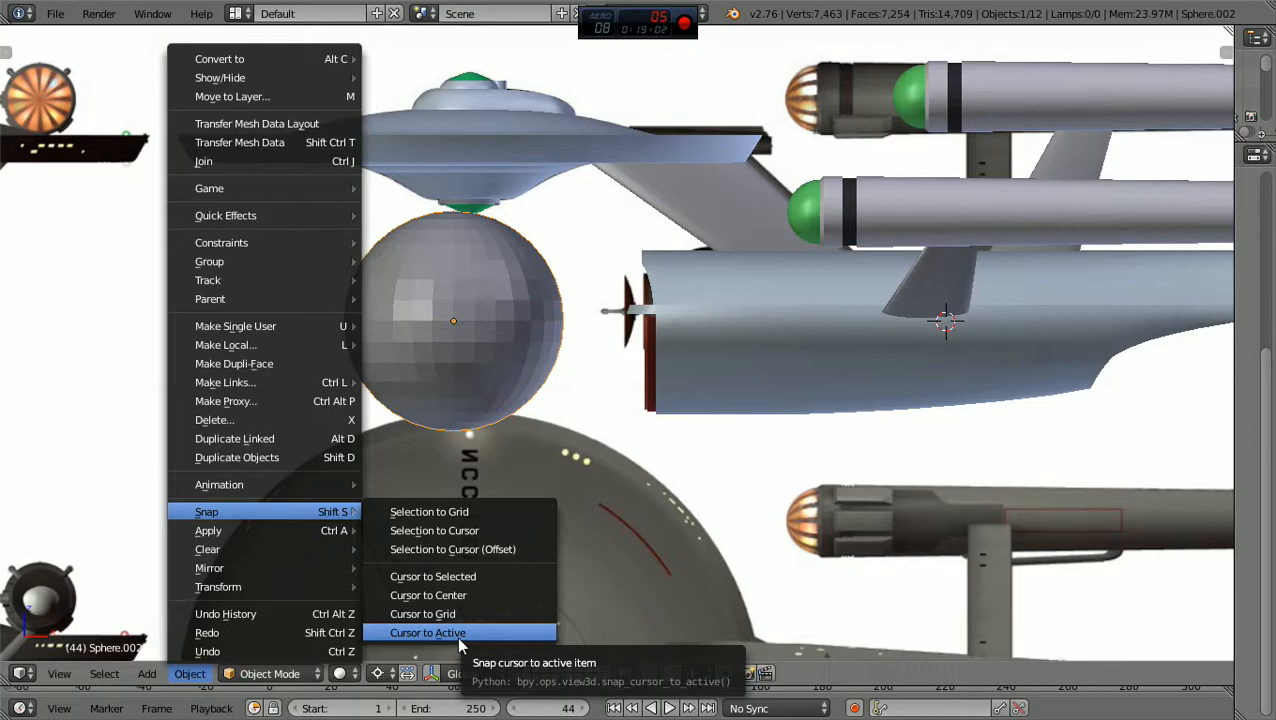
pyautogui.click(427, 632)
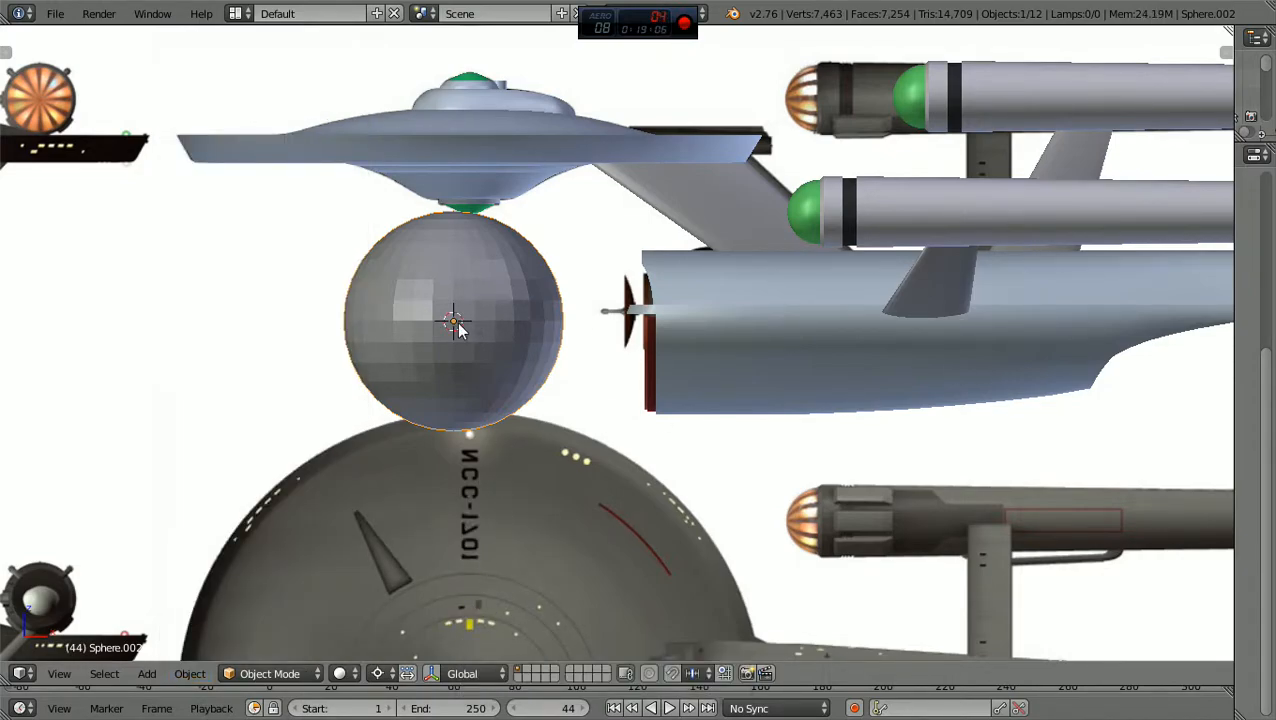
# Step: Scale the sphere down uniformly to about 40% of its size
pyautogui.scroll(-2, 458, 322)
pyautogui.moveTo(458, 322); pyautogui.dragTo(529, 380, button='middle')
pyautogui.scroll(3, 447, 352)
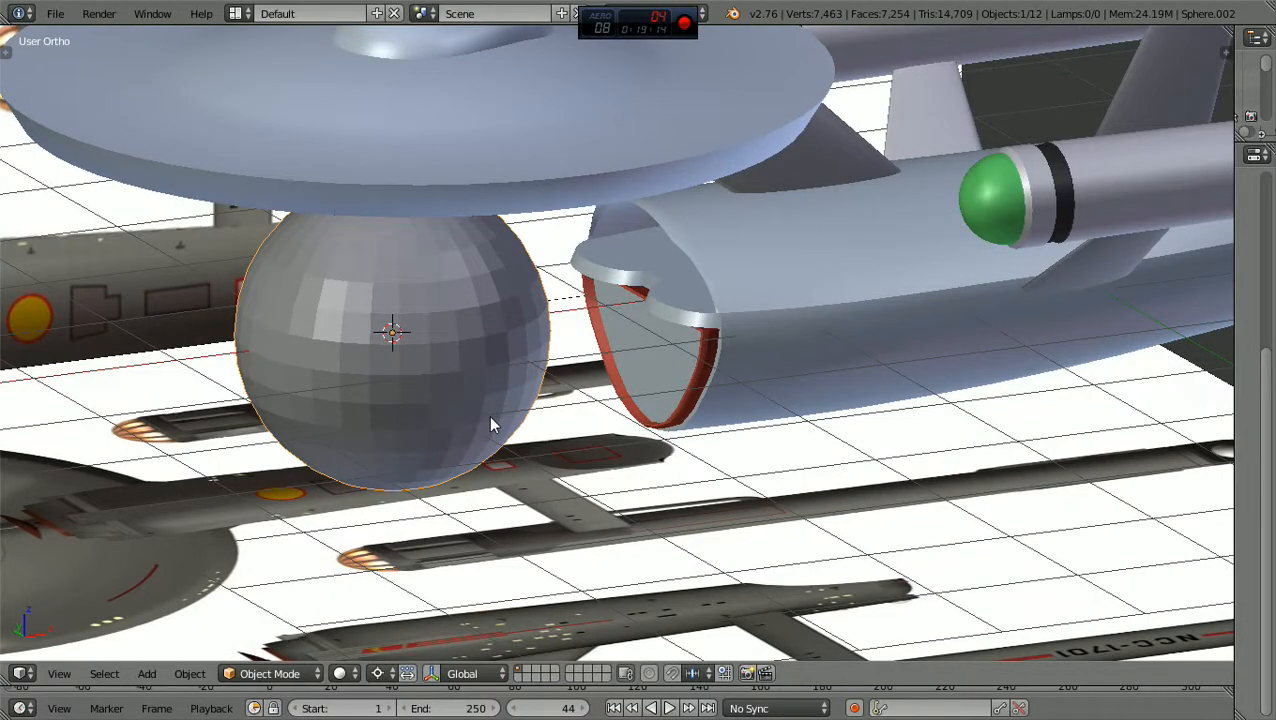
pyautogui.press('KP_1')
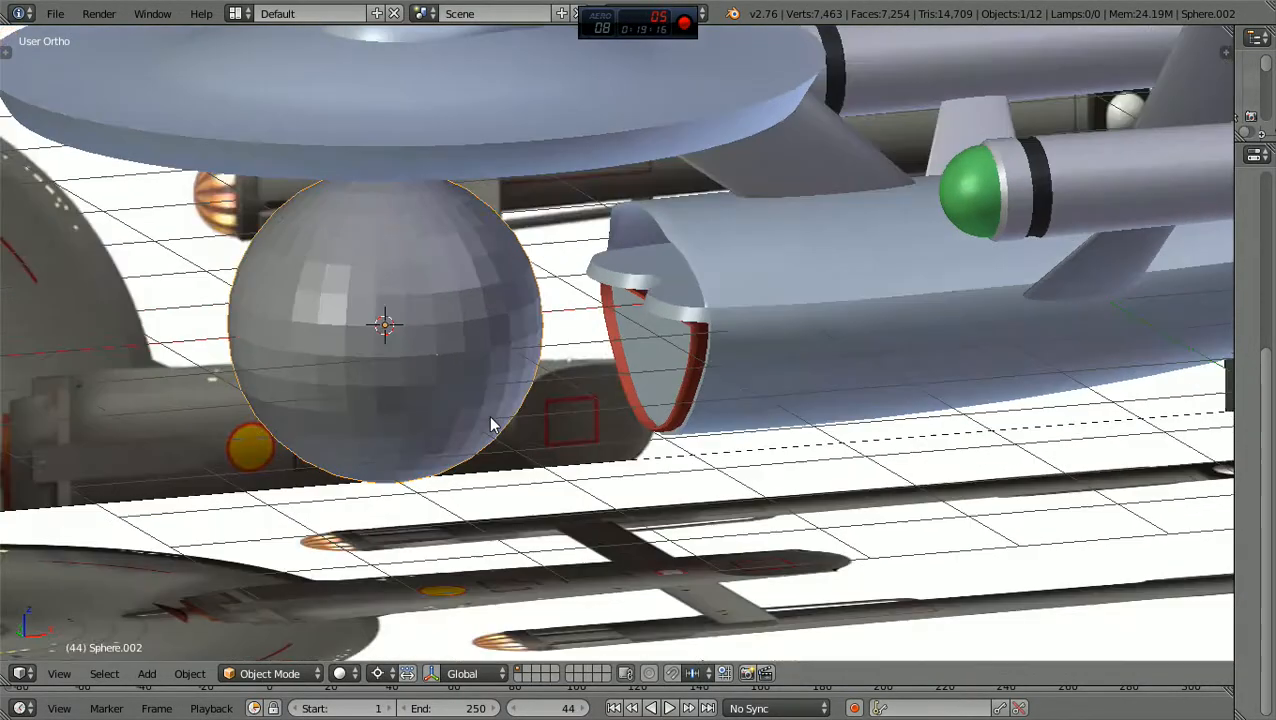
pyautogui.scroll(-1, 491, 418)
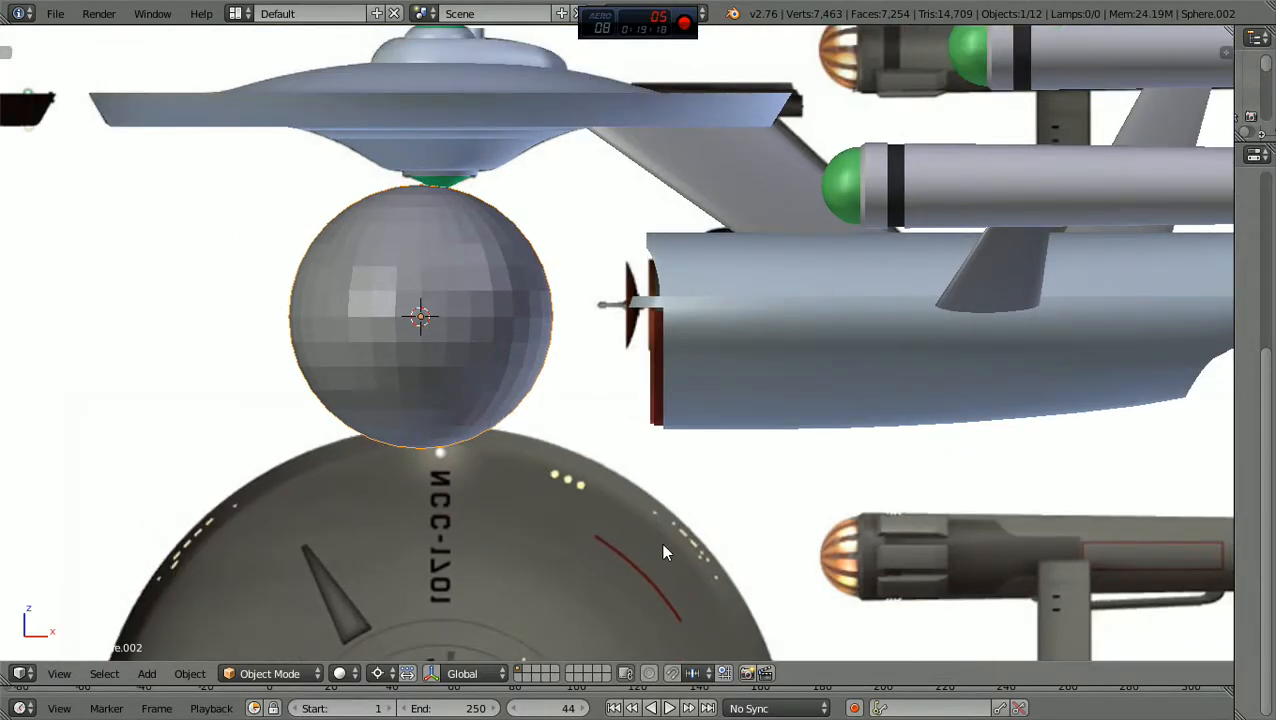
pyautogui.press('s')
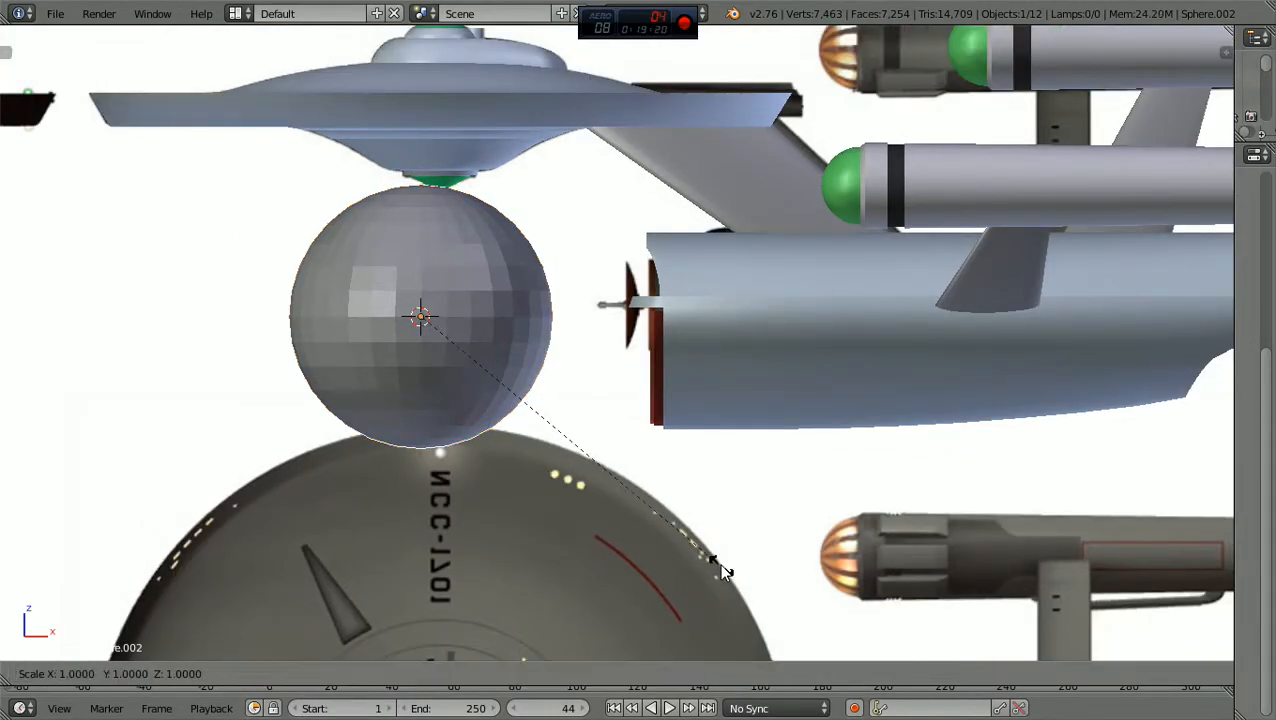
pyautogui.click(541, 433)
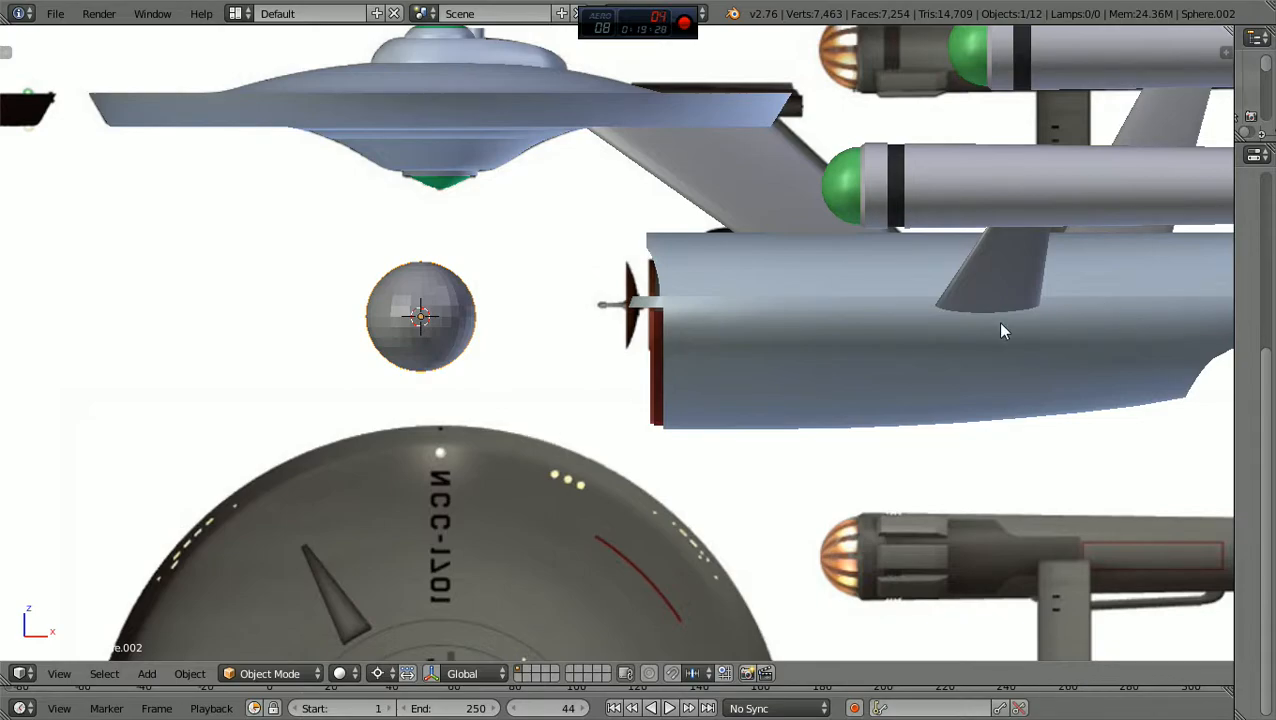
# Step: Rotate the sphere 90° about the global Y axis
pyautogui.scroll(-3, 488, 418)
pyautogui.scroll(-4, 488, 418)
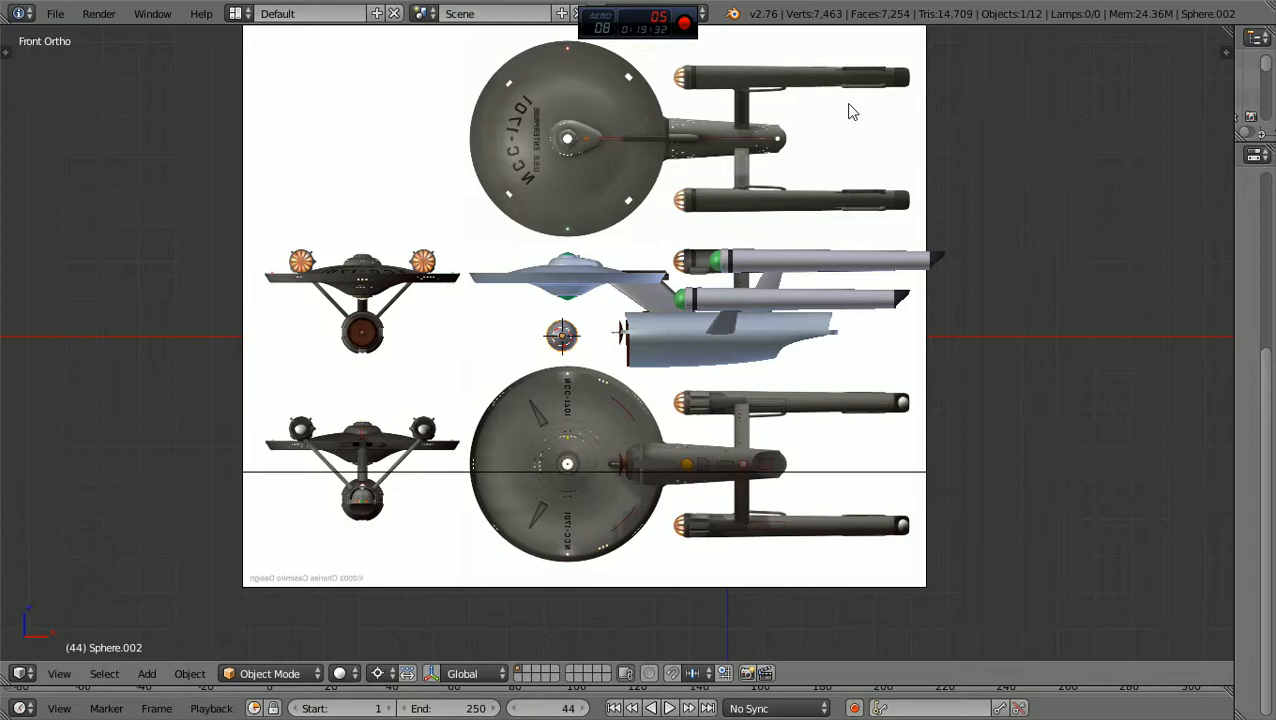
pyautogui.scroll(5, 755, 347)
pyautogui.scroll(5, 755, 347)
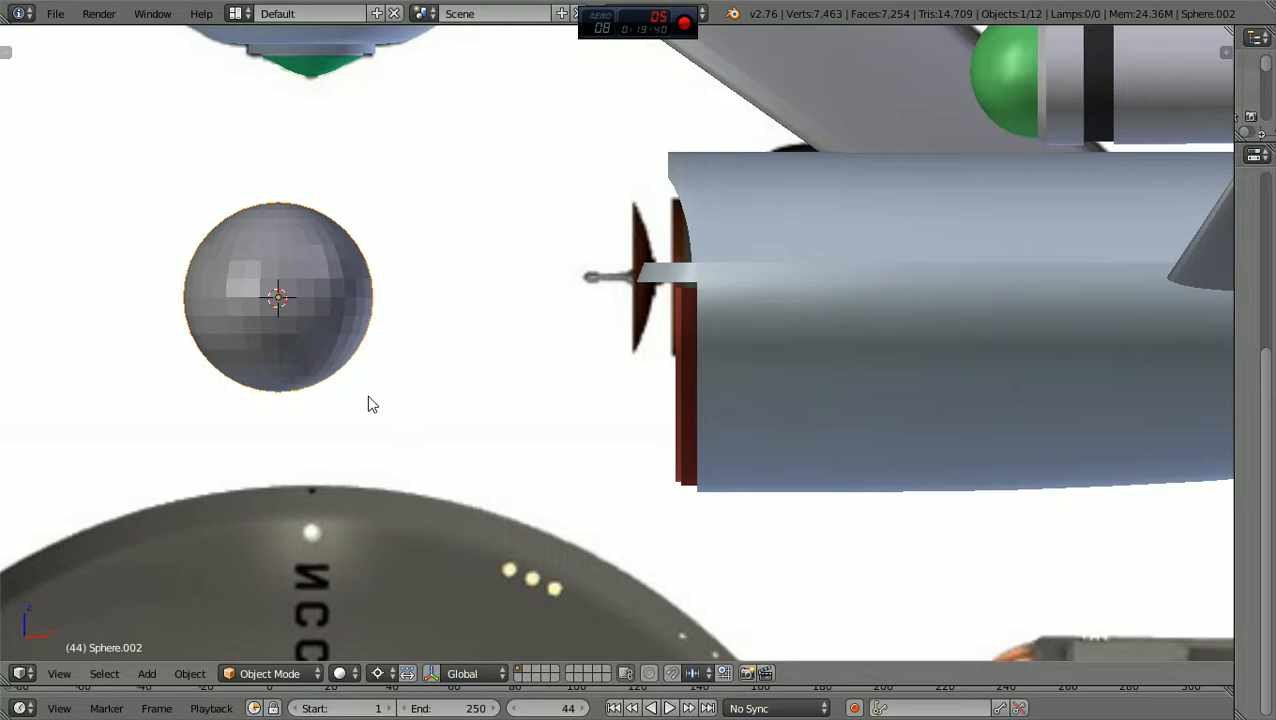
pyautogui.press('r')
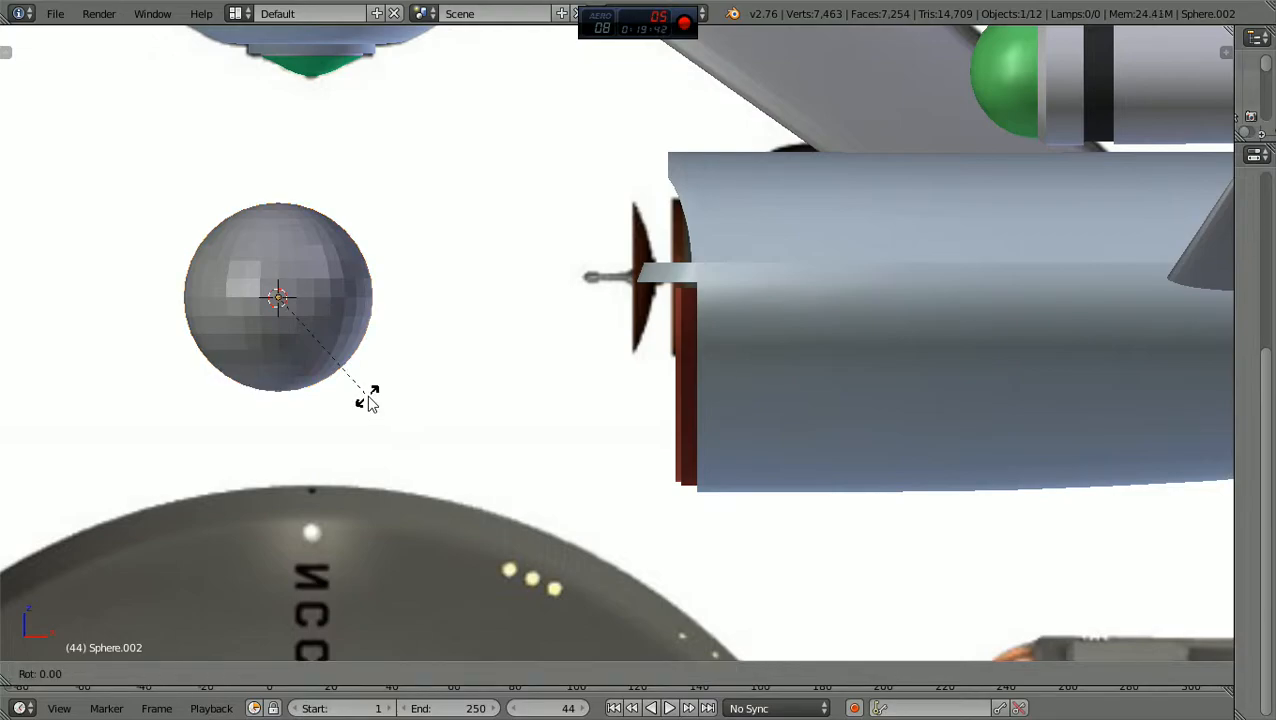
pyautogui.write('y')
pyautogui.write('90')
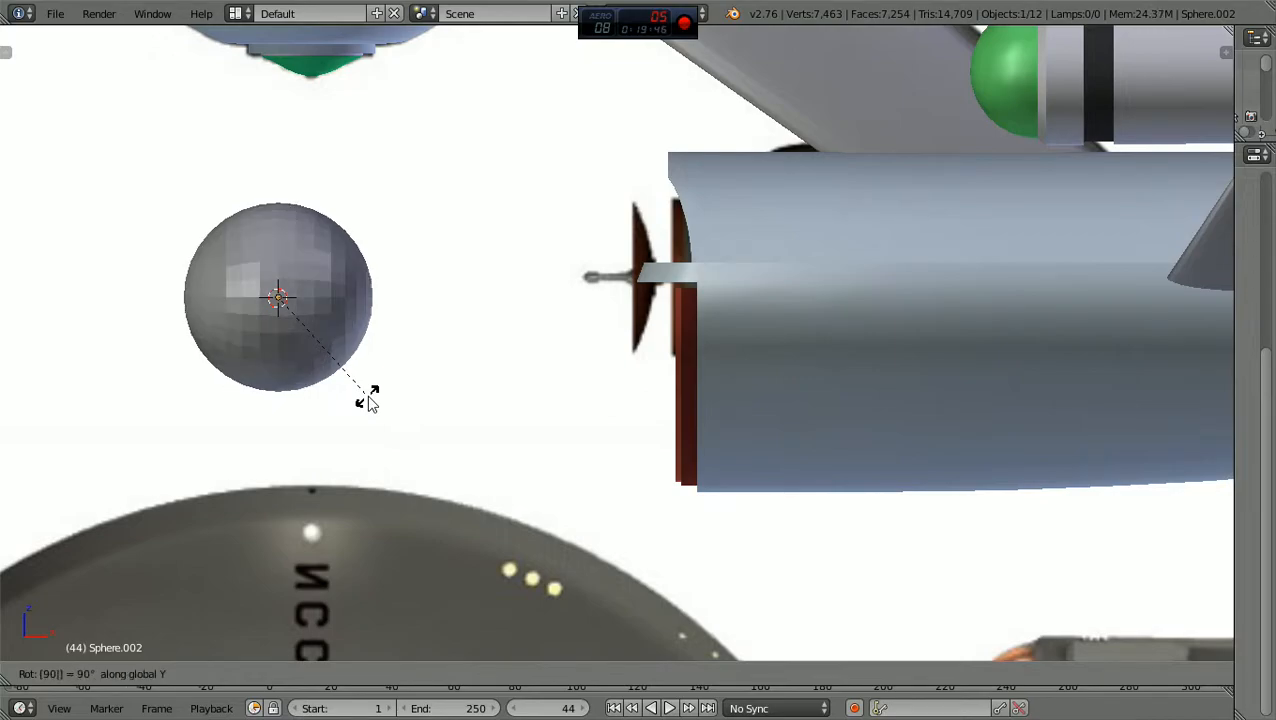
pyautogui.press('Return')
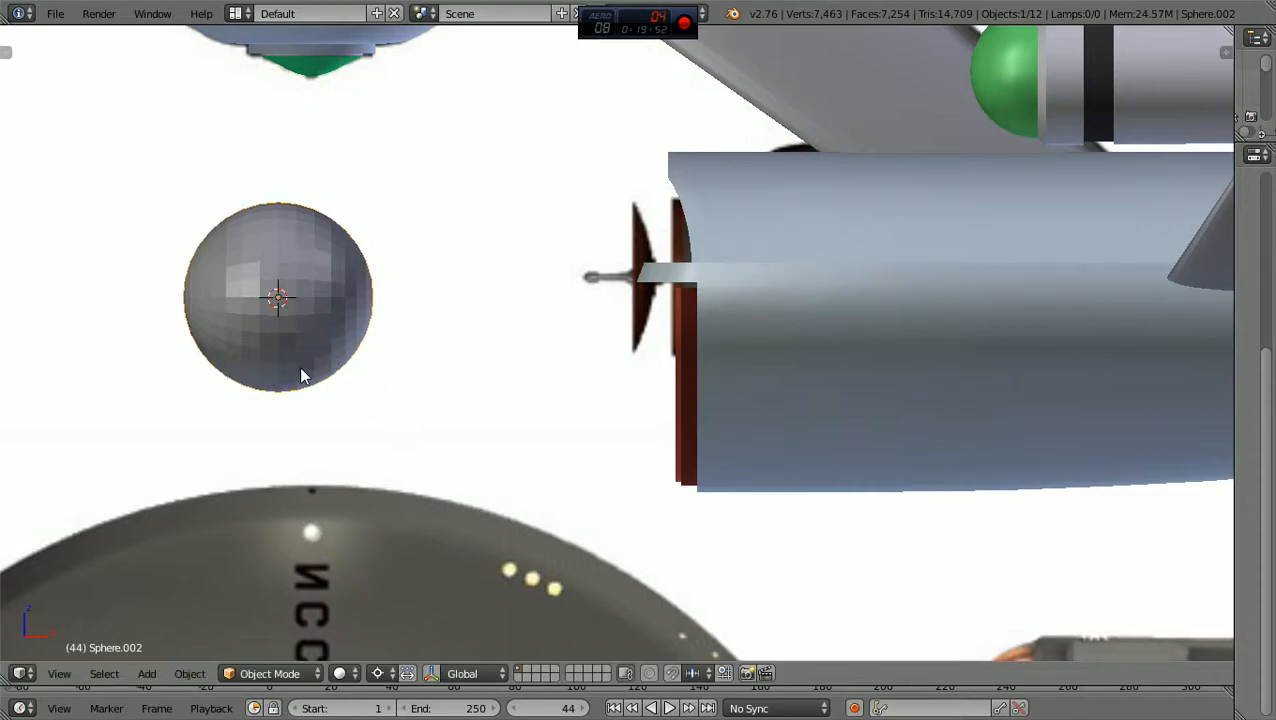
# Step: Move the sphere about 1.23 units along the global X axis, up to the deflector dish at the hull's front
pyautogui.press('g')
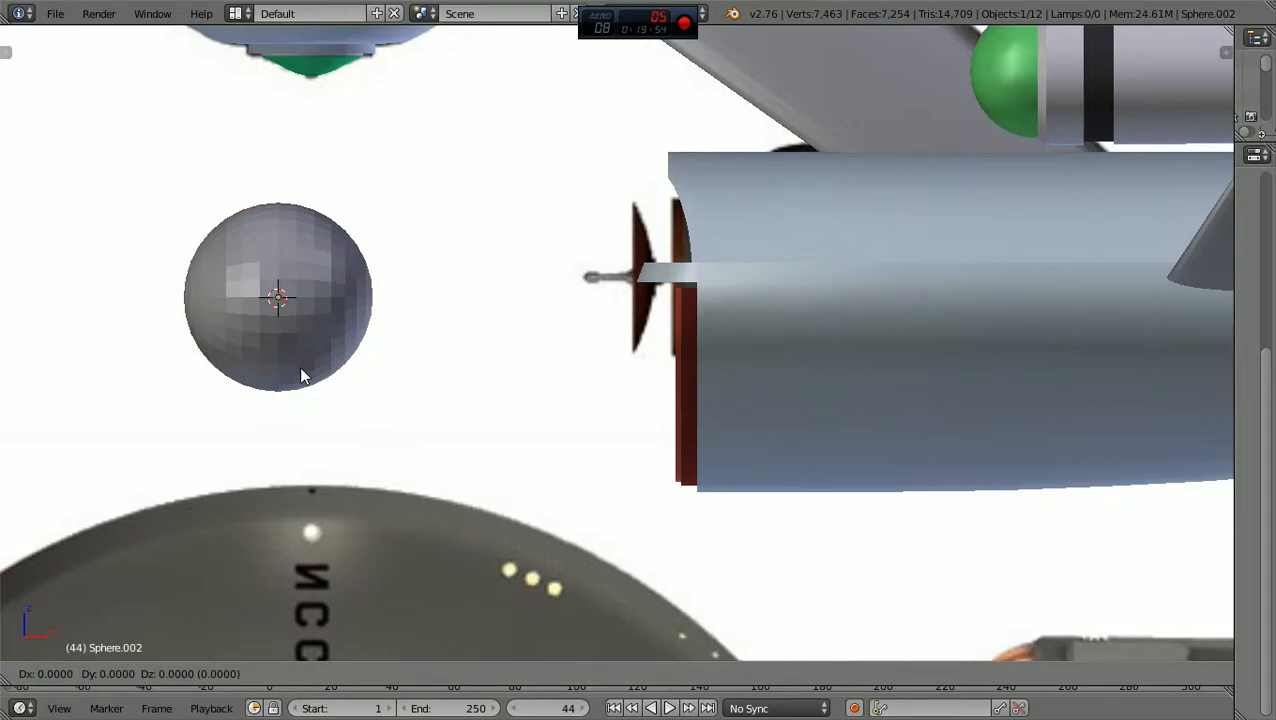
pyautogui.press('x')
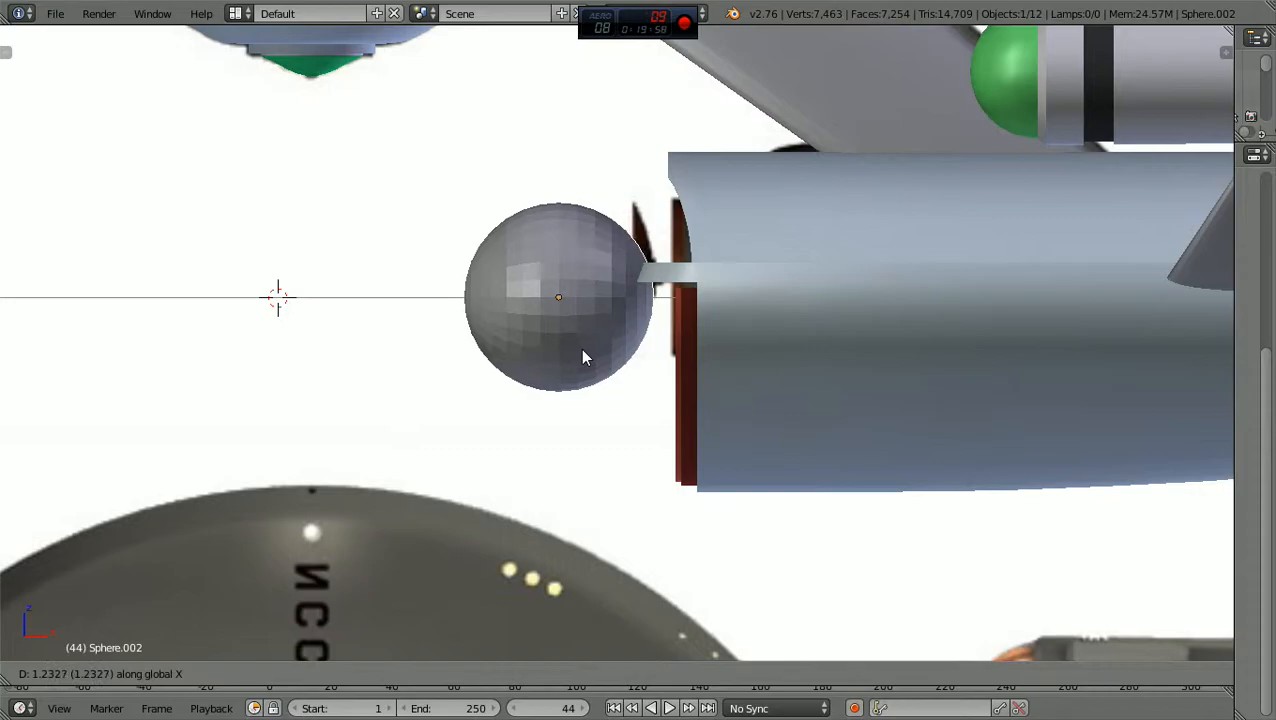
pyautogui.click(582, 350)
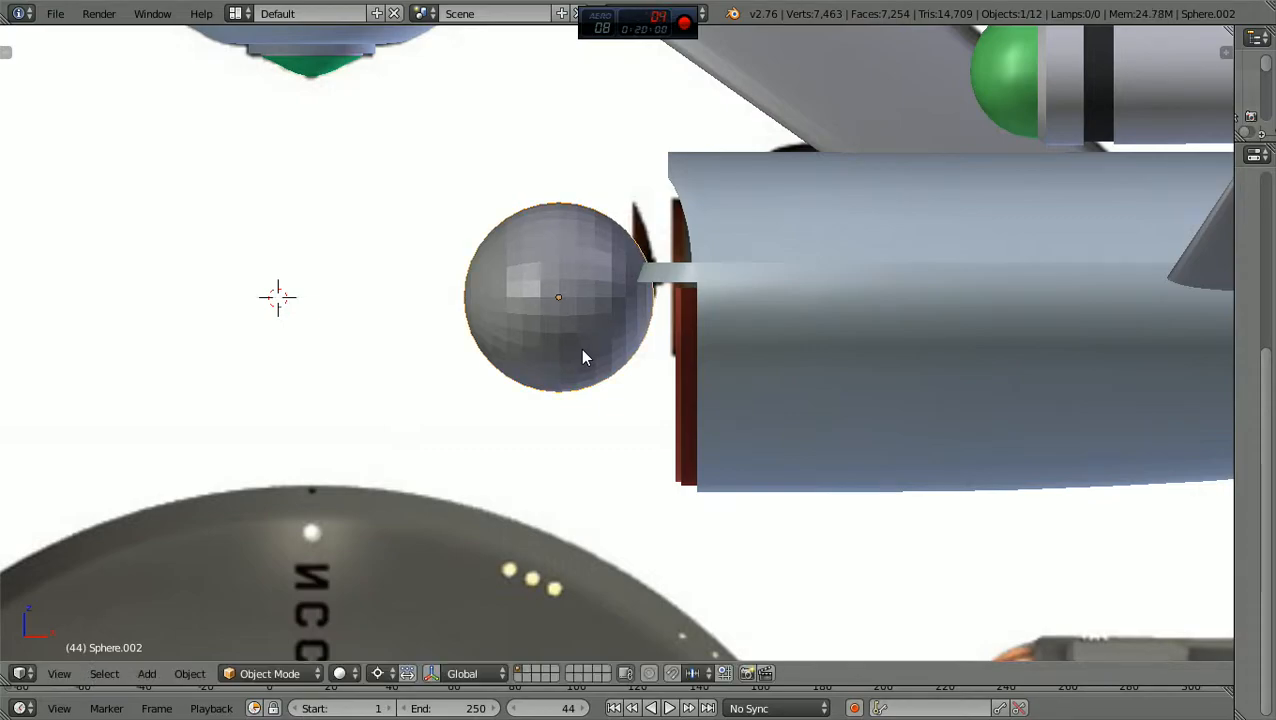
# Step: In wireframe display, raise the sphere about 0.08 units along global Z to centre it on the reference image's deflector dish
pyautogui.press('z')
pyautogui.scroll(3, 585, 357)
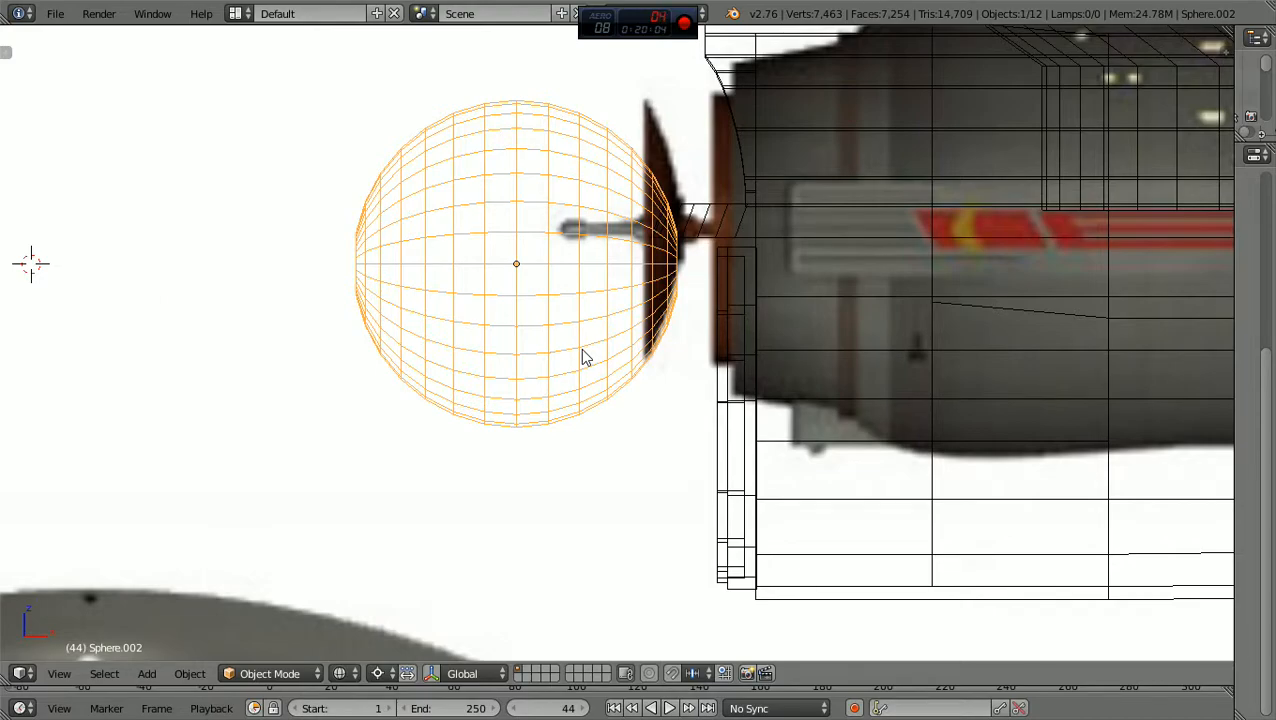
pyautogui.keyDown('shift'); pyautogui.scroll(3, 582, 350); pyautogui.keyUp('shift')
pyautogui.scroll(2, 582, 350)
pyautogui.keyDown('shift'); pyautogui.scroll(3, 582, 350); pyautogui.keyUp('shift')
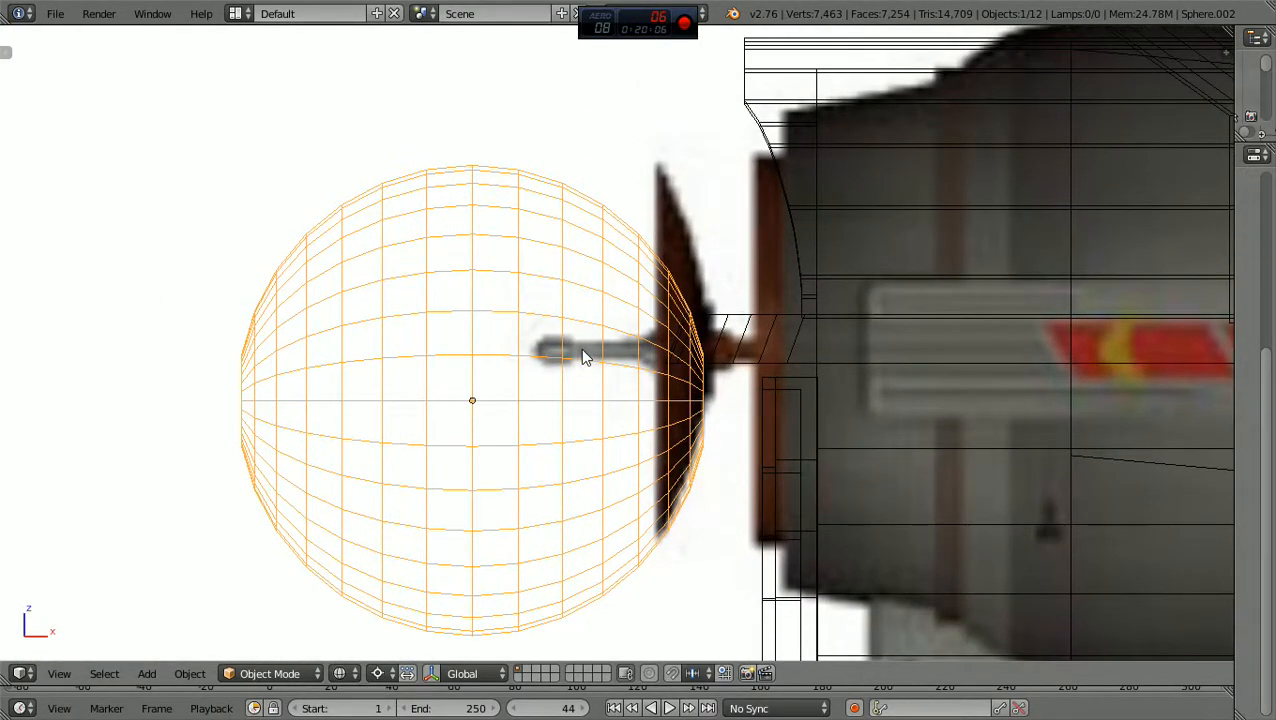
pyautogui.scroll(1, 582, 350)
pyautogui.scroll(-2, 582, 350)
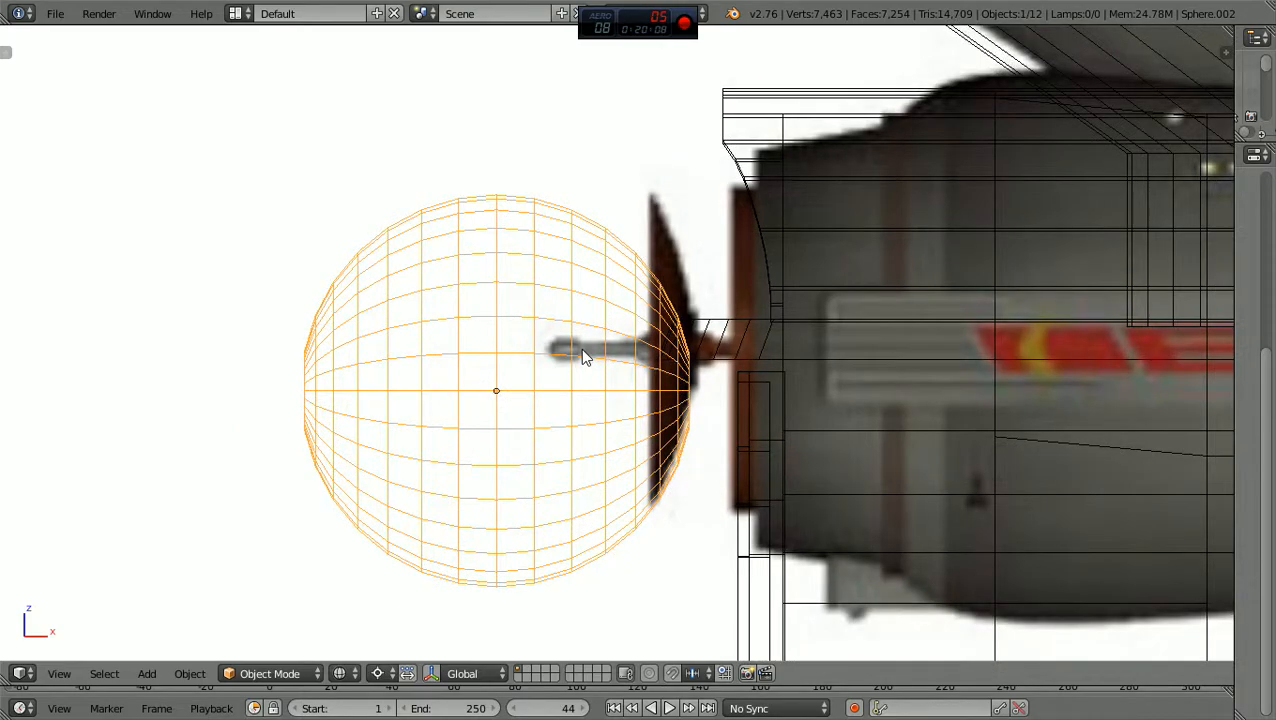
pyautogui.keyDown('shift'); pyautogui.scroll(2, 582, 350); pyautogui.keyUp('shift')
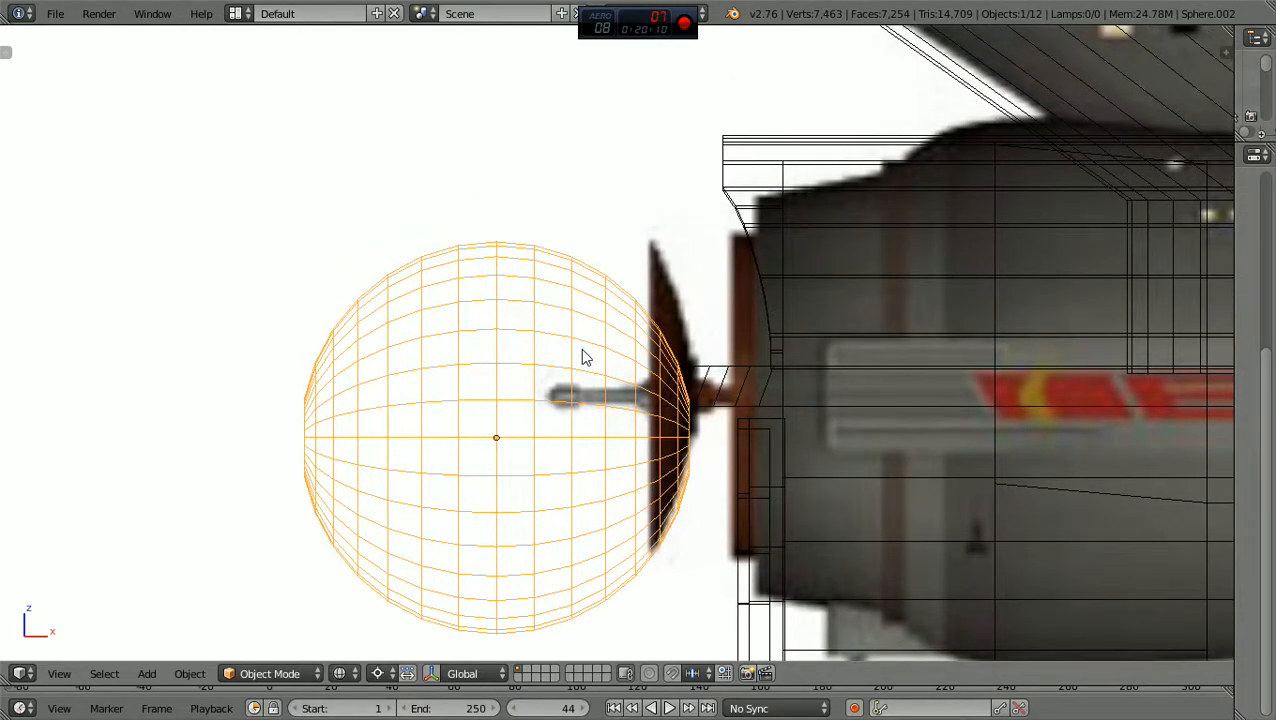
pyautogui.keyDown('shift'); pyautogui.scroll(-2, 582, 350); pyautogui.keyUp('shift')
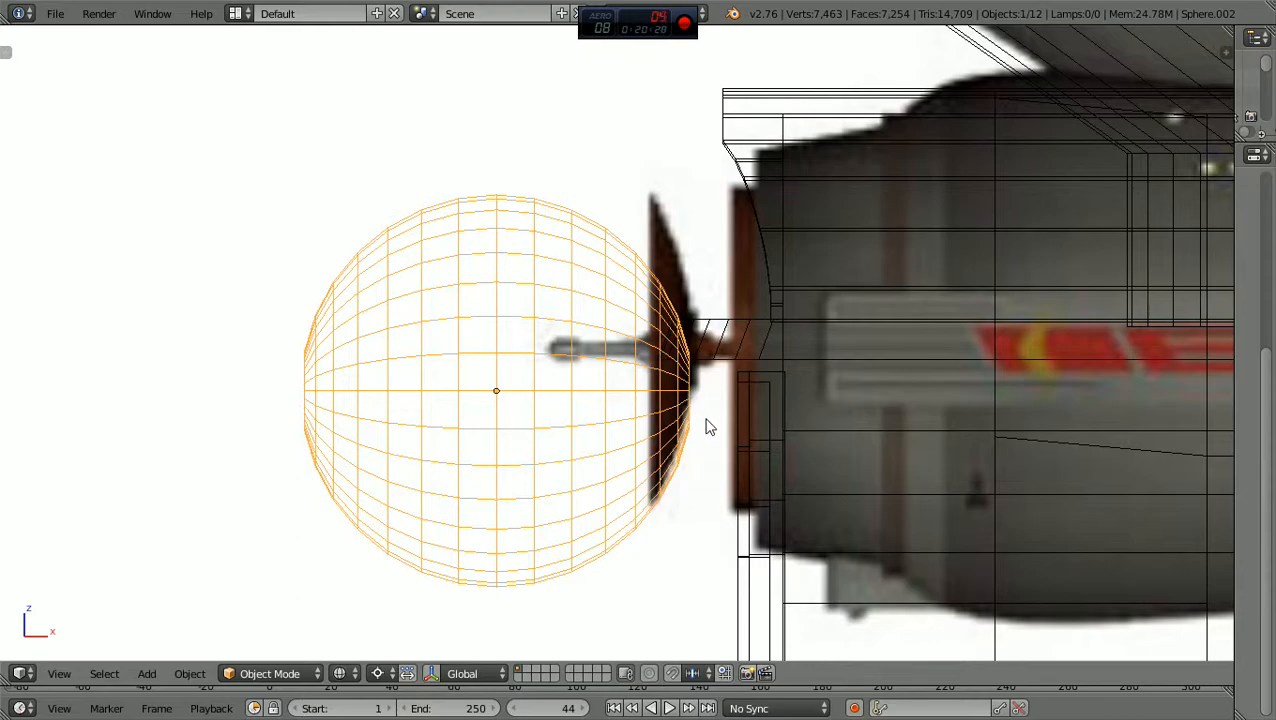
pyautogui.press('g')
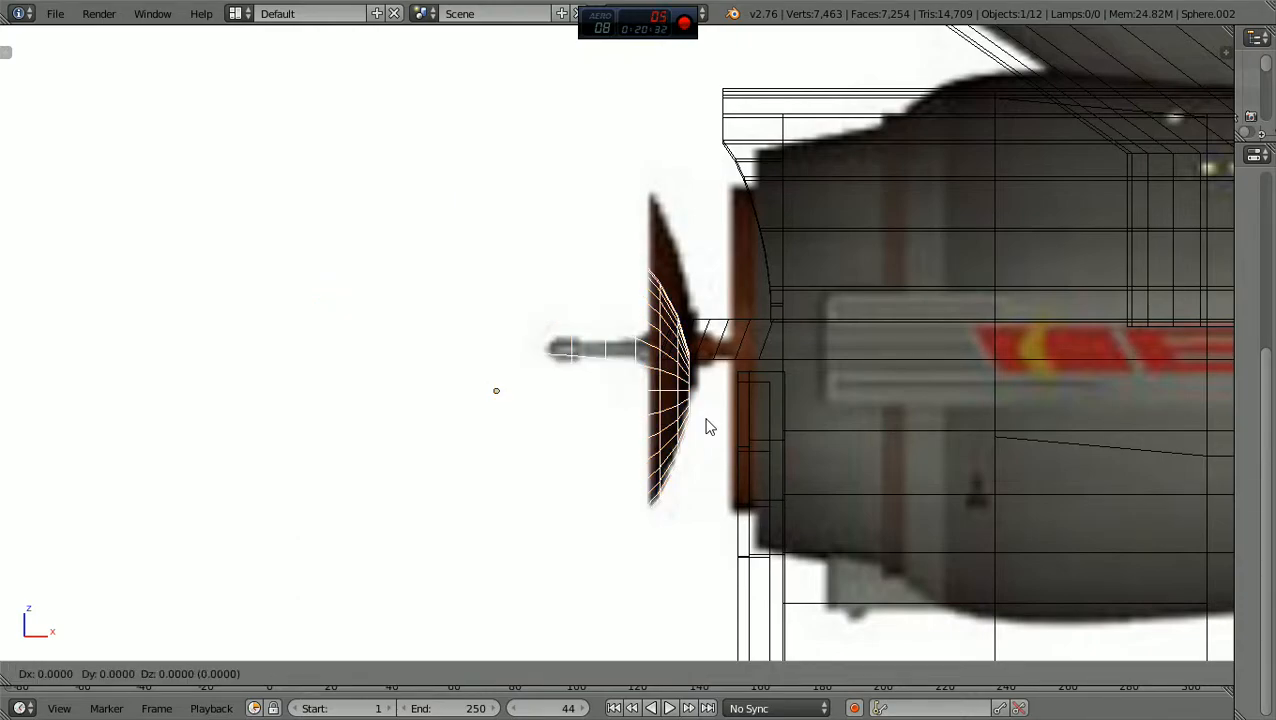
pyautogui.press('z')
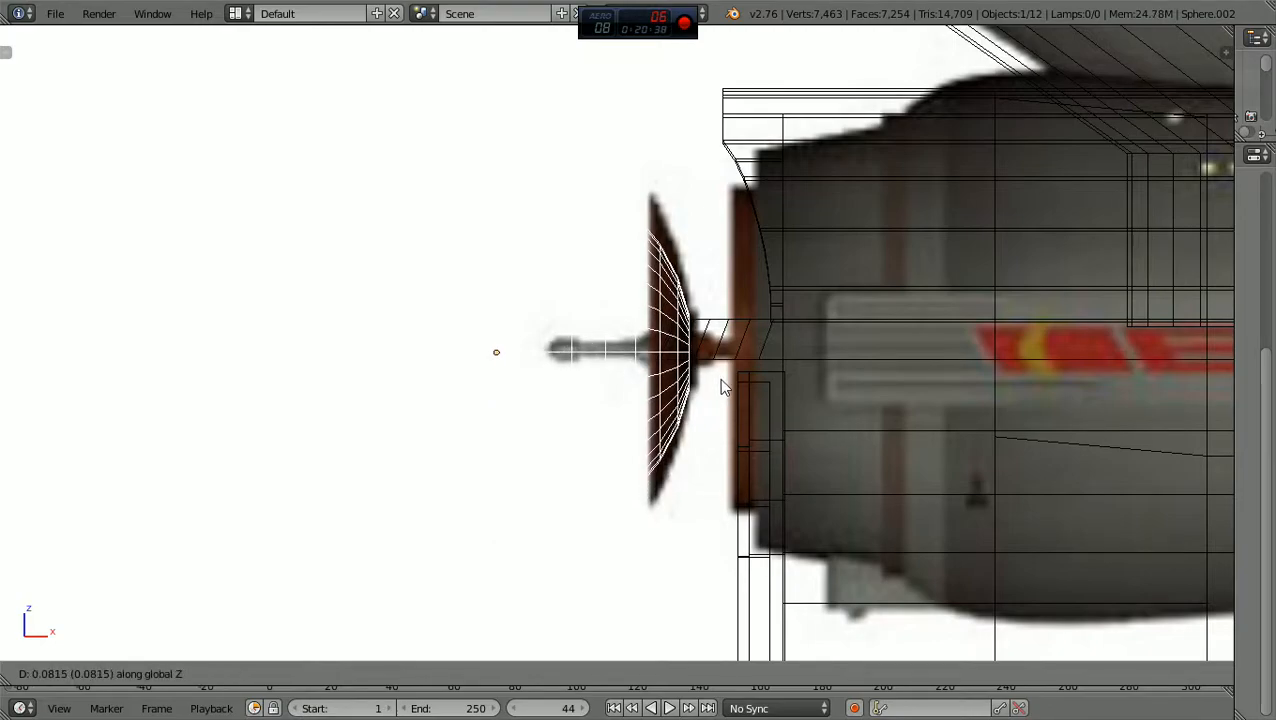
pyautogui.click(719, 378)
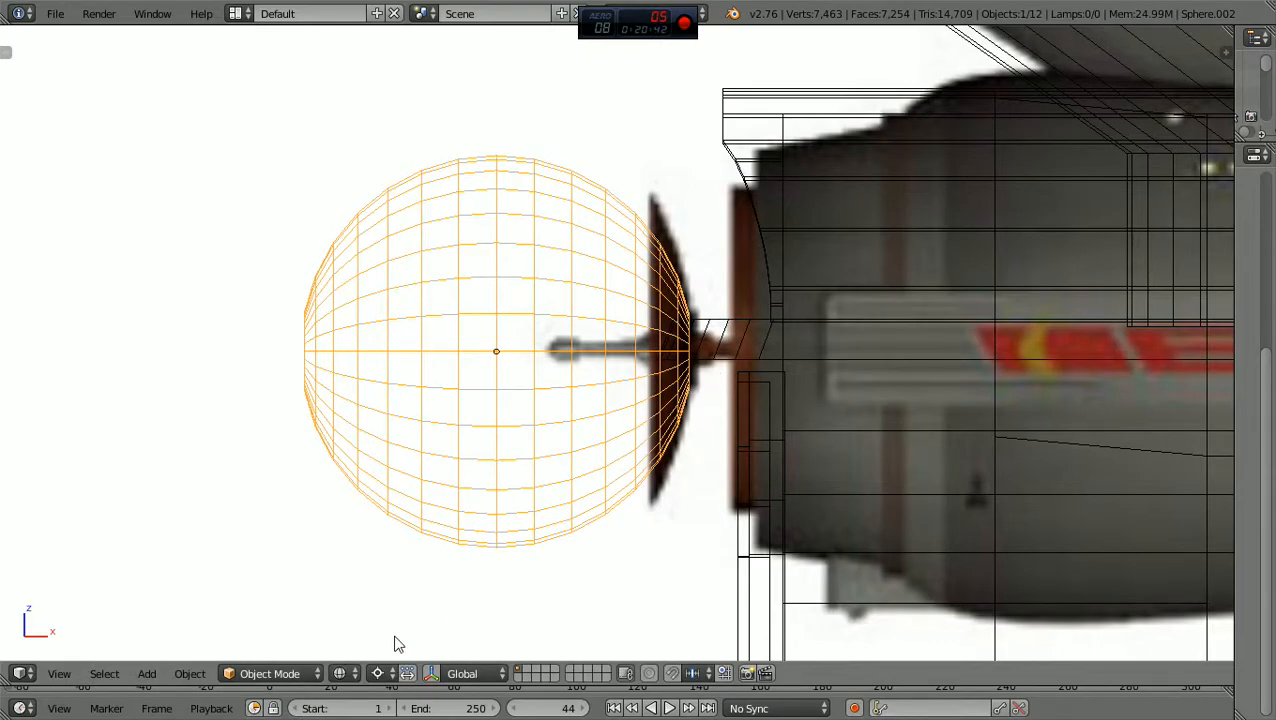
# Step: Enter Edit Mode on the sphere in vertex selection and deselect all its geometry
pyautogui.click(320, 676)
pyautogui.click(319, 628)
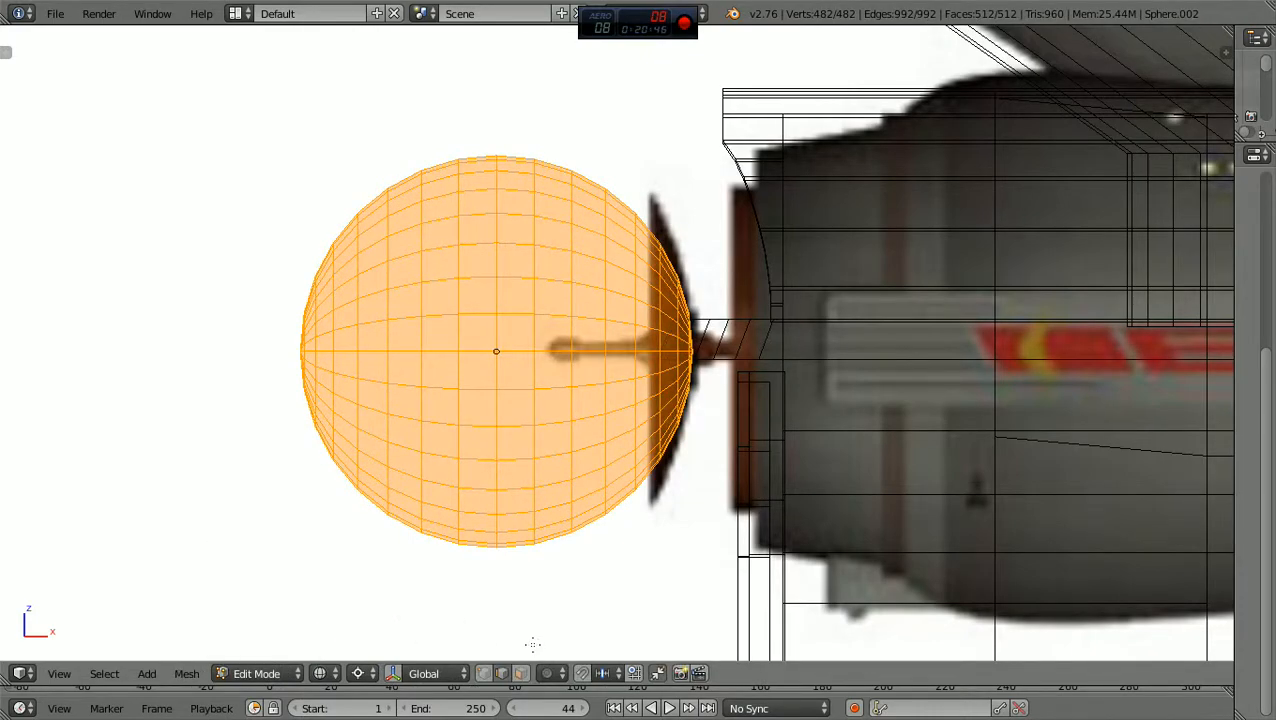
pyautogui.click(483, 673)
pyautogui.press('a')
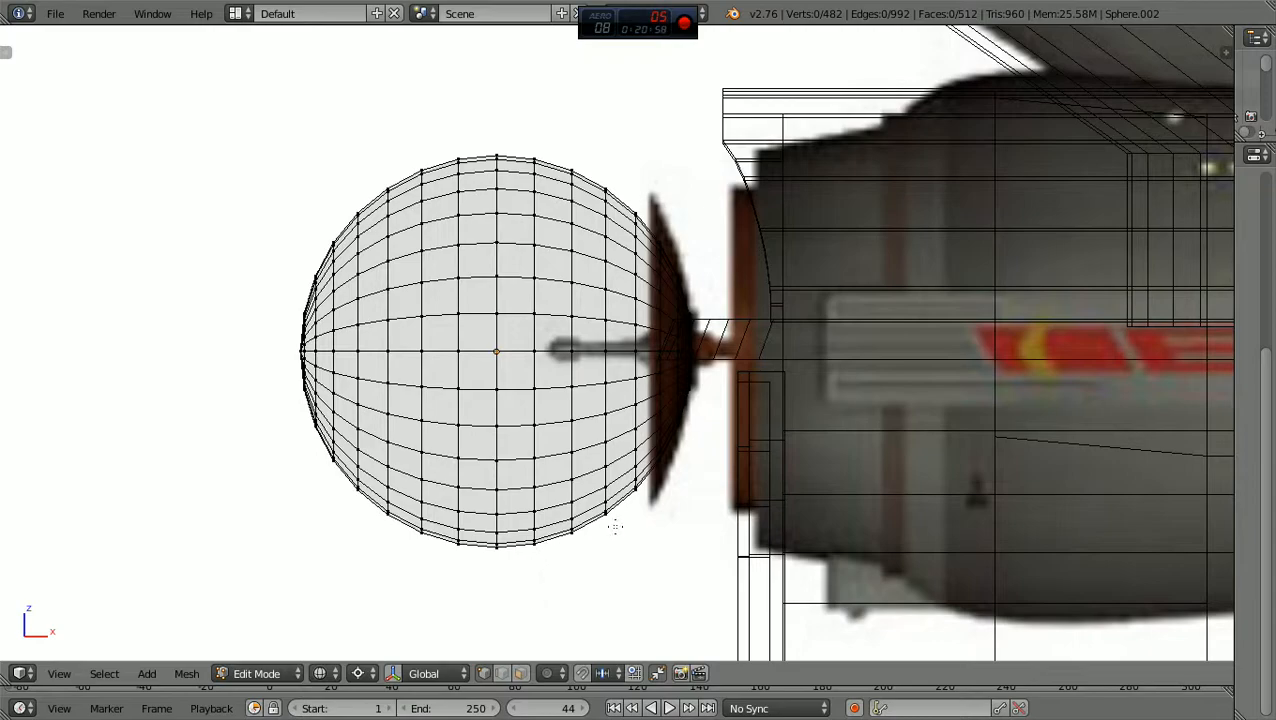
# Step: Select the sphere's hull-facing cap vertices over the reference dish and move them about 0.03 units along global X
pyautogui.scroll(5, 617, 527)
pyautogui.scroll(-4, 715, 521)
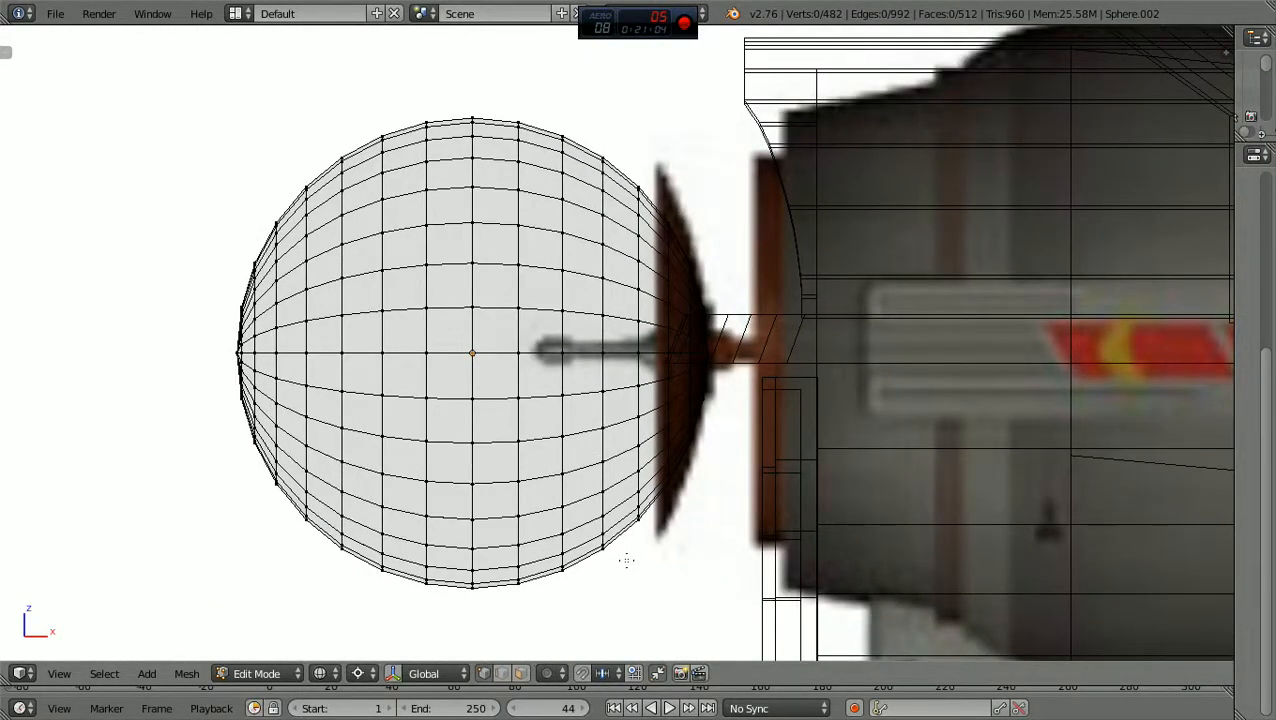
pyautogui.press('b')
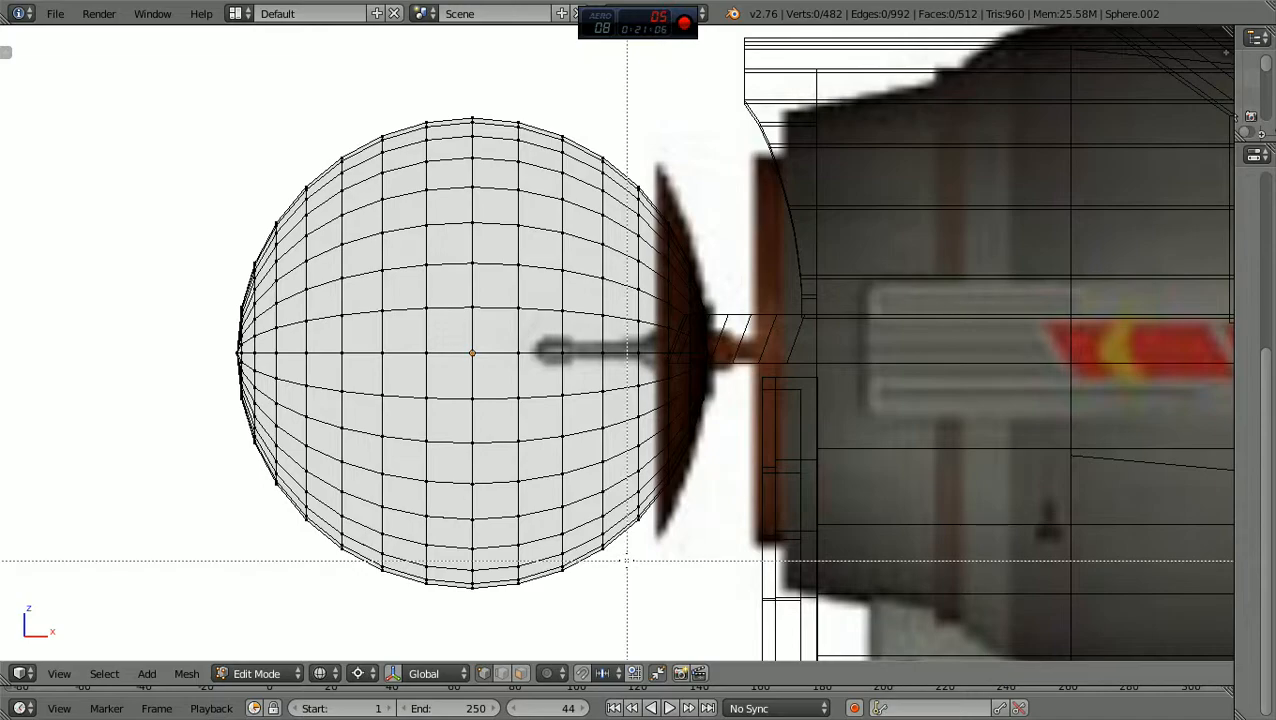
pyautogui.moveTo(626, 560); pyautogui.dragTo(690, 143)
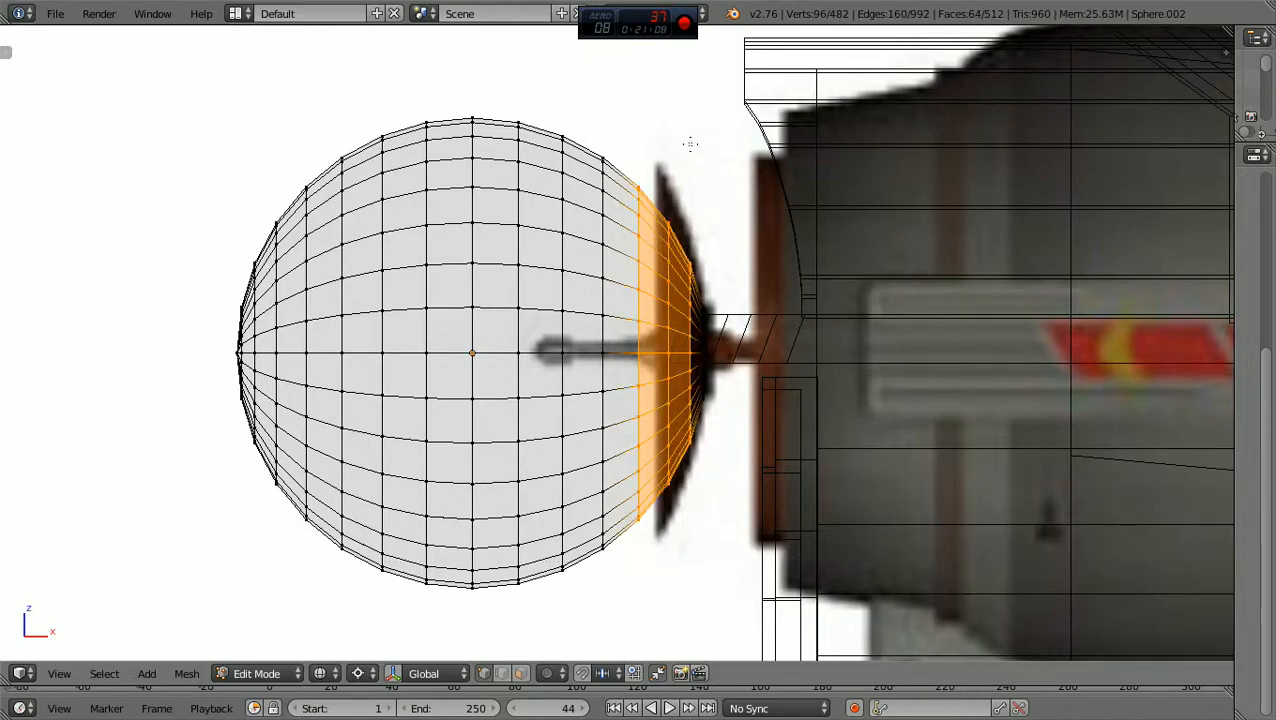
pyautogui.press('b')
pyautogui.moveTo(698, 494); pyautogui.dragTo(735, 235)
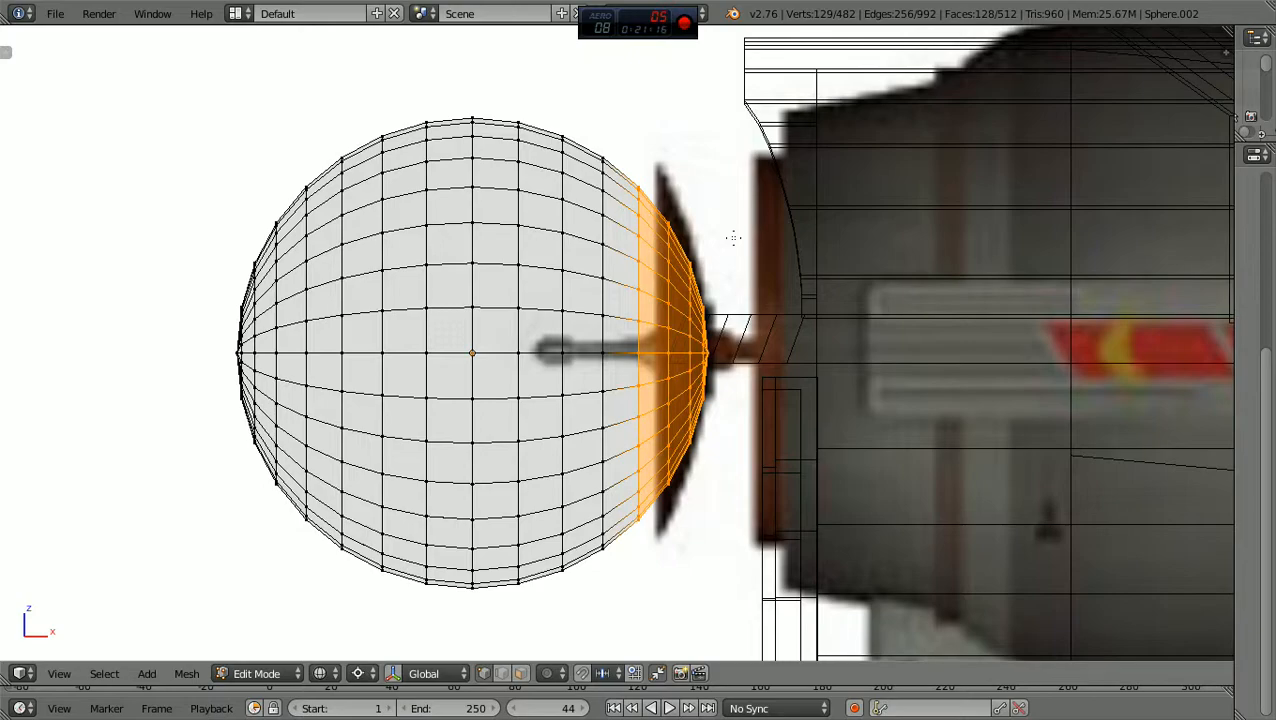
pyautogui.press('g')
pyautogui.press('x')
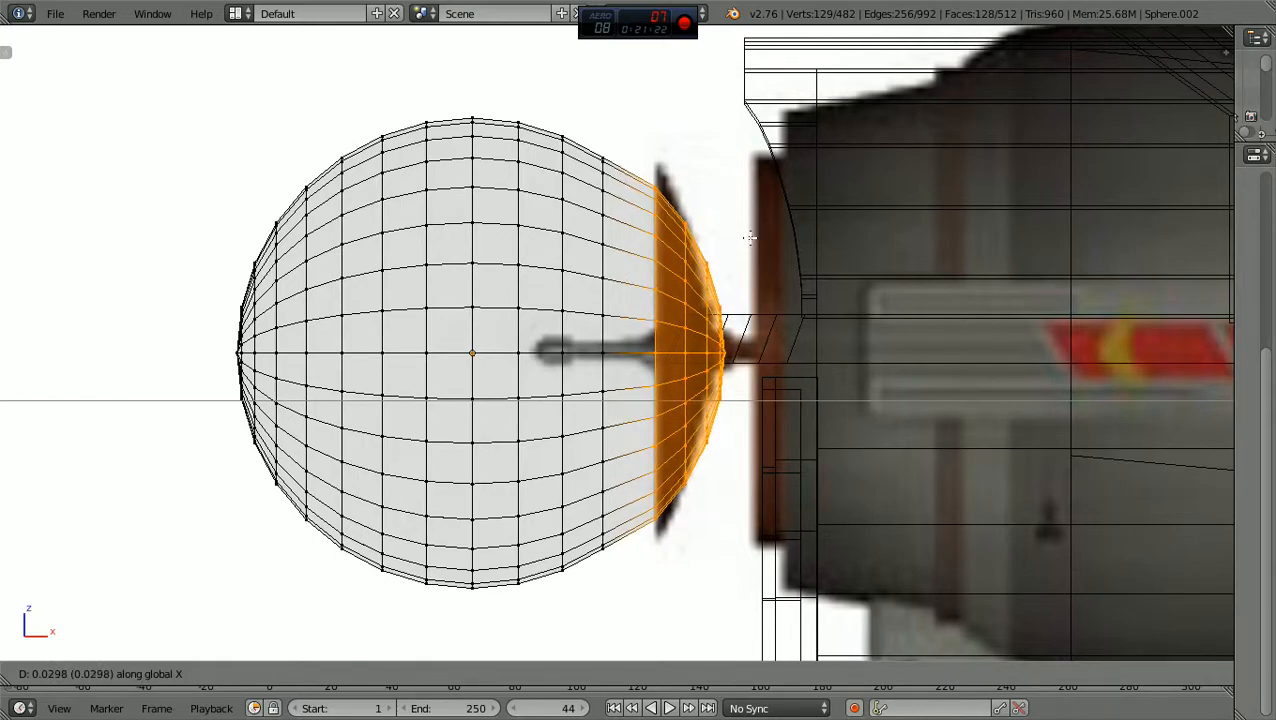
pyautogui.click(750, 237)
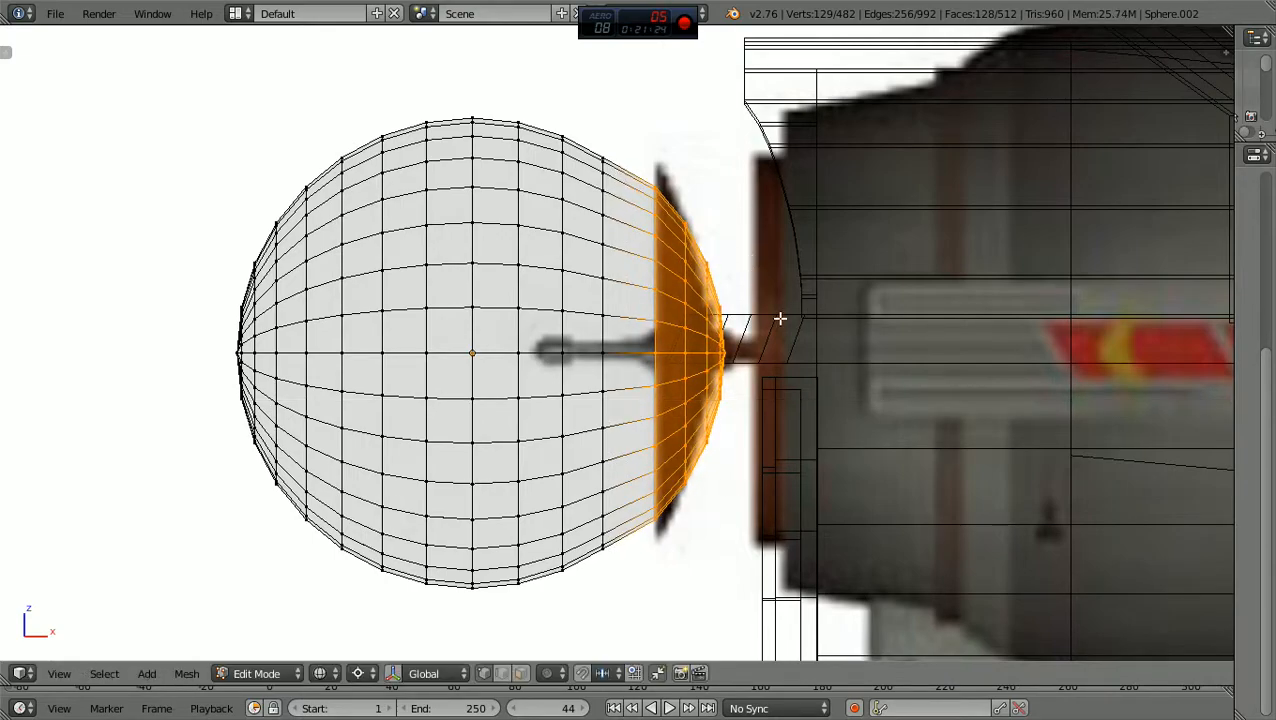
# Step: Return the sphere to Object Mode and switch the viewport back to solid shading
pyautogui.scroll(-4, 780, 318)
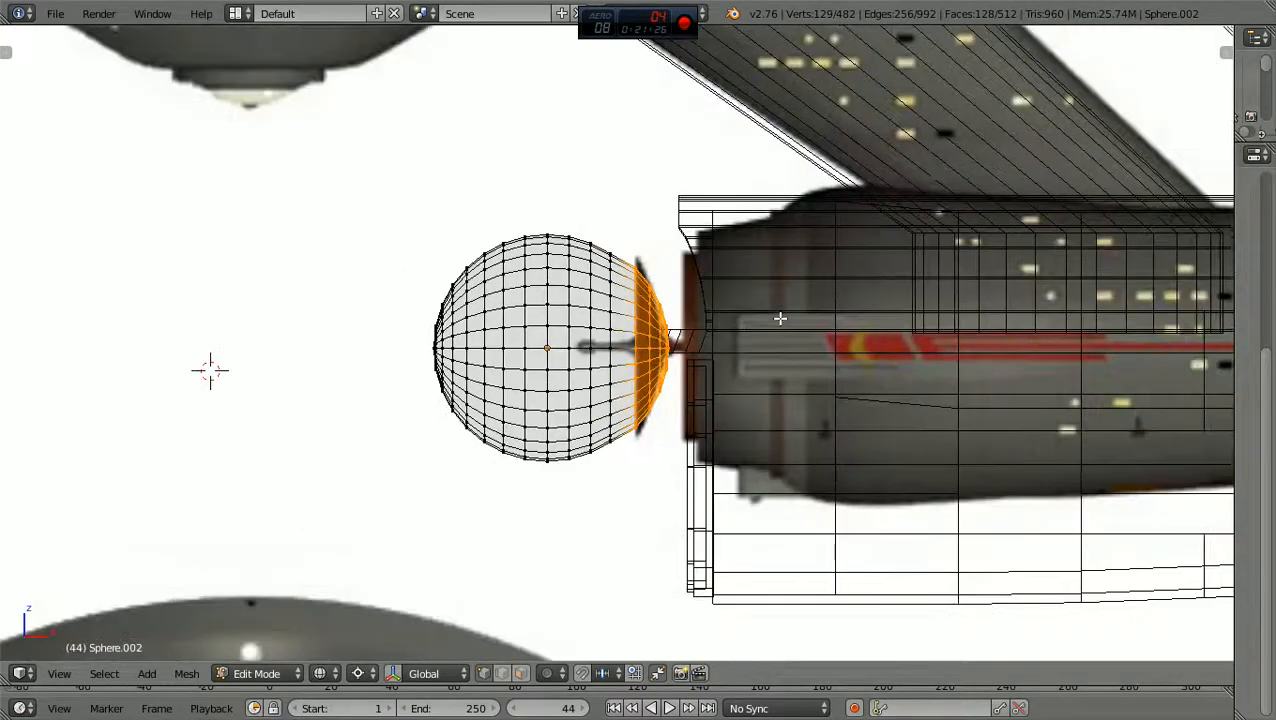
pyautogui.scroll(1, 780, 318)
pyautogui.scroll(2, 780, 318)
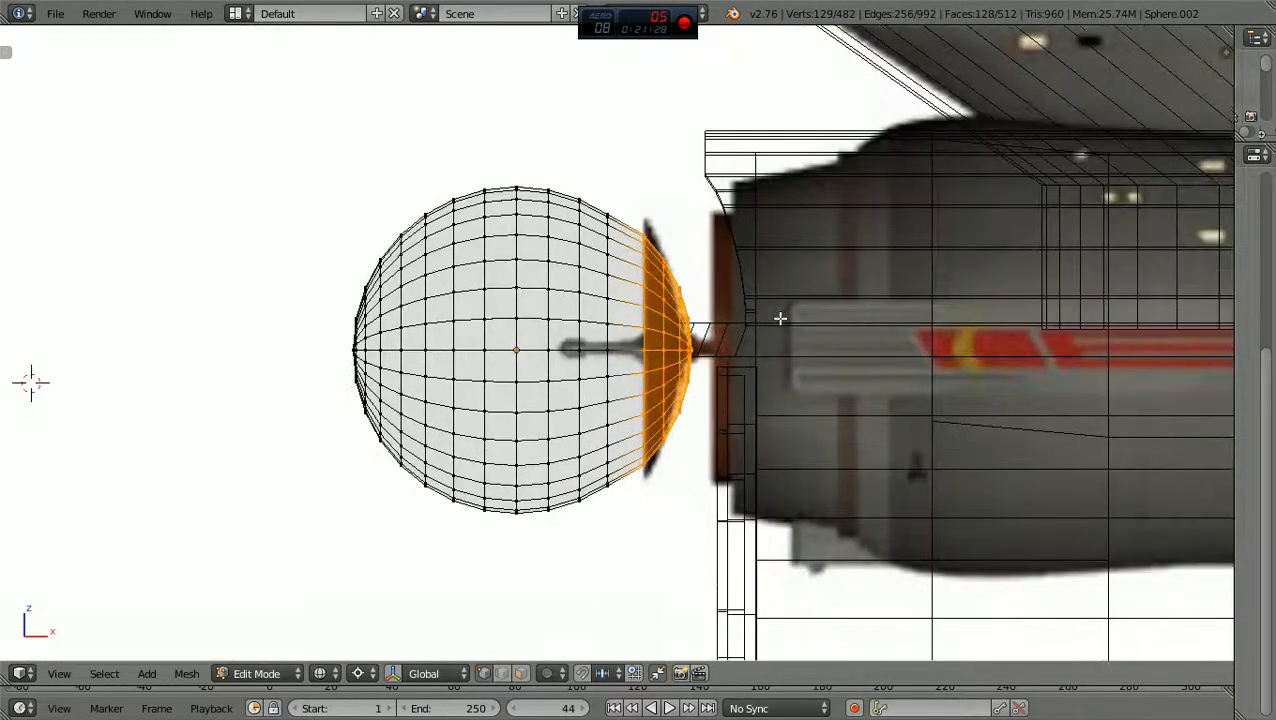
pyautogui.click(303, 673)
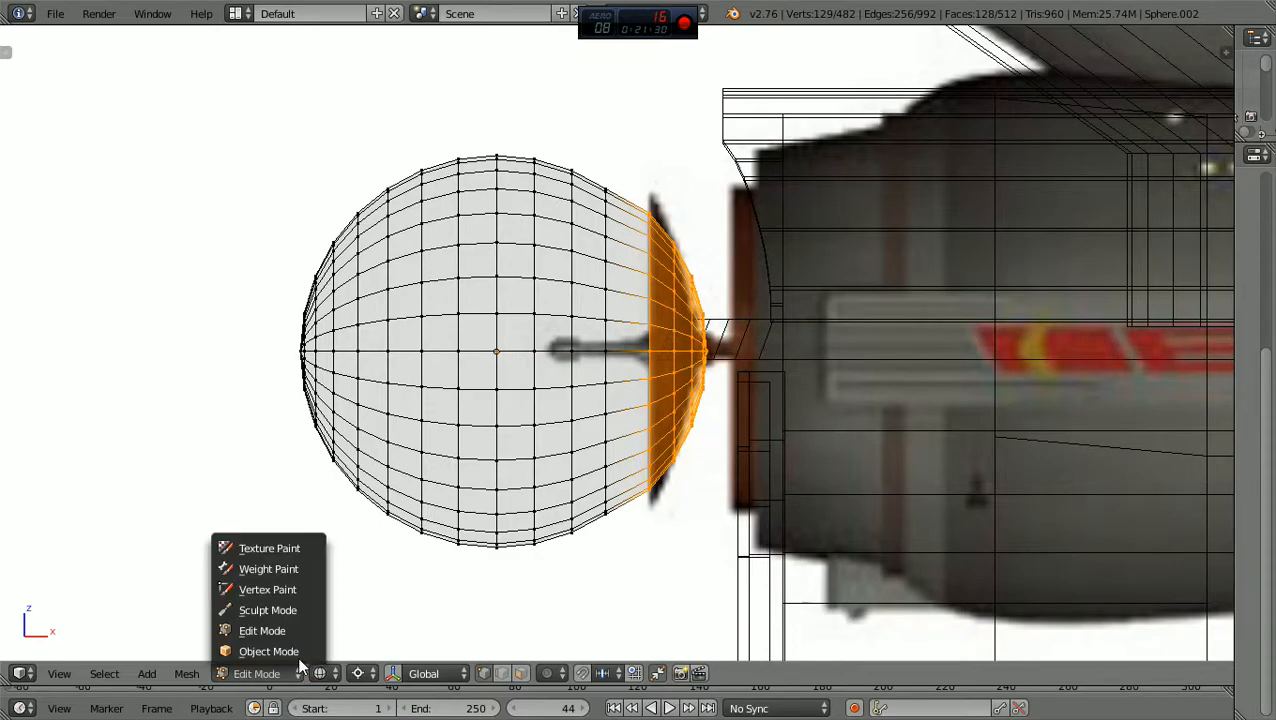
pyautogui.click(297, 654)
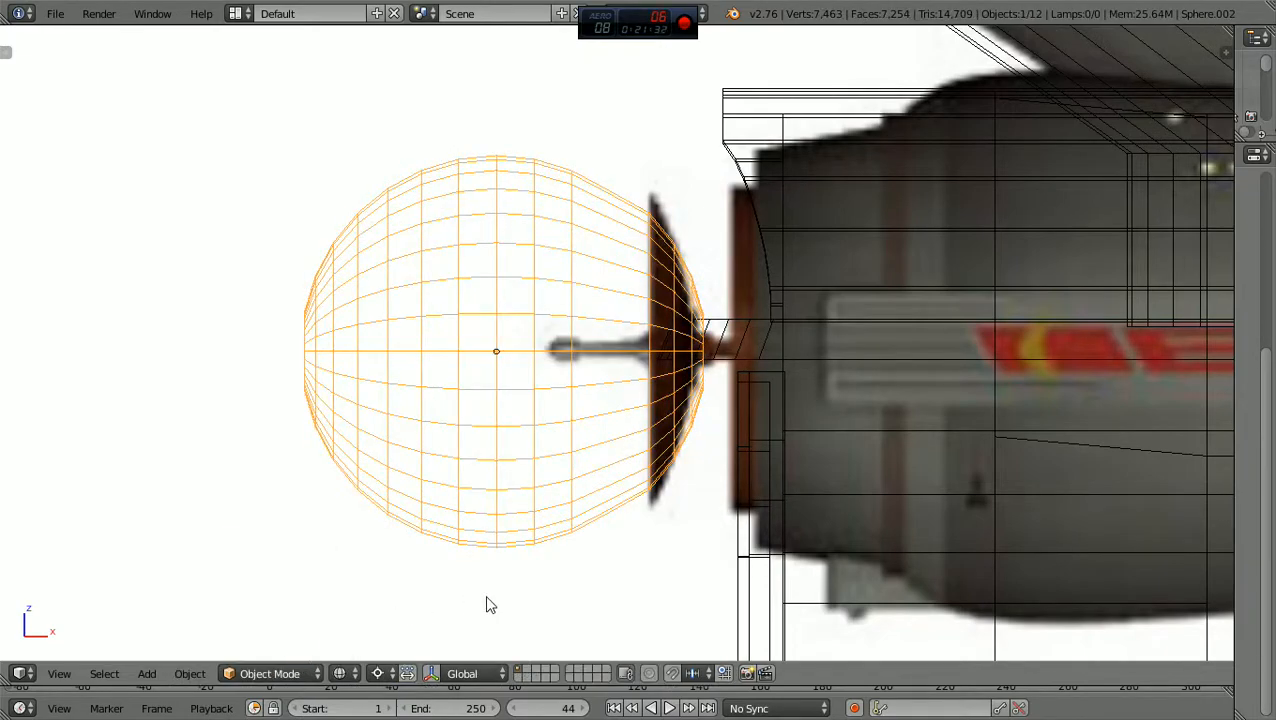
pyautogui.press('z')
pyautogui.scroll(-3, 487, 598)
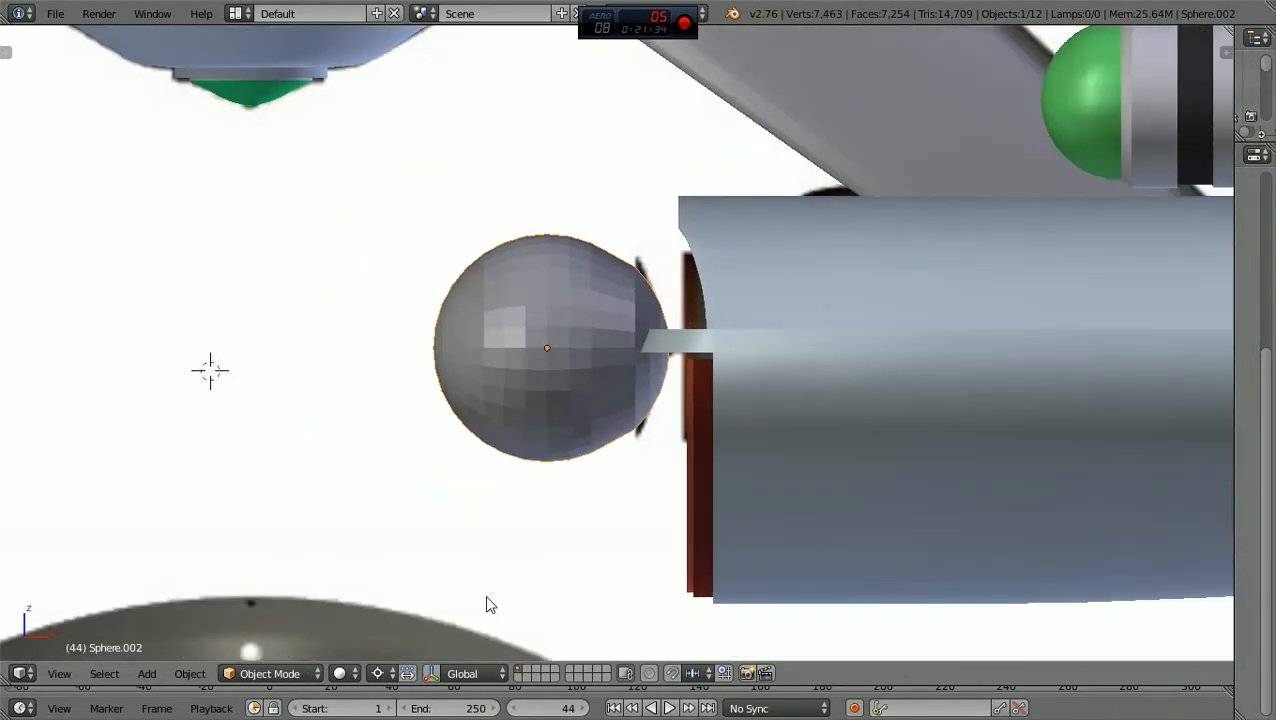
# Step: Snap the 3D cursor to the selected sphere's origin
pyautogui.click(185, 673)
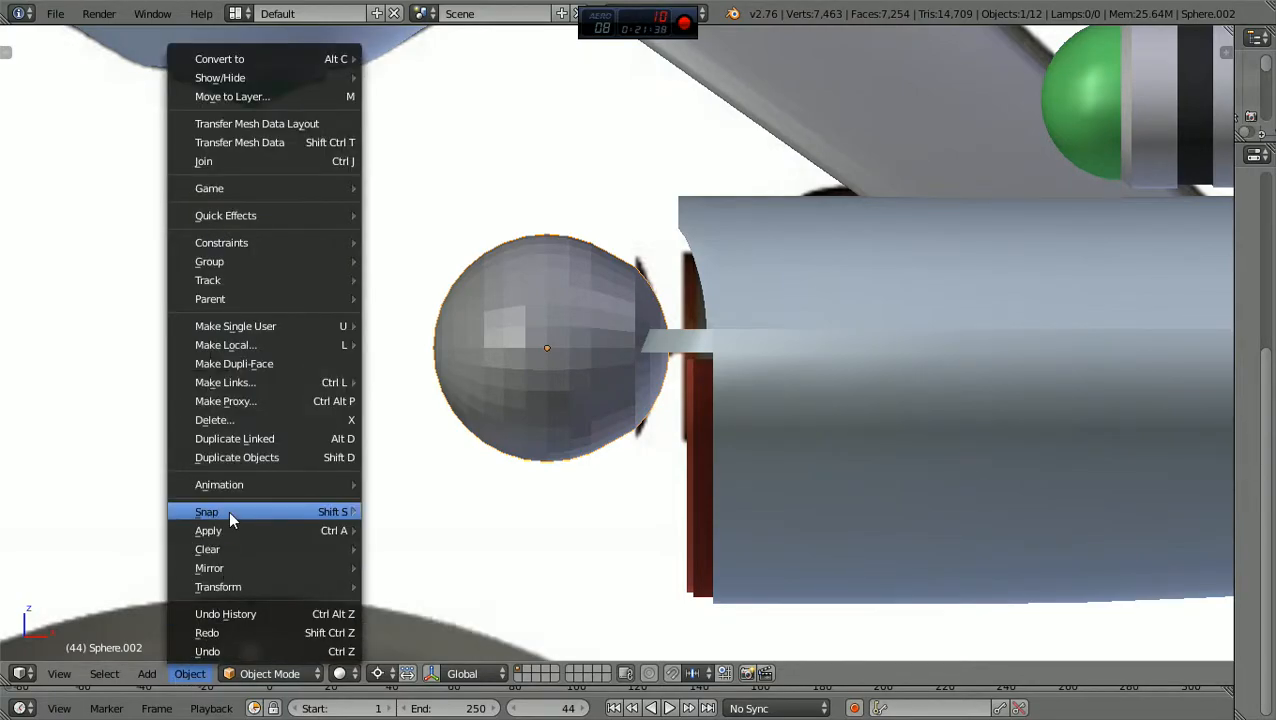
pyautogui.moveTo(228, 511)
pyautogui.click(453, 630)
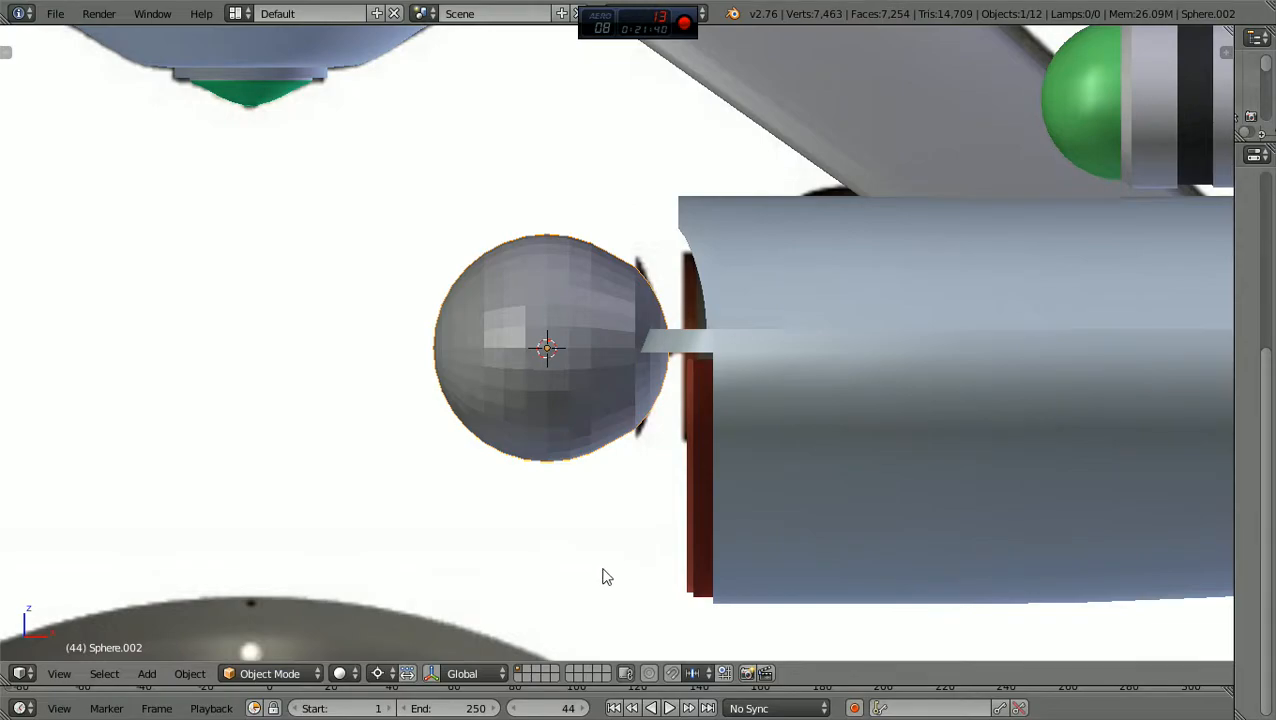
# Step: Enter Edit Mode in wireframe display and scale the sphere's selected cap by about 1.14 along global Z to match the reference dish height
pyautogui.scroll(4, 604, 576)
pyautogui.scroll(1, 608, 575)
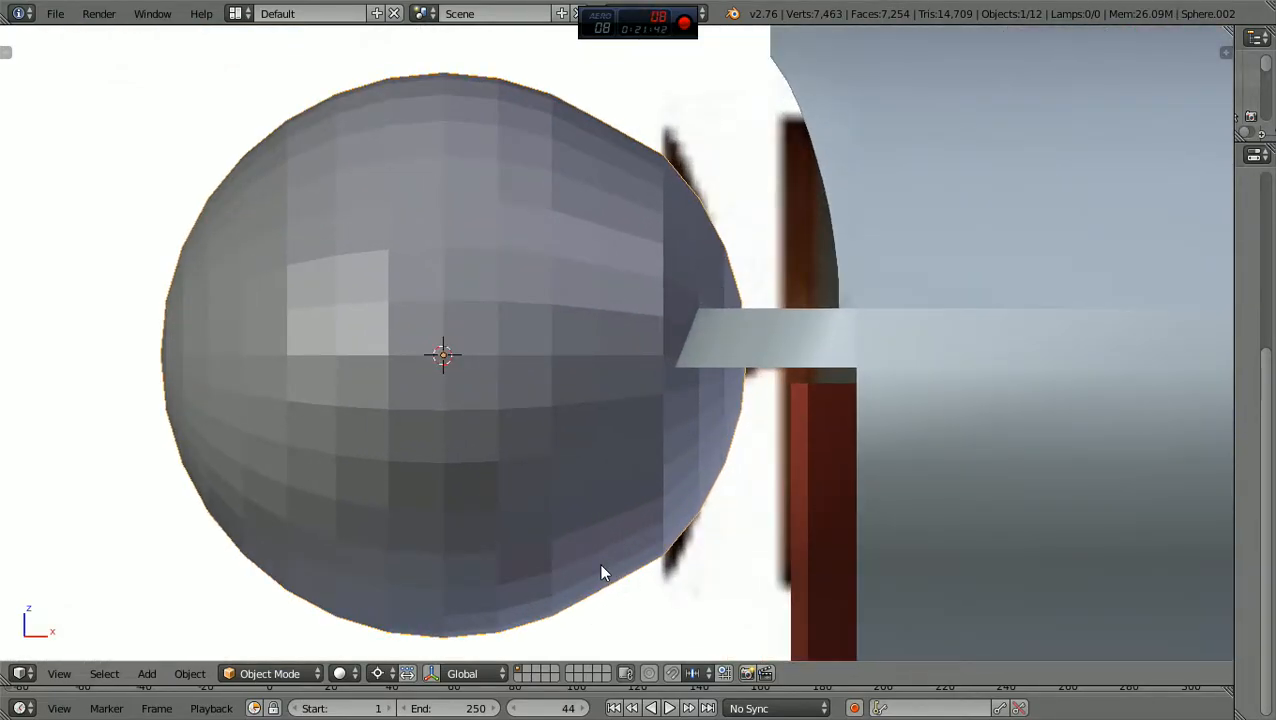
pyautogui.click(305, 674)
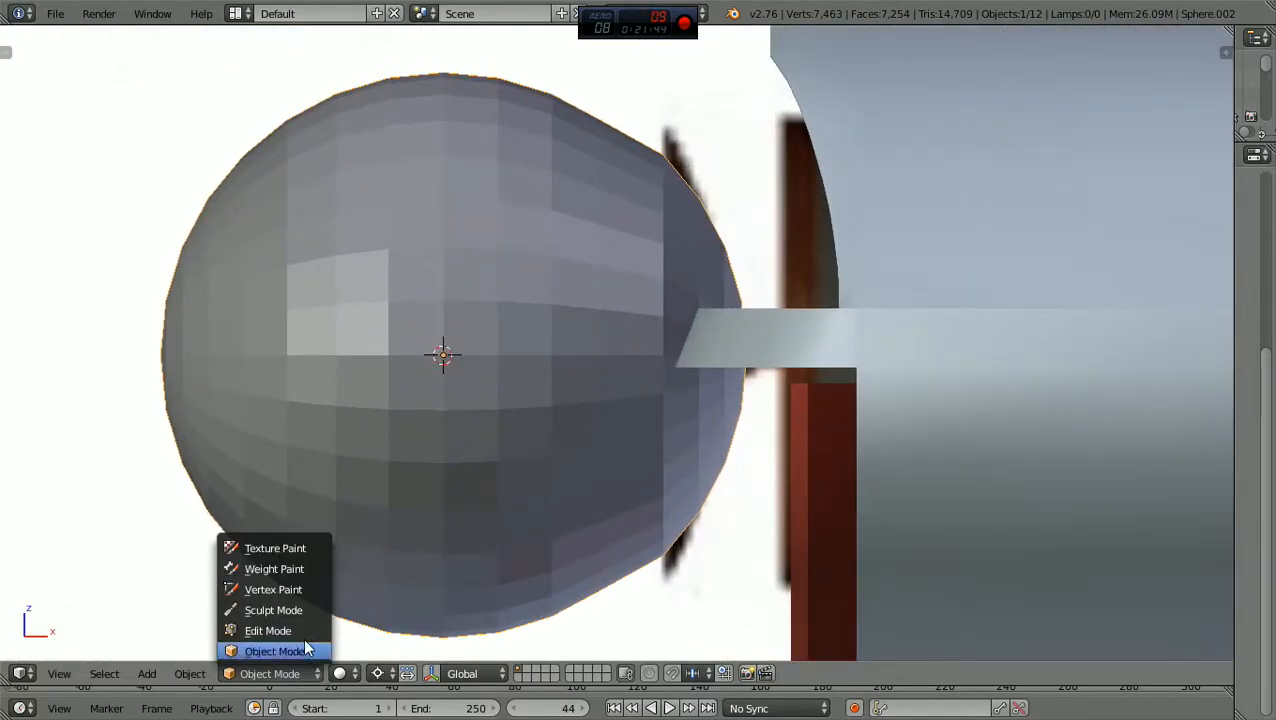
pyautogui.click(300, 630)
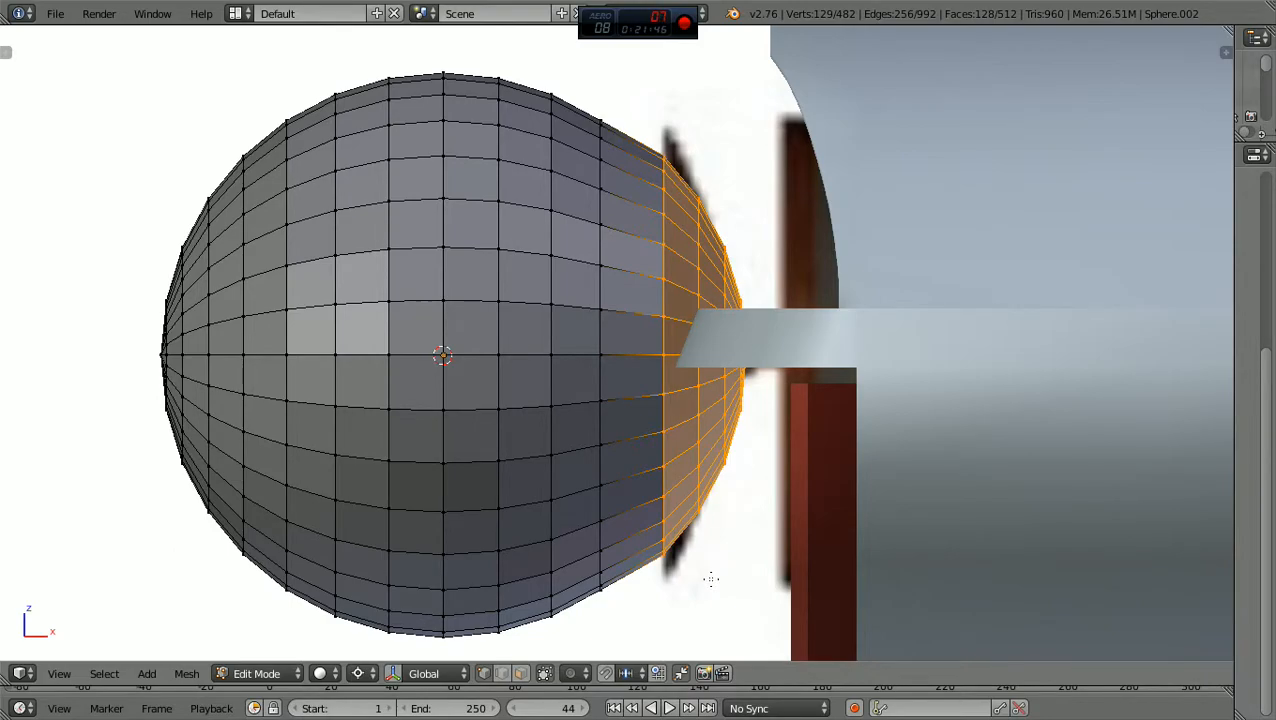
pyautogui.press('z')
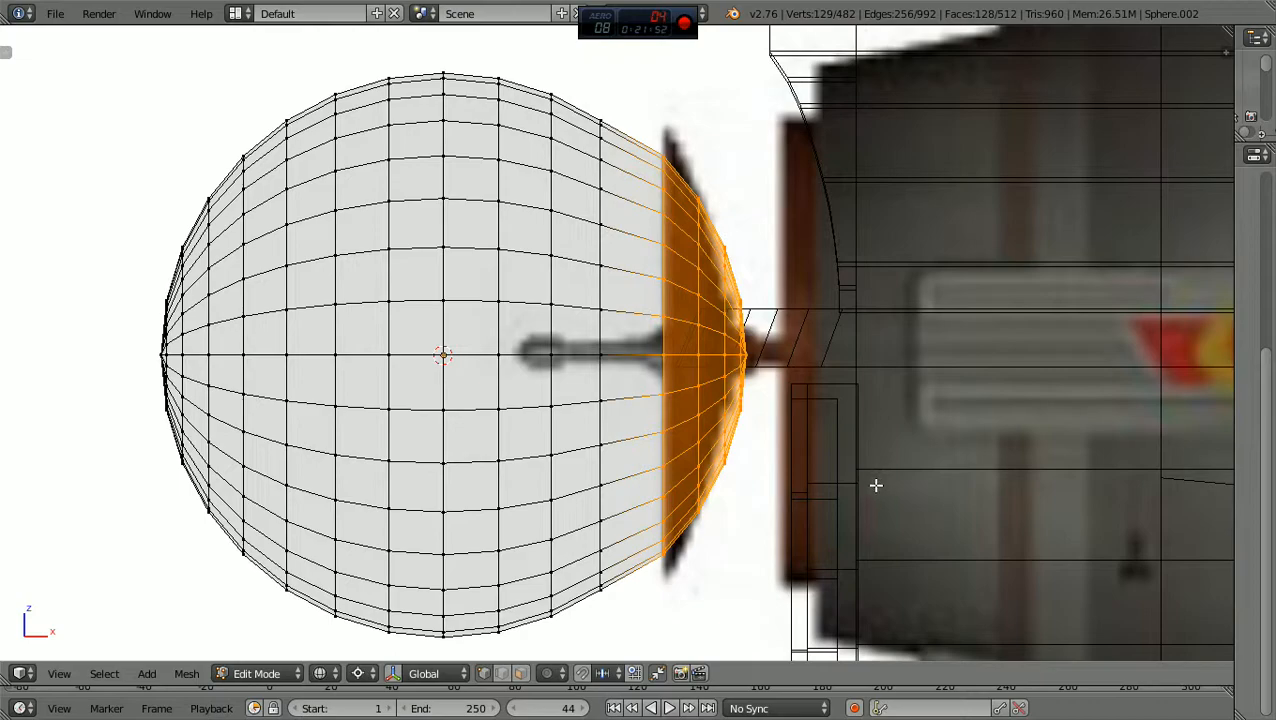
pyautogui.press('s')
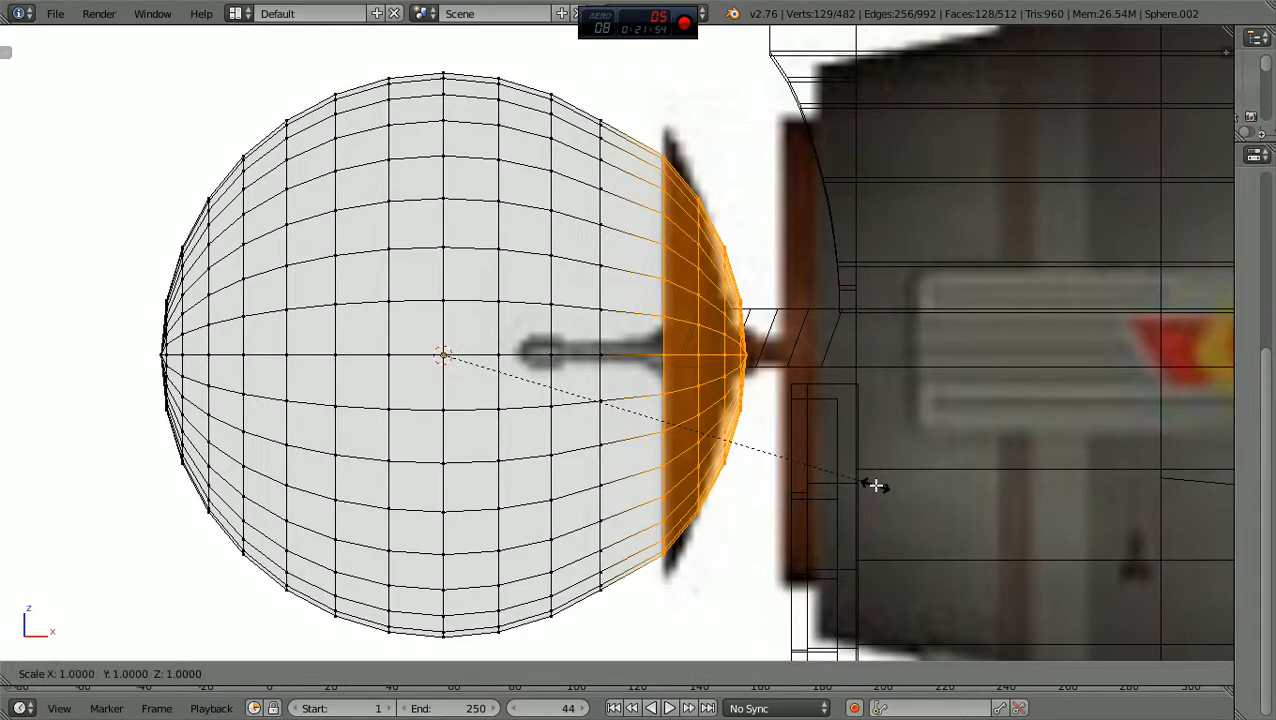
pyautogui.press('z')
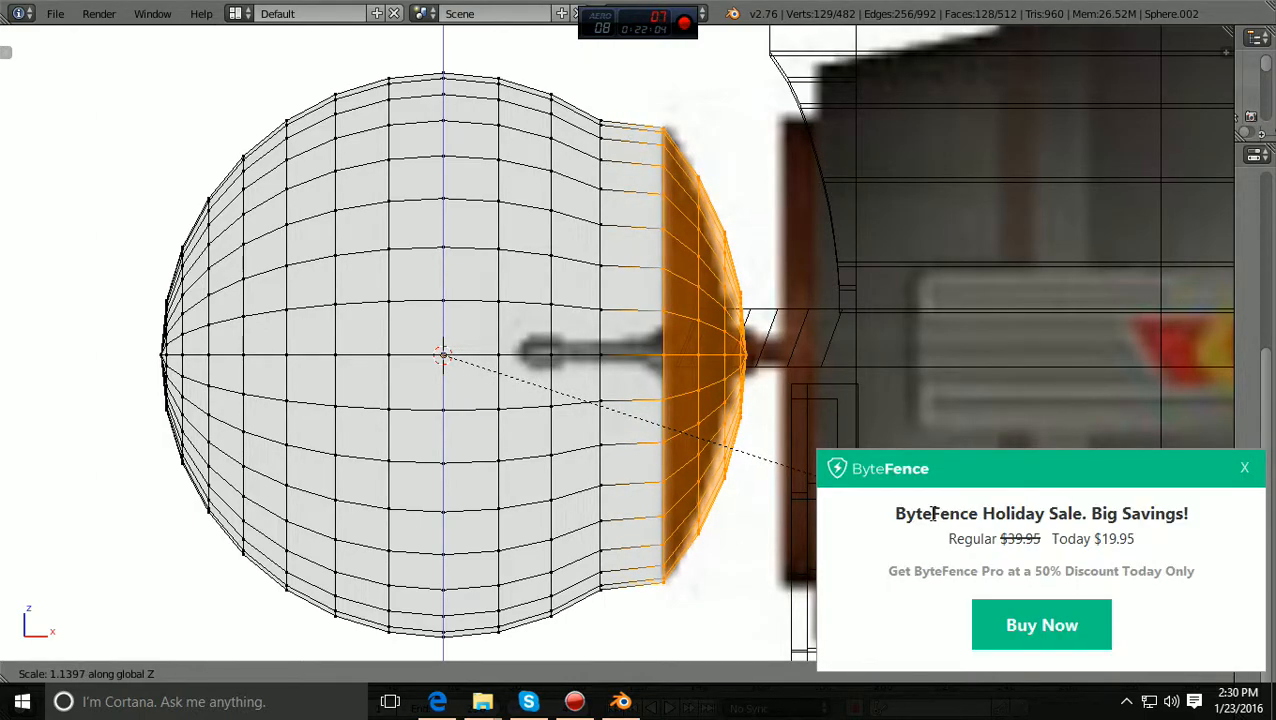
pyautogui.click(1245, 467)
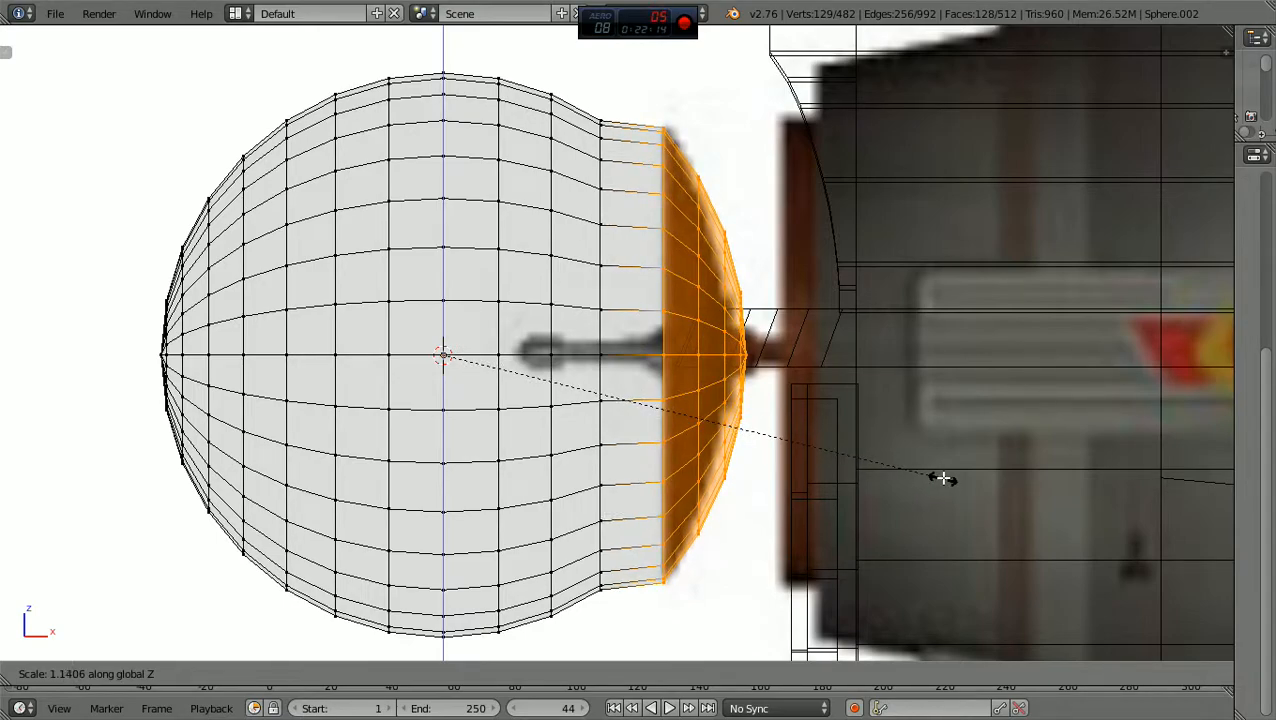
pyautogui.click(943, 478)
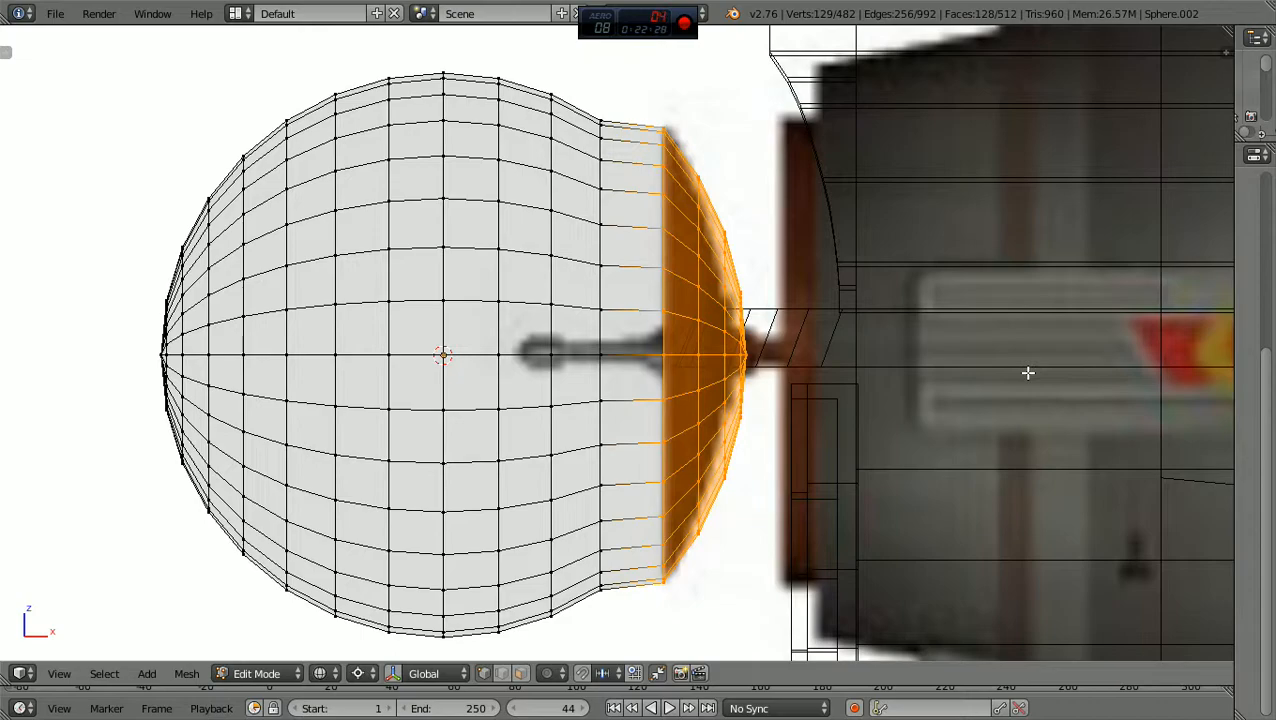
# Step: Flatten the selected cap slightly along global X and move it along X past the reference dish towards the hull
pyautogui.press('s')
pyautogui.press('x')
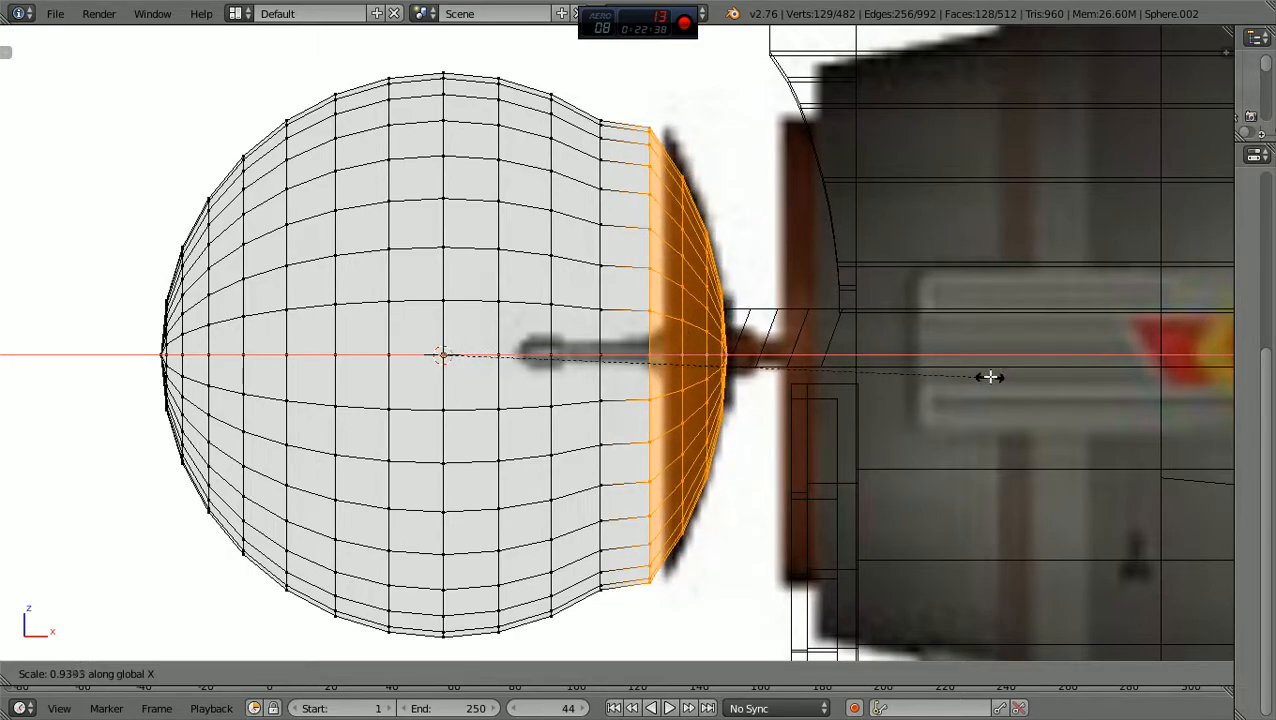
pyautogui.click(973, 375)
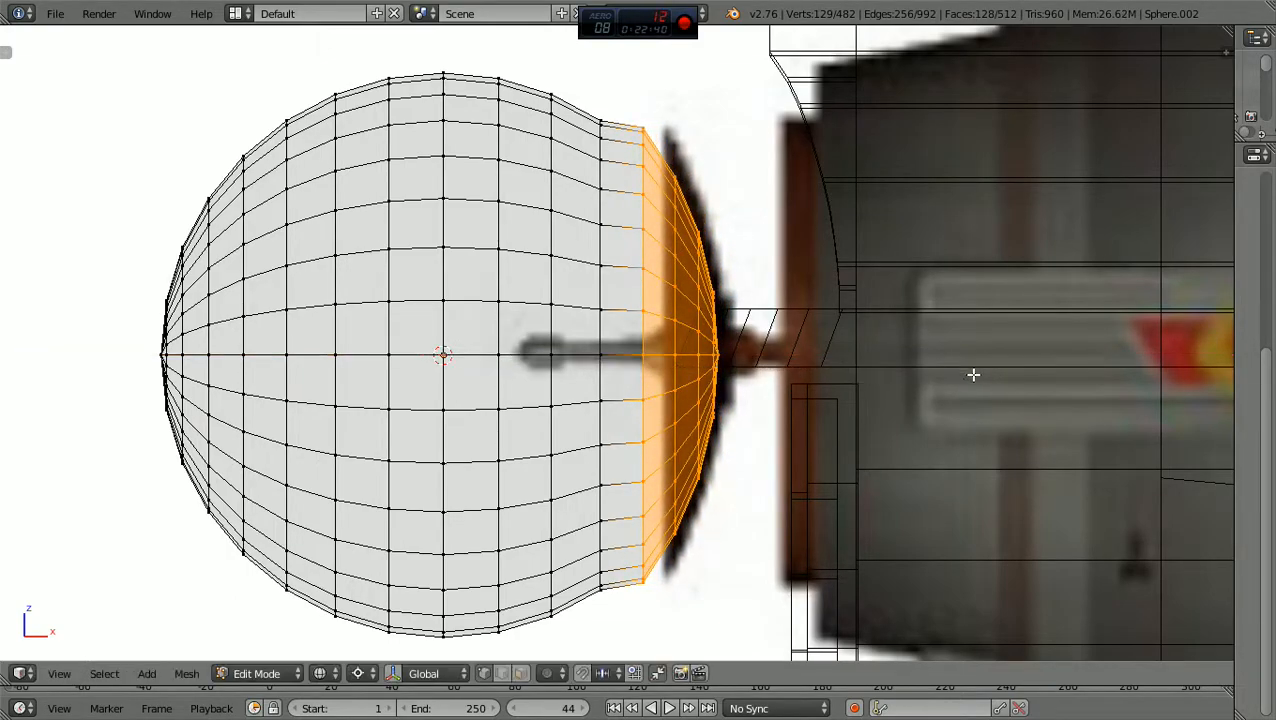
pyautogui.press('g')
pyautogui.press('x')
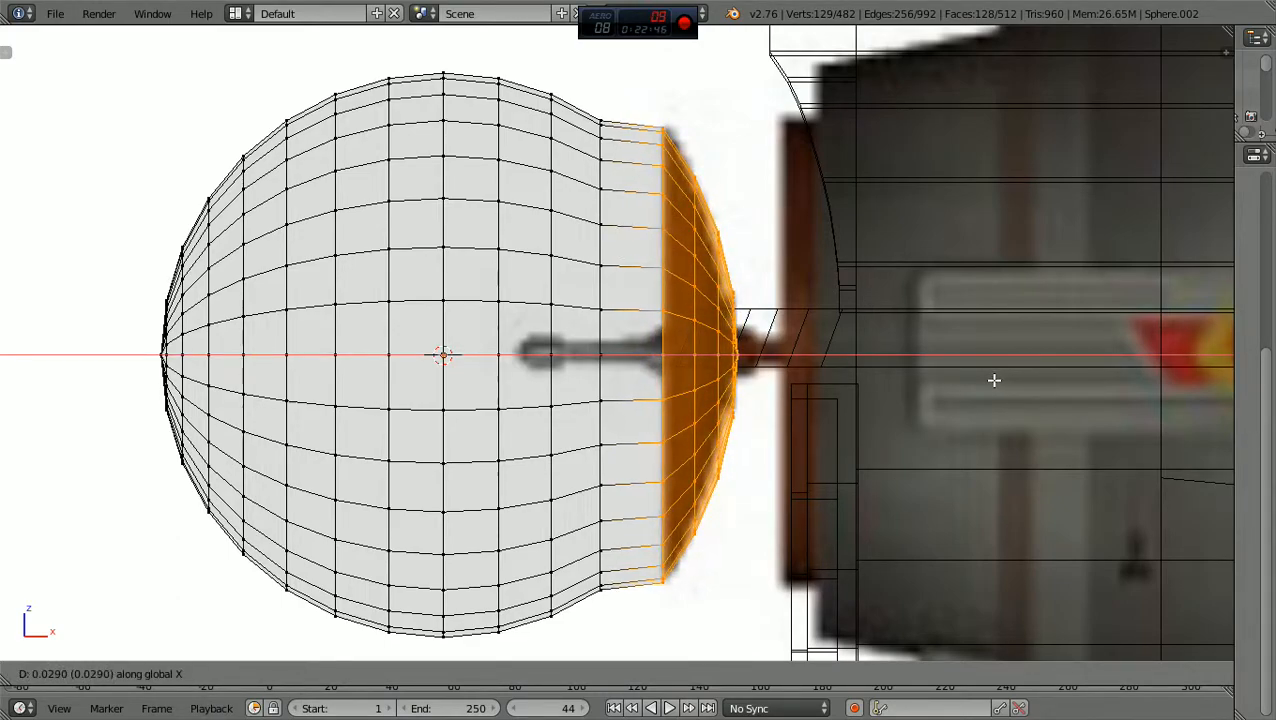
pyautogui.click(1031, 382)
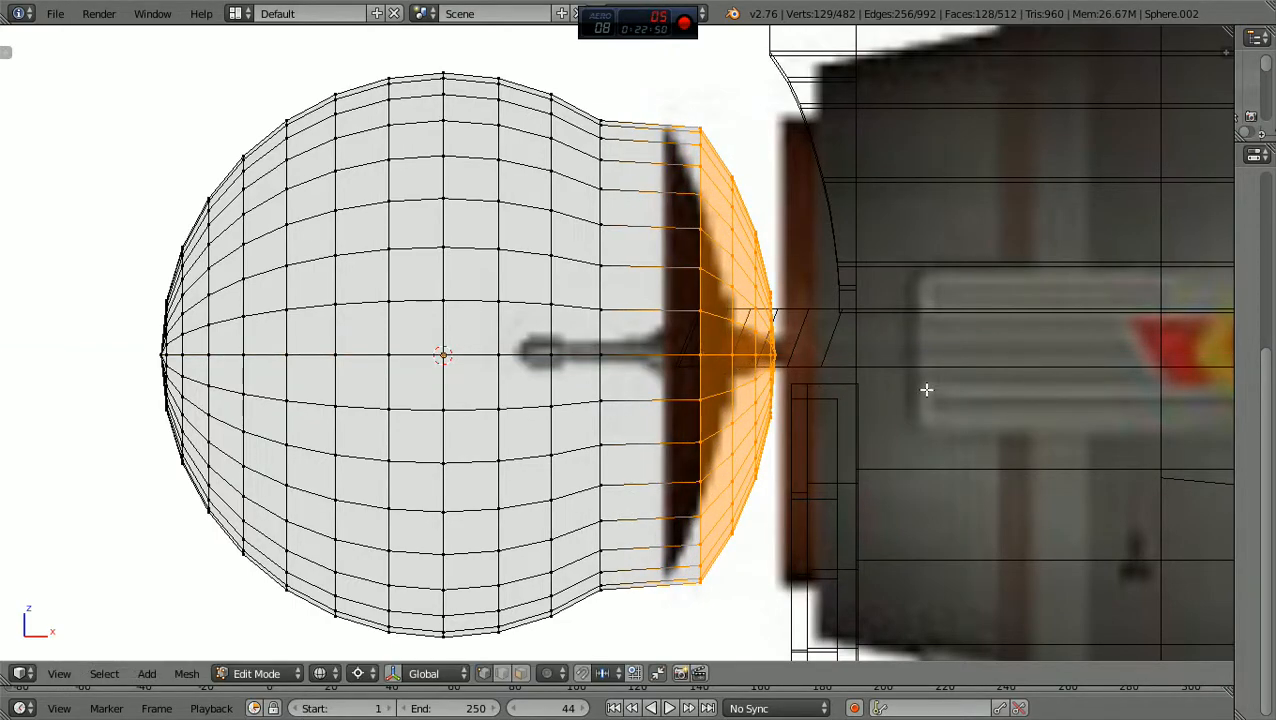
# Step: Scale the cap by about 0.88 along global X and shift it about -0.004 units along X onto the reference dish
pyautogui.press('s')
pyautogui.press('x')
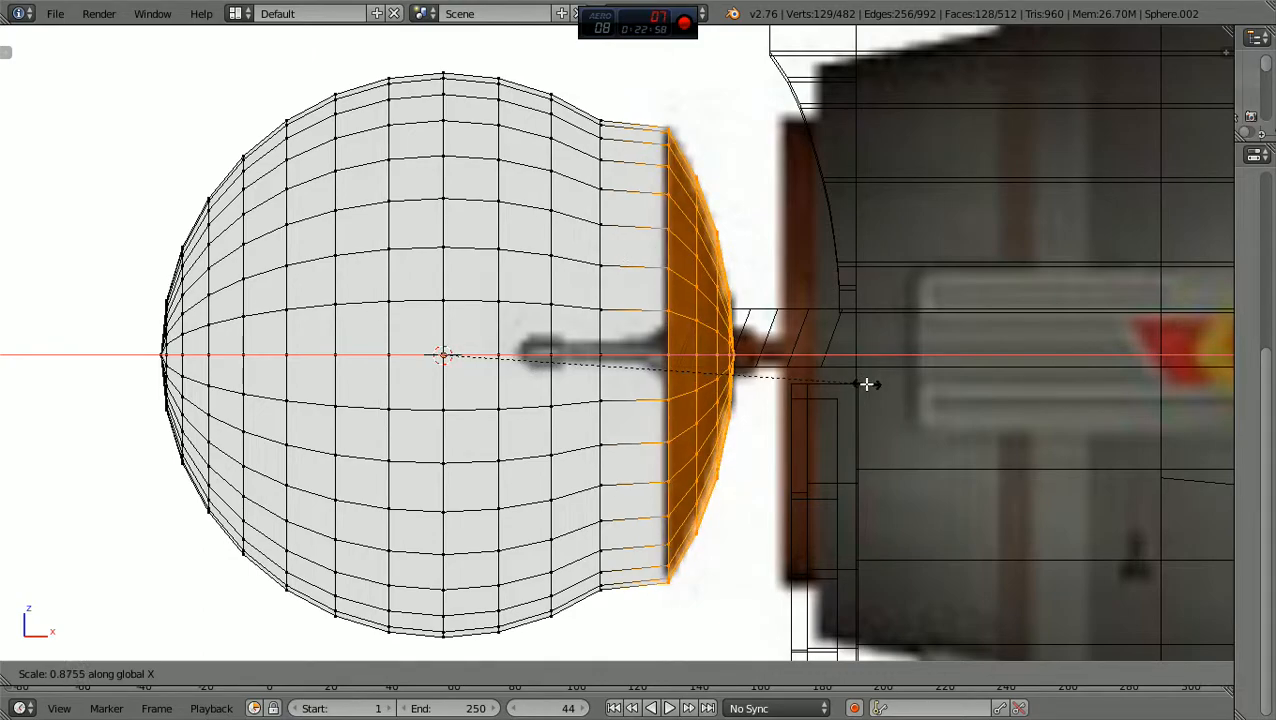
pyautogui.click(866, 384)
pyautogui.press('g')
pyautogui.press('x')
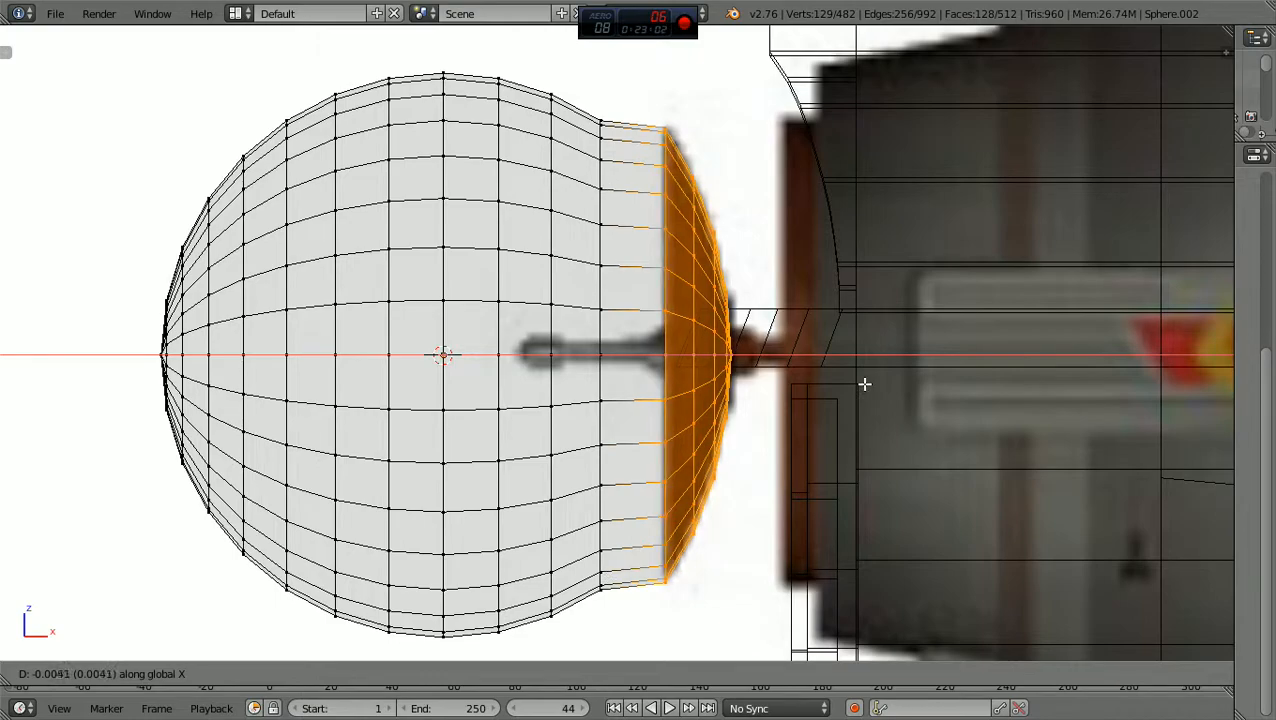
pyautogui.click(866, 384)
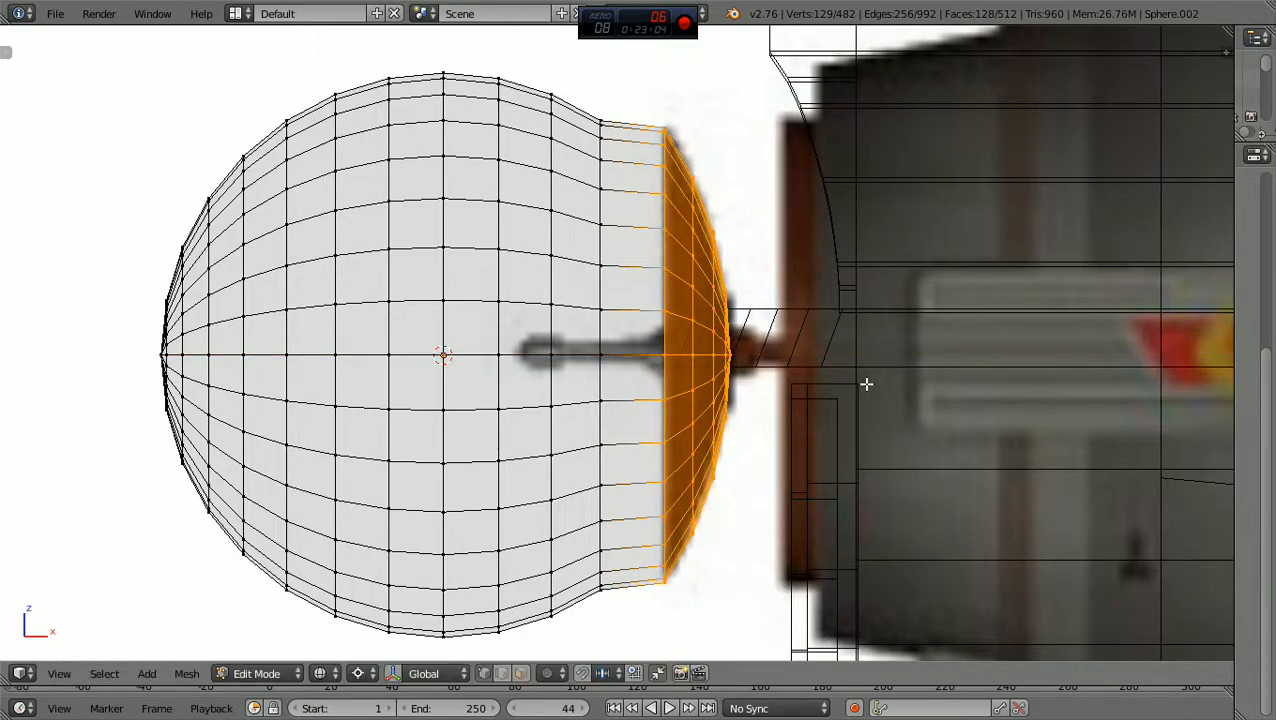
# Step: Delete all the sphere's vertices forward of the dish cap, keeping only the dish-shaped portion
pyautogui.press('a')
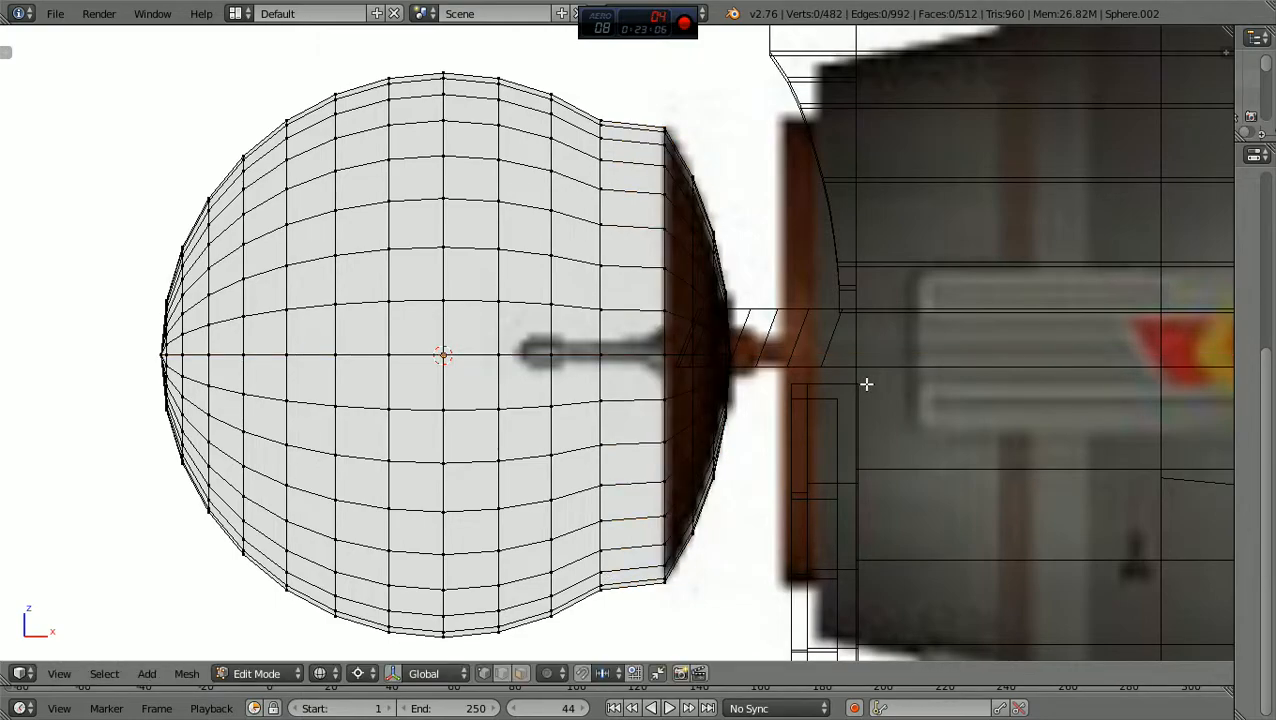
pyautogui.scroll(-3, 735, 347)
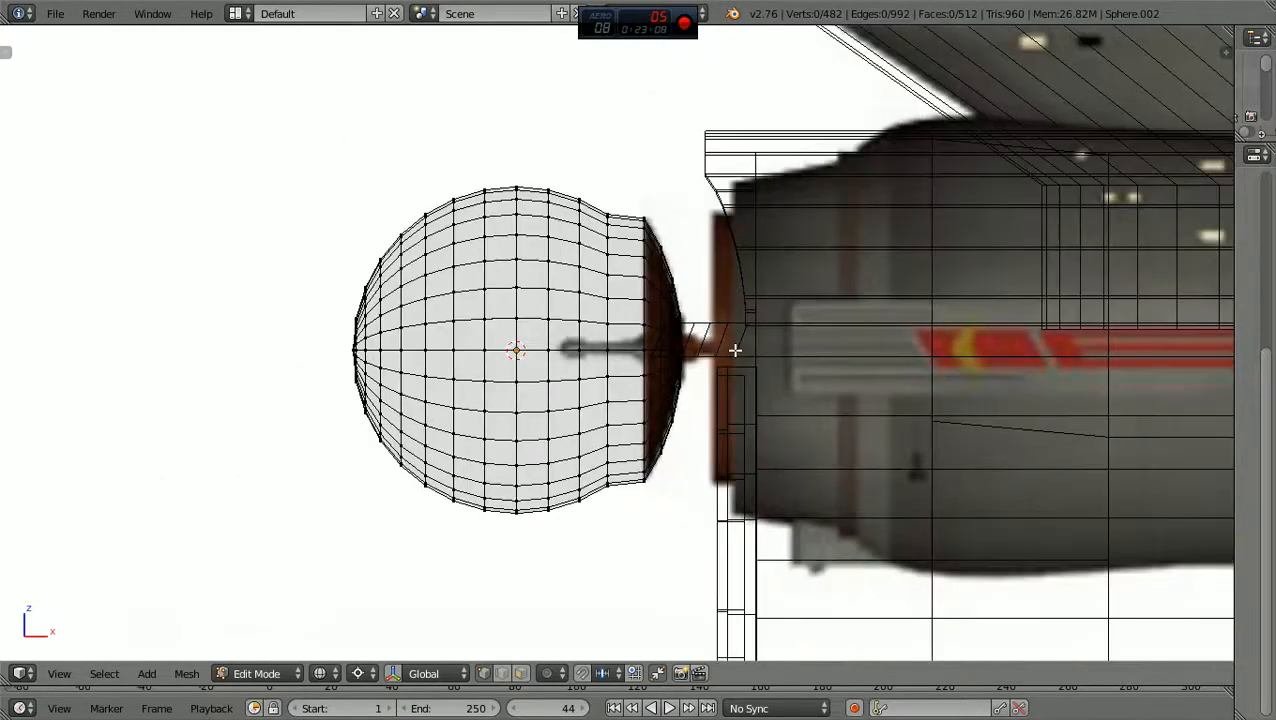
pyautogui.scroll(-2, 576, 470)
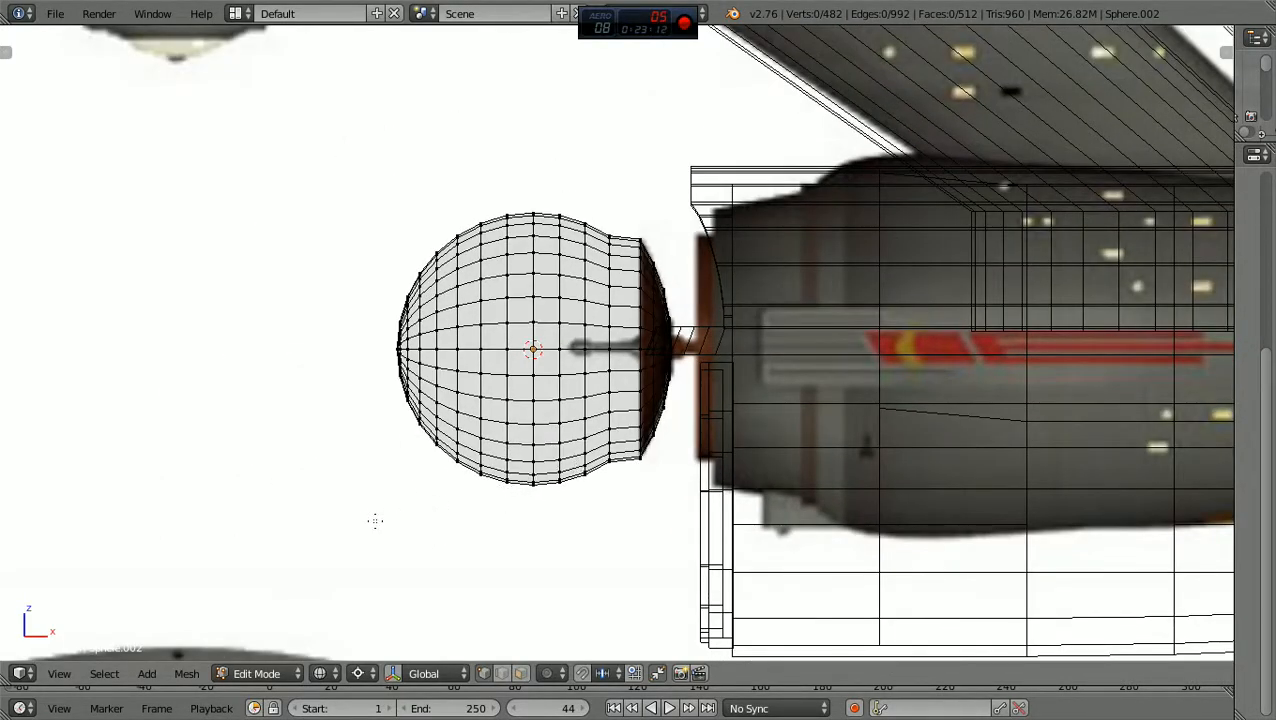
pyautogui.press('b')
pyautogui.moveTo(372, 527); pyautogui.dragTo(620, 186)
pyautogui.press('x')
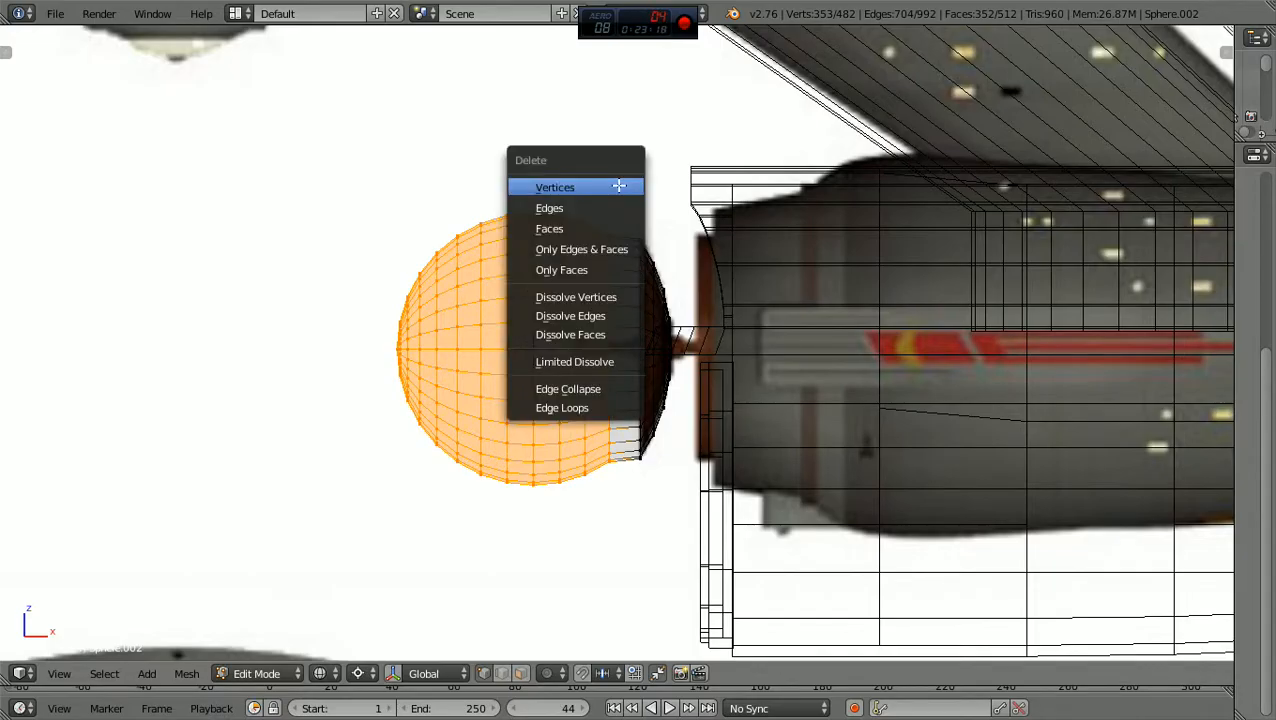
pyautogui.click(619, 185)
# Step: Switch the viewport back to solid shading and return the dish to Object Mode
pyautogui.scroll(-2, 619, 185)
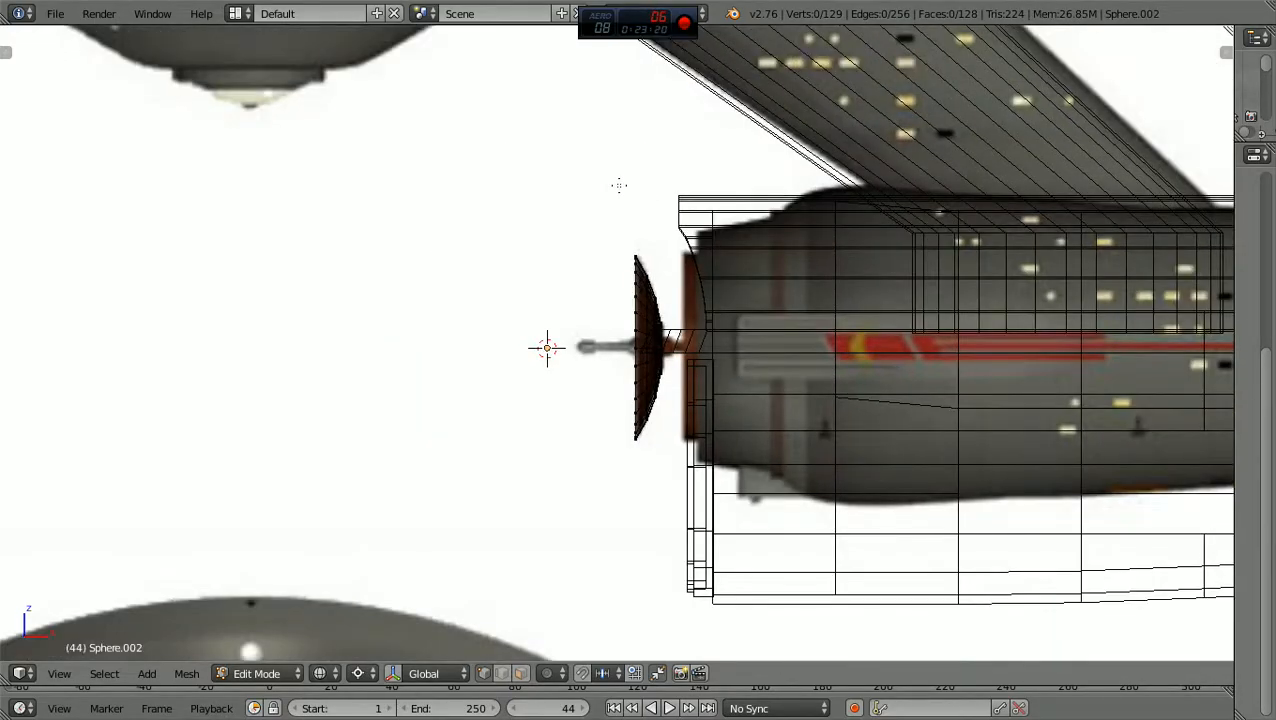
pyautogui.scroll(-2, 619, 185)
pyautogui.moveTo(619, 185)
pyautogui.mouseDown(button='middle')
pyautogui.moveTo(759, 232)
pyautogui.moveTo(891, 216)
pyautogui.moveTo(823, 171)
pyautogui.moveTo(721, 165)
pyautogui.moveTo(617, 201)
pyautogui.mouseUp(button='middle')
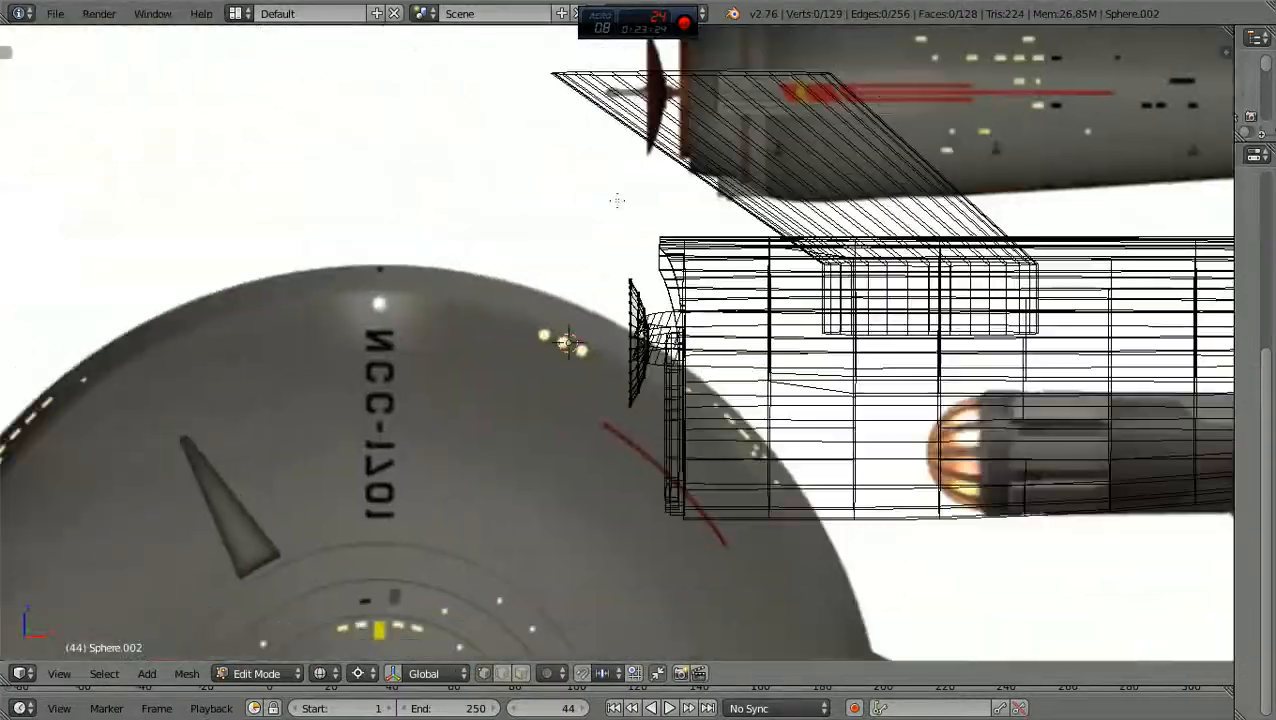
pyautogui.scroll(-4, 617, 201)
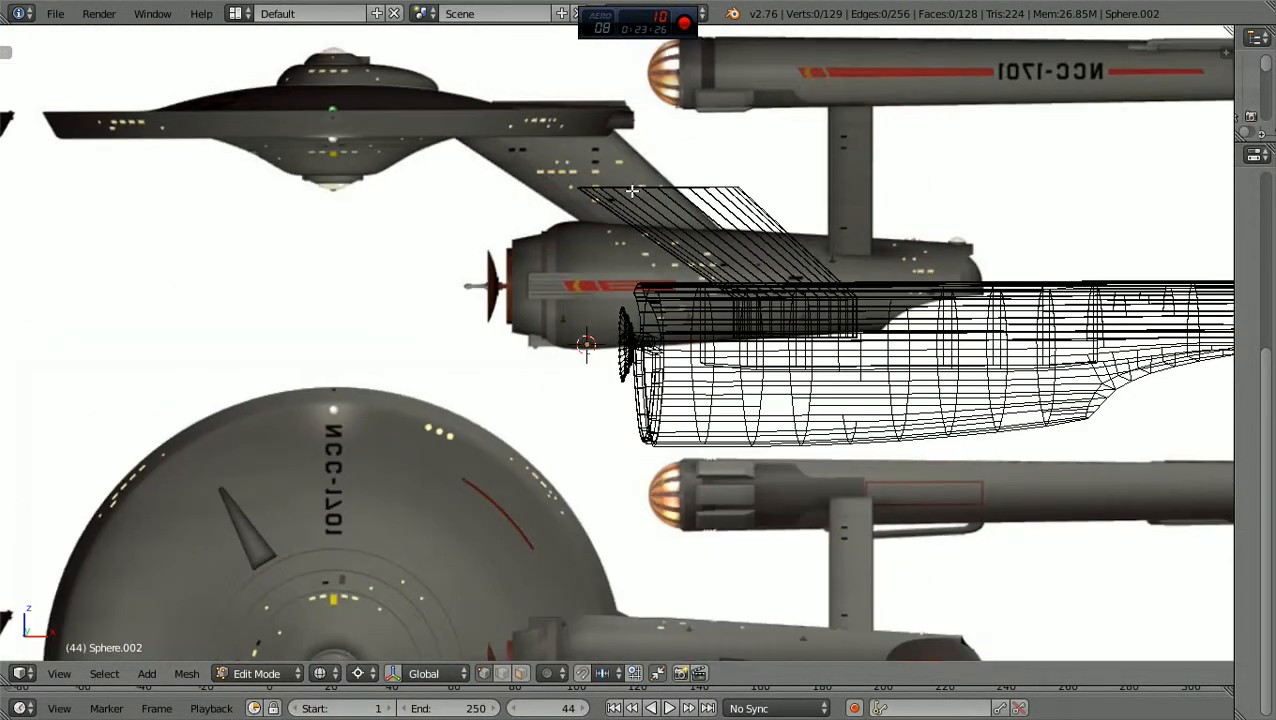
pyautogui.scroll(2, 632, 190)
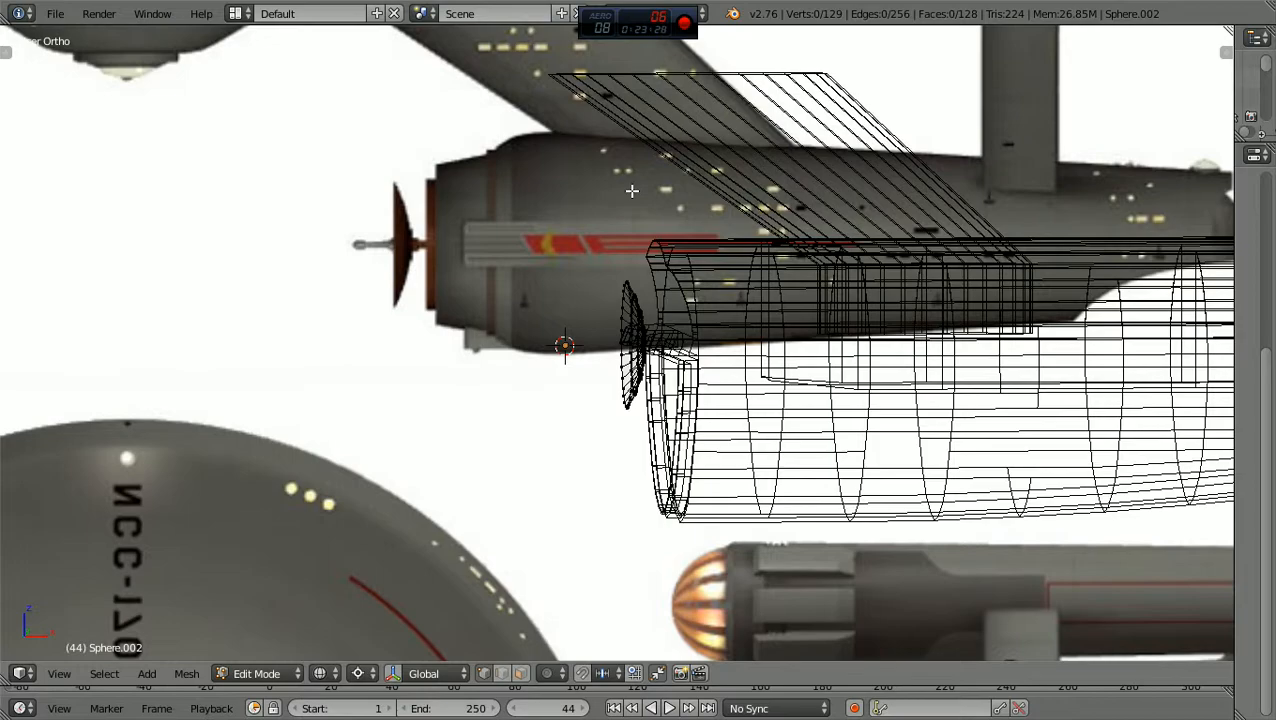
pyautogui.press('z')
pyautogui.scroll(1, 488, 557)
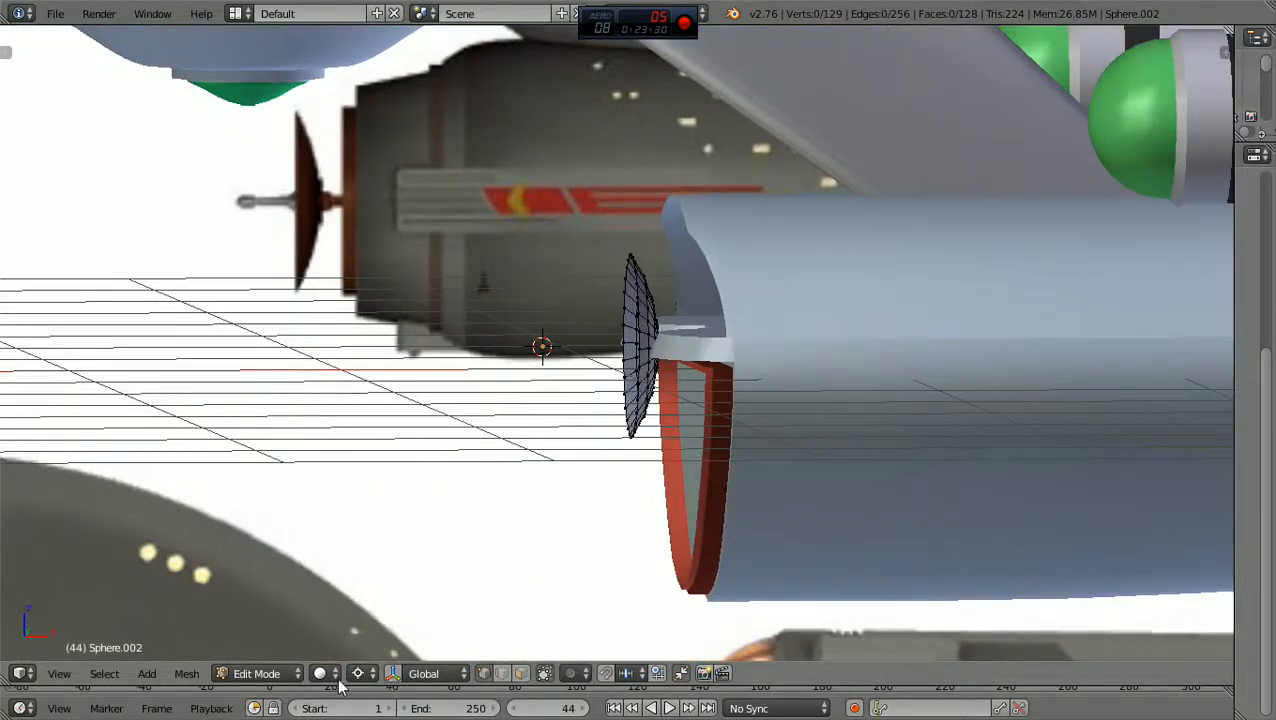
pyautogui.click(258, 673)
pyautogui.click(294, 651)
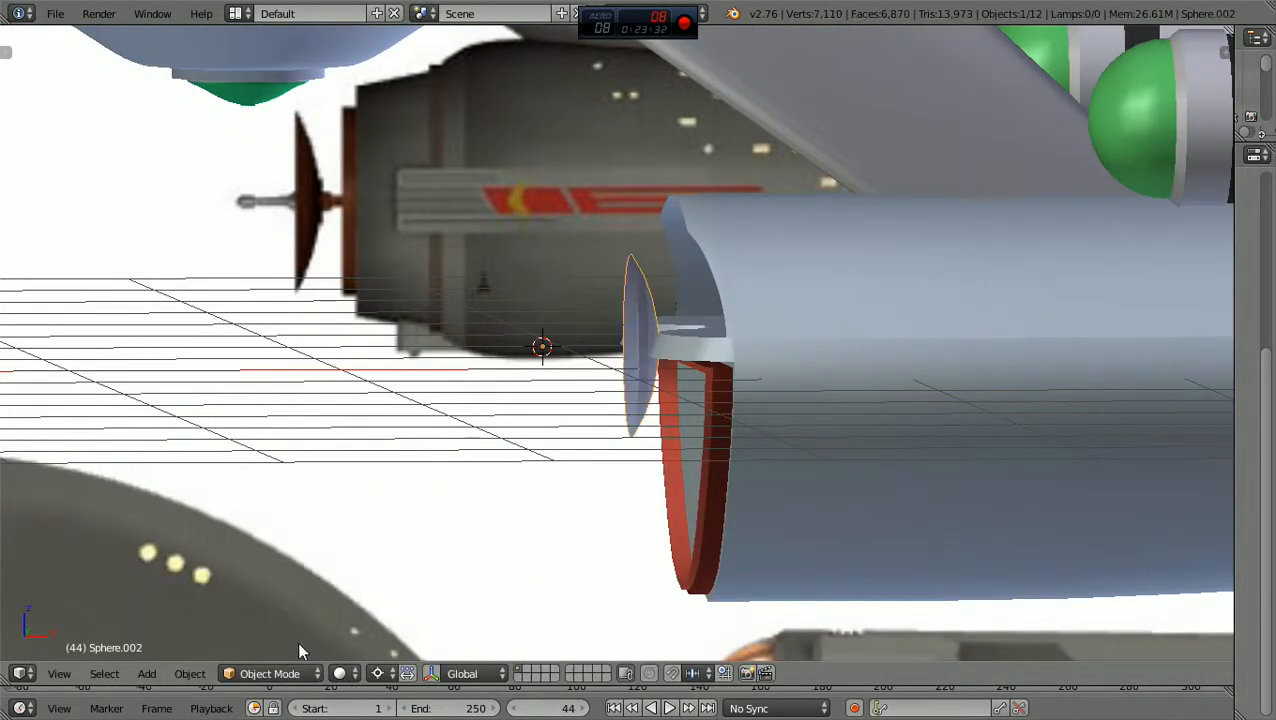
# Step: Examine the deflector dish's concentric rings and central tip in the reference image's front view of the ship
pyautogui.moveTo(670, 478); pyautogui.dragTo(506, 404, button='middle')
pyautogui.scroll(-8, 395, 252)
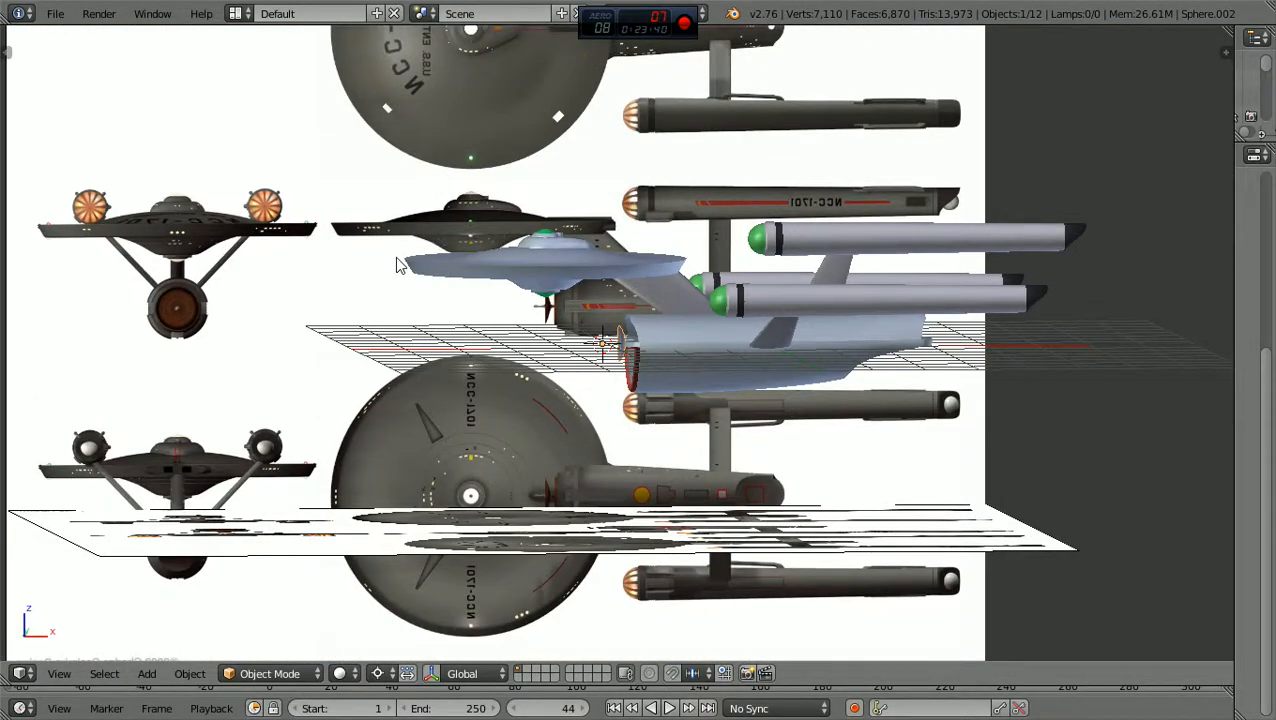
pyautogui.keyDown('ctrl'); pyautogui.scroll(-10, 397, 258); pyautogui.keyUp('ctrl')
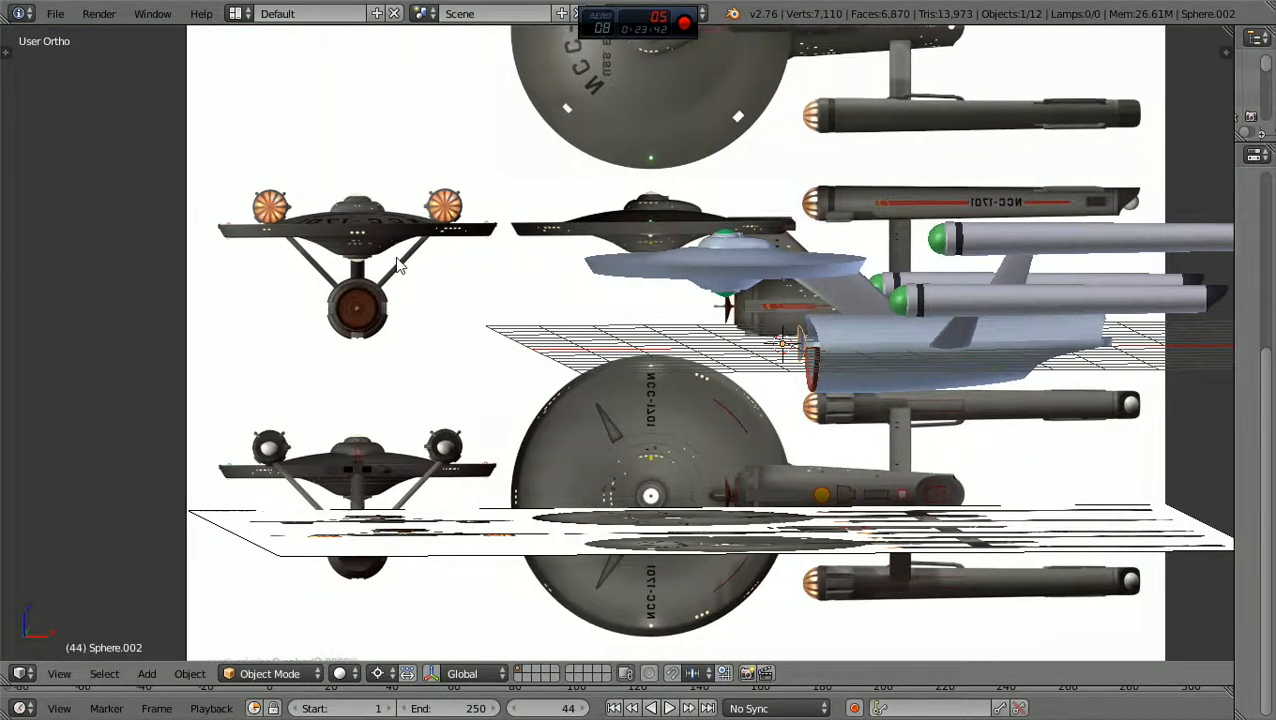
pyautogui.scroll(6, 397, 258)
pyautogui.keyDown('ctrl'); pyautogui.scroll(-5, 397, 258); pyautogui.keyUp('ctrl')
pyautogui.keyDown('ctrl'); pyautogui.scroll(-3, 397, 265); pyautogui.keyUp('ctrl')
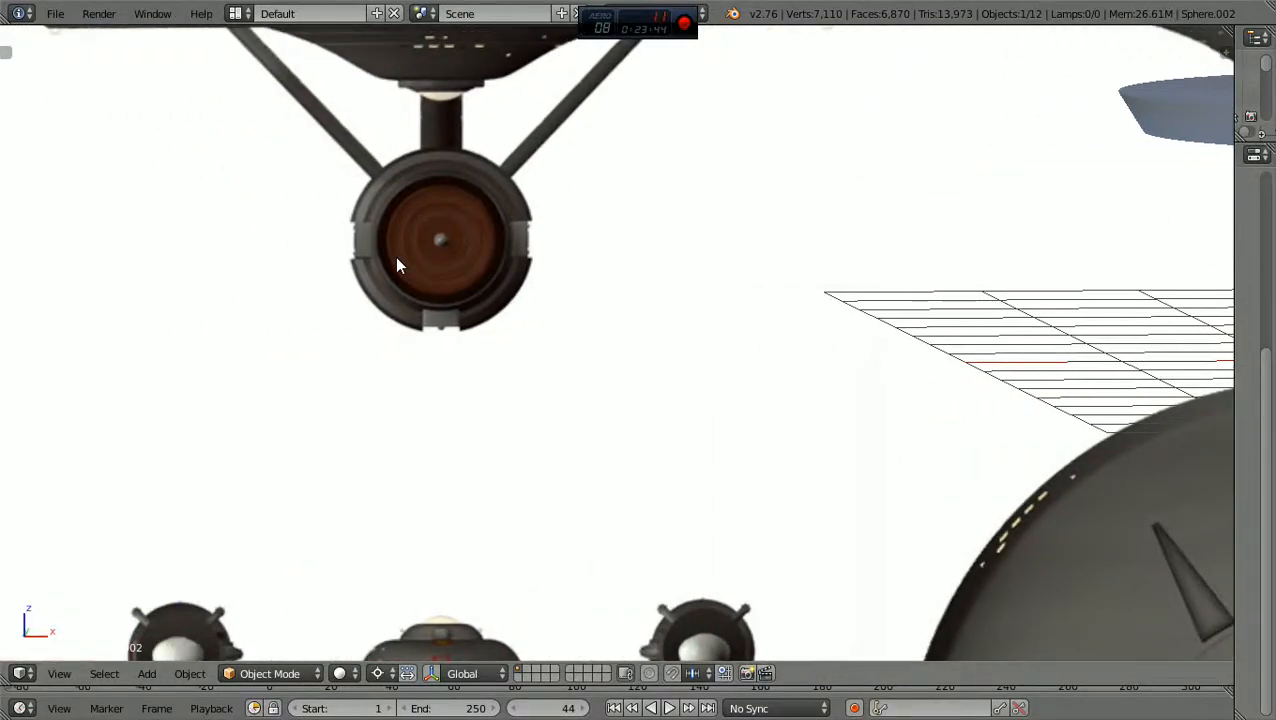
pyautogui.keyDown('shift'); pyautogui.scroll(4, 397, 265); pyautogui.keyUp('shift')
pyautogui.keyDown('ctrl'); pyautogui.scroll(-4, 397, 265); pyautogui.keyUp('ctrl')
pyautogui.scroll(7, 397, 265)
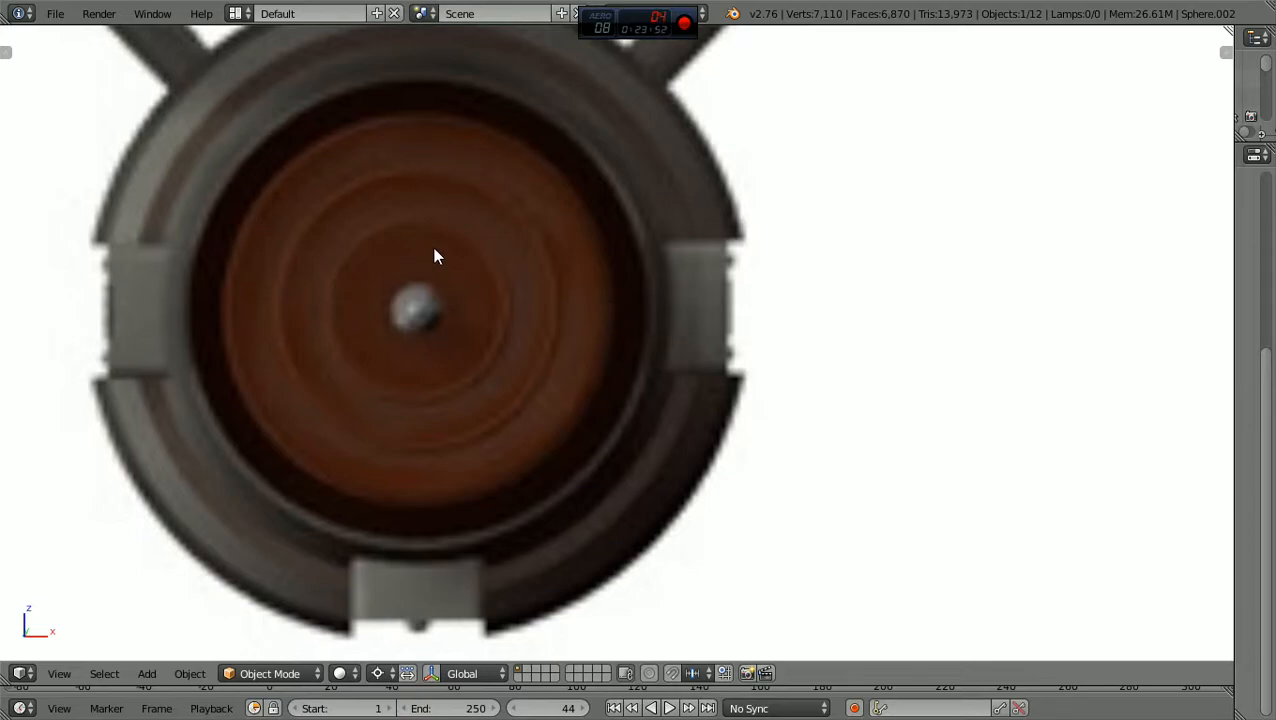
pyautogui.scroll(-3, 470, 267)
pyautogui.scroll(1, 700, 343)
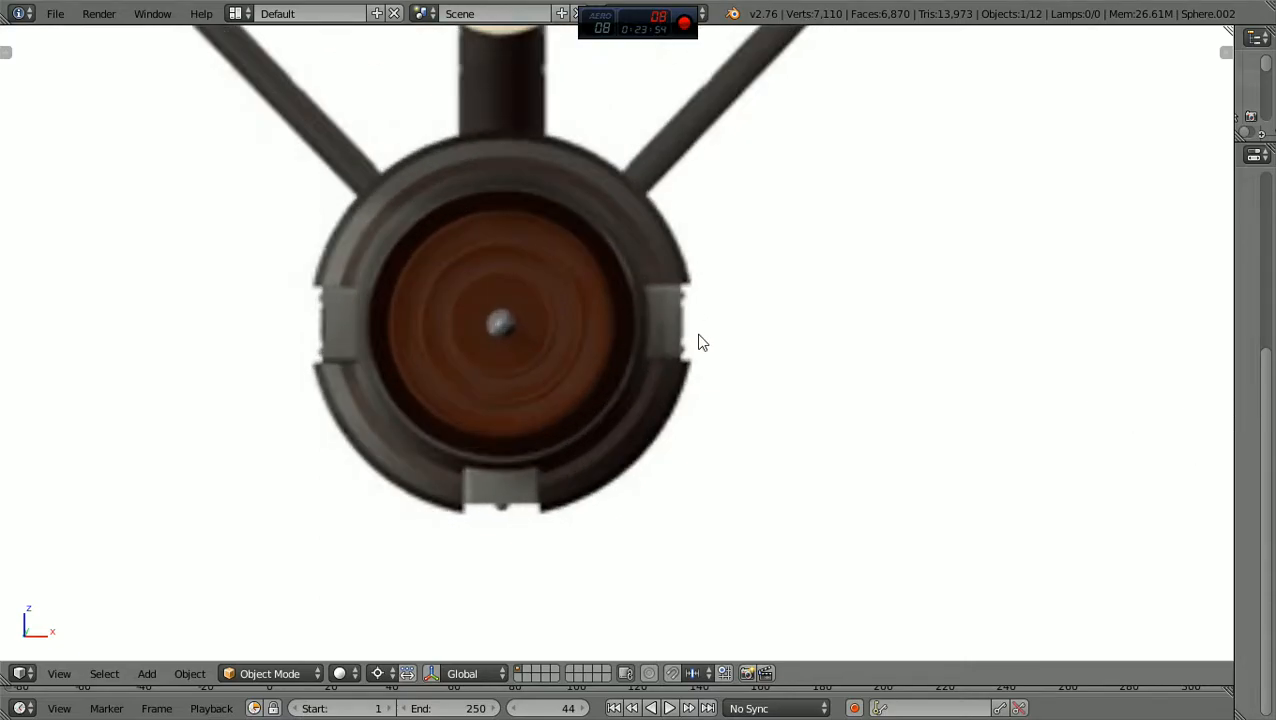
pyautogui.scroll(2, 620, 343)
pyautogui.scroll(-2, 448, 340)
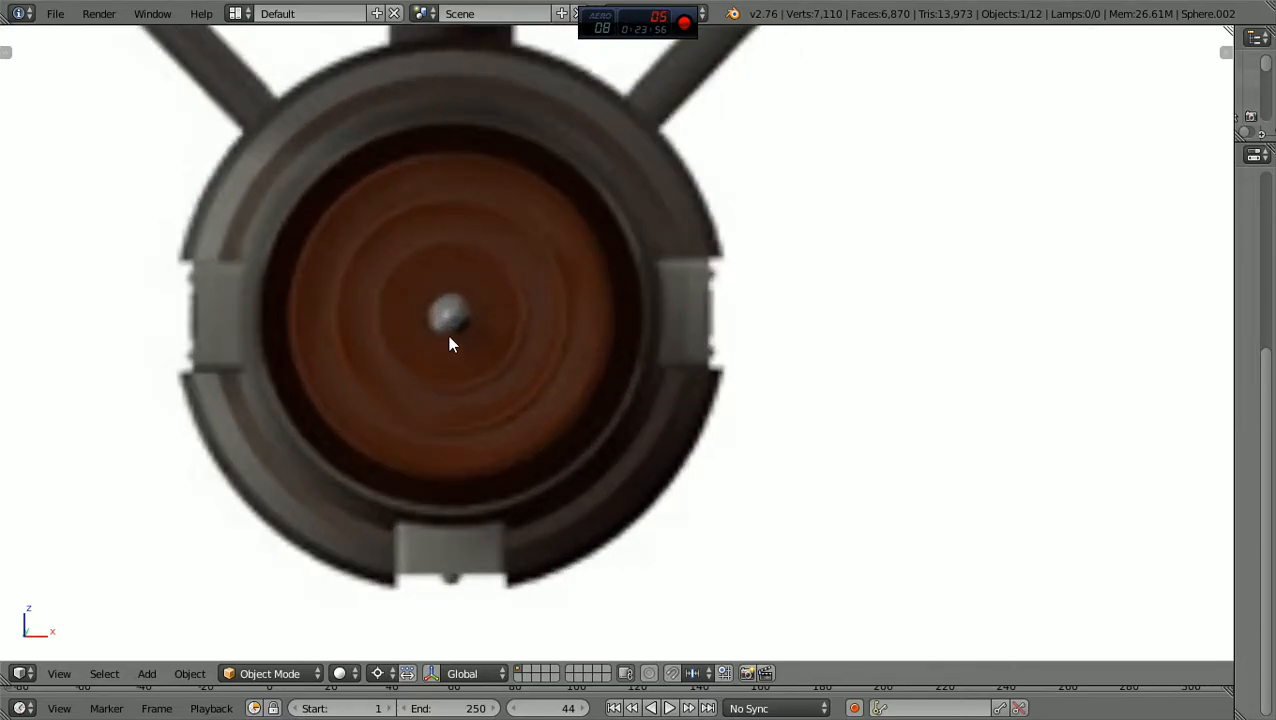
pyautogui.scroll(5, 449, 341)
pyautogui.scroll(-5, 450, 344)
pyautogui.press('t')
pyautogui.scroll(-3, 451, 344)
pyautogui.scroll(-1, 448, 344)
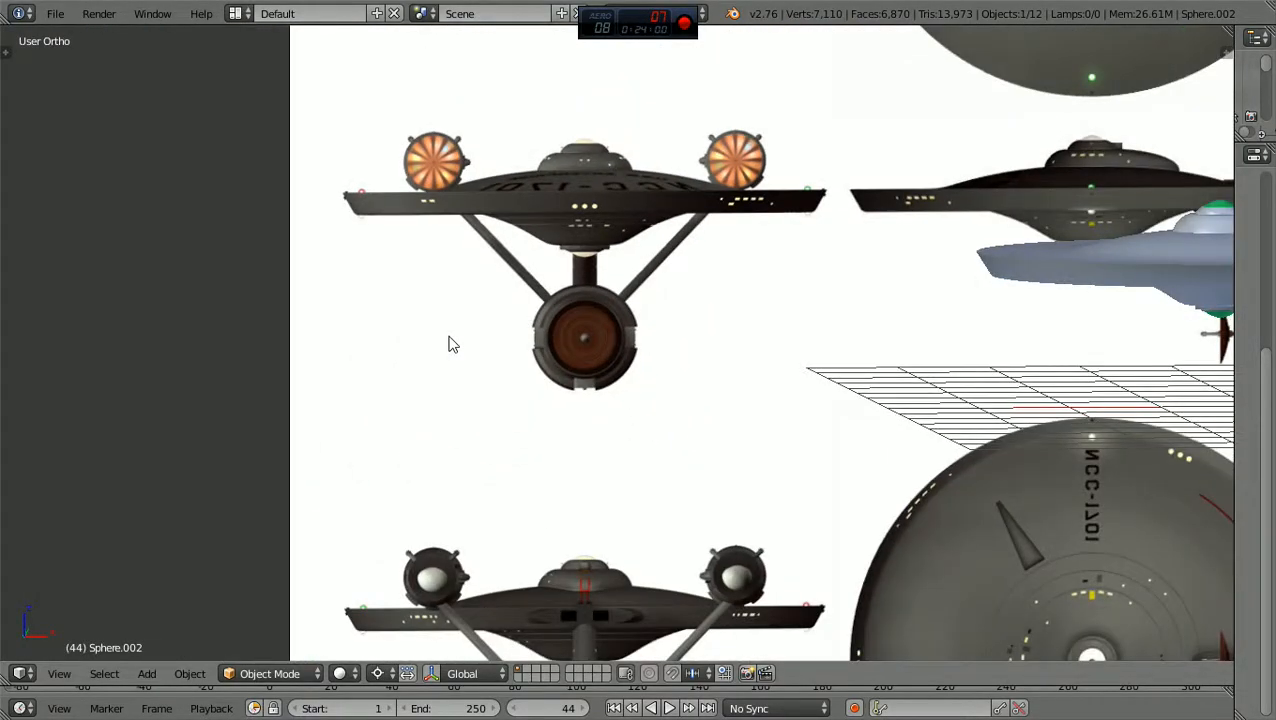
pyautogui.scroll(-2, 600, 360)
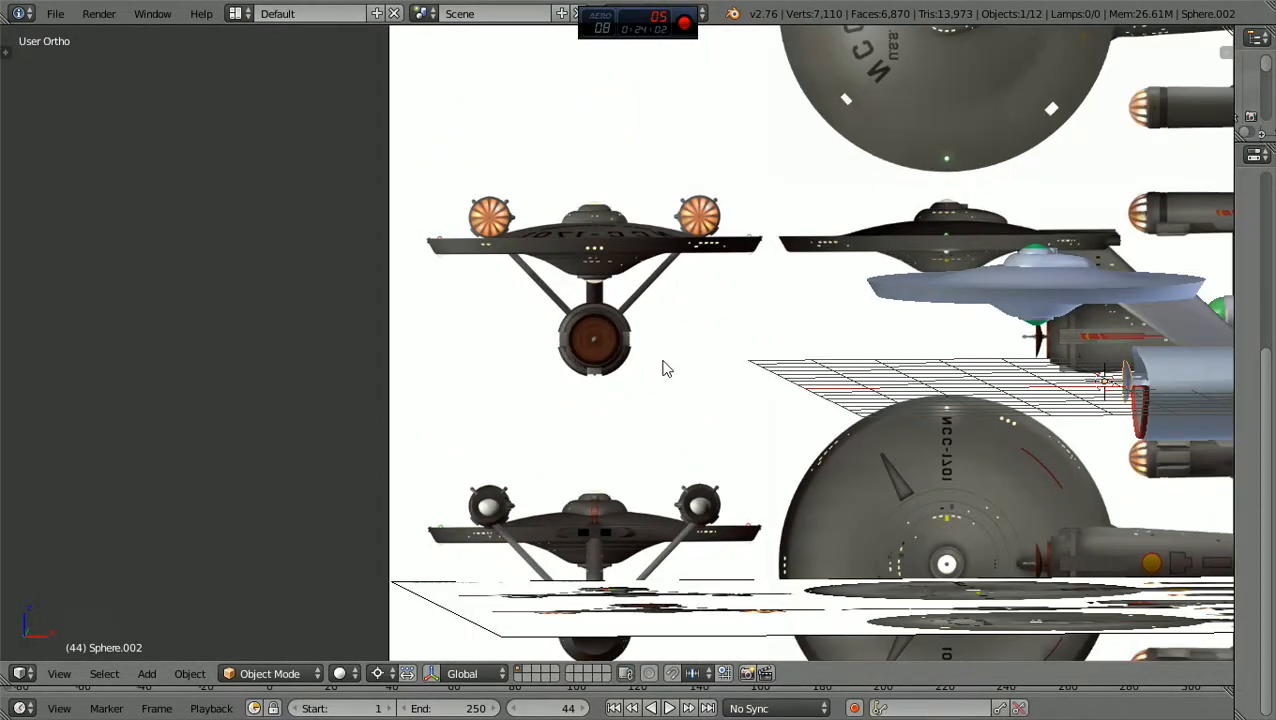
# Step: Examine the deflector dish's concave face up close and its placement in front of the secondary hull's red-trimmed opening
pyautogui.press('KP_1')
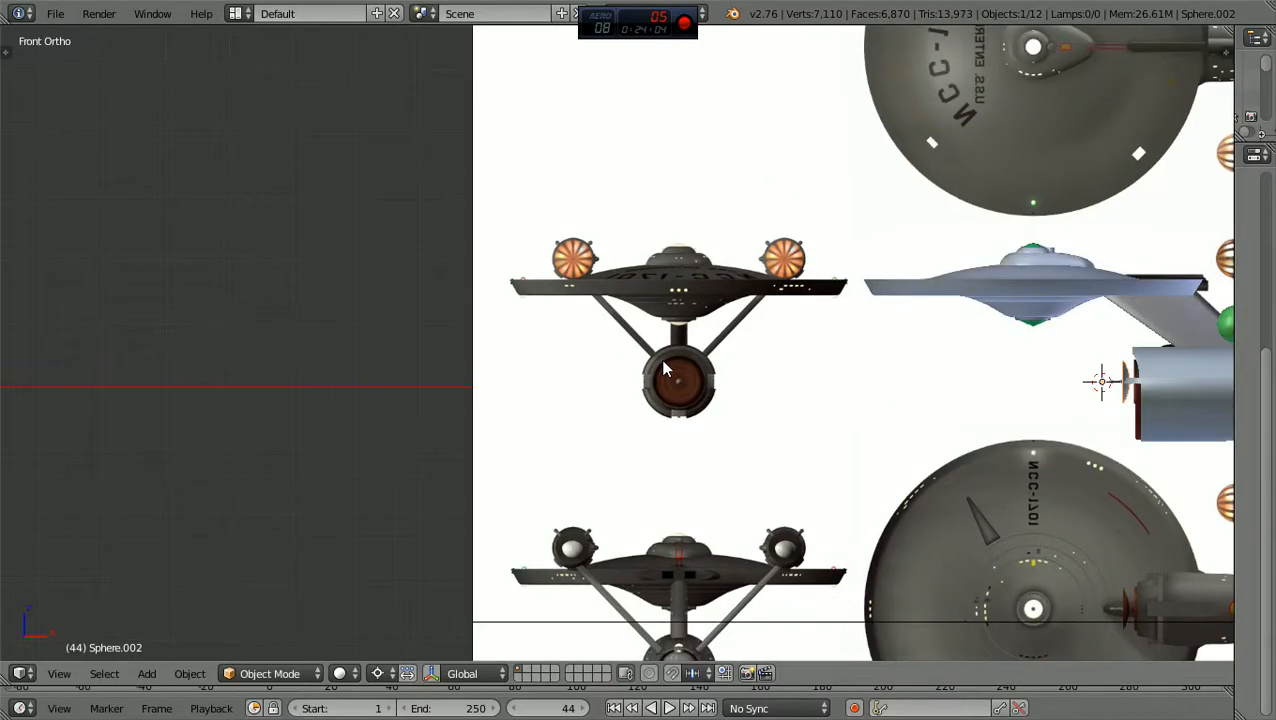
pyautogui.keyDown('ctrl'); pyautogui.scroll(12, 663, 362); pyautogui.keyUp('ctrl')
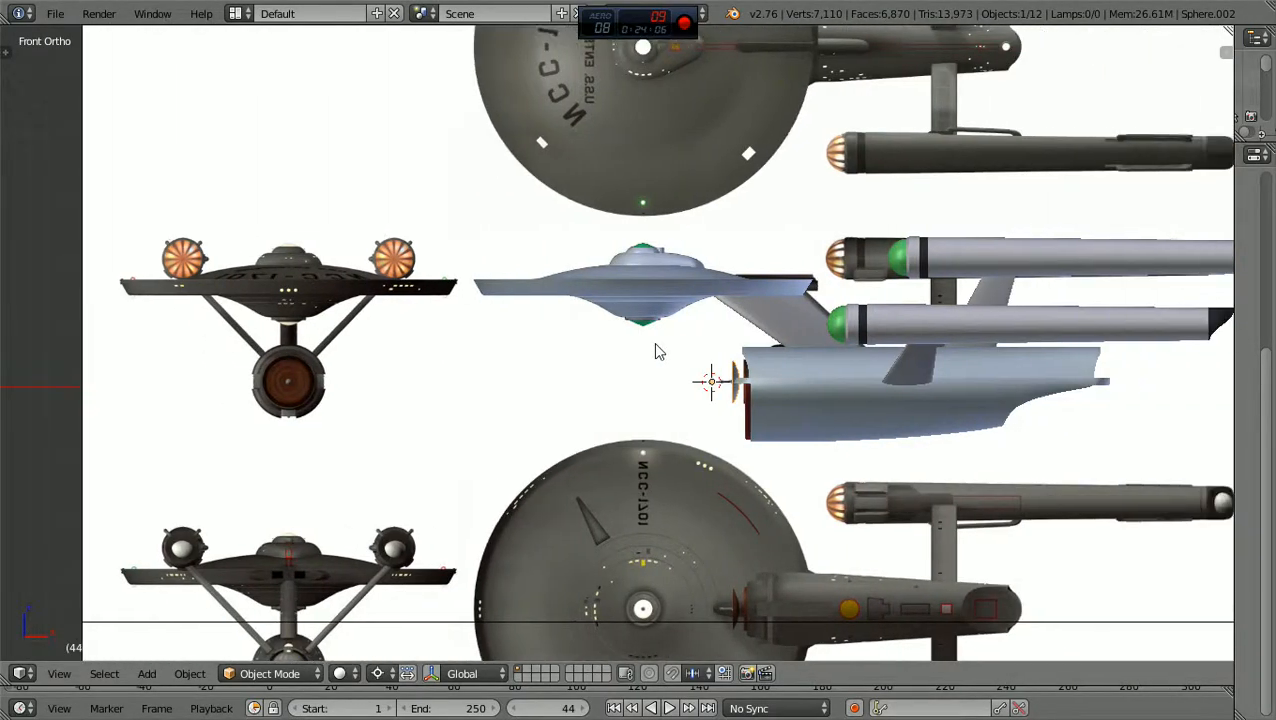
pyautogui.scroll(4, 655, 344)
pyautogui.scroll(2, 655, 348)
pyautogui.scroll(-2, 670, 362)
pyautogui.moveTo(689, 373); pyautogui.dragTo(882, 404, button='middle')
pyautogui.scroll(2, 879, 397)
pyautogui.keyDown('shift'); pyautogui.scroll(-5, 879, 397); pyautogui.keyUp('shift')
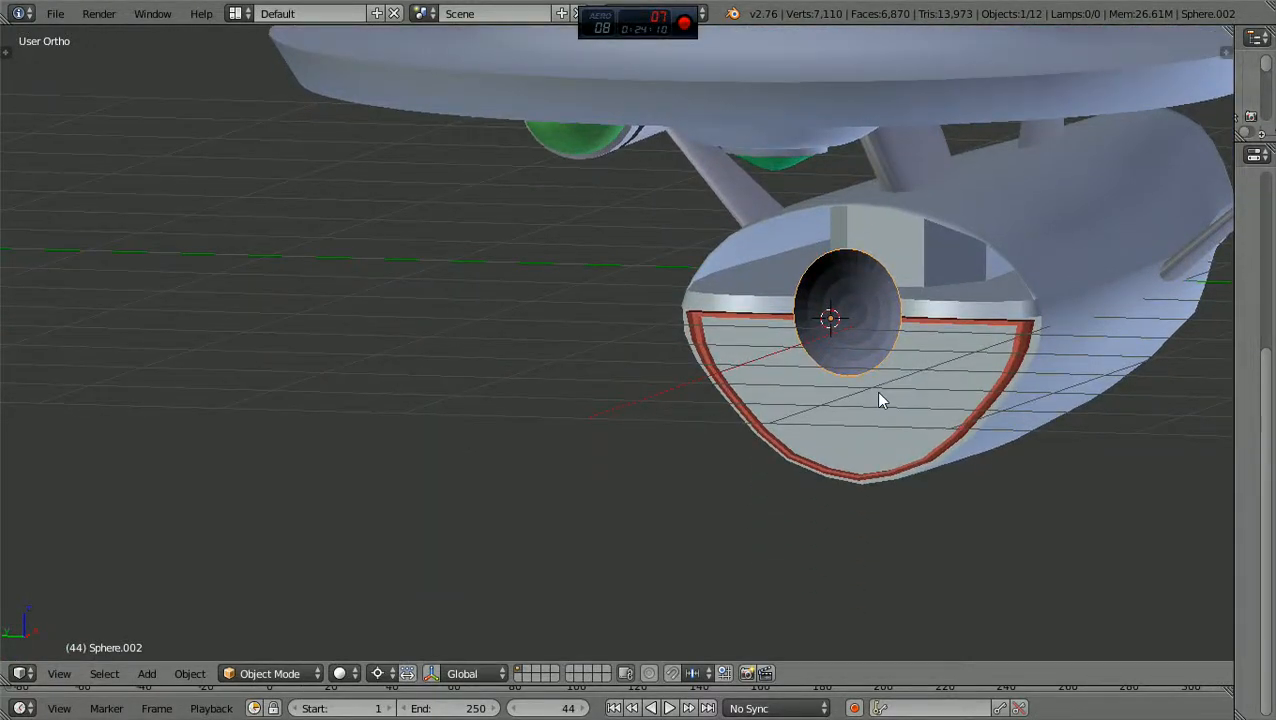
pyautogui.keyDown('ctrl'); pyautogui.scroll(4, 879, 397); pyautogui.keyUp('ctrl')
pyautogui.keyDown('ctrl'); pyautogui.scroll(3, 878, 394); pyautogui.keyUp('ctrl')
pyautogui.scroll(6, 878, 390)
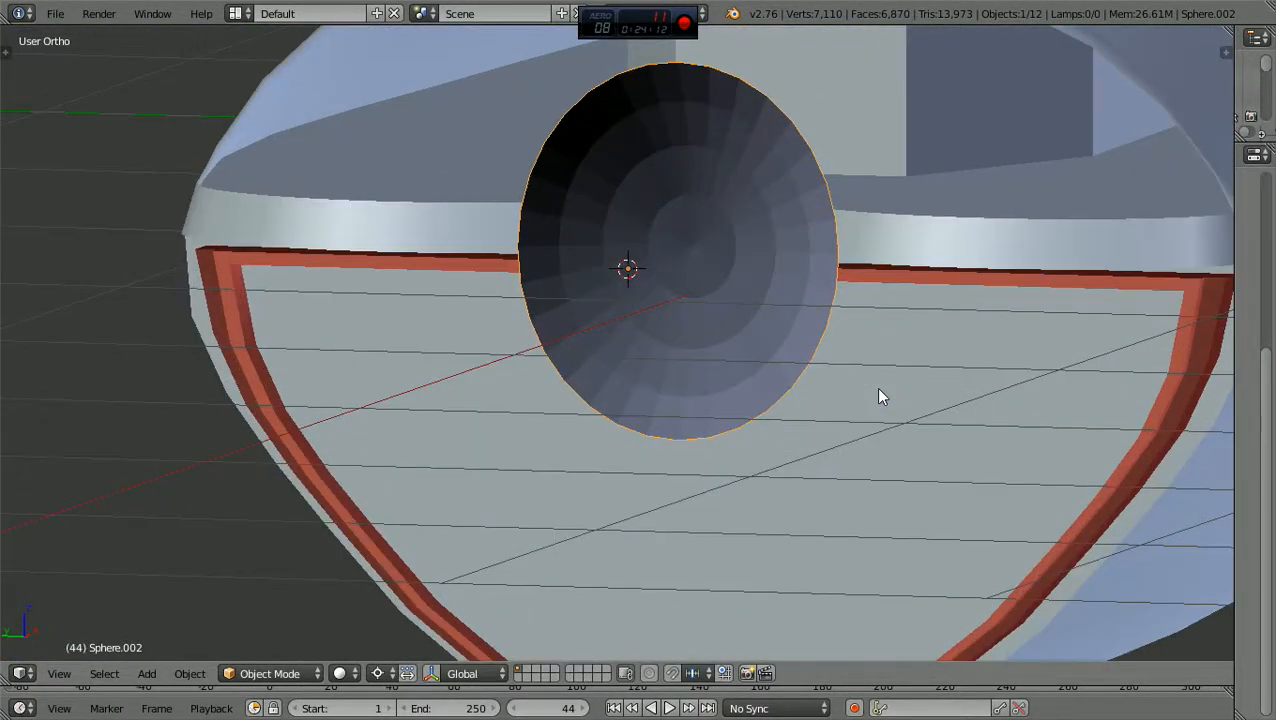
pyautogui.scroll(4, 879, 393)
pyautogui.scroll(-3, 879, 393)
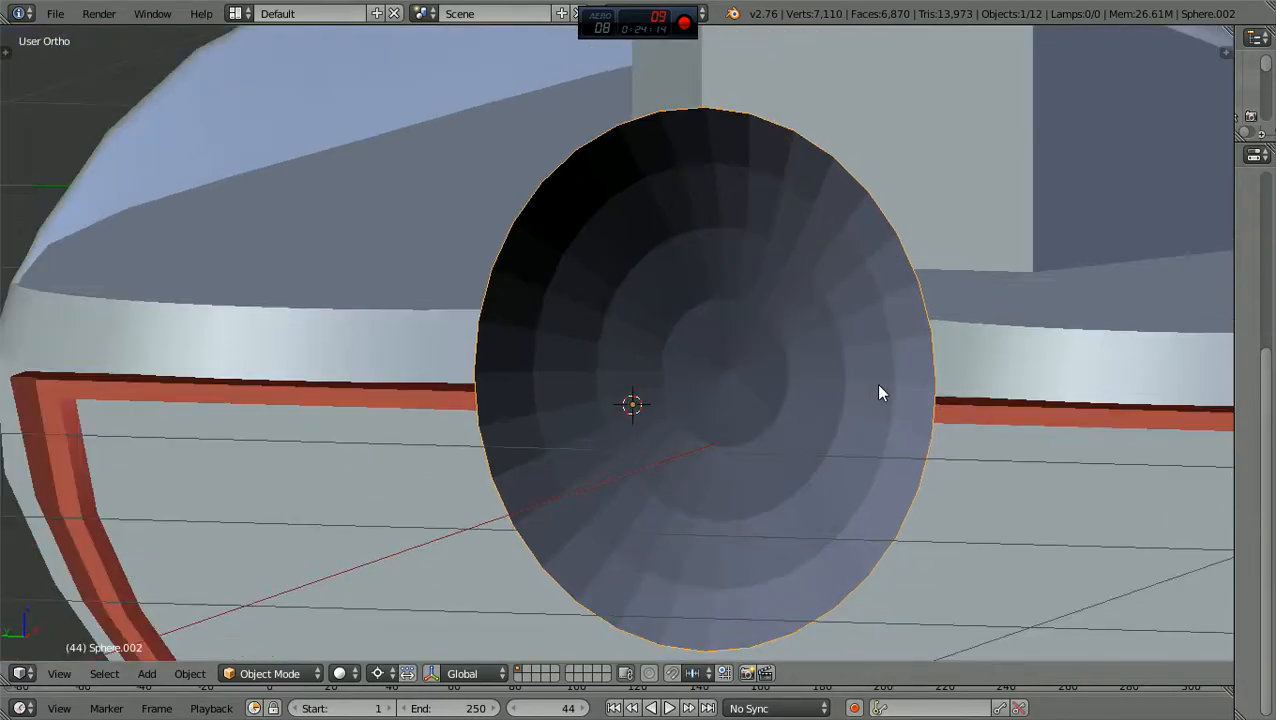
pyautogui.scroll(-2, 879, 393)
pyautogui.scroll(-2, 873, 385)
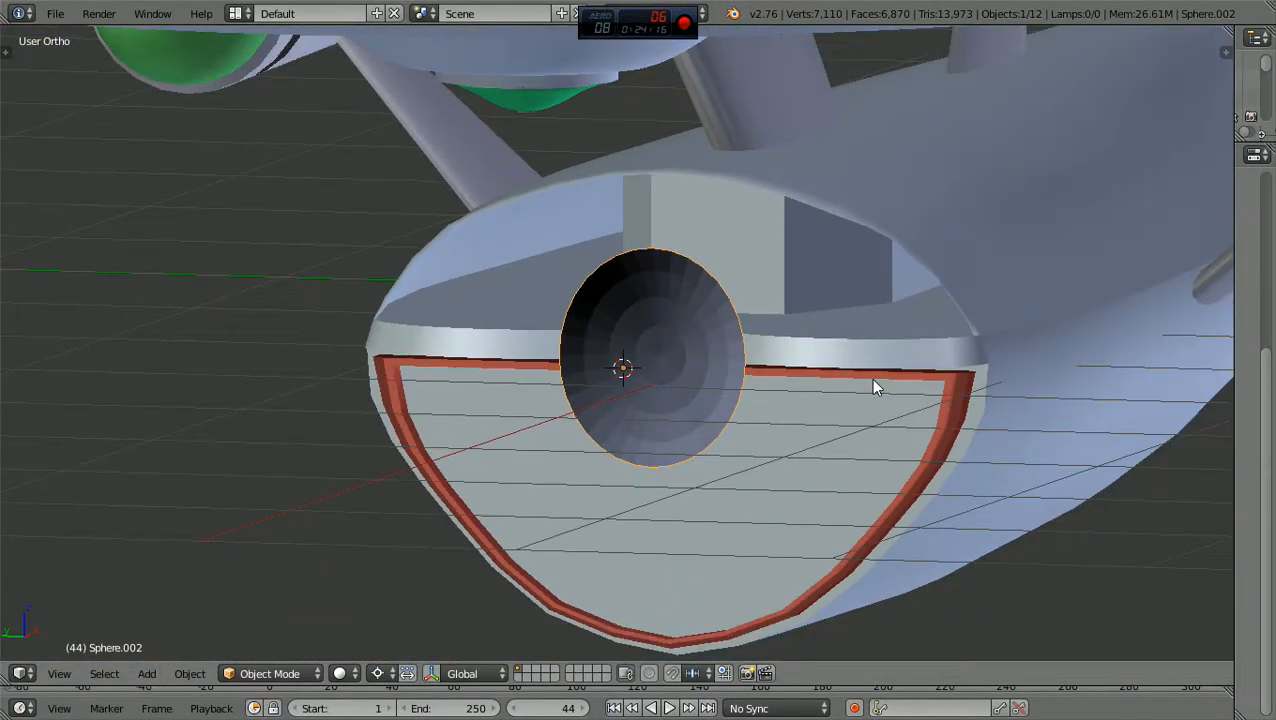
pyautogui.moveTo(868, 381); pyautogui.dragTo(930, 374, button='middle')
pyautogui.scroll(3, 924, 372)
pyautogui.scroll(-5, 878, 382)
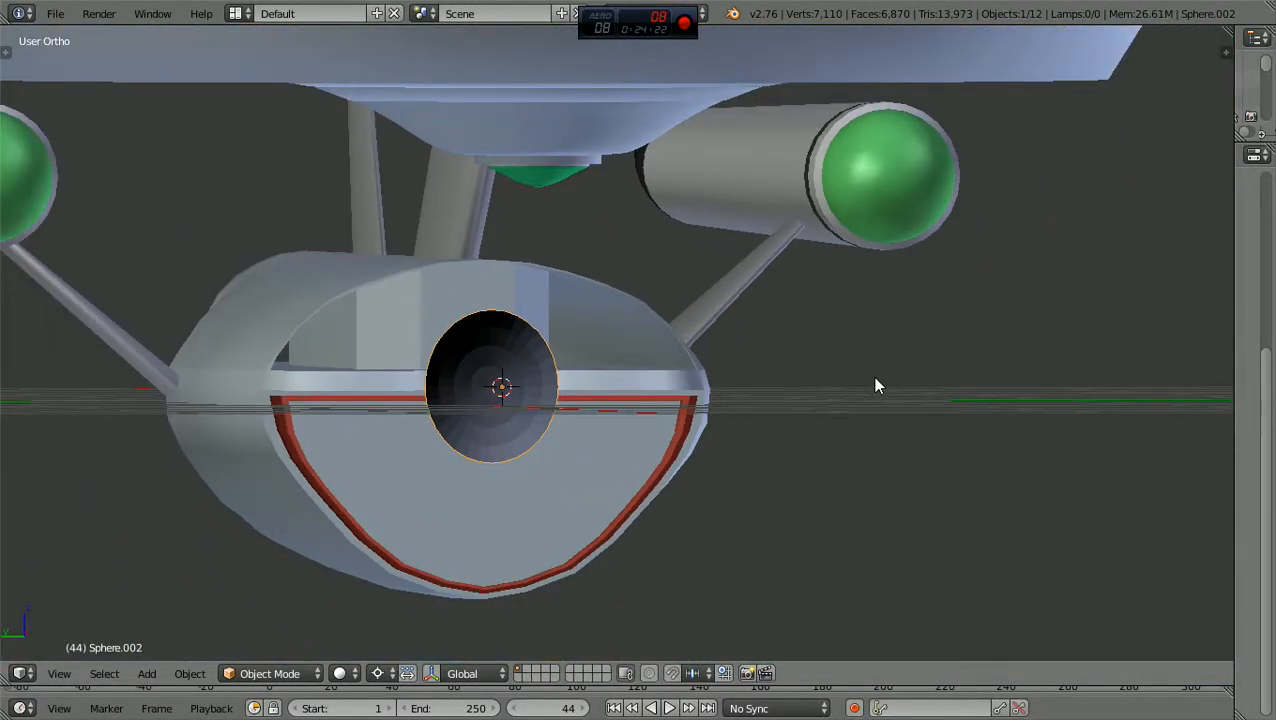
pyautogui.scroll(-2, 874, 384)
# Step: Compare the deflector dish's side profile and distance from the hull with the reference image's dish and antenna spike
pyautogui.moveTo(874, 384); pyautogui.dragTo(537, 273, button='middle')
pyautogui.scroll(2, 563, 292)
pyautogui.scroll(1, 506, 214)
pyautogui.press('KP_1')
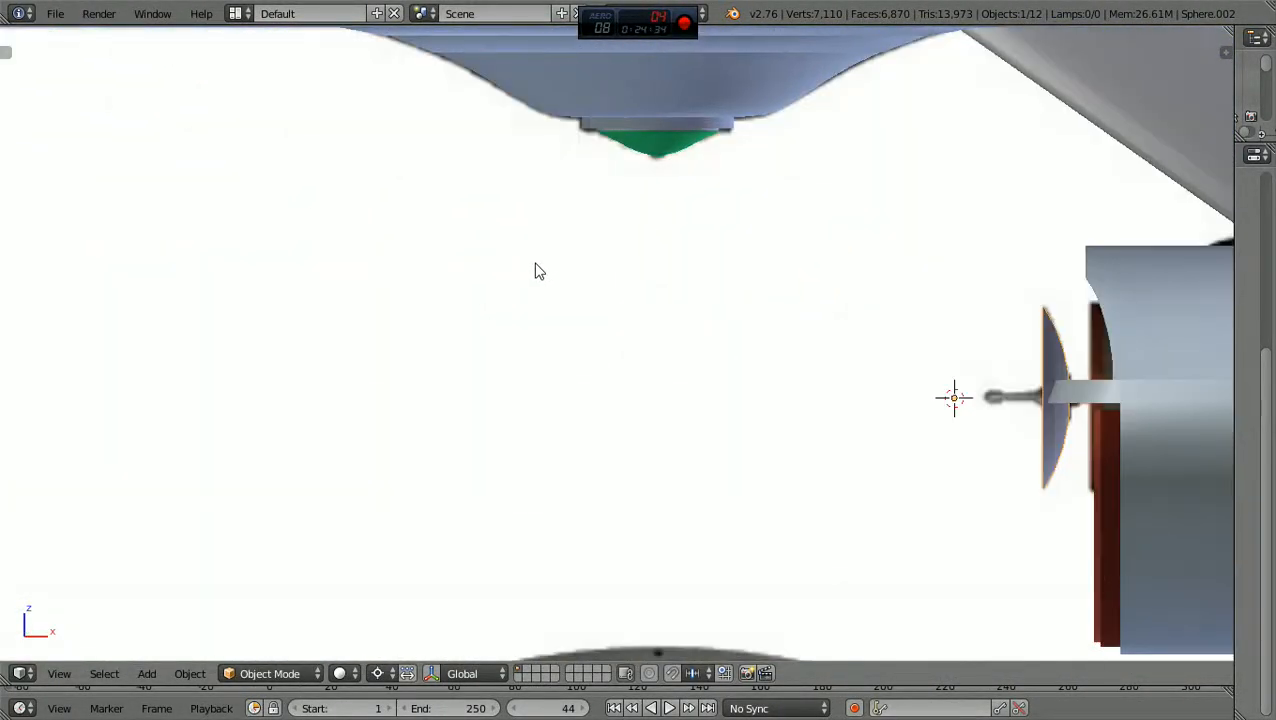
pyautogui.scroll(-2, 538, 272)
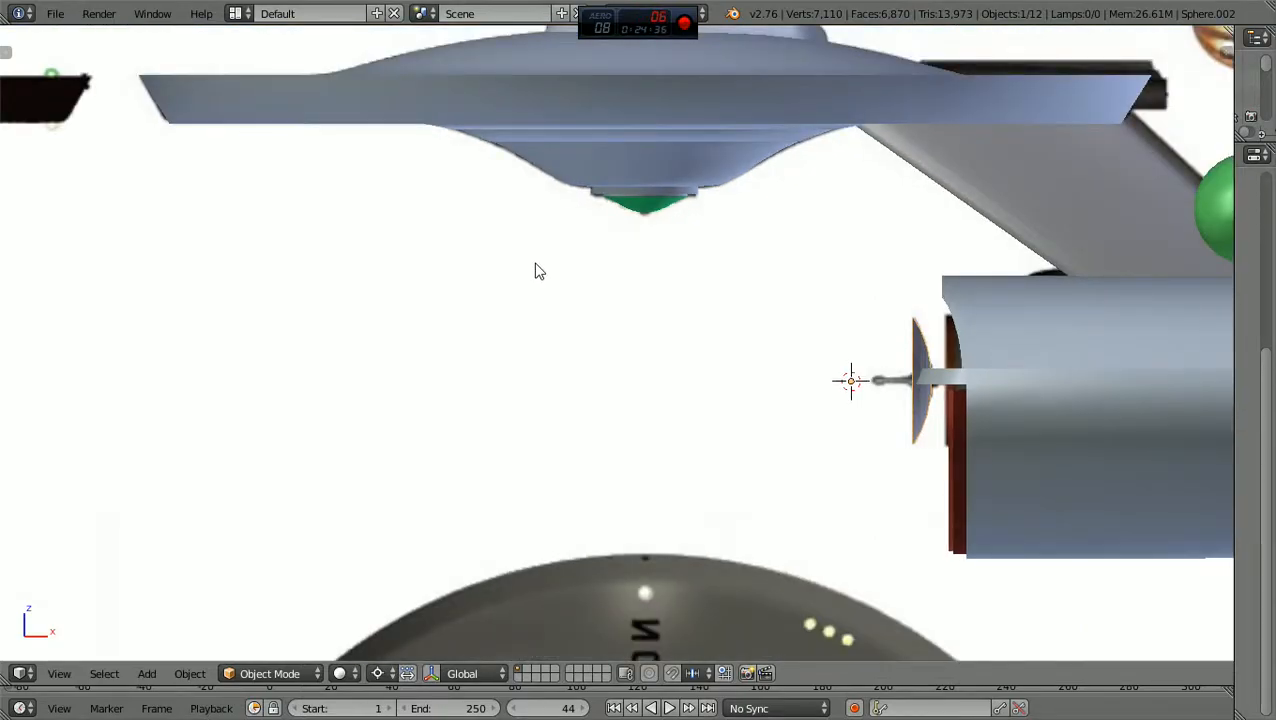
pyautogui.scroll(1, 538, 272)
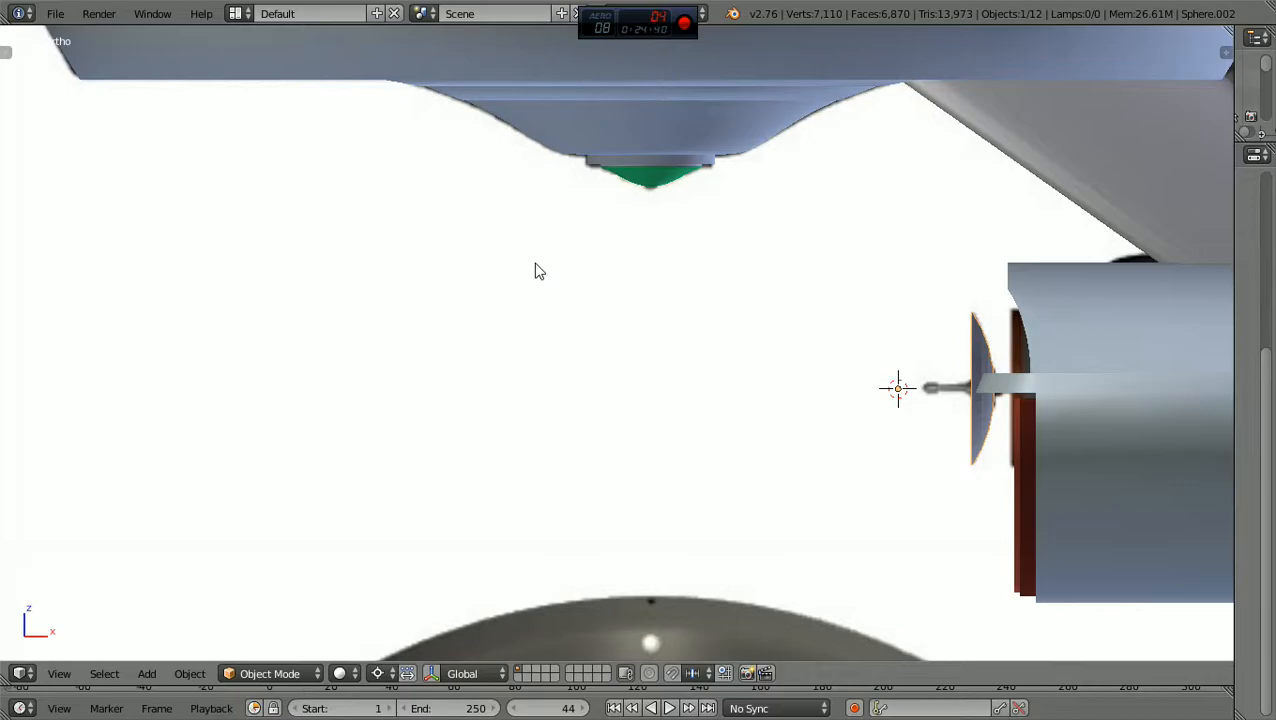
pyautogui.scroll(-1, 535, 271)
pyautogui.moveTo(535, 271); pyautogui.dragTo(603, 286, button='middle')
pyautogui.press('KP_1')
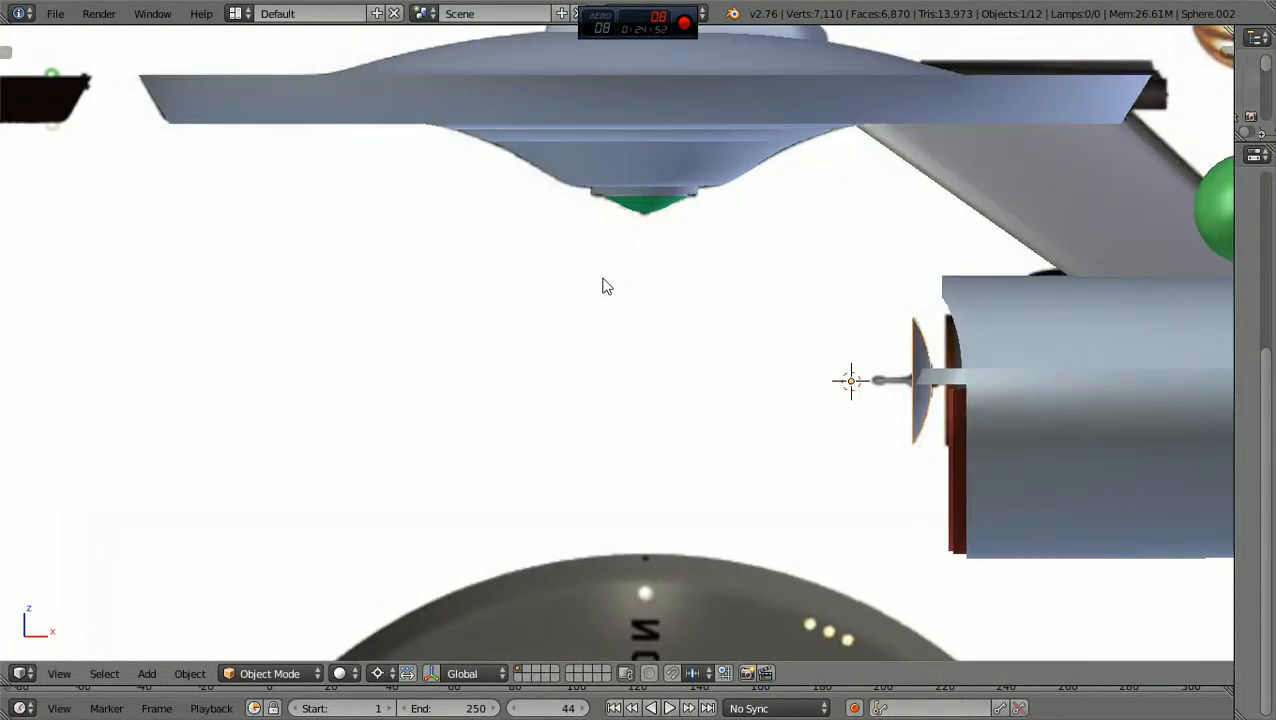
pyautogui.keyDown('ctrl'); pyautogui.scroll(7, 603, 286); pyautogui.keyUp('ctrl')
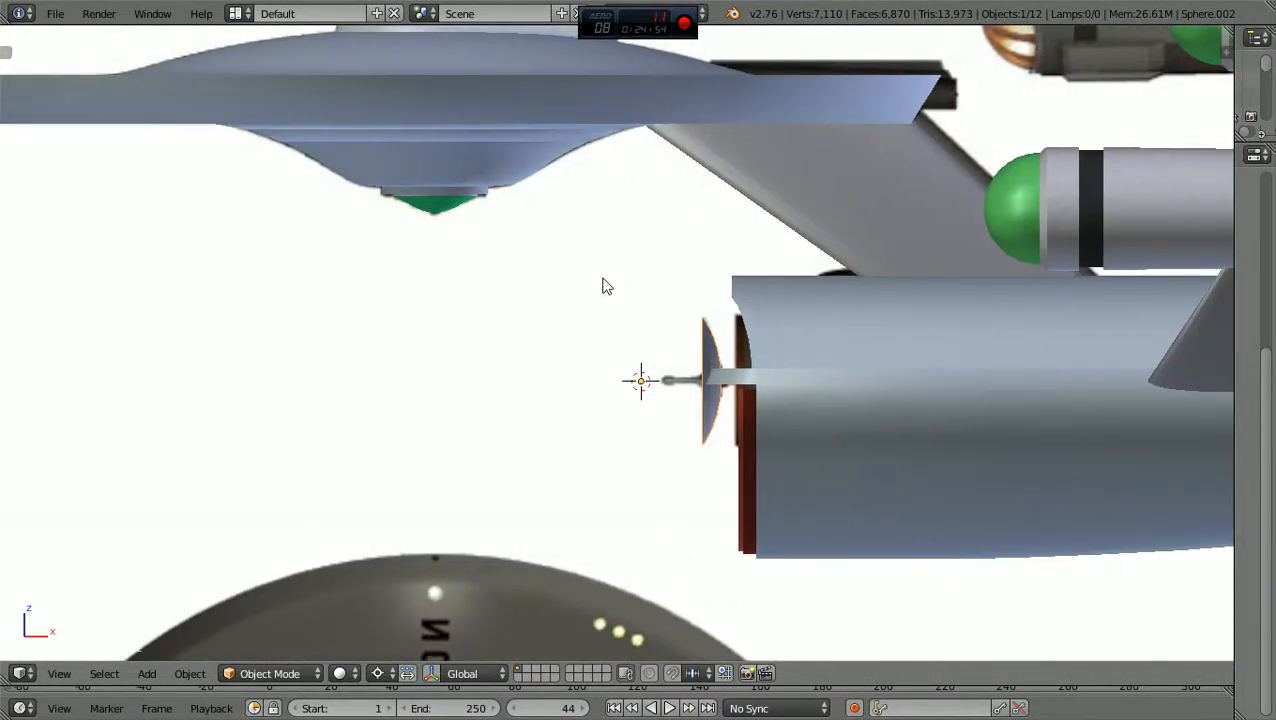
pyautogui.scroll(3, 603, 286)
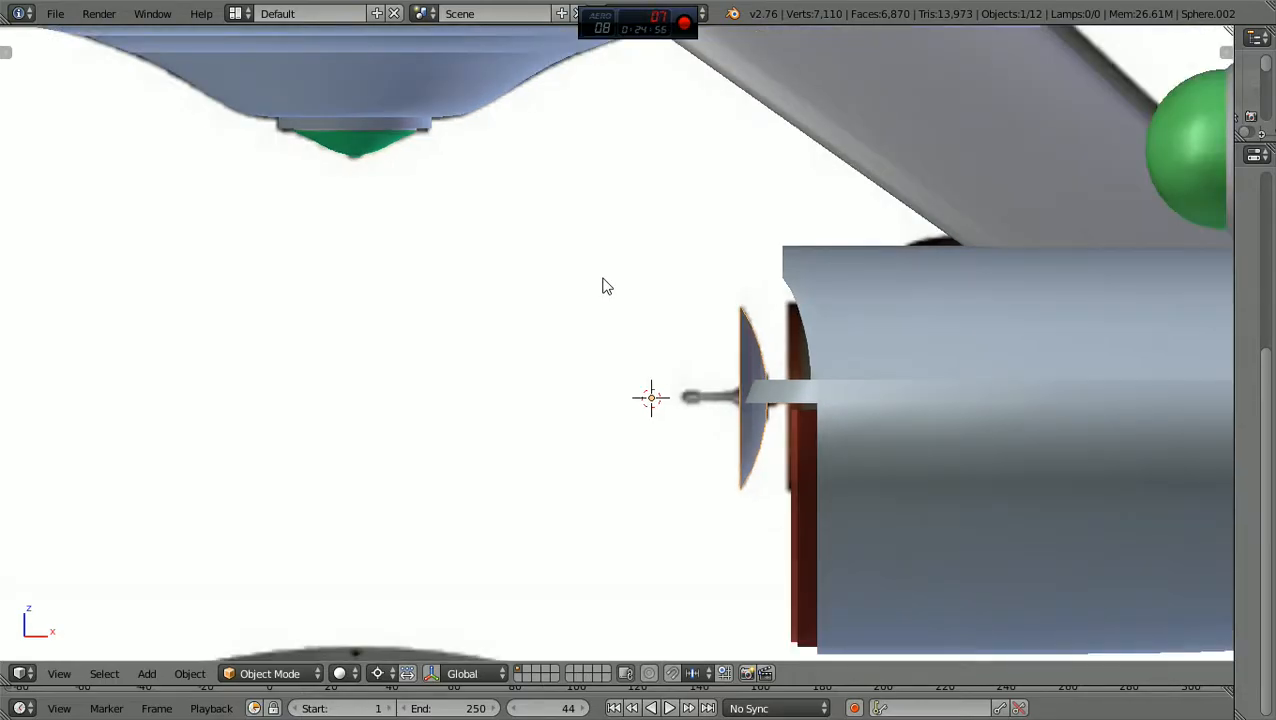